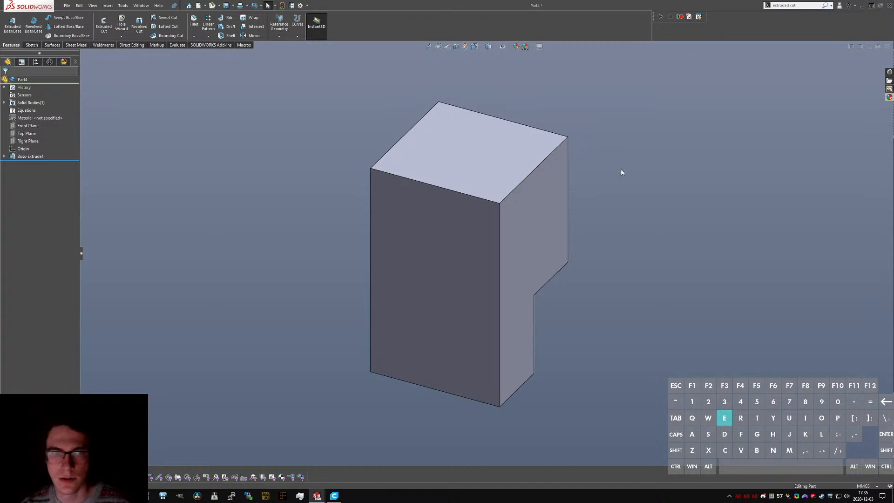
- Start a sketch on the block's large front face
key("ctrl+Tab")
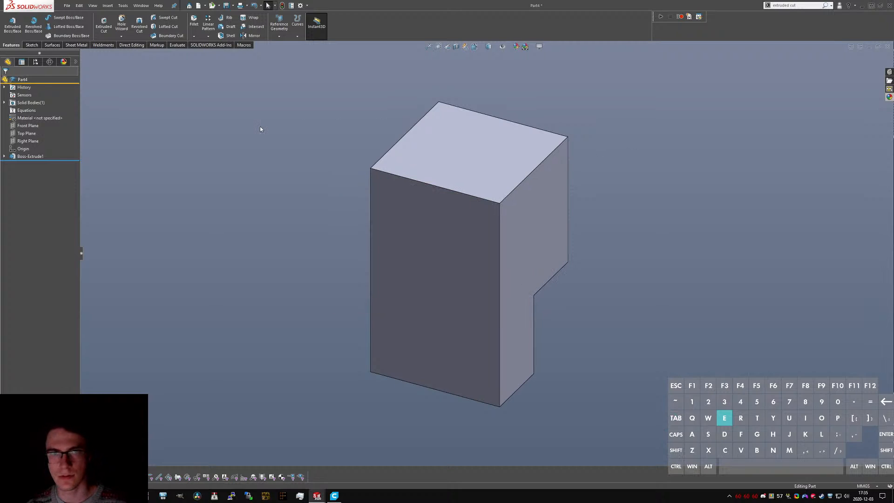
left_click(451, 278)
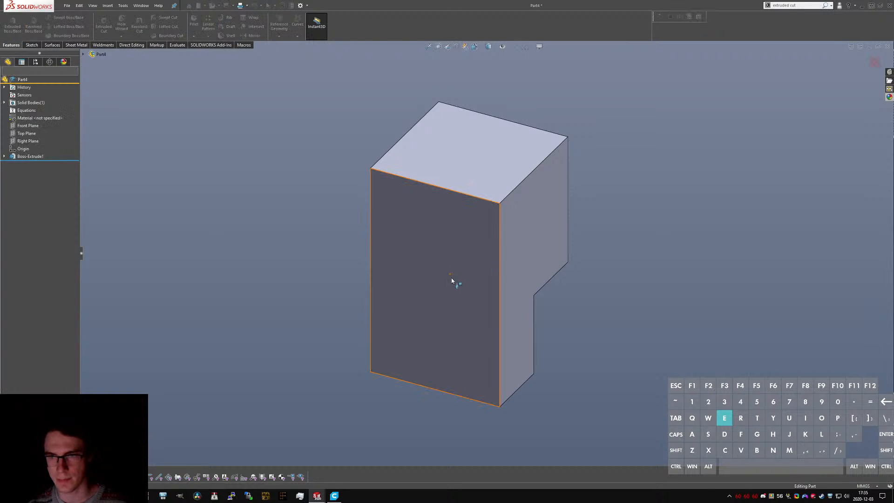
key("ctrl+1")
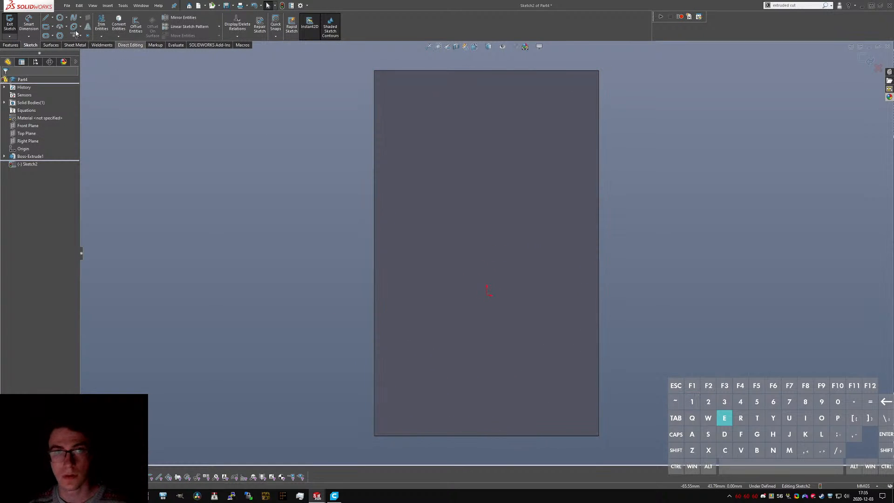
left_click(45, 30)
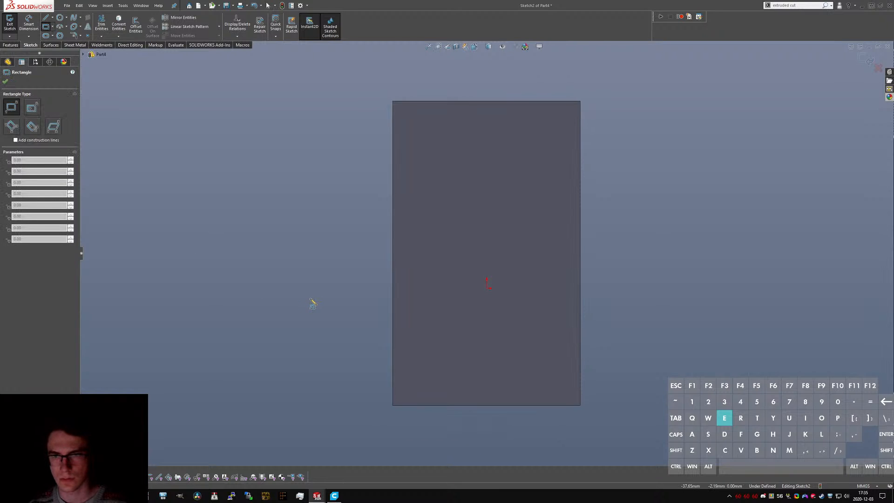
key("Escape")
- Sketch a closed six-line profile starting at the face's lower corners, with slanted lower segments, vertical sides outside the face and a line above it
key("l")
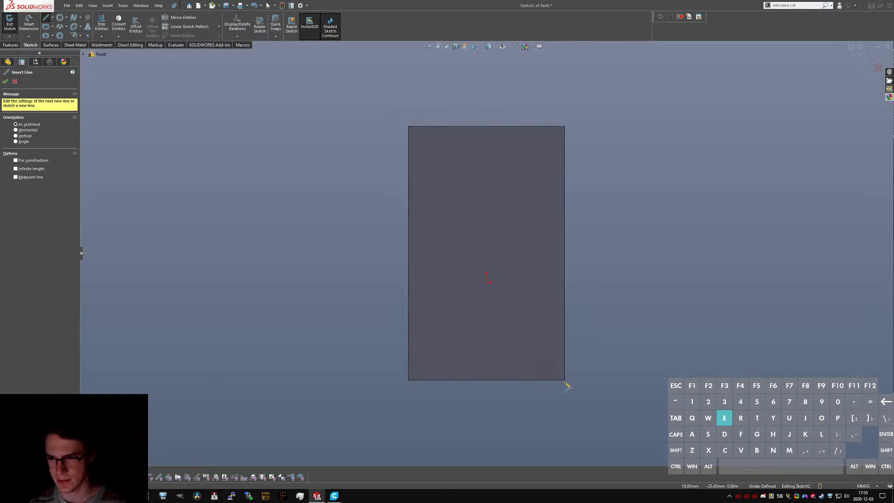
left_click(565, 380)
key("z")
key("z")
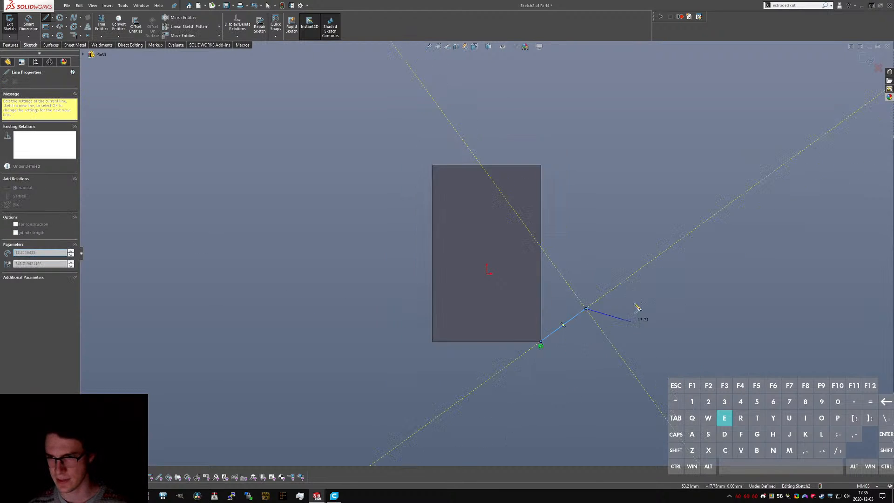
left_click(556, 292)
left_click(555, 144)
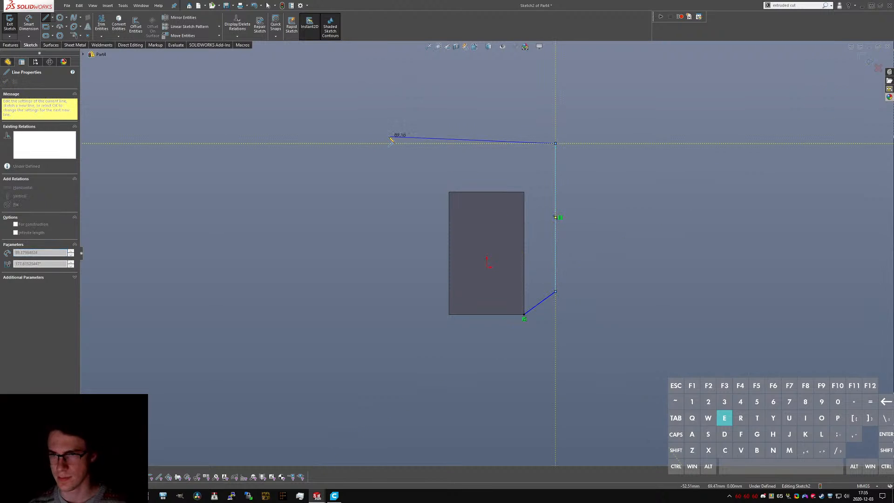
left_click(410, 146)
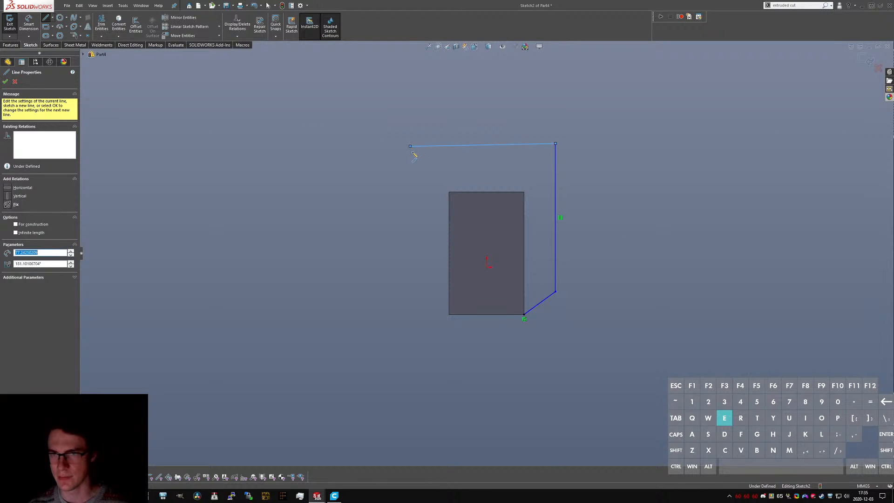
left_click(410, 287)
left_click(449, 314)
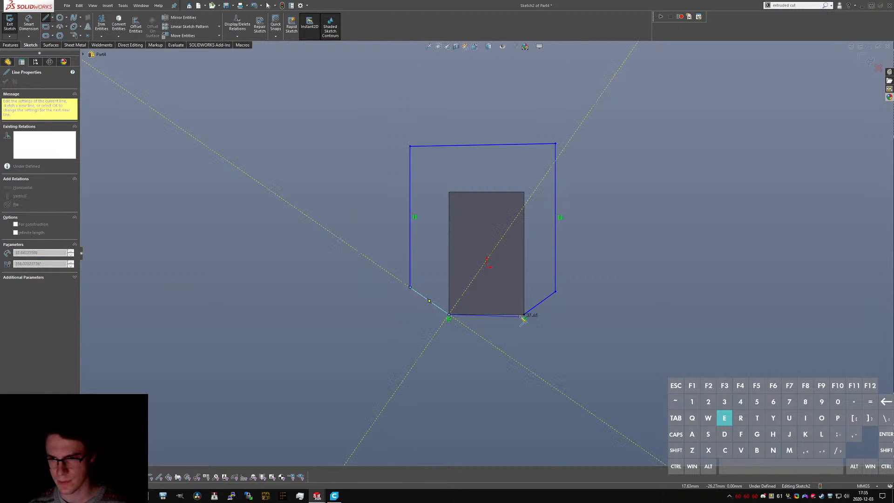
left_click(524, 315)
key("Escape")
- Dimension the angle between the profile's bottom line and its left slanted line at 45°
right_click_drag(454, 392, 442, 322)
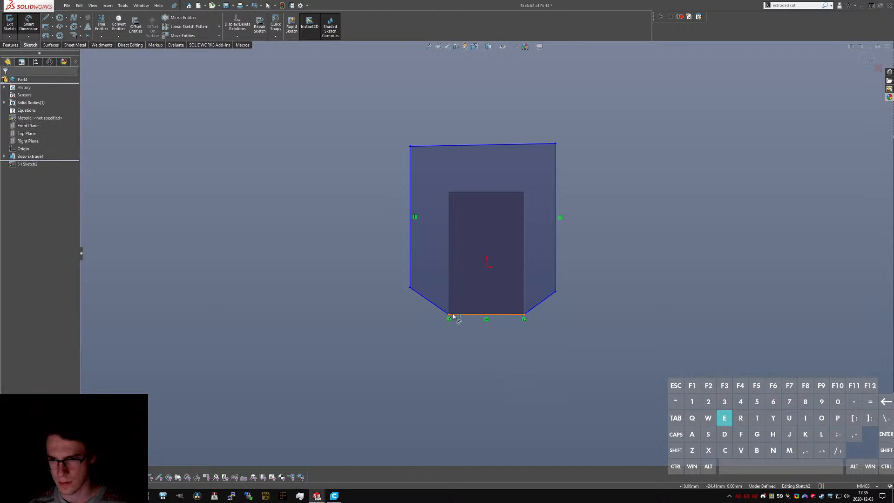
left_click(454, 315)
left_click(437, 307)
left_click(391, 308)
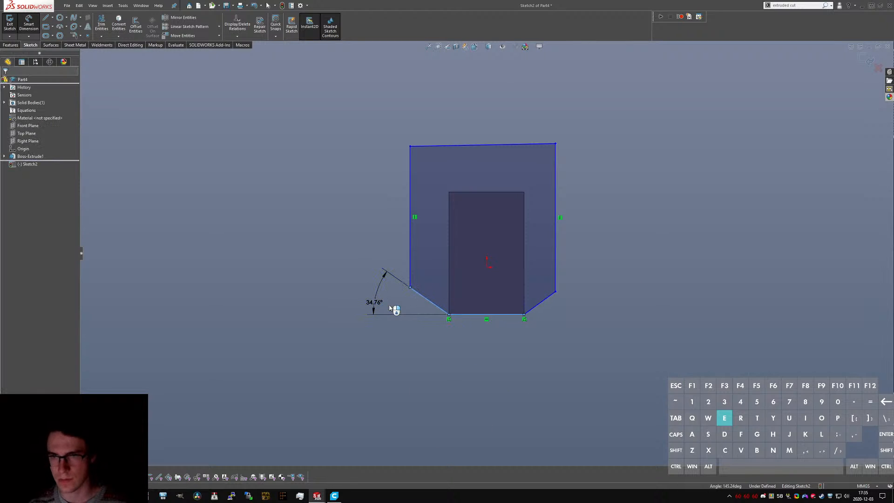
type("45")
key("Return")
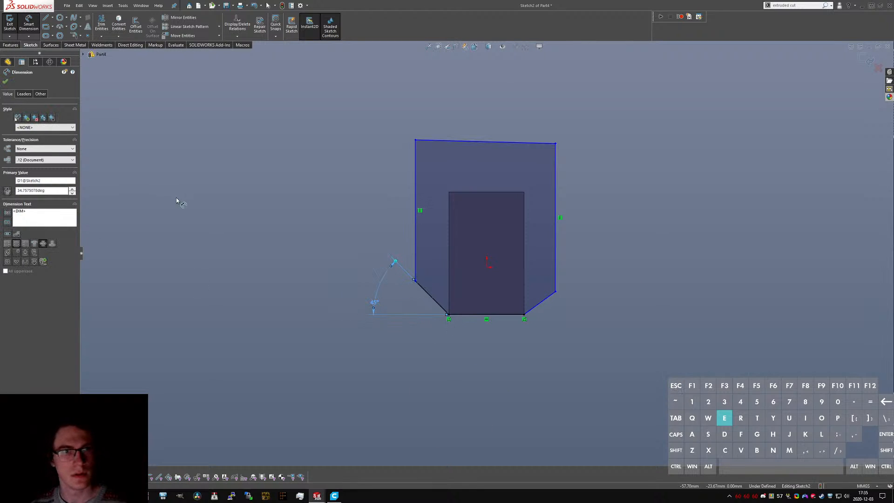
key("Escape")
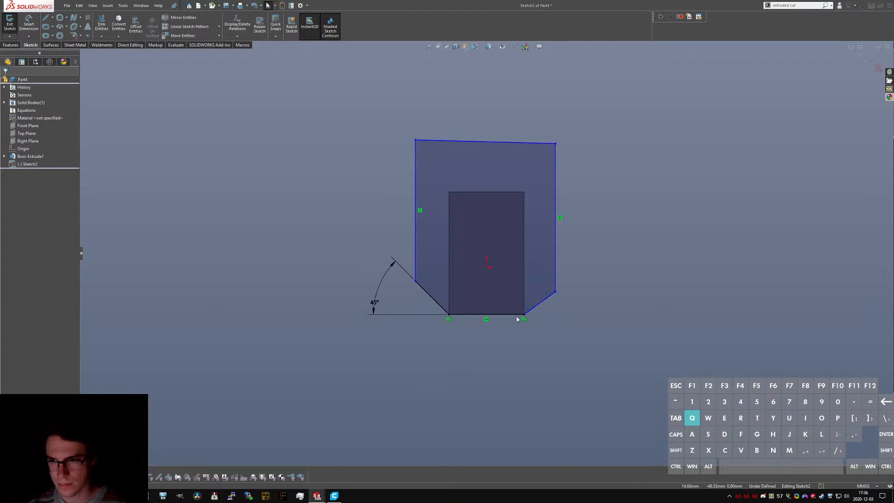
key("Escape")
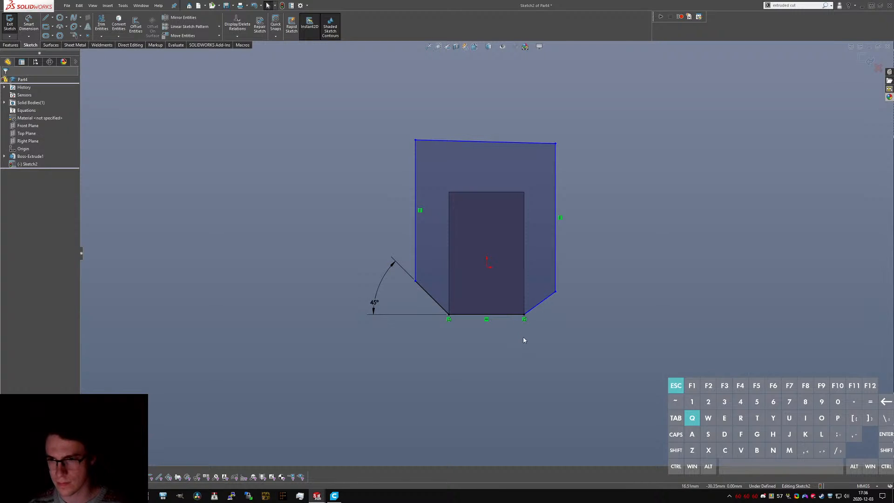
- Draw a vertical construction line about 13 mm long downward from the origin
key("l")
left_click(487, 267)
left_click(487, 291)
key("Escape")
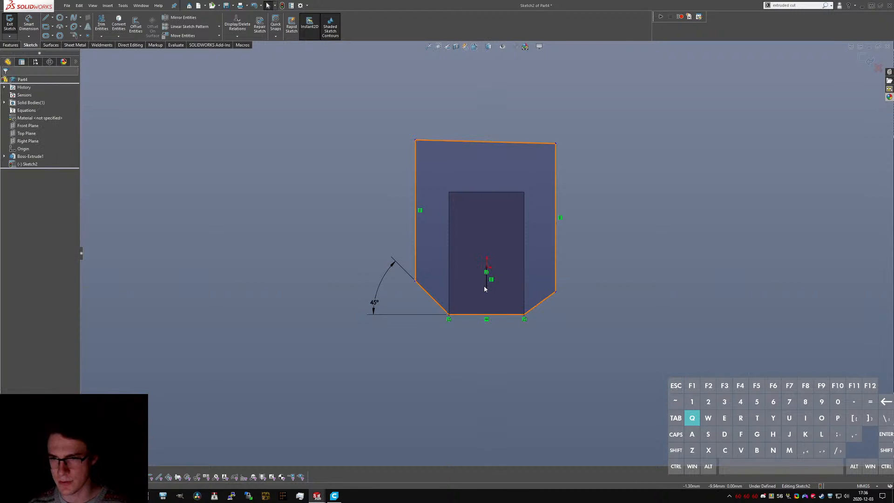
left_click(487, 279)
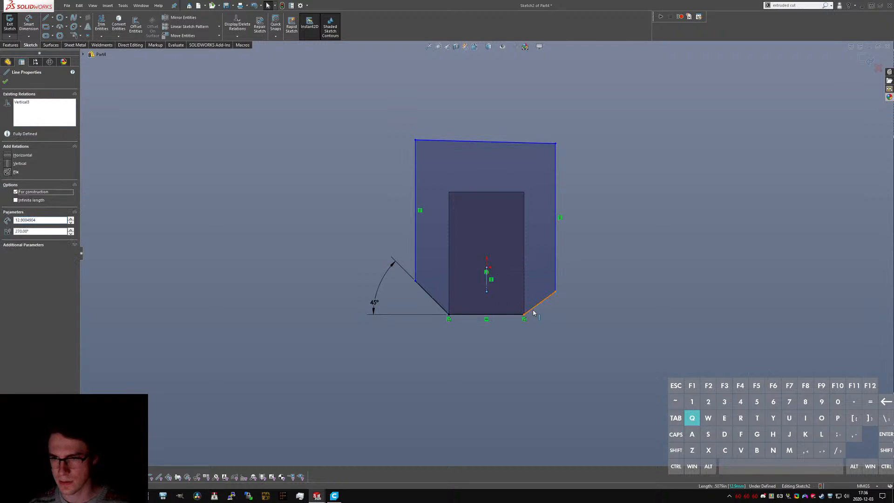
- Make the two slanted lower lines symmetric about the vertical construction line
left_click(533, 310)
left_click(487, 288, "ctrl")
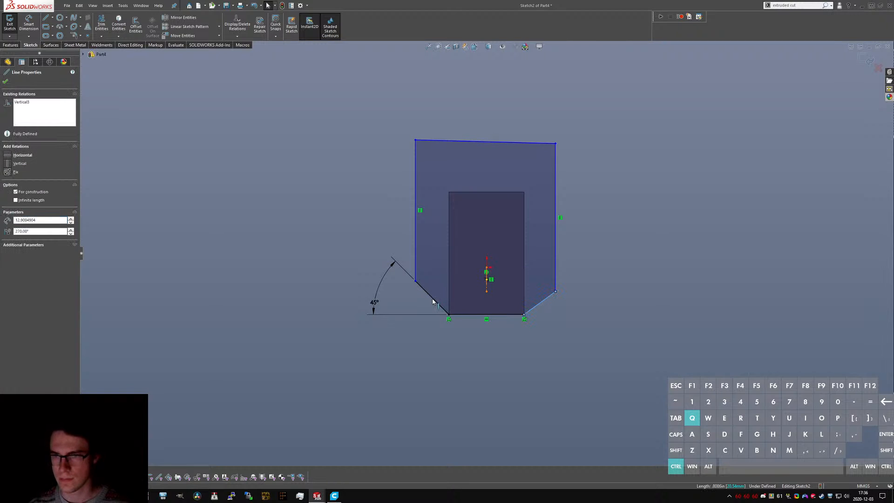
left_click(434, 302, "ctrl")
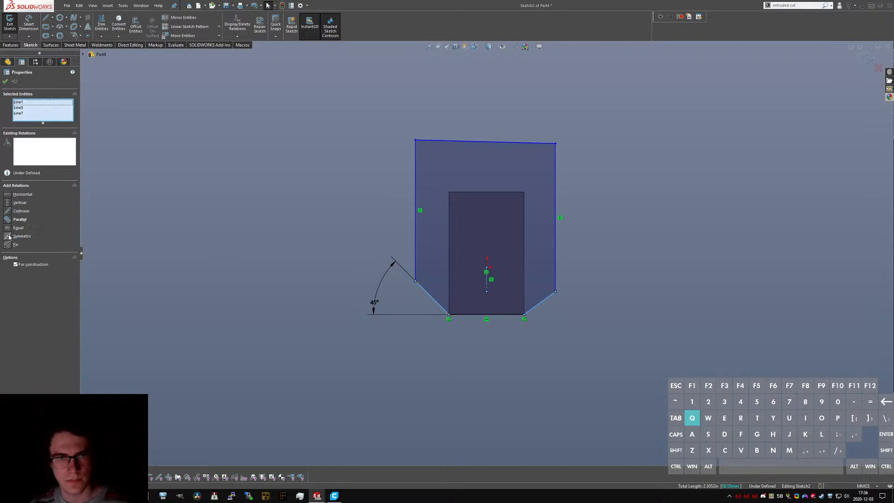
left_click(9, 237)
left_click(393, 405)
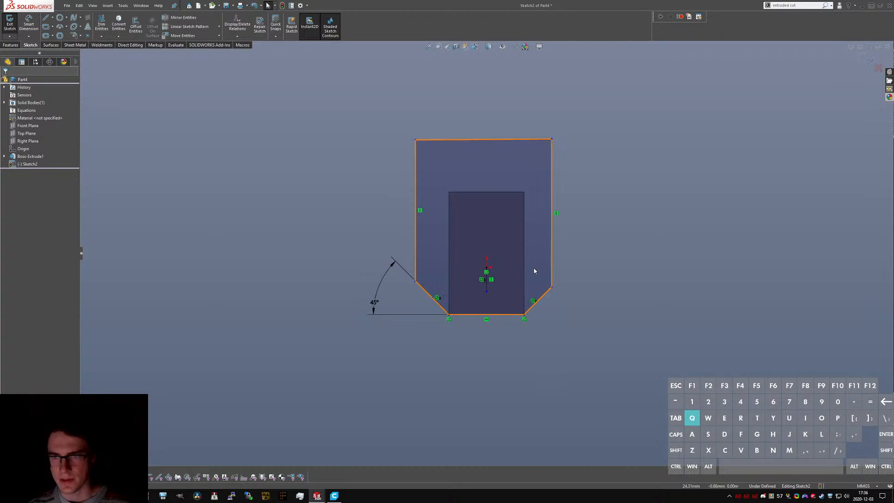
left_click(444, 140)
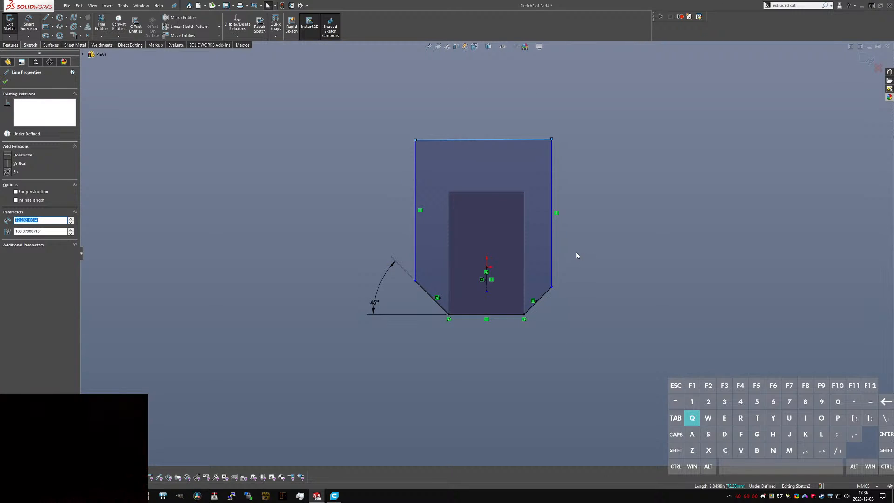
left_click(569, 289)
left_click(514, 192)
left_click(523, 140)
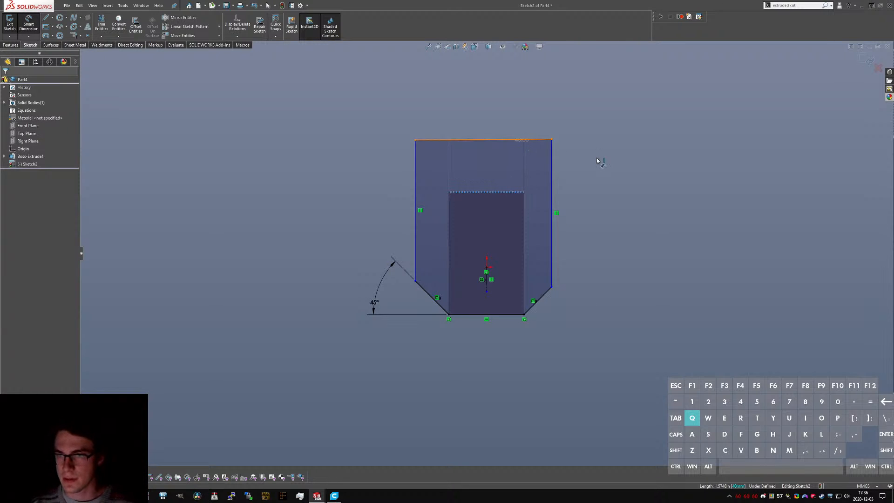
left_click(597, 162)
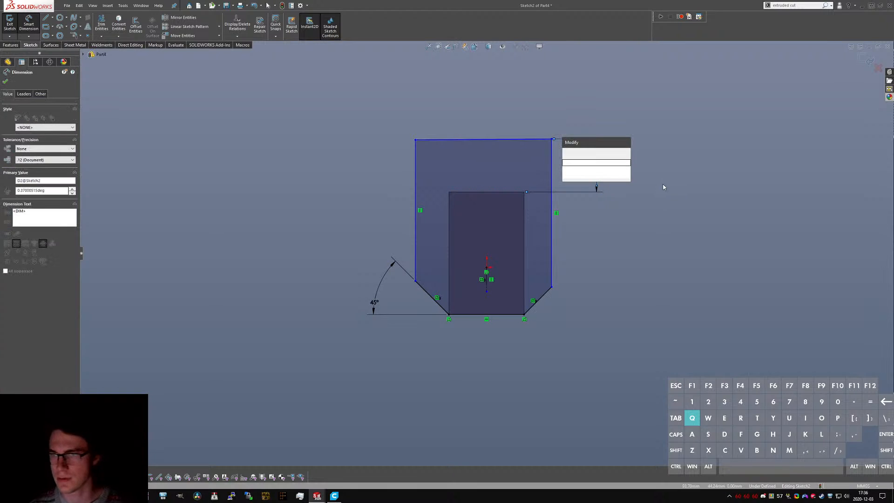
key("Escape")
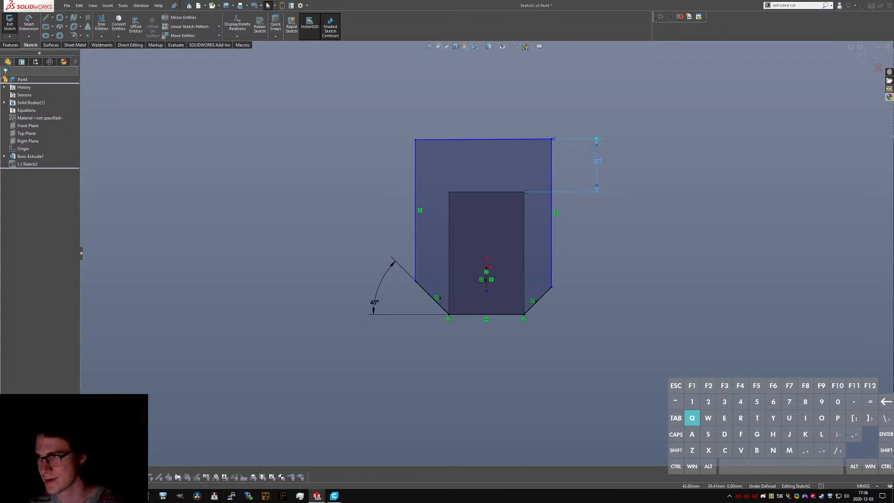
- Add a horizontal relation to the profile's top line
left_click(526, 140)
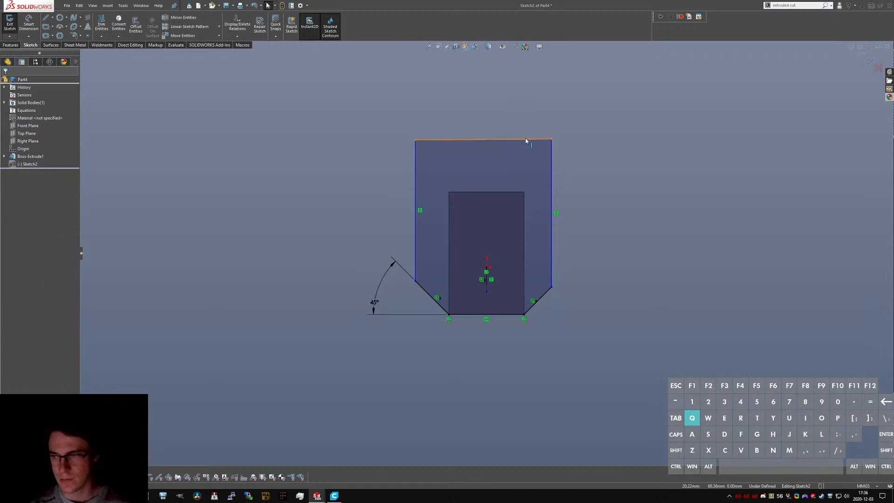
left_click(339, 199)
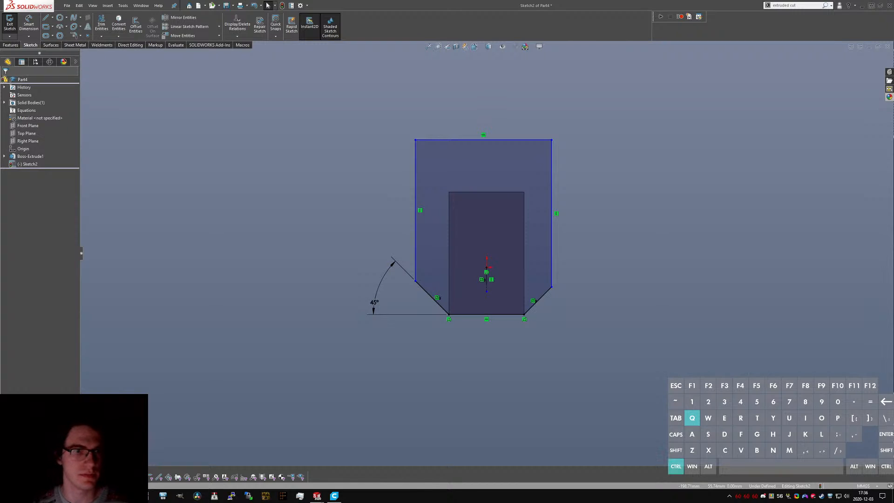
key("ctrl+s")
key("i")
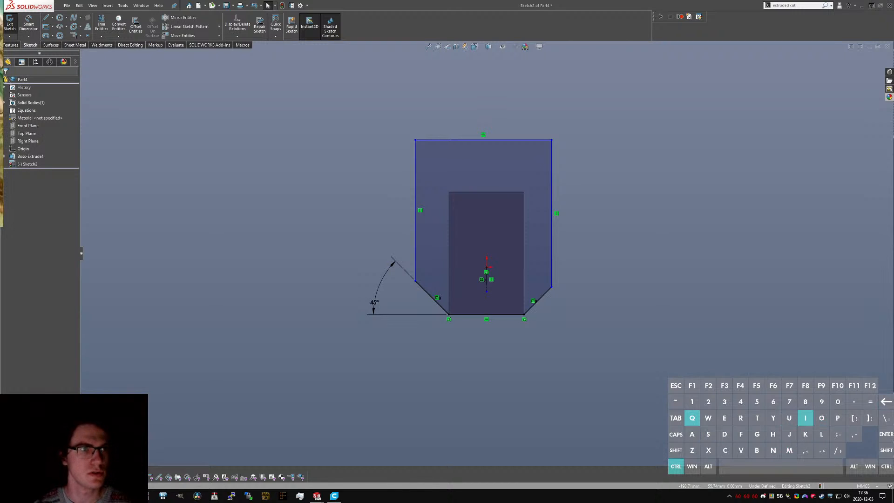
key("super")
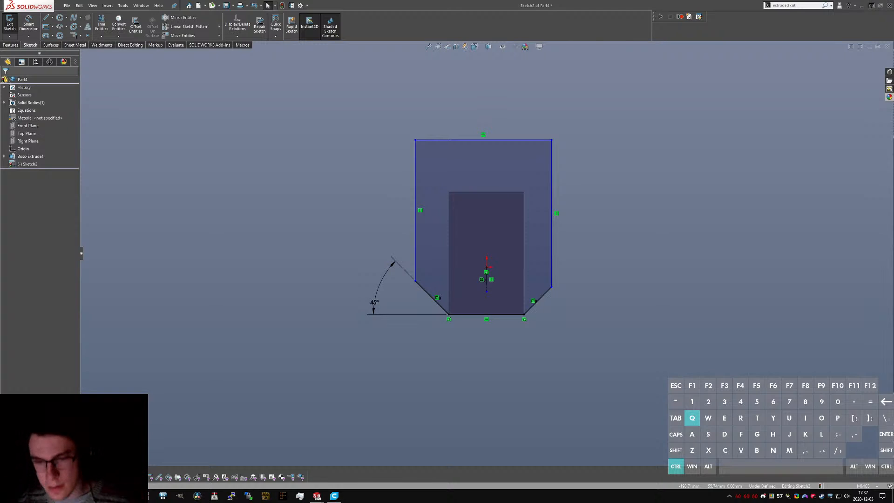
key("XF86AudioLowerVolume")
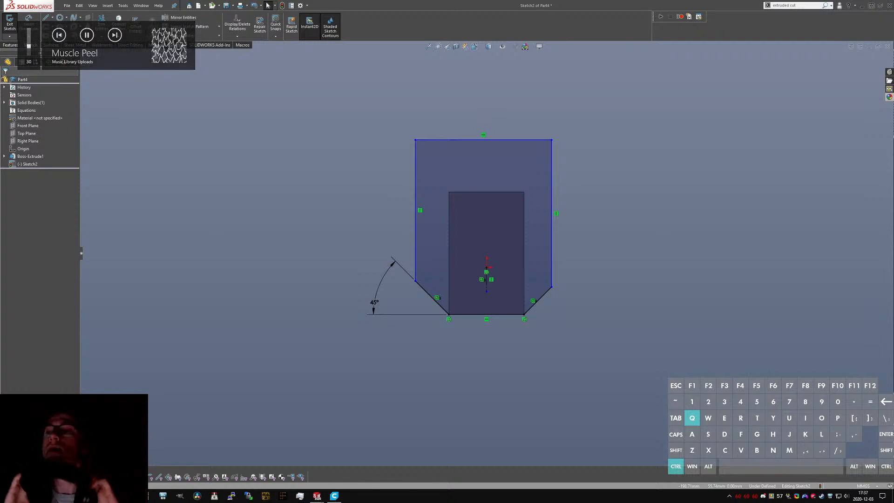
key("XF86AudioLowerVolume")
key("XF86AudioLowerVolume")
key("XF86AudioLowerVolume")
key("XF86AudioLowerVolume")
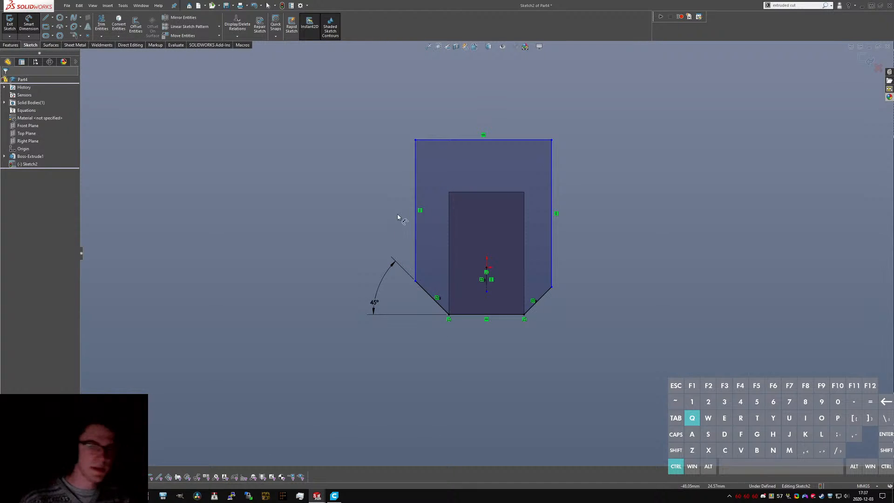
- Dimension the width between the profile's two vertical side lines at 70 mm
left_click(552, 266)
left_click(552, 266)
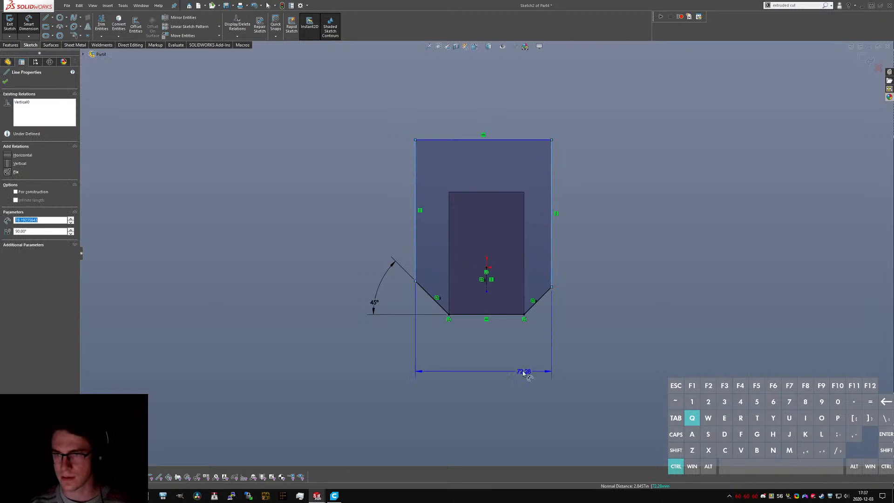
left_click(486, 353)
left_click(512, 365)
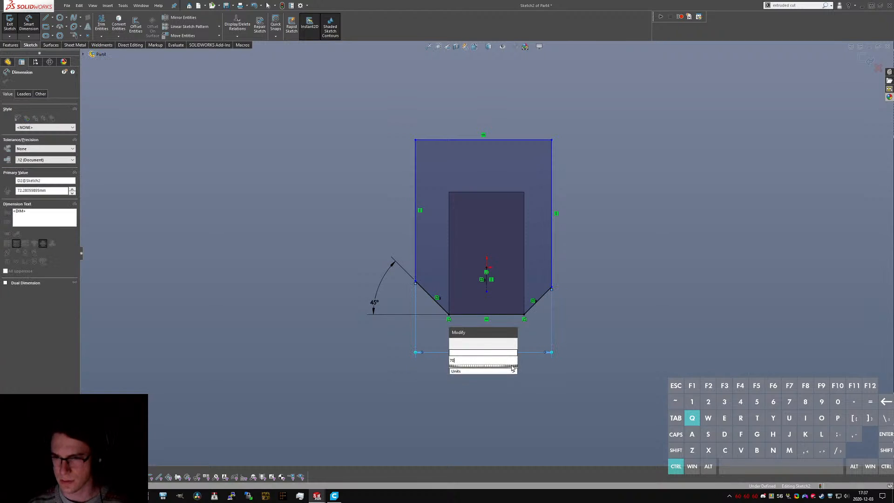
type("70")
key("Return")
key("Escape")
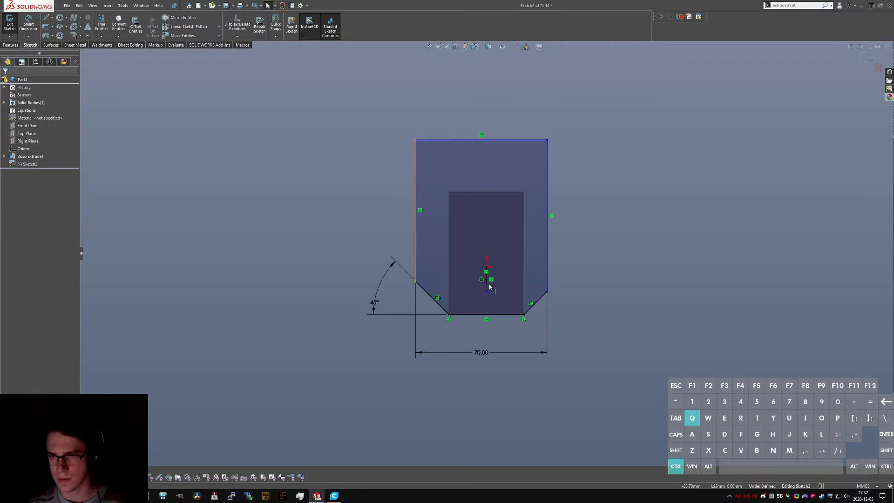
- Make the two vertical side lines symmetric about the construction line
left_click(415, 266)
left_click(487, 292, "ctrl")
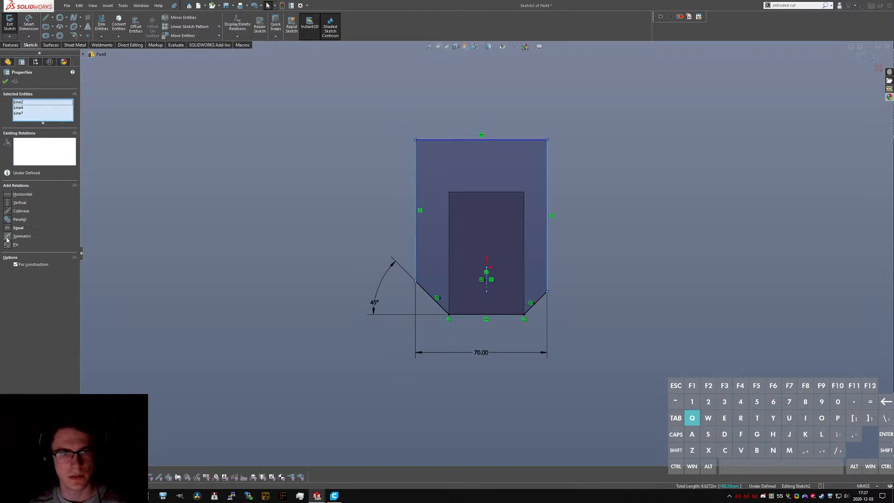
left_click(256, 289)
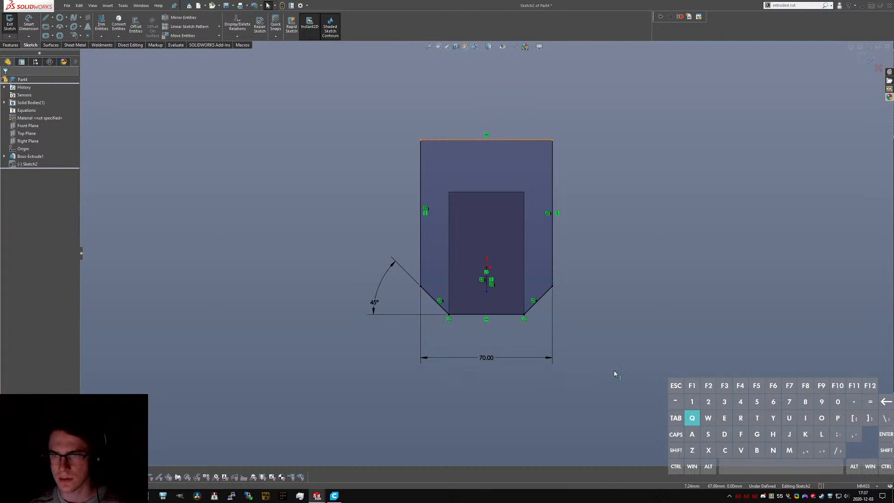
- Dimension the profile's top line 25 mm above the block's top edge and exit the sketch
right_click_drag(552, 441, 521, 223)
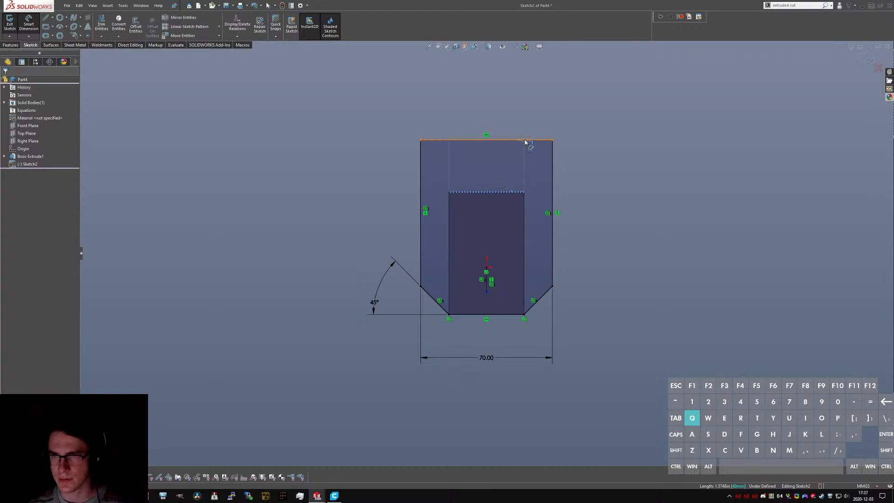
left_click(588, 168)
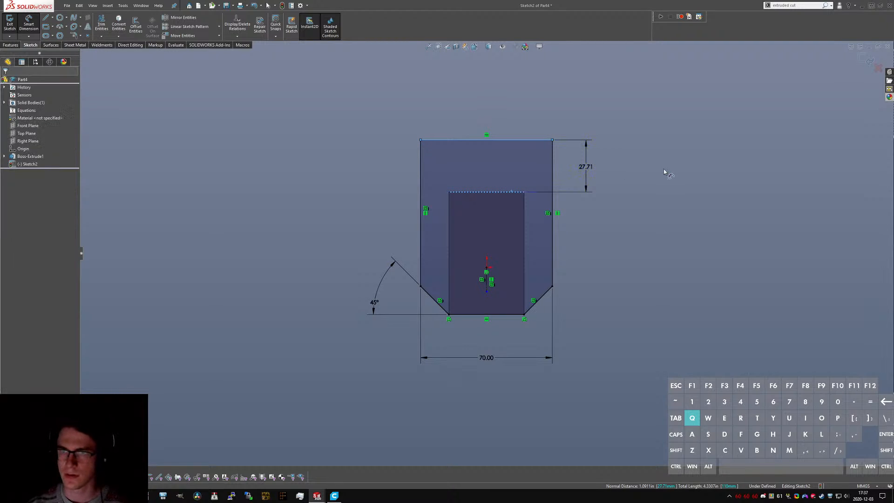
left_click(664, 168)
type("25")
key("Return")
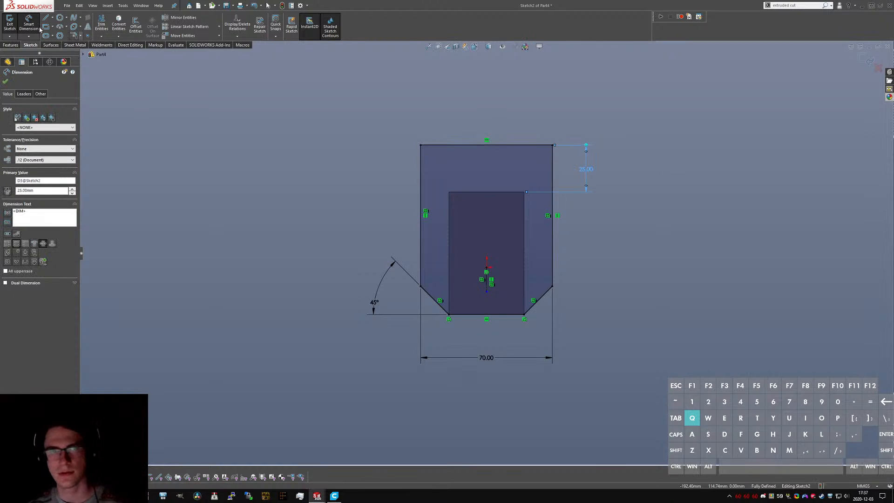
left_click(9, 23)
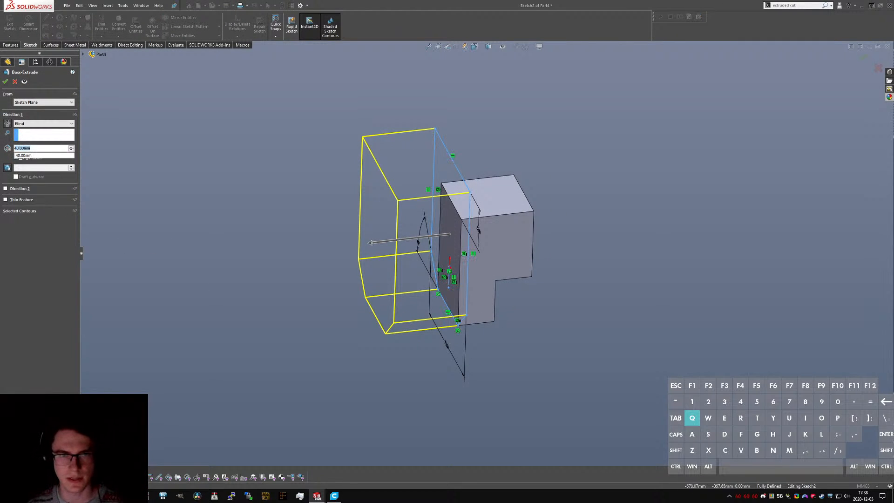
- Extrude the chamfered profile 15 mm outward from the block's front face, merging it with the body
type("15")
key("Return")
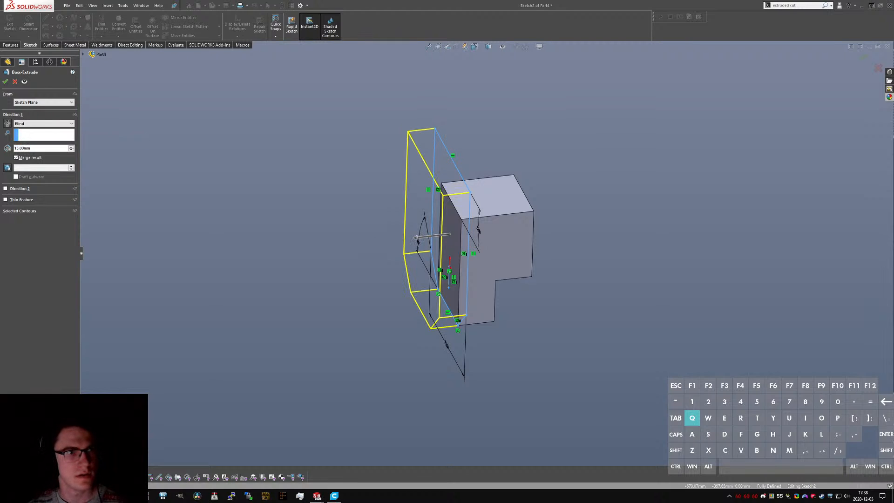
middle_click_drag(484, 245, 541, 243)
scroll(539, 240, "down", 2)
key("Return")
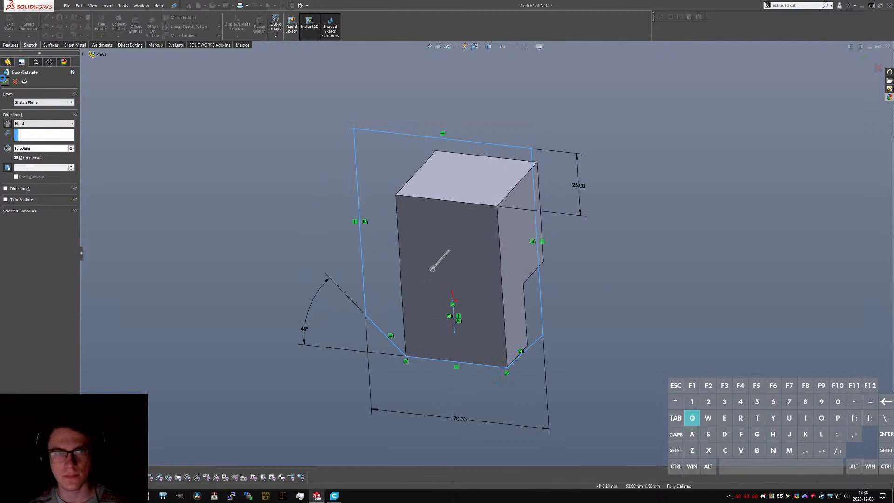
middle_click_drag(454, 243, 524, 275)
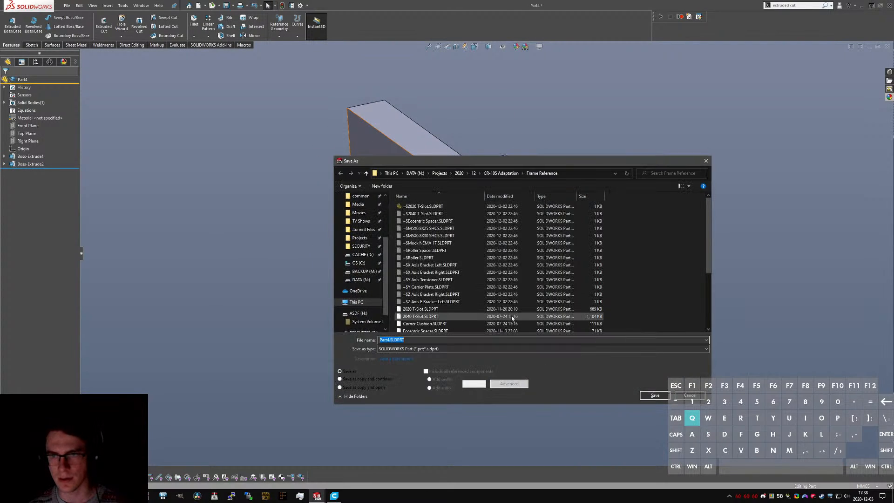
- Save the part as "Mock X Carriage" in the New Components folder of CR-10S Adaptation
type("Mock X Carriage")
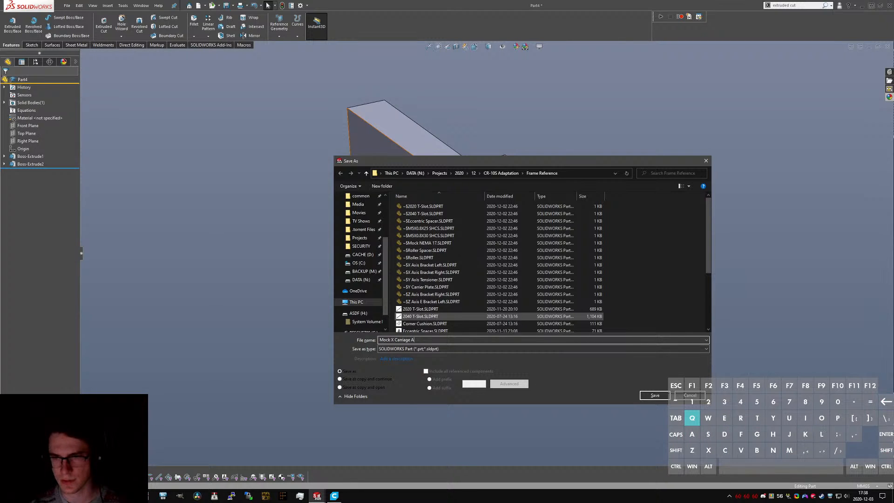
left_click(501, 173)
double_click(428, 229)
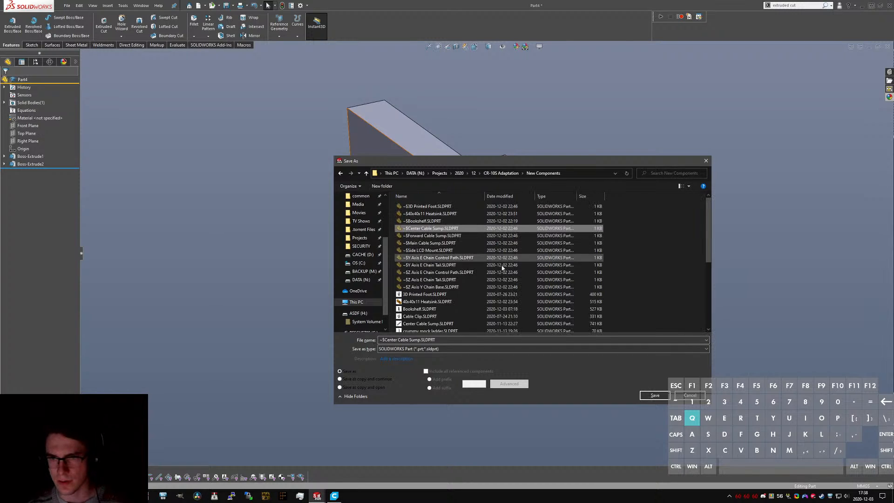
scroll(502, 267, "down", 4)
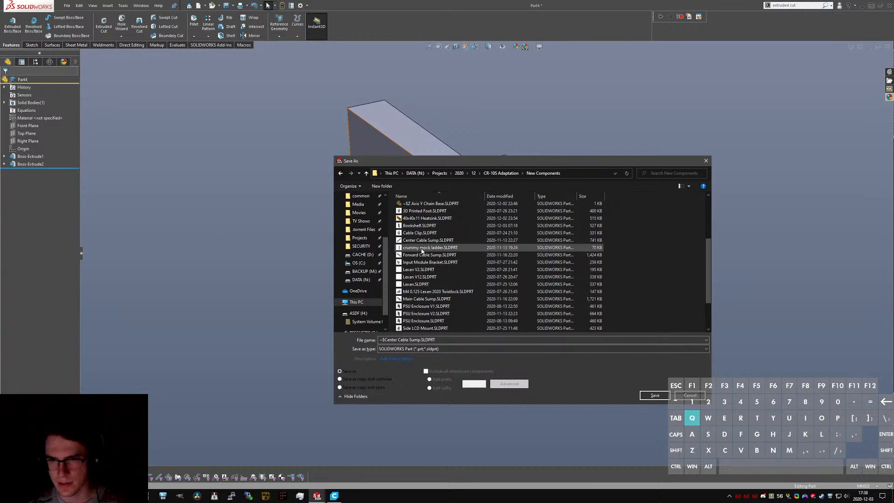
left_click(451, 340)
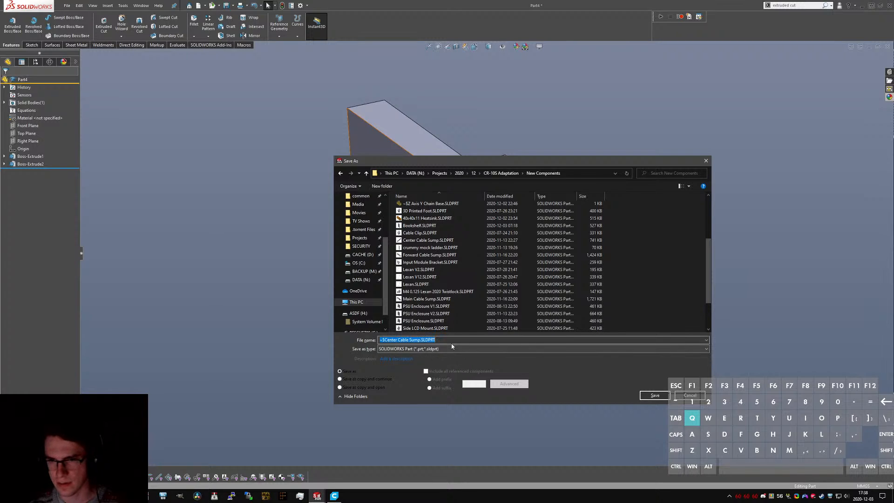
type("M")
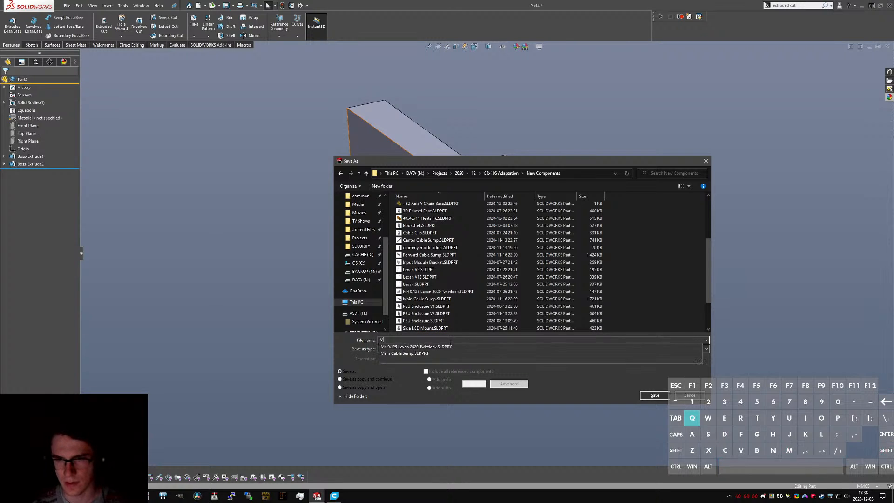
type("ock X Carriage")
key("Return")
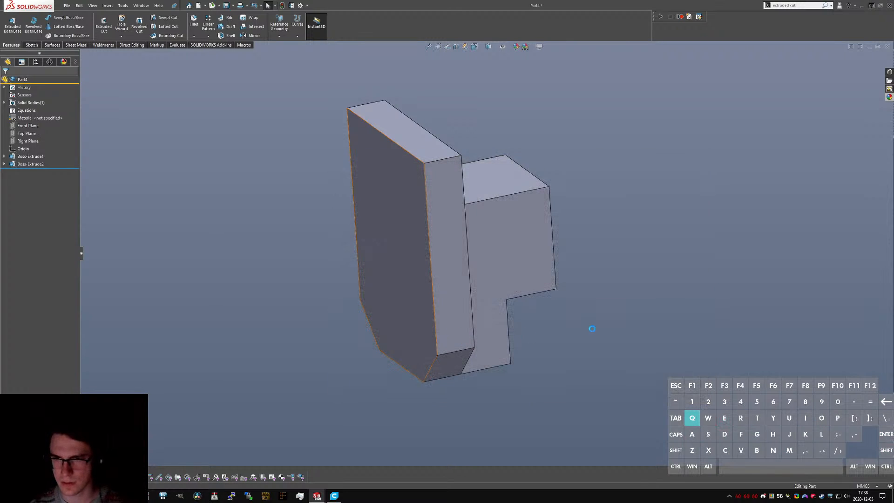
- Switch to the Top Level assembly and insert the Mock X Carriage part in front of the X-axis rail
key("ctrl+Tab")
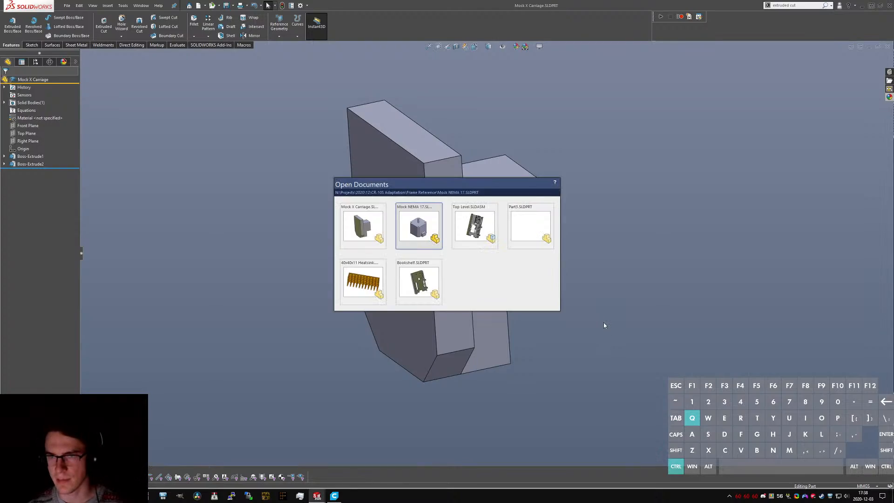
key("ctrl+Tab")
scroll(467, 244, "up", 4)
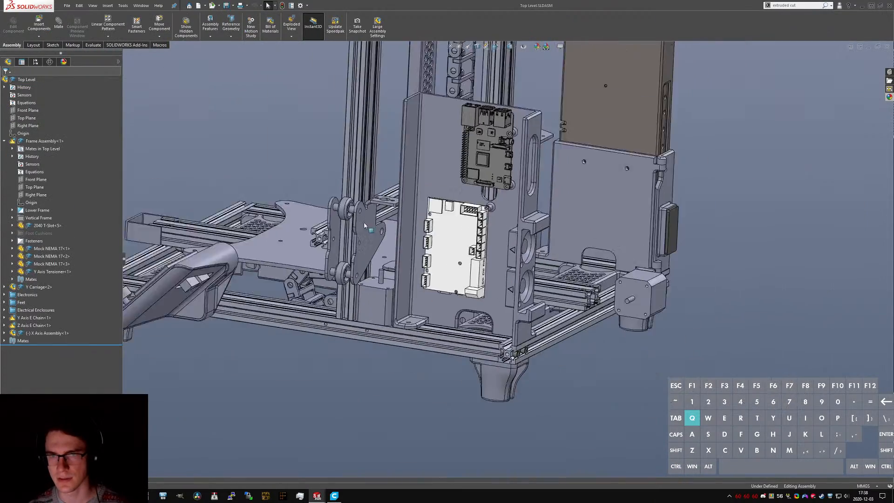
middle_click_drag(467, 244, 489, 209)
scroll(489, 208, "up", 4)
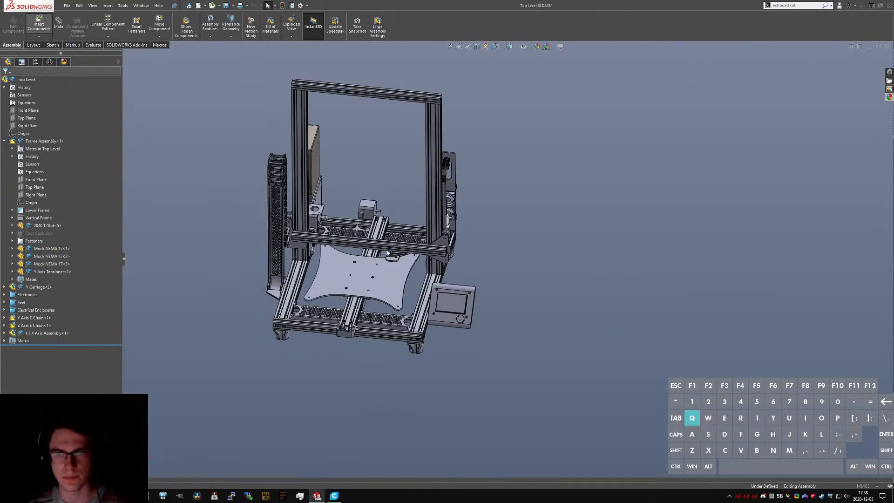
scroll(388, 253, "down", 5)
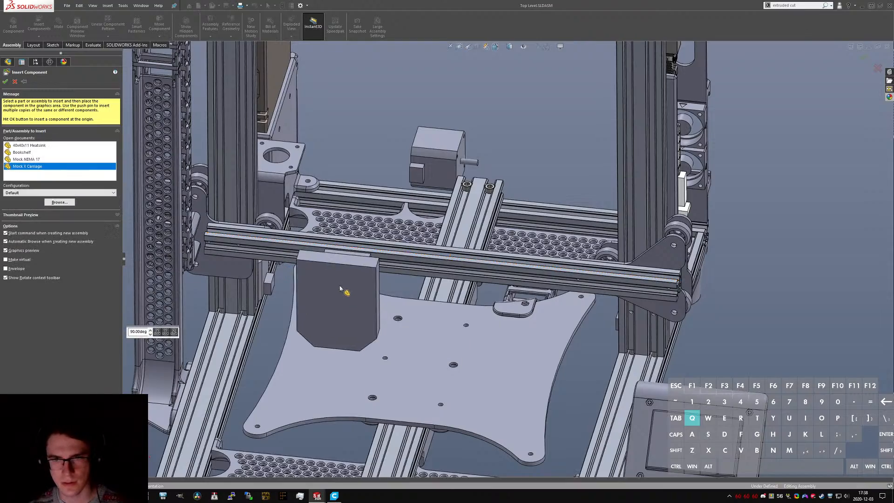
middle_click_drag(344, 292, 221, 252)
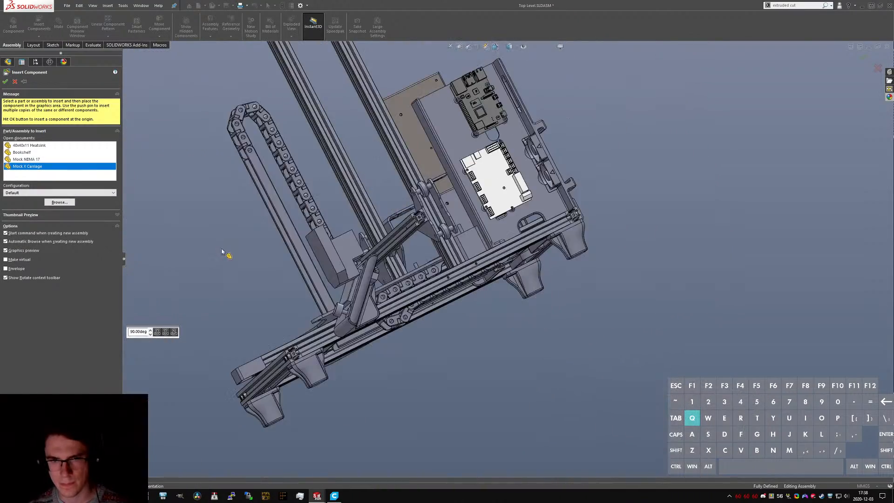
scroll(221, 252, "up", 2)
scroll(326, 276, "down", 2)
left_click(393, 280)
scroll(399, 269, "down", 1)
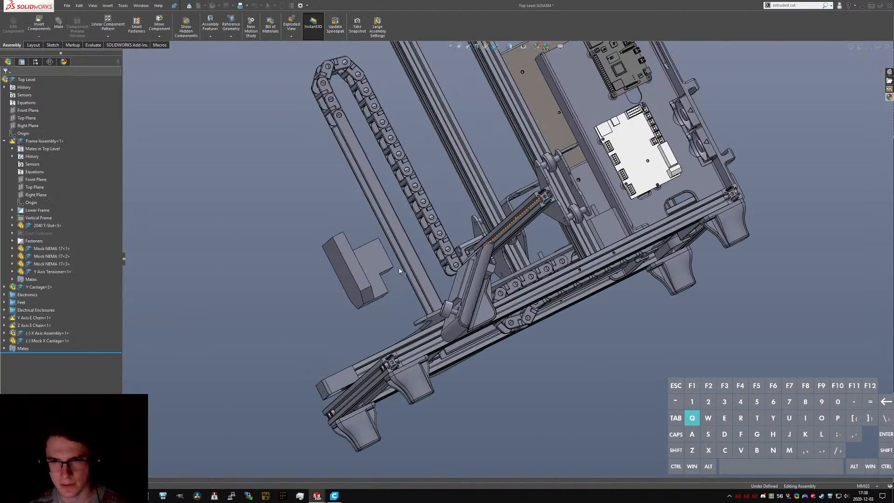
- Mate the underside of the carriage's overhanging ledge coincident with the top face of the X-axis rail
scroll(394, 267, "down", 3)
scroll(564, 220, "up", 2)
middle_click_drag(564, 221, 599, 275)
scroll(567, 222, "down", 4)
left_click(533, 211, "ctrl")
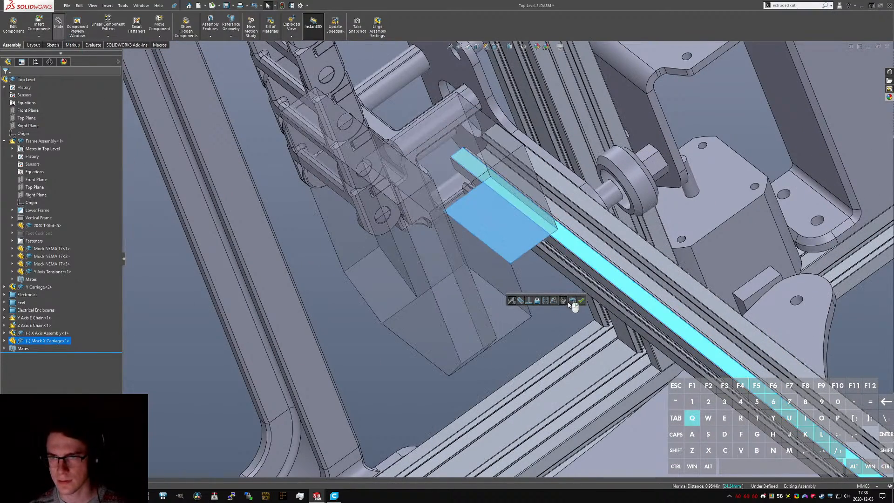
left_click(581, 301)
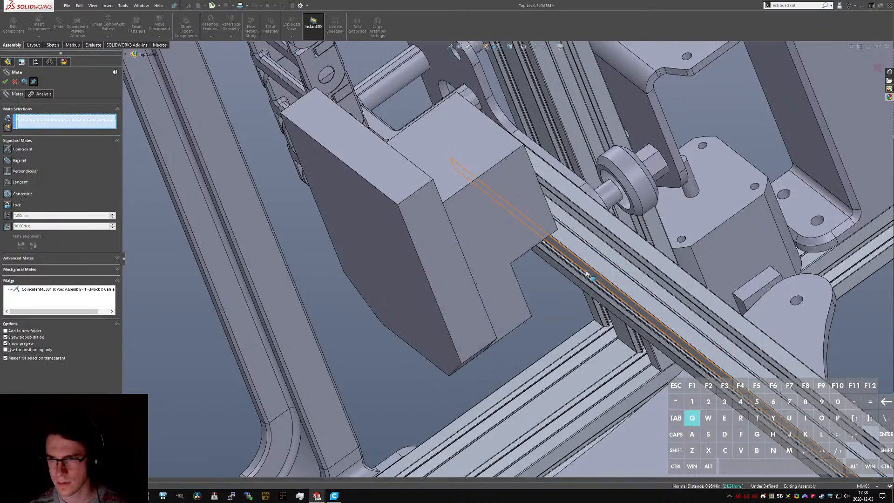
- Add a coincident mate between the carriage's vertical leg face and the X-axis rail's front face, then finish mating
left_click(576, 264)
middle_click_drag(576, 264, 546, 227)
left_click(415, 241)
left_click(414, 235)
scroll(493, 212, "up", 5)
scroll(400, 203, "down", 3)
scroll(403, 210, "up", 2)
scroll(403, 212, "down", 2)
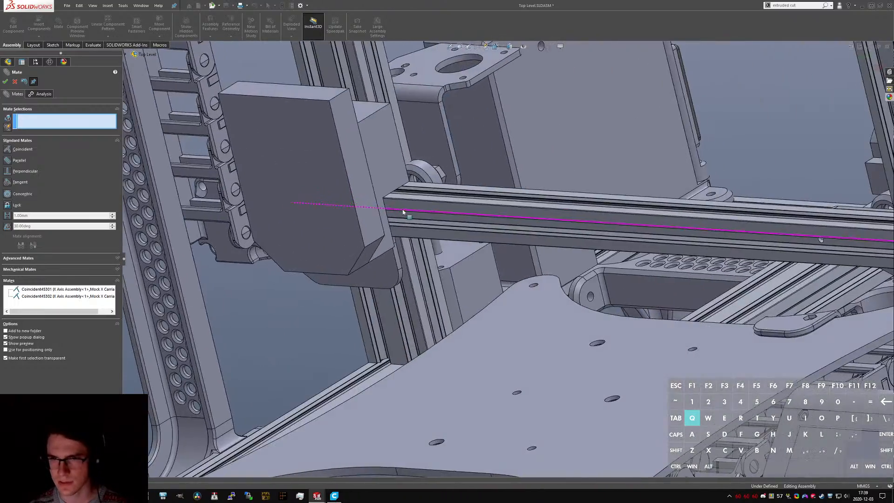
scroll(408, 224, "up", 2)
middle_click_drag(416, 248, 388, 224)
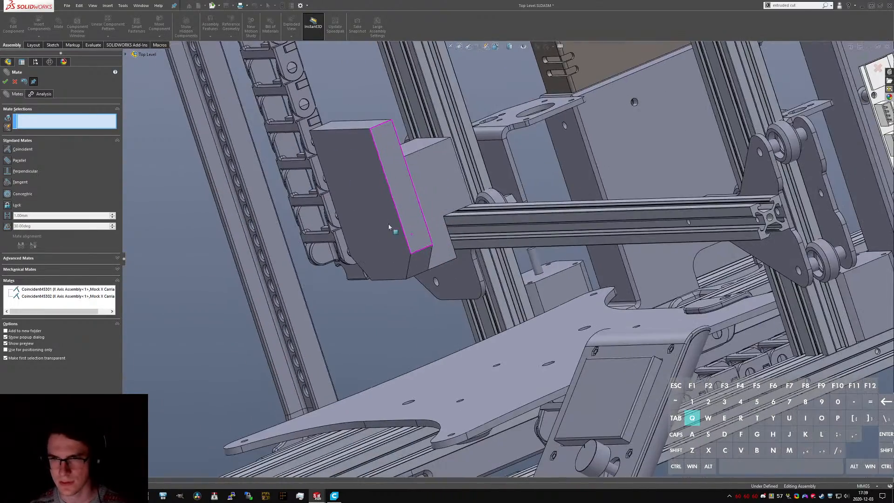
left_click(15, 82)
- Measure the distance between two opposite outer faces of the X-axis T-slot rail
scroll(717, 215, "down", 5)
left_click(705, 212)
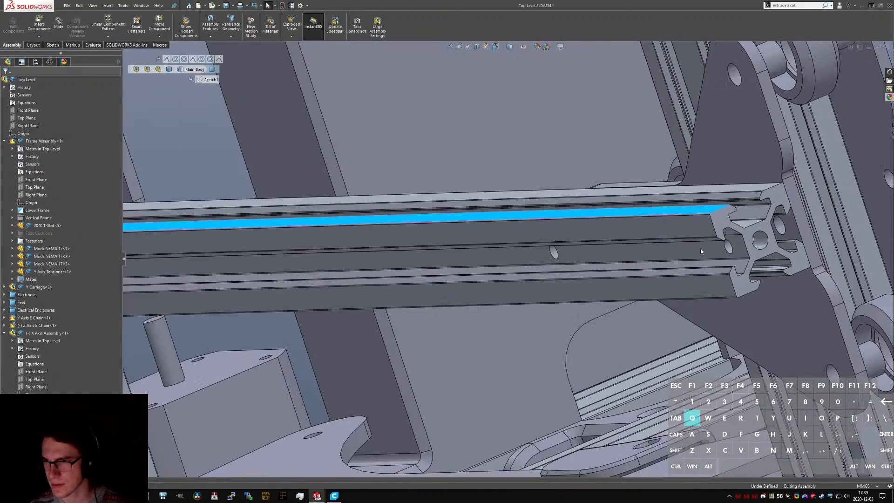
middle_click_drag(700, 248, 721, 290)
left_click(721, 290)
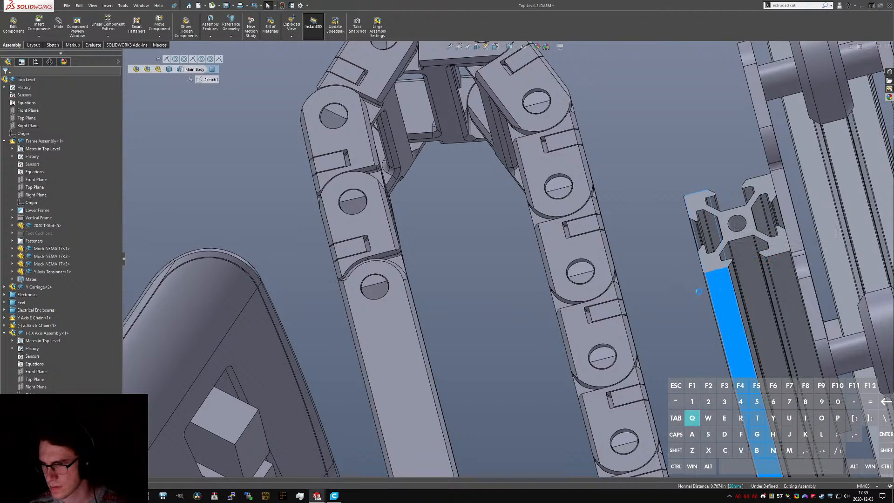
scroll(673, 302, "up", 3)
middle_click_drag(726, 333, 719, 352)
- Switch to the Mock X Carriage part and set the height of the leg below the ledge to 45 mm
key("ctrl+Tab")
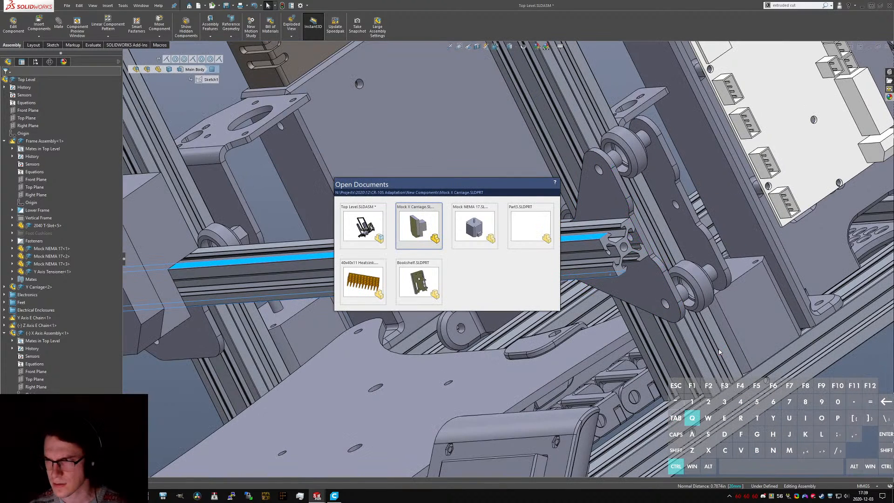
key("ctrl+Tab")
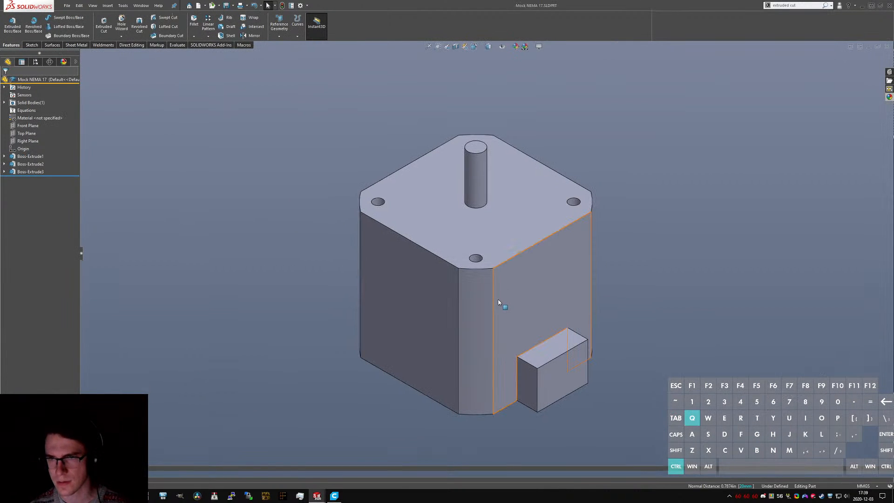
key("ctrl+Tab")
key("ctrl+Tab")
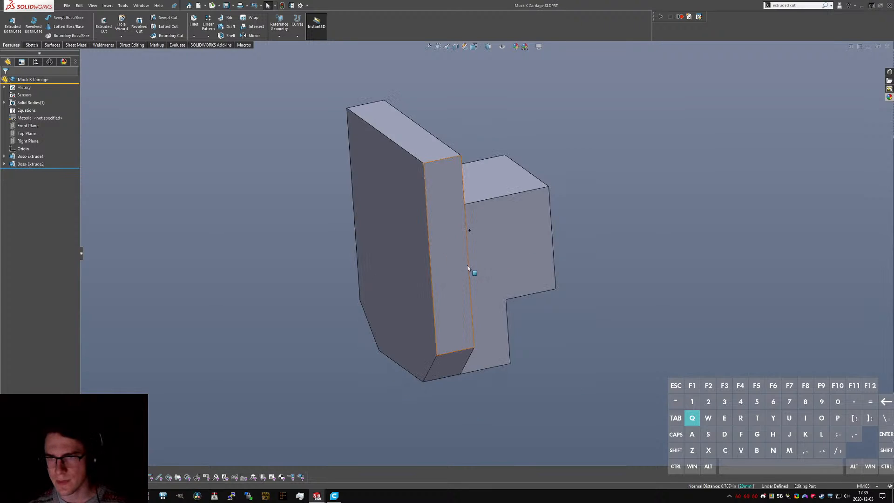
left_click(502, 314)
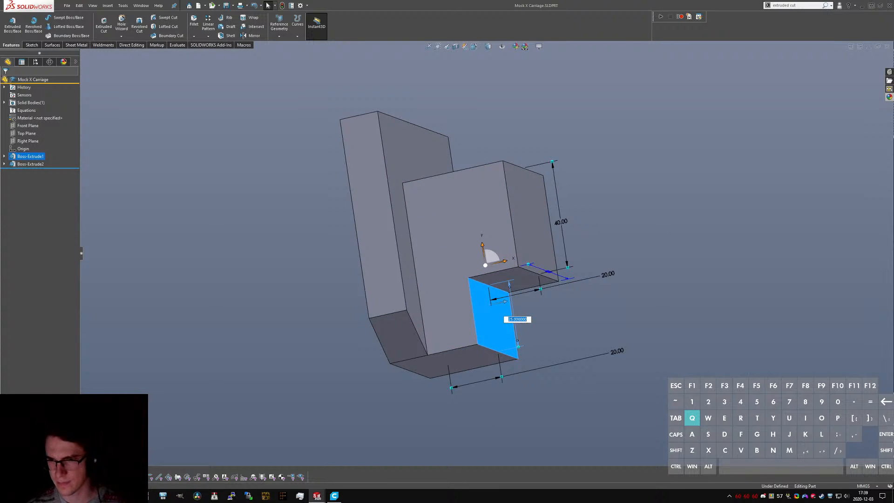
type("45")
key("Return")
left_click(569, 355)
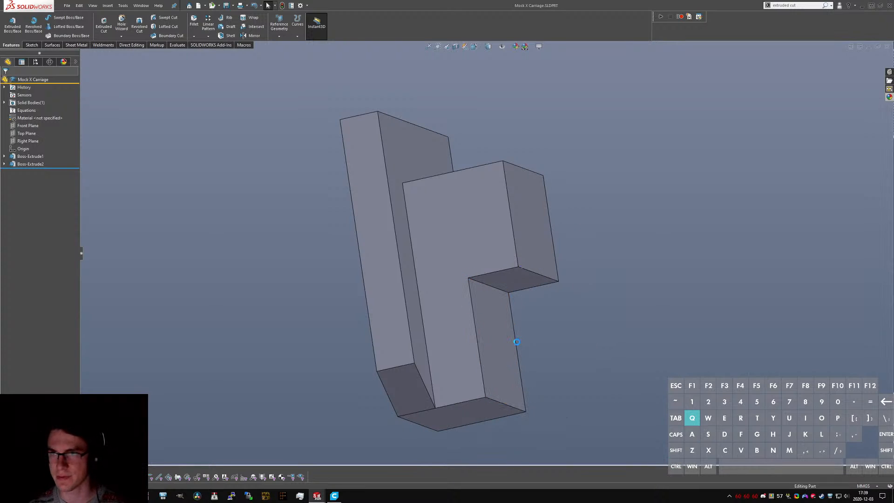
- Return to the Top Level assembly and examine how the lengthened carriage sits on the X-axis rail
key("ctrl+Tab")
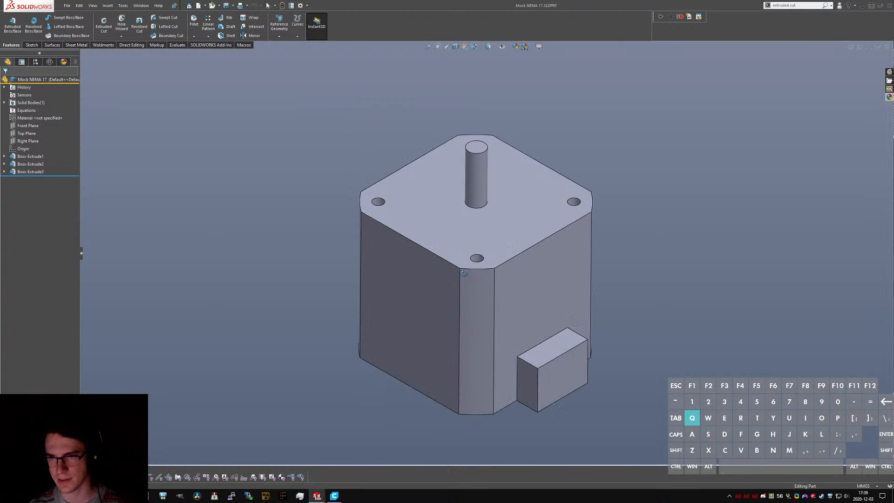
key("ctrl+Tab")
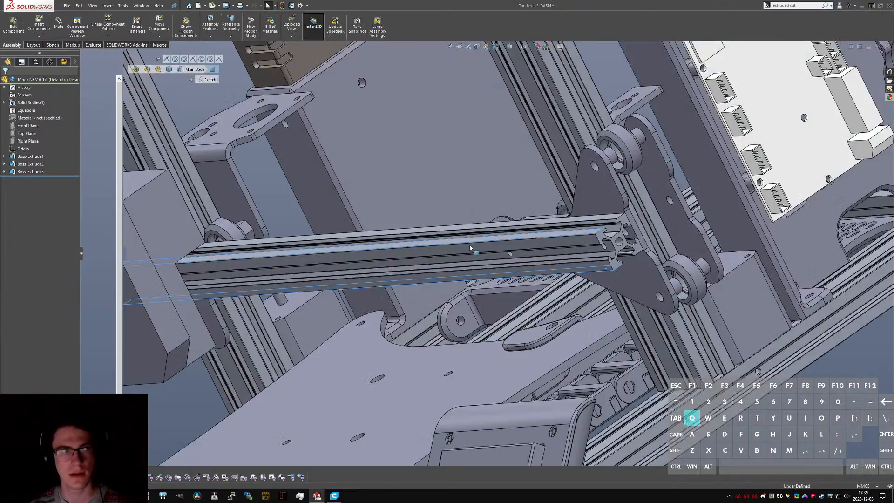
scroll(469, 245, "up", 5)
middle_click_drag(431, 273, 535, 302)
left_click(666, 348)
scroll(396, 235, "down", 5)
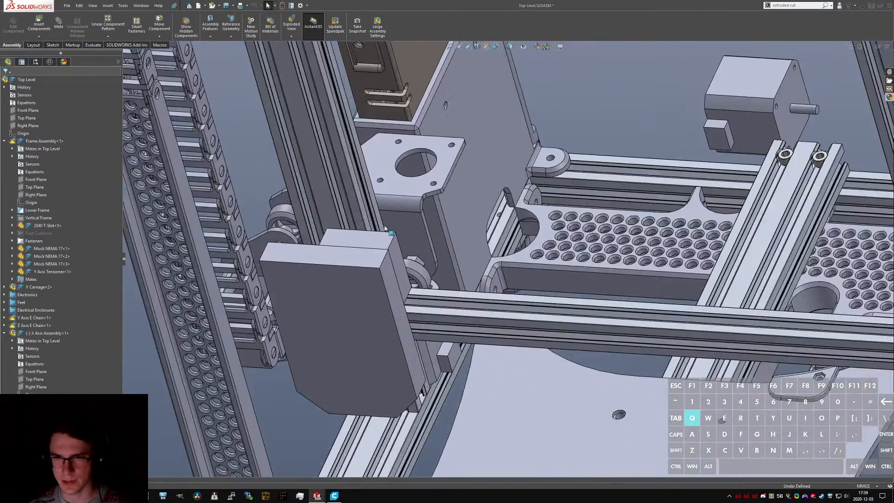
middle_click_drag(385, 229, 392, 98)
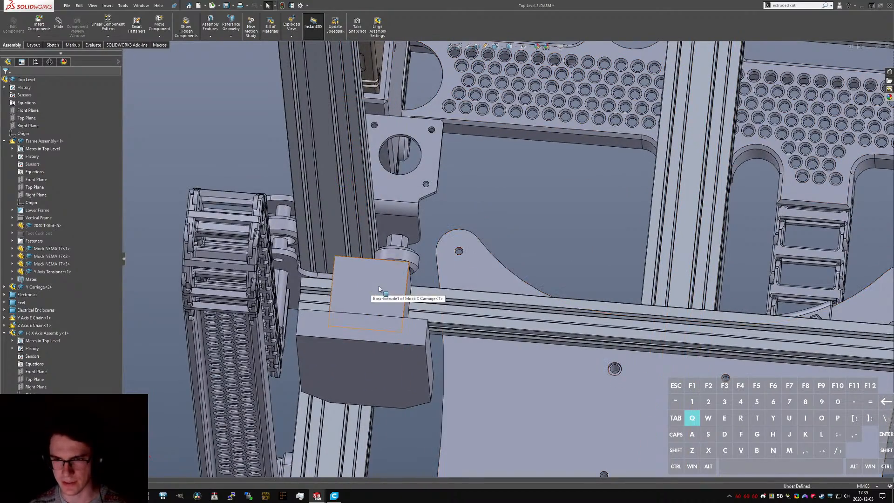
middle_click_drag(378, 286, 454, 178)
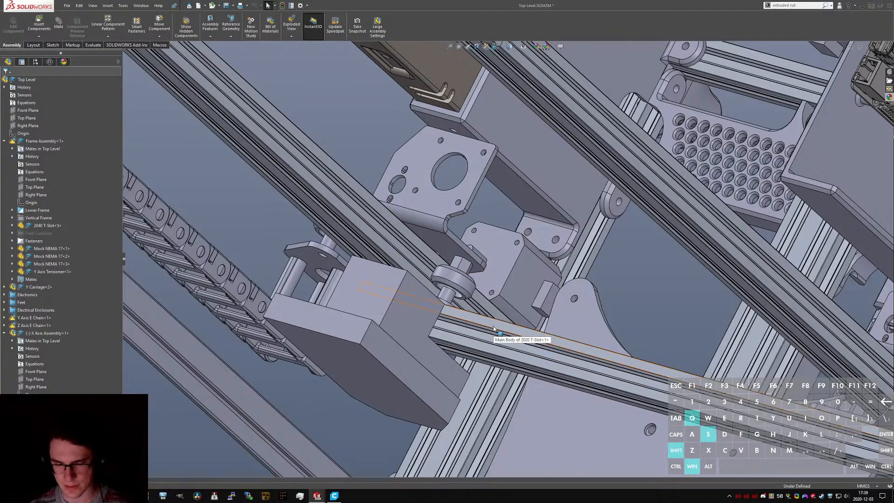
key("super+shift+s")
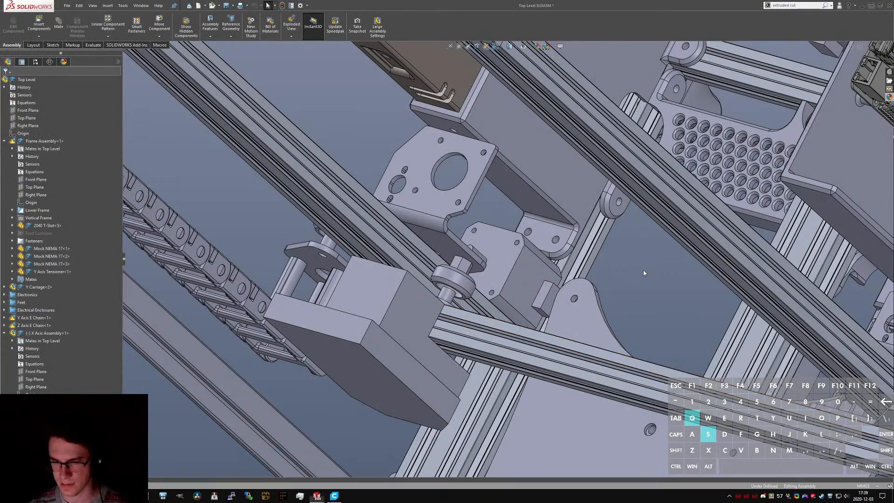
key("super")
type("ink")
key("BackSpace")
key("BackSpace")
key("BackSpace")
type("ink")
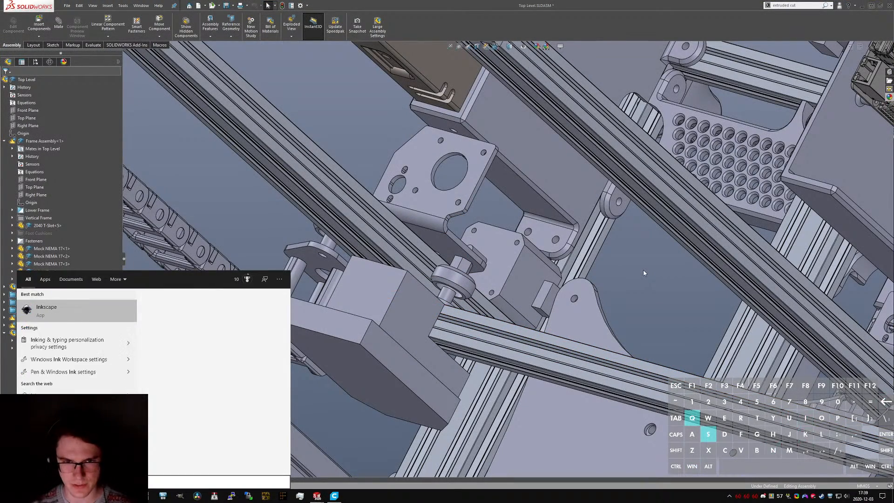
key("Return")
key("super")
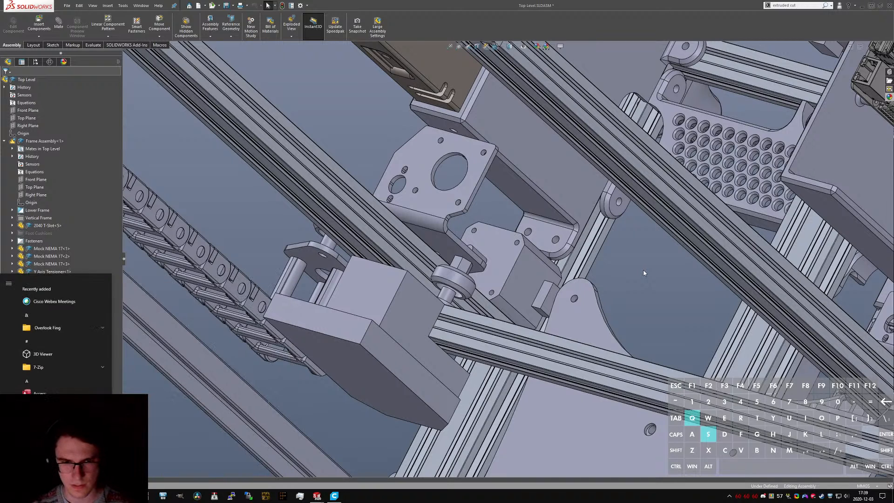
type("windows ink")
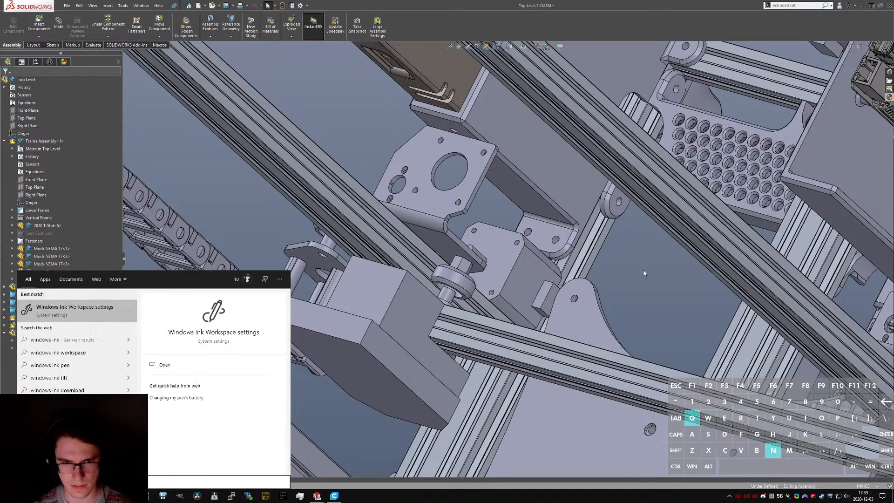
key("Escape")
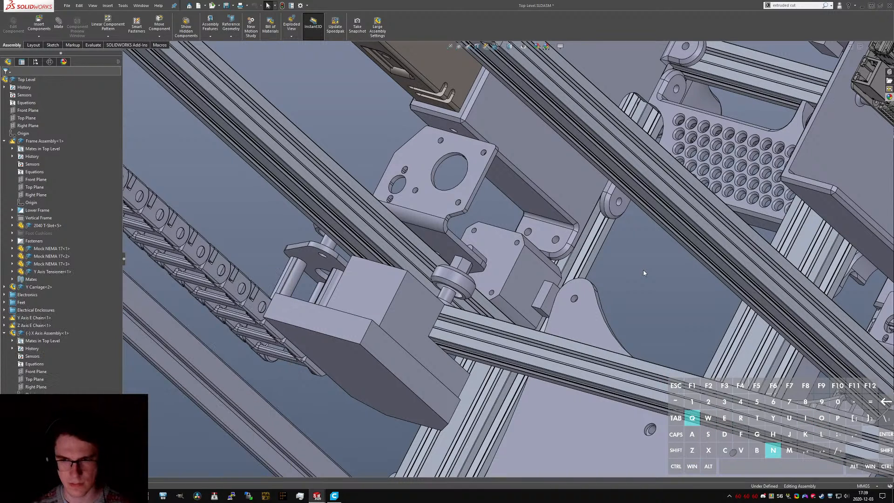
key("super")
type("sn")
key("Escape")
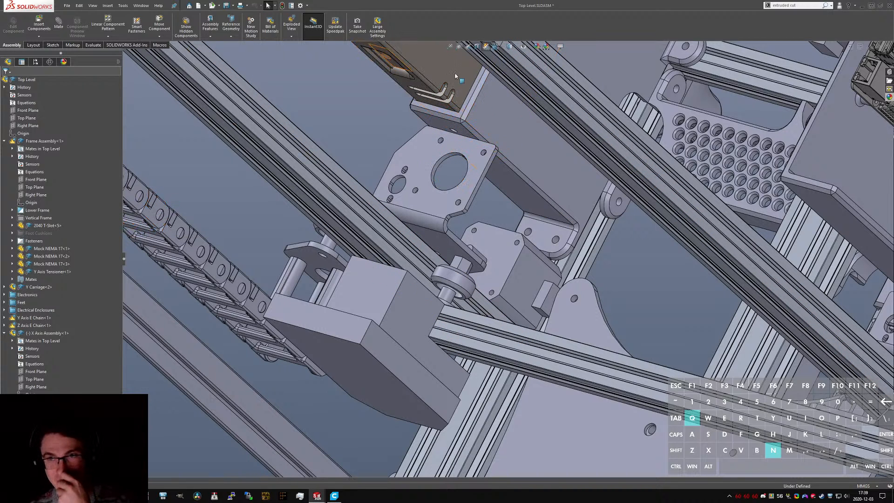
- Slide the mock X carriage along the X-axis rail toward the rail's opposite end
scroll(459, 149, "up", 2)
scroll(459, 150, "down", 1)
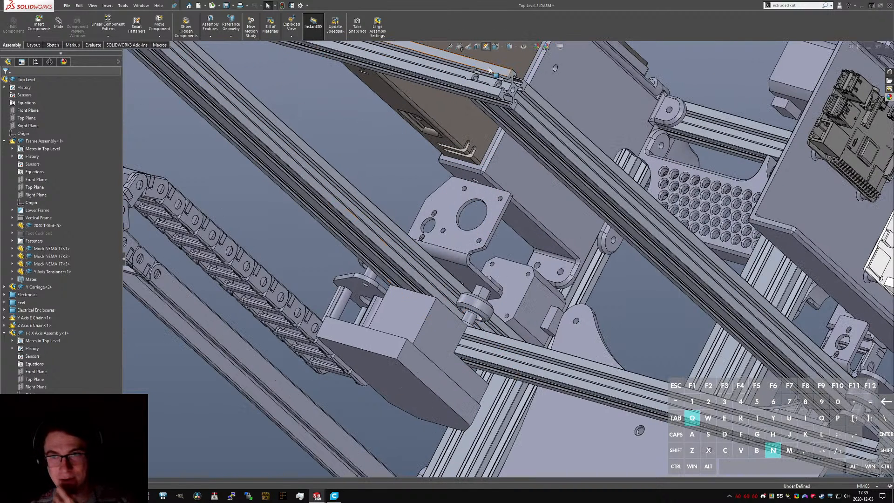
mouse_move(418, 233)
middle_mouse_down()
mouse_move(449, 259)
mouse_move(438, 261)
middle_mouse_up()
left_click(457, 321)
left_click_drag(457, 320, 820, 421)
scroll(825, 395, "down", 2)
scroll(824, 395, "down", 4)
scroll(673, 311, "up", 1)
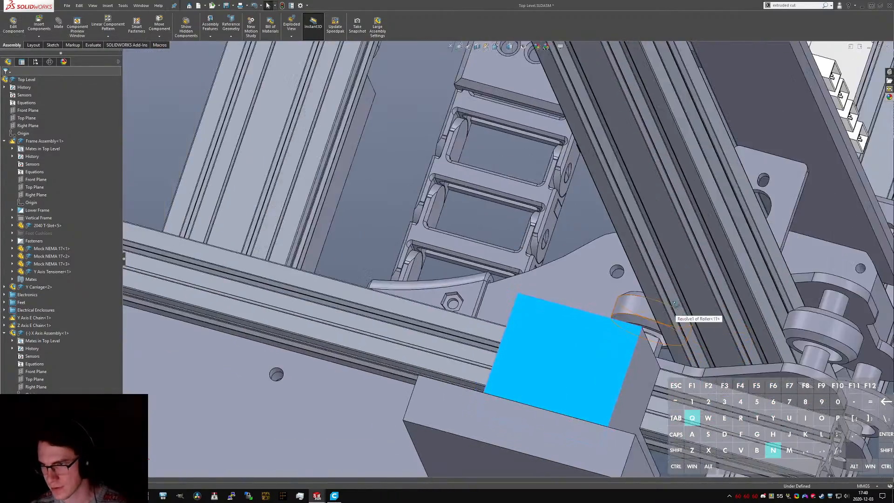
- Examine from several angles how the mock carriage sits on the X-axis rail beside the Y rollers and vertical frame extrusion
middle_click_drag(673, 311, 677, 355)
middle_click_drag(637, 323, 559, 311)
scroll(587, 336, "up", 4)
scroll(615, 307, "down", 4)
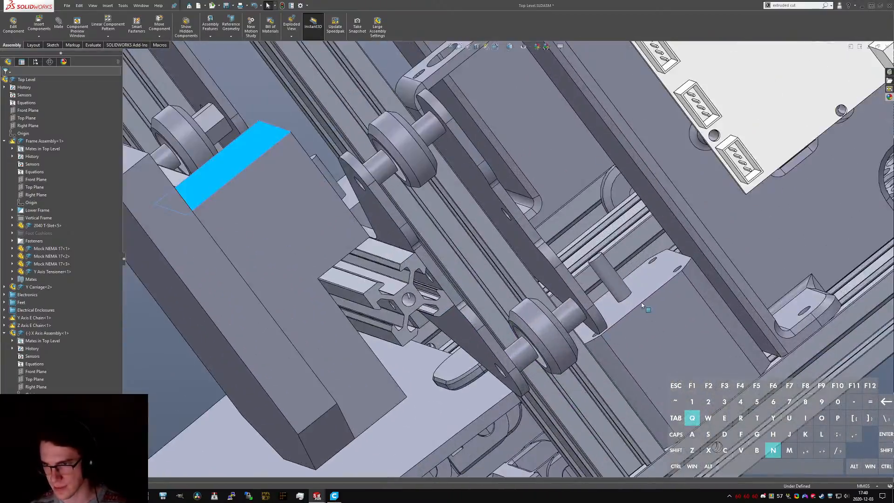
scroll(679, 352, "down", 2)
scroll(355, 207, "up", 4)
middle_click_drag(361, 257, 316, 191)
scroll(356, 208, "down", 3)
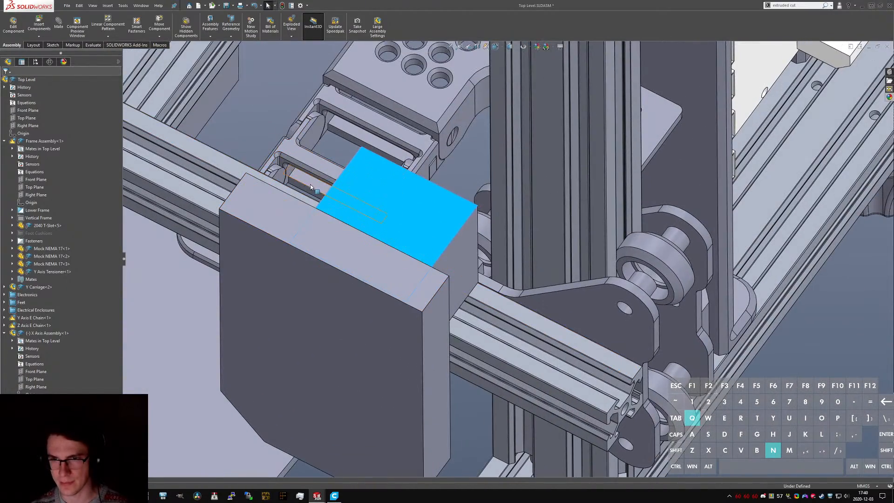
middle_click_drag(411, 240, 461, 317)
scroll(467, 345, "up", 2)
- Slide the mock carriage back along the X-axis rail and switch to the Mock NEMA 17 part
left_click_drag(417, 300, 143, 213)
left_click(758, 365)
key("ctrl+Tab")
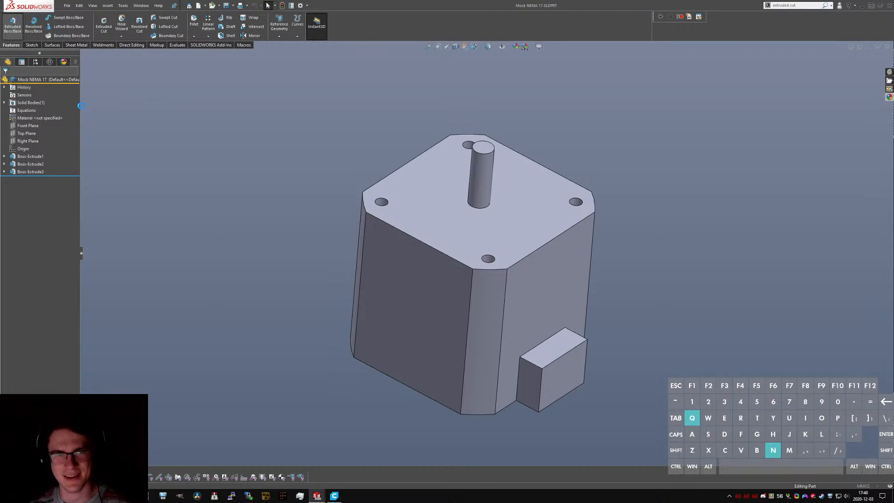
left_click(6, 81)
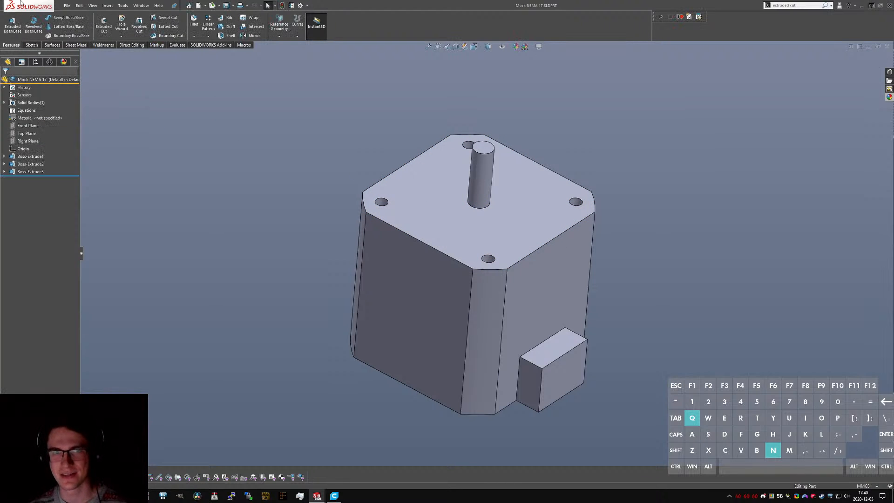
left_click(67, 5)
left_click(79, 15)
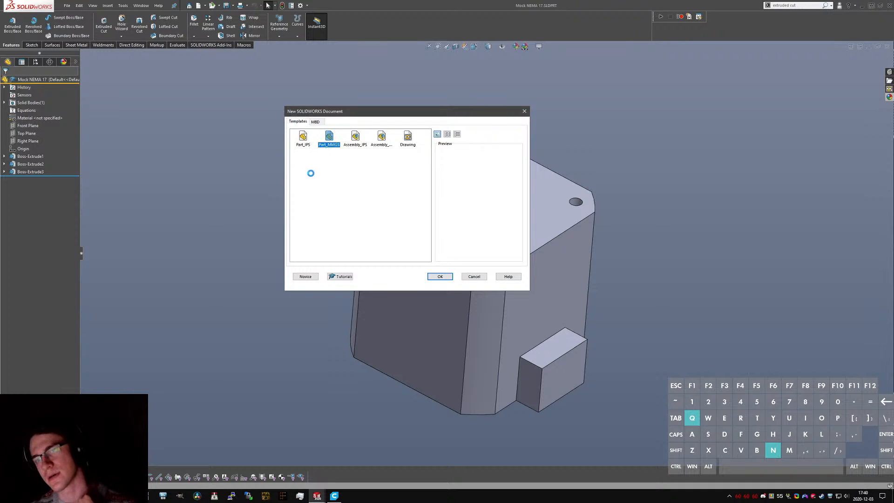
key("Return")
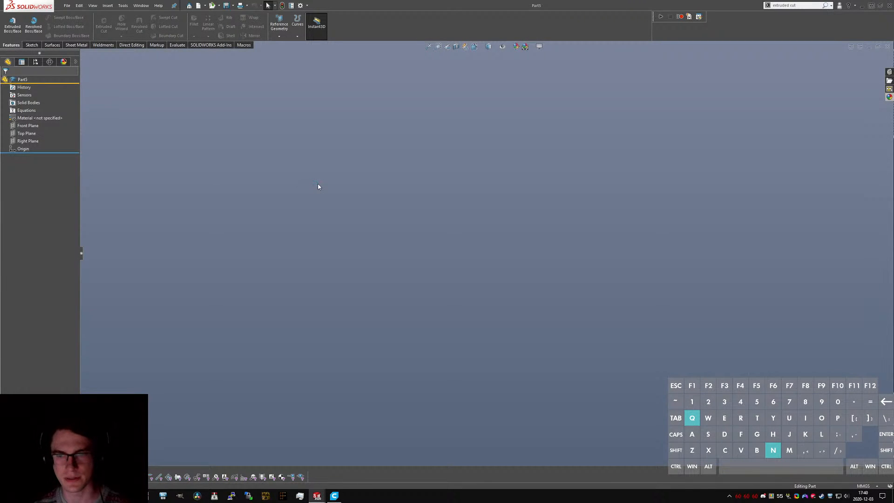
key("ctrl+w")
- Examine the Mock NEMA 17's main body extrusion with its dimensions and locate its underlying sketch
left_click(479, 296)
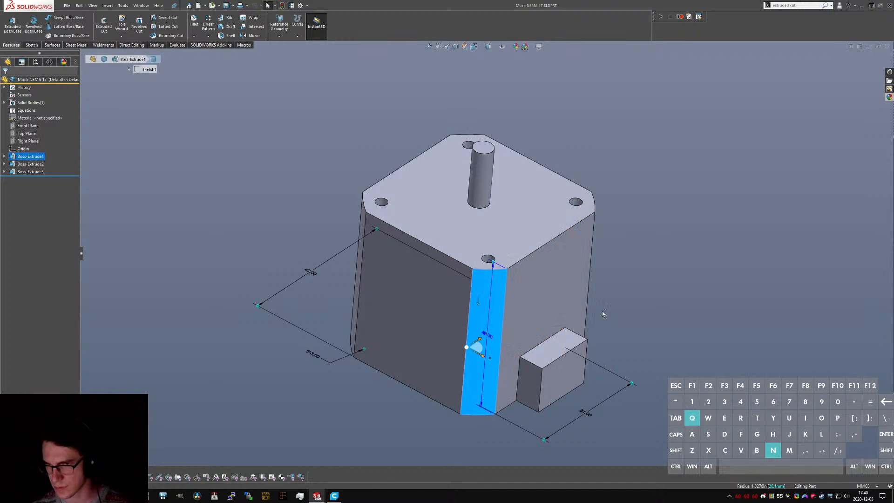
middle_click_drag(602, 311, 596, 364)
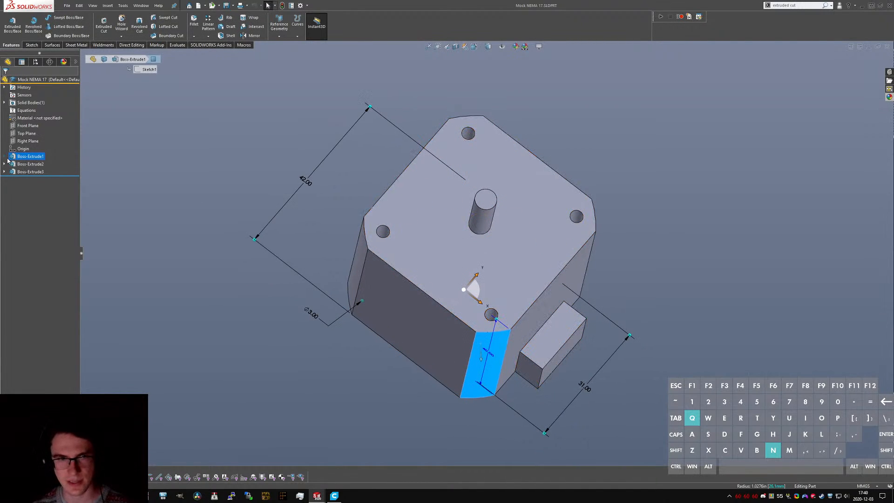
left_click(4, 157)
left_click(34, 164)
mouse_move(405, 264)
middle_mouse_down()
mouse_move(394, 316)
mouse_move(391, 300)
mouse_move(400, 300)
middle_mouse_up()
- Open the motor body's sketch for editing, examine its corners, construction lines and hole pattern, and exit the sketch
right_click(31, 165)
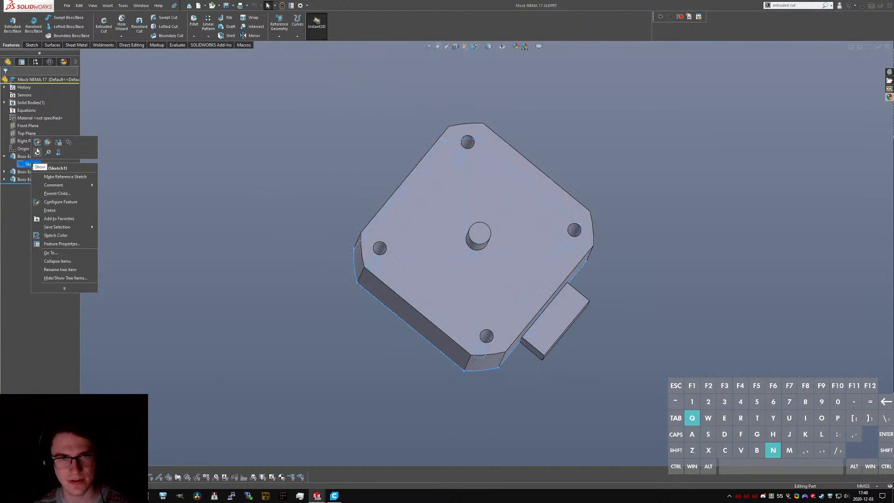
left_click(38, 144)
mouse_move(380, 257)
middle_mouse_down()
mouse_move(357, 273)
mouse_move(402, 242)
mouse_move(572, 205)
mouse_move(559, 220)
middle_mouse_up()
scroll(562, 254, "down", 5)
middle_click_drag(562, 254, 549, 255)
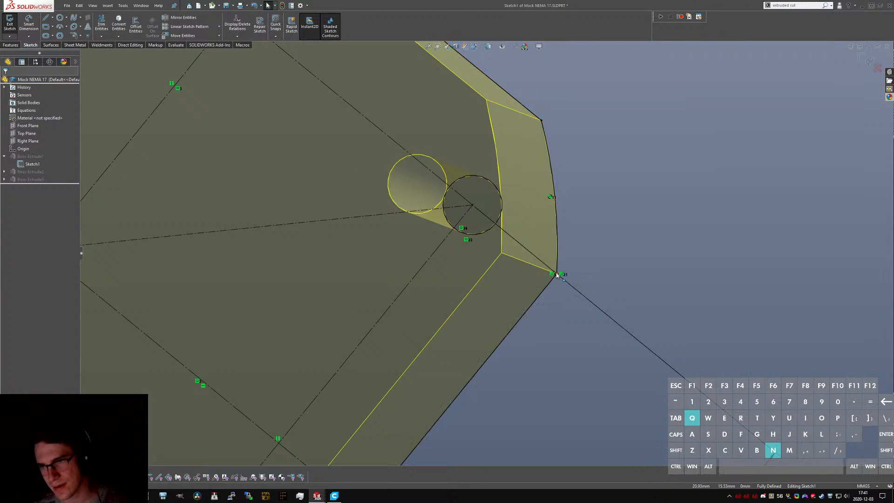
scroll(573, 288, "up", 8)
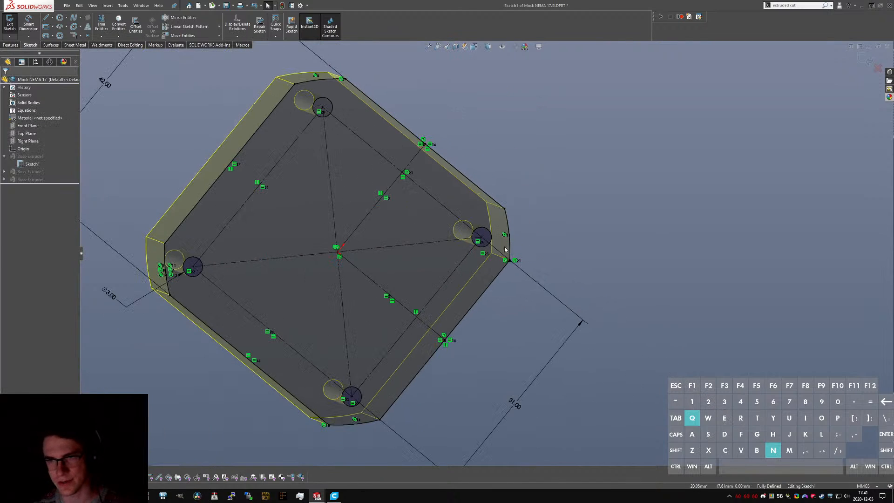
middle_click_drag(431, 243, 407, 259)
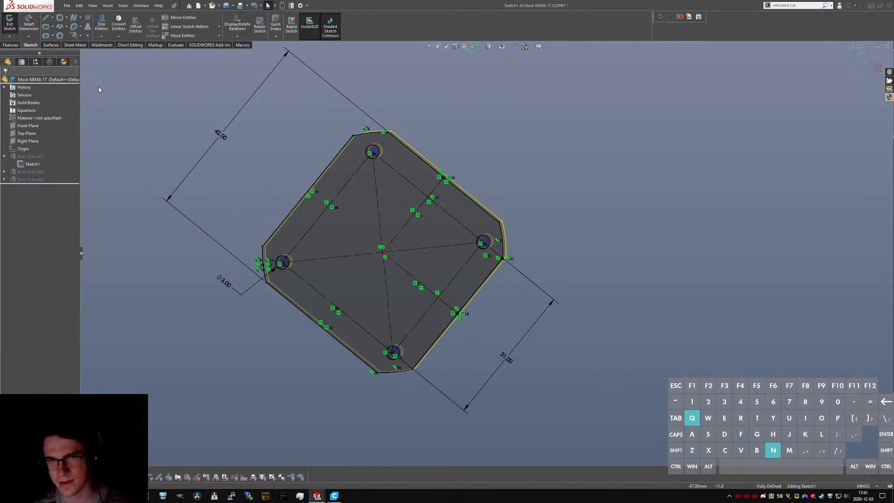
left_click(10, 23)
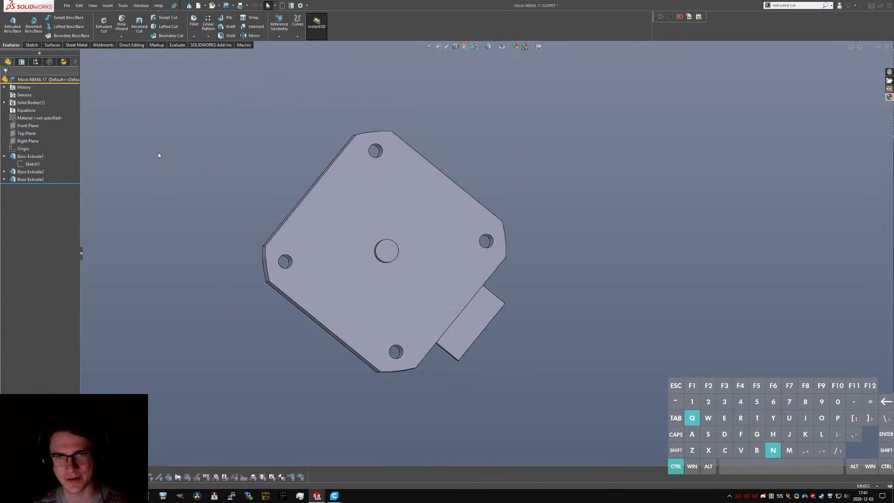
- Create a new part from the Part_MMGS template and start an extruded boss sketch on the Front Plane
key("ctrl+n")
key("Return")
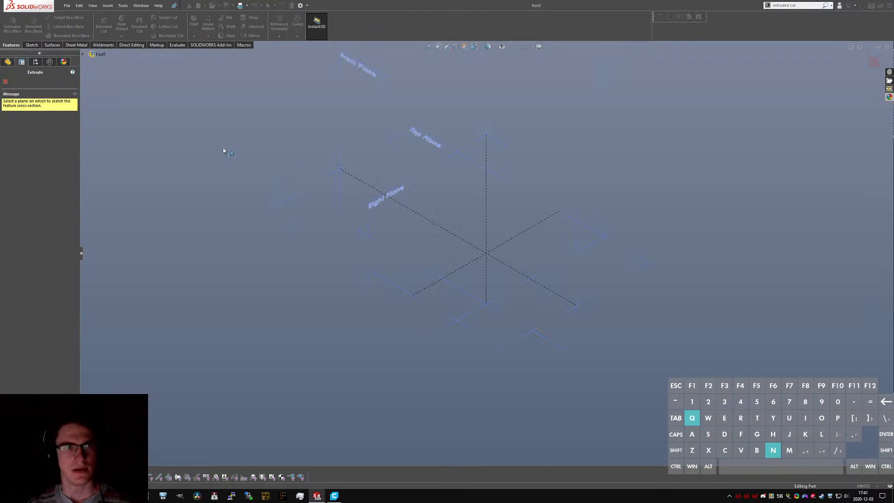
left_click(364, 105)
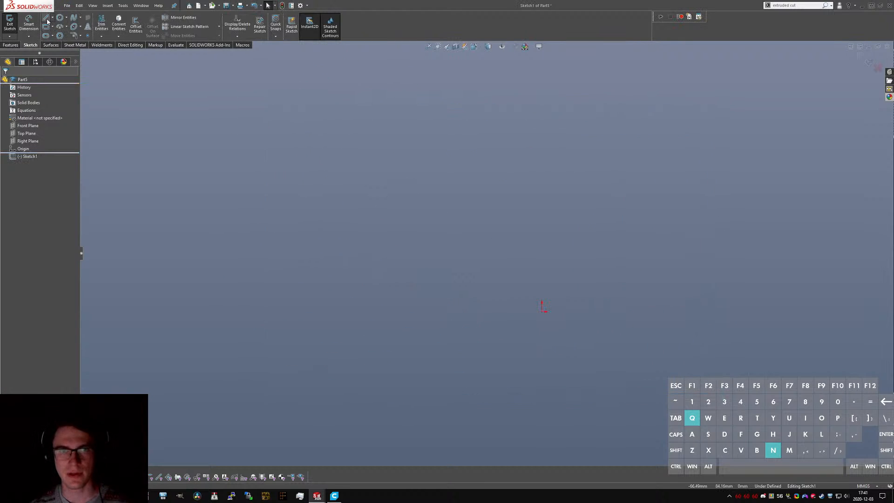
- Sketch a closed rectangle about 58 mm wide and 46 mm high around the origin from four separate lines
left_click(467, 373)
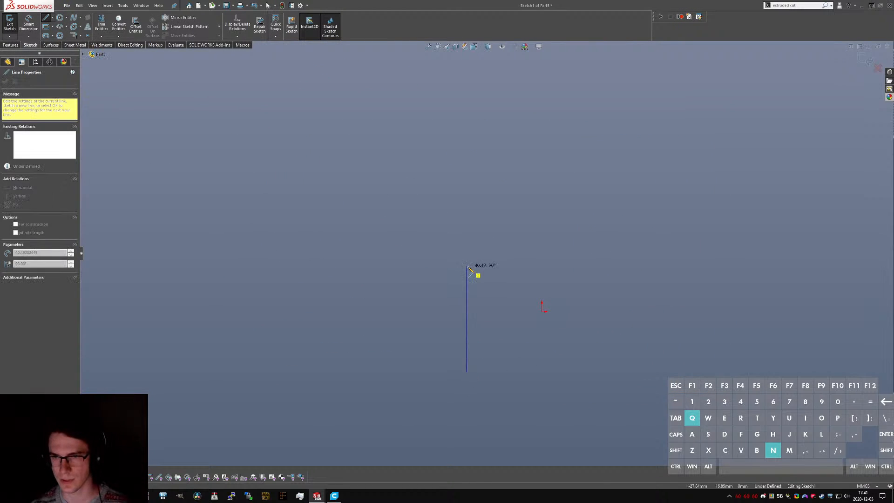
left_click(467, 251)
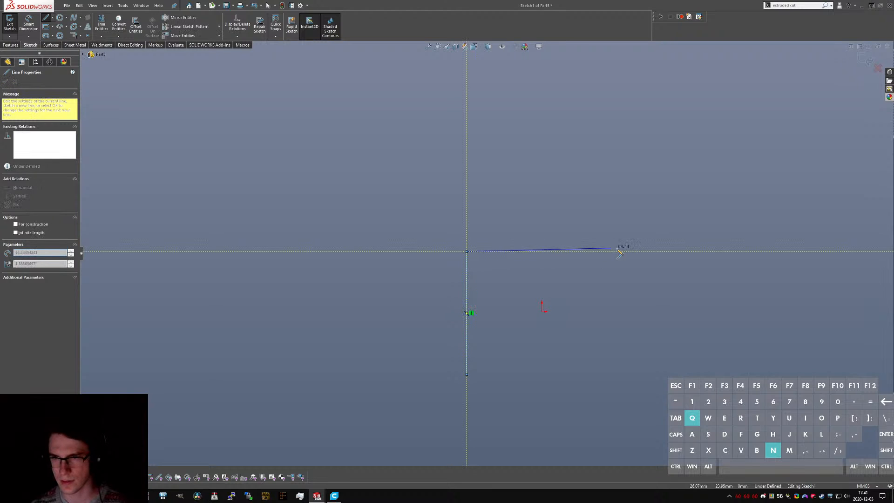
left_click(622, 252)
left_click(622, 374)
key("Escape")
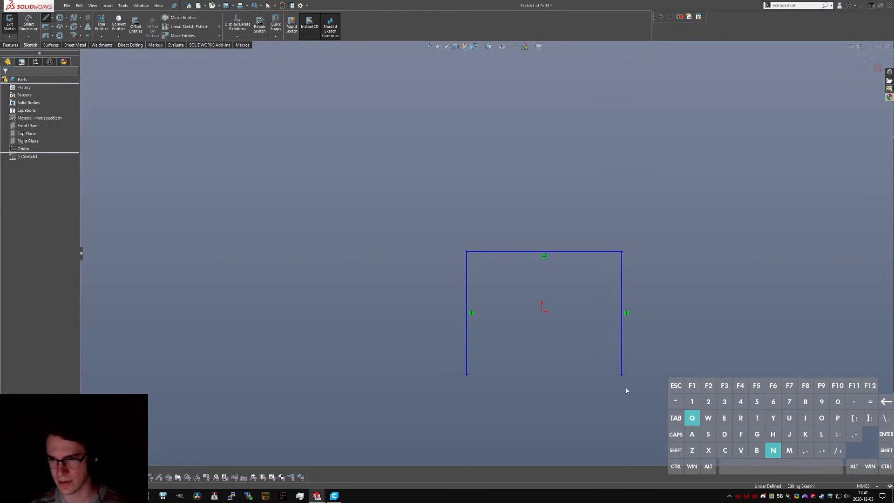
key("l")
left_click(467, 375)
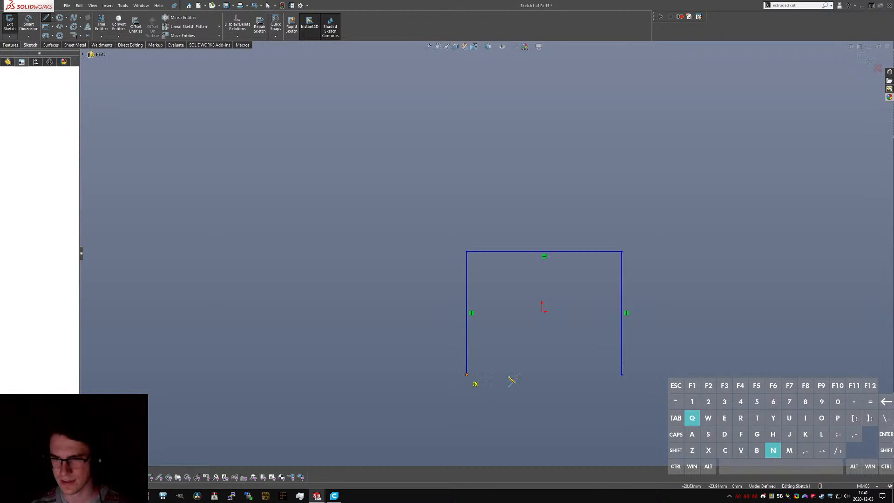
left_click(621, 375)
key("Escape")
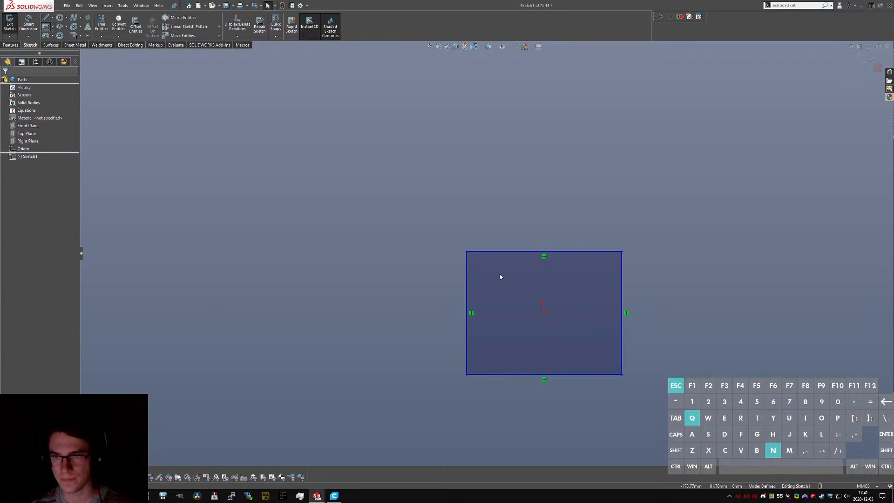
- Sketch a smaller rectangle inside the outer one and convert its sides to construction geometry
left_click(480, 264)
left_click(600, 350)
key("Escape")
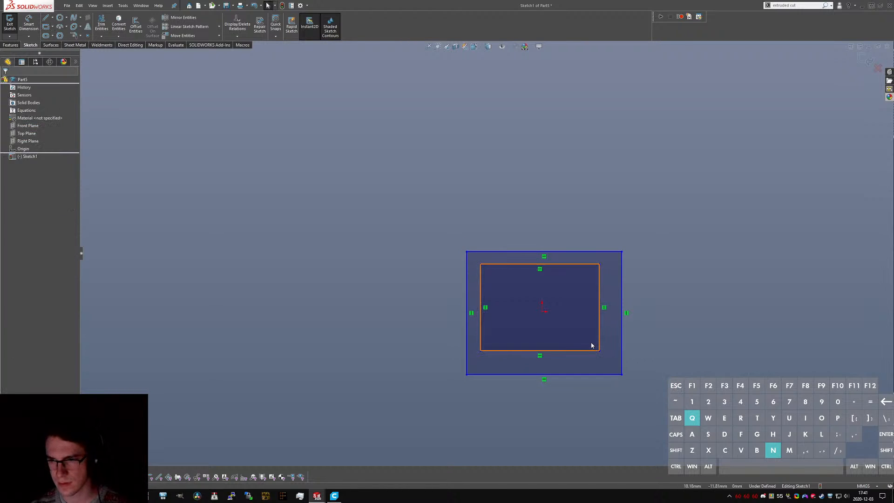
left_click(592, 343, "alt")
key("q")
key("Escape")
scroll(606, 369, "down", 2)
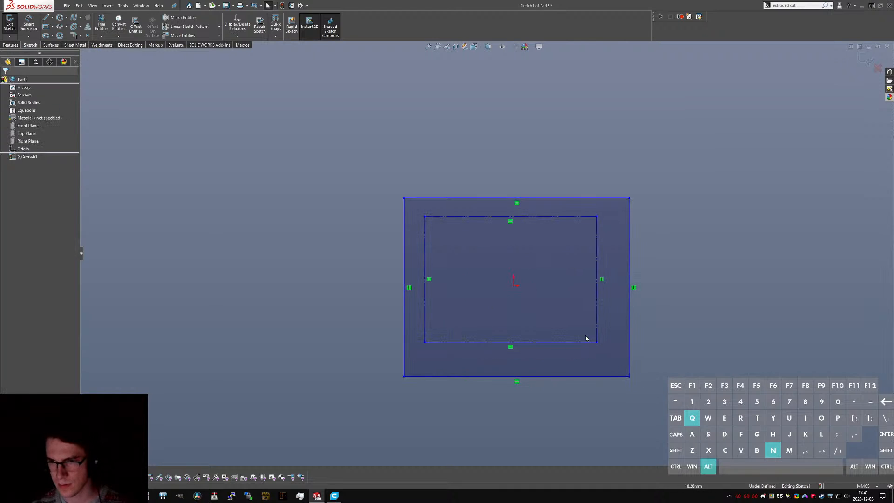
- Draw a diagonal line across the inner rectangle and an opposite diagonal across the outer rectangle, joining their corners
left_click(59, 18)
key("Escape")
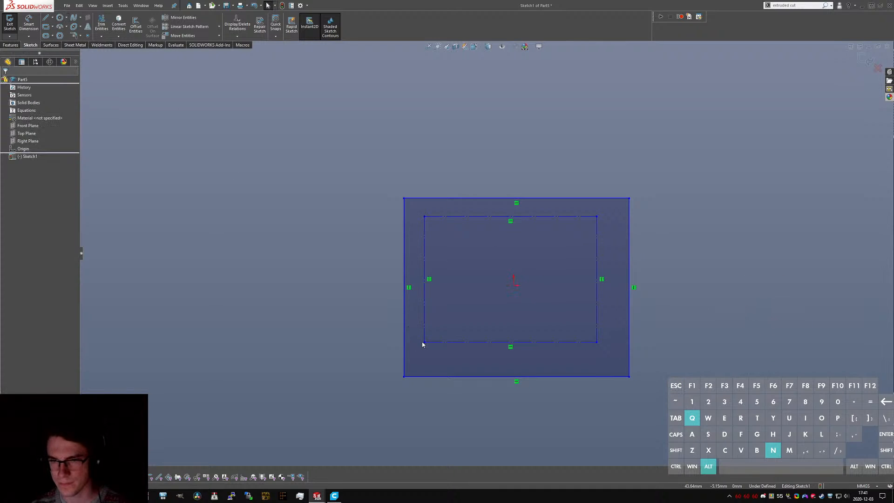
key("l")
left_click(598, 217)
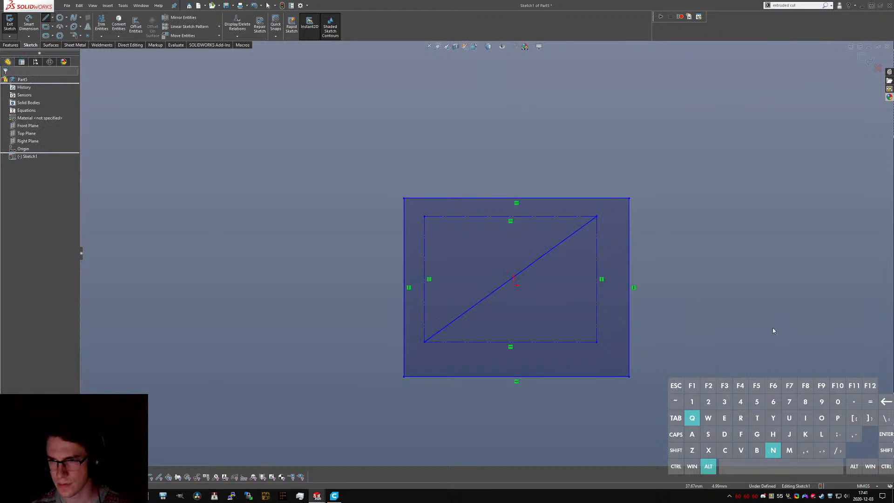
left_click(630, 376)
left_click(404, 199)
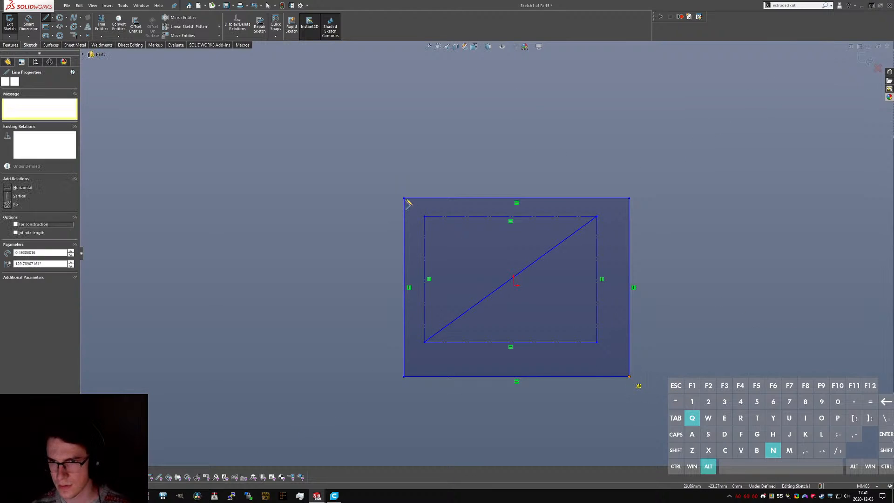
key("Escape")
- Add an intersection relation between the inner rectangle's diagonal, the outer rectangle's diagonal and the origin
left_click(468, 247)
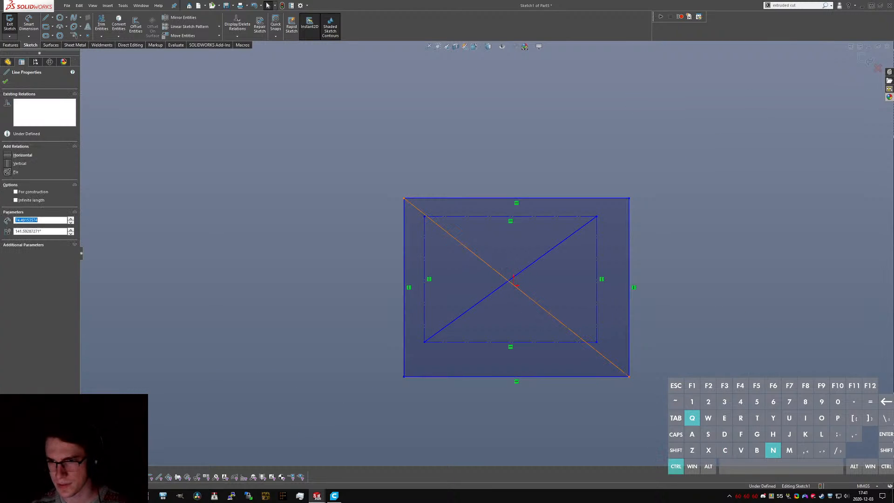
left_click(522, 272, "ctrl")
key("c")
left_click(515, 286, "ctrl")
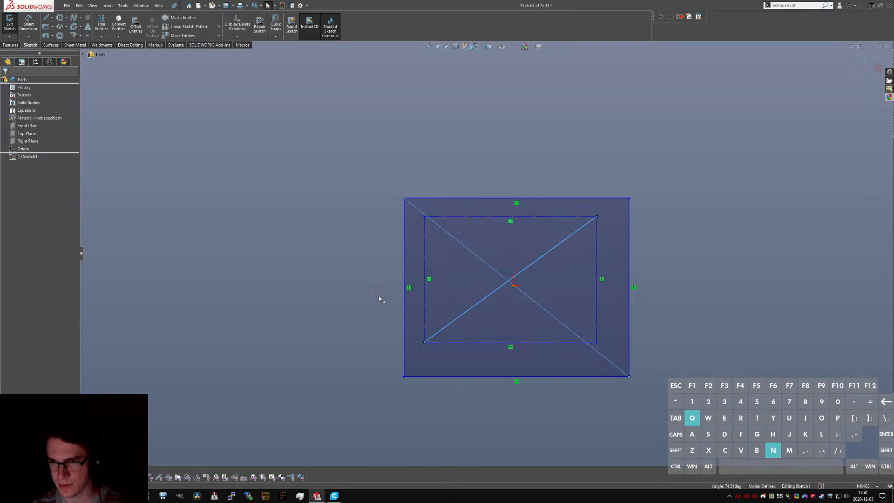
left_click(23, 194)
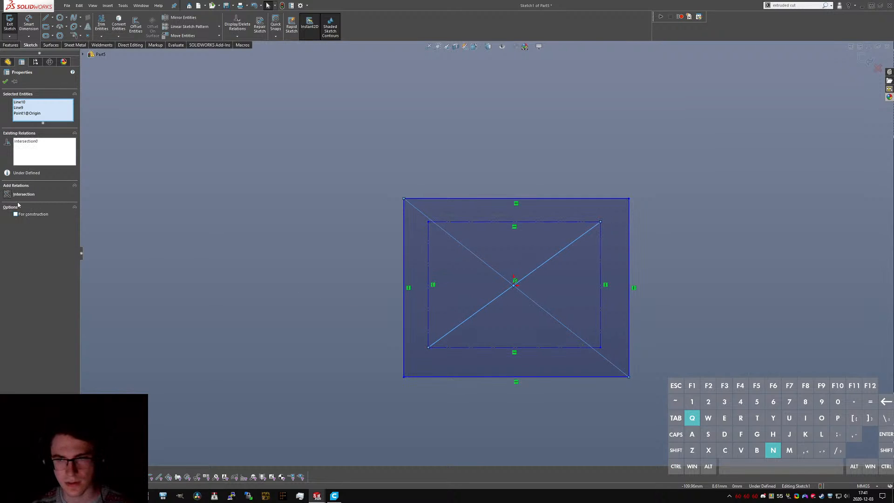
key("Escape")
- Place the midpoint of each rectangle's diagonal on the origin with midpoint relations
left_click(511, 289)
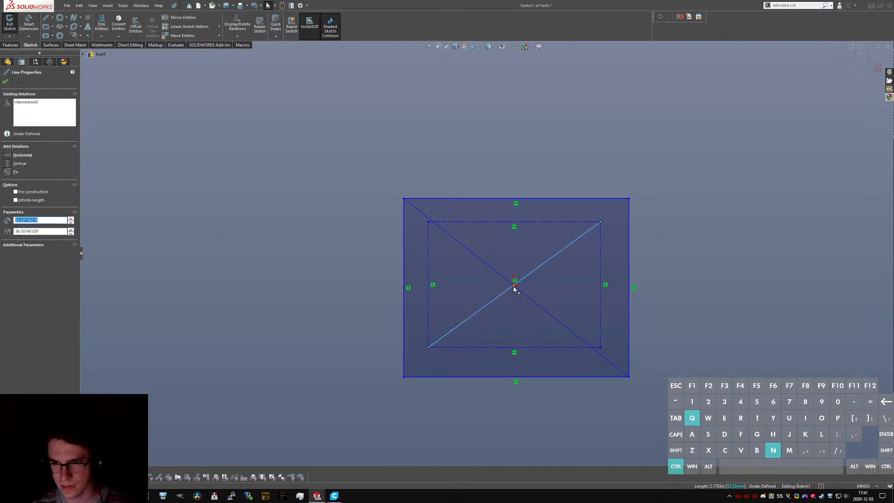
left_click(8, 194)
key("Escape")
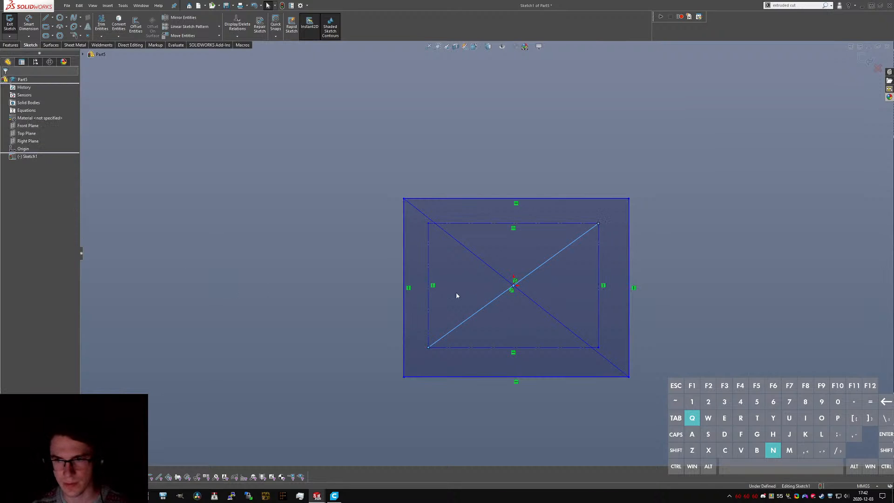
left_click(513, 288)
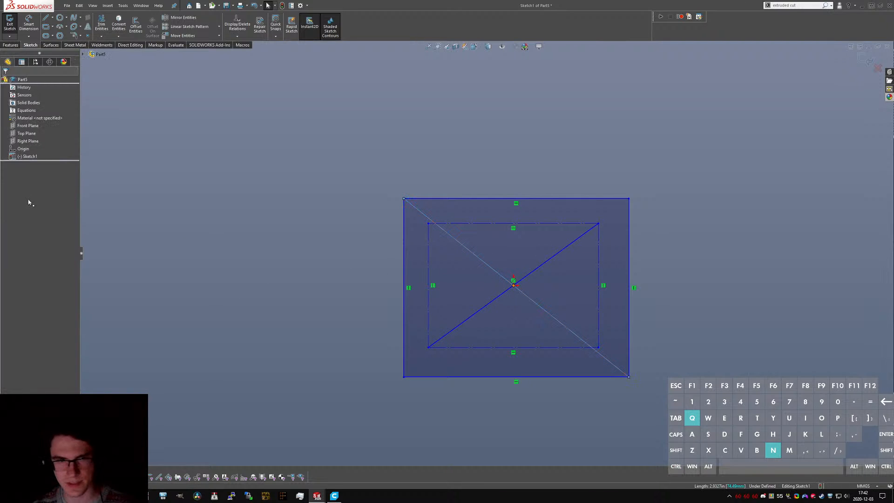
left_click(10, 198)
key("Escape")
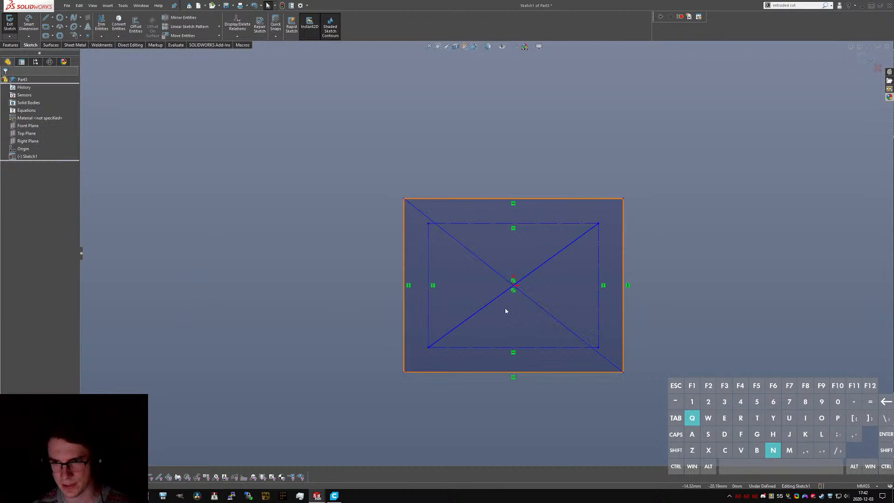
- Convert both diagonals to construction geometry
left_click(489, 304)
key("alt+c")
left_click(536, 303)
key("alt+c")
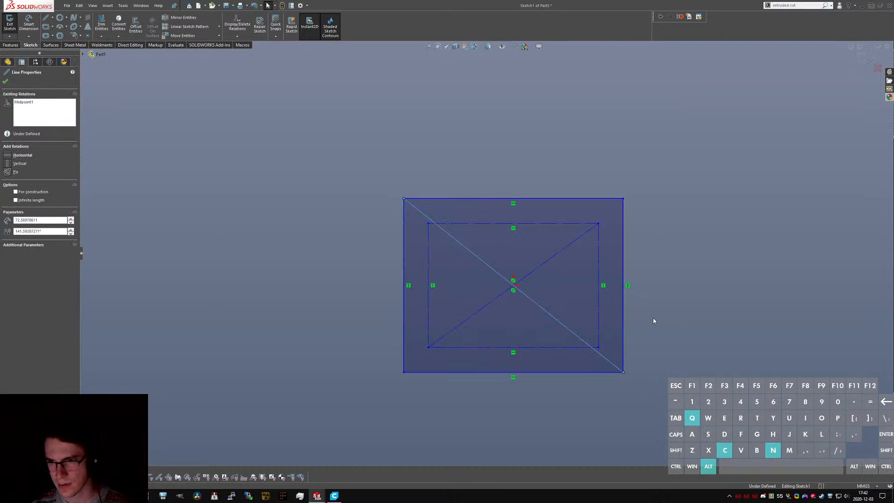
left_click(696, 342)
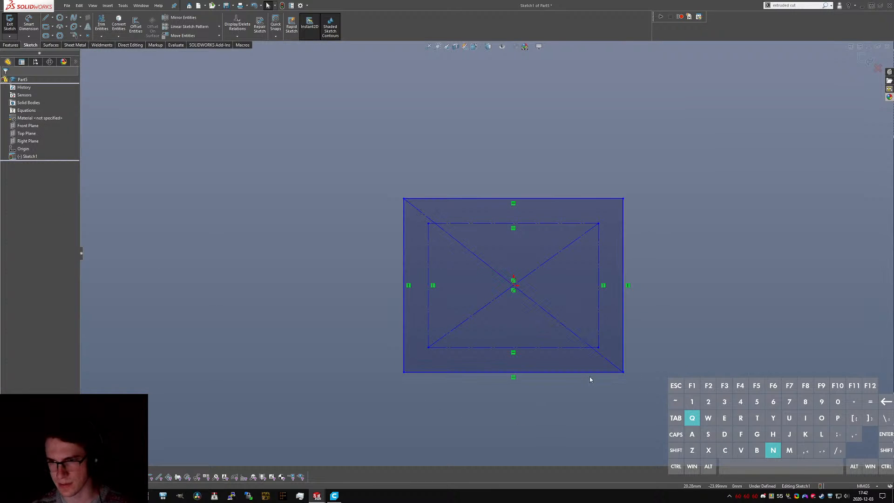
- Make the inner rectangle square with an equal relation on two adjacent sides and dimension its height to 31 mm
left_click(557, 224, "ctrl")
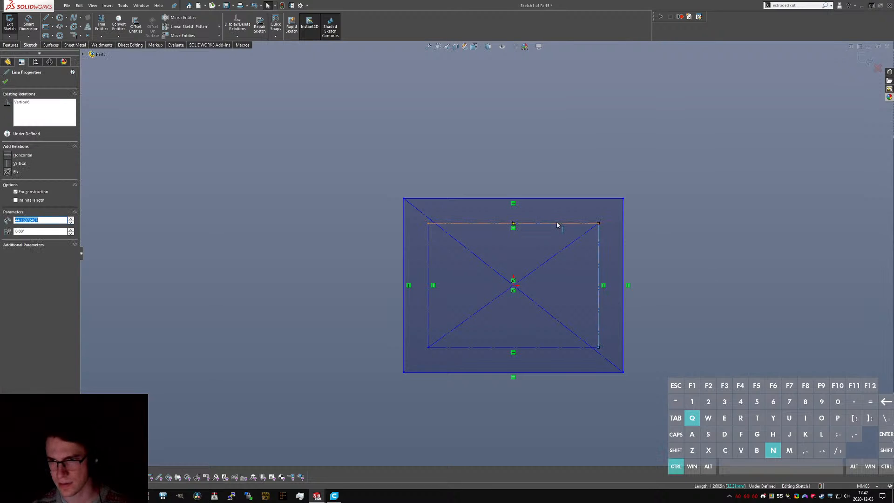
key("alt+q")
left_click(675, 334)
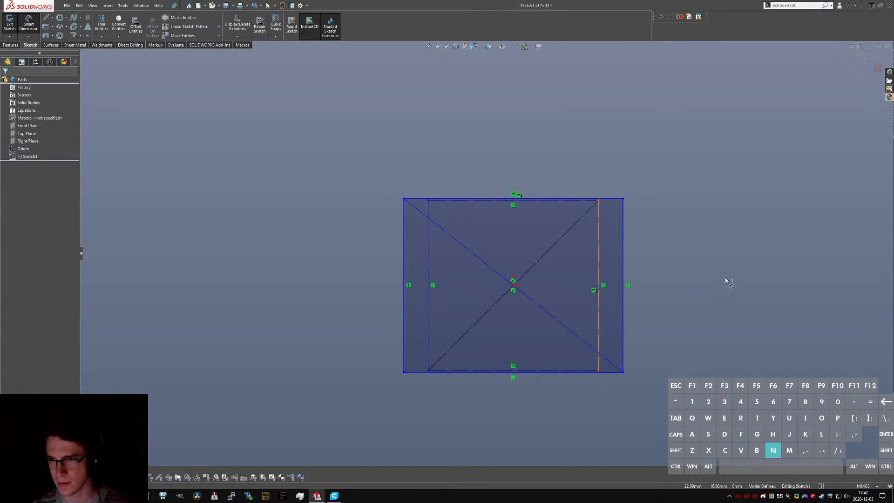
left_click(734, 292)
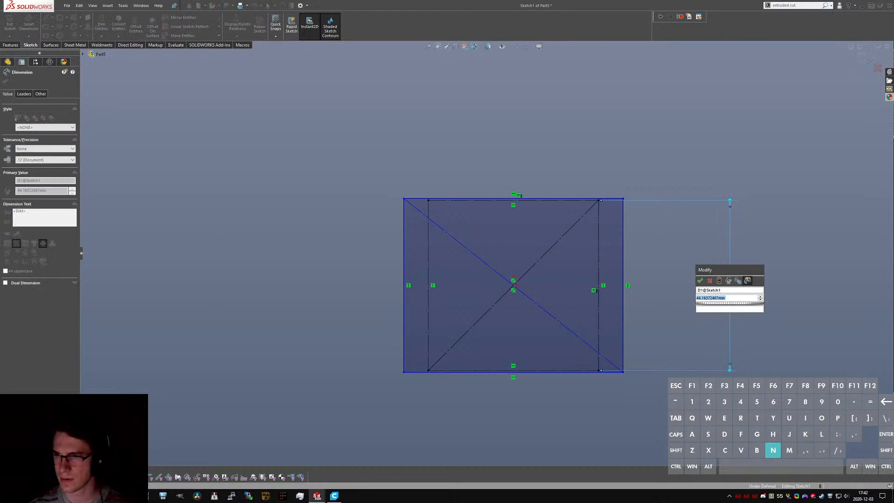
type("31")
key("Return")
key("Escape")
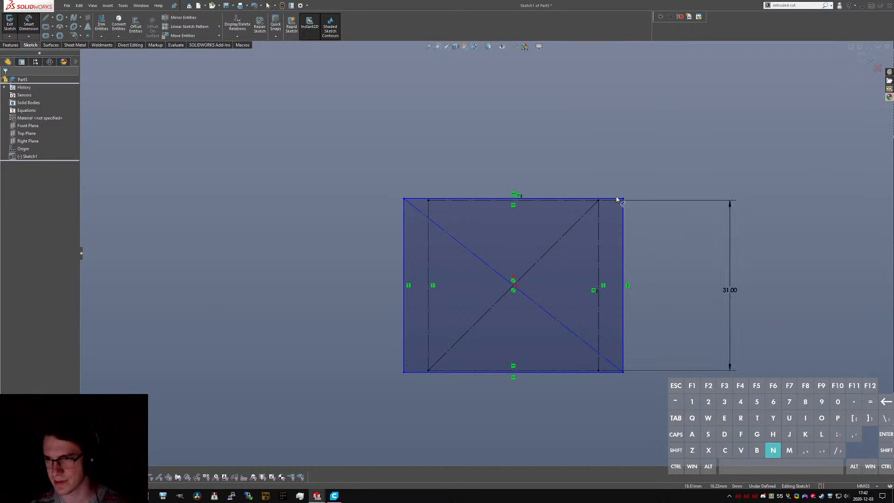
- Dimension the outer rectangle's height to 42 mm and apply an equal relation to its sides
left_click(776, 293)
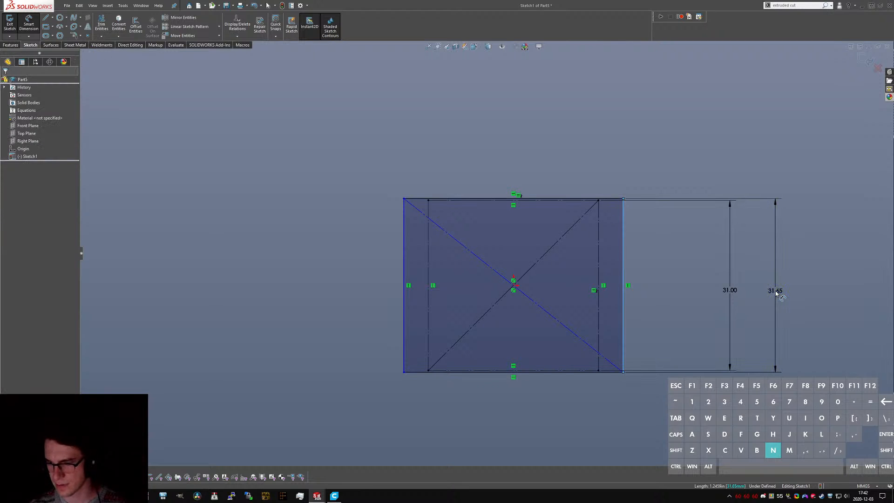
type("42")
key("Return")
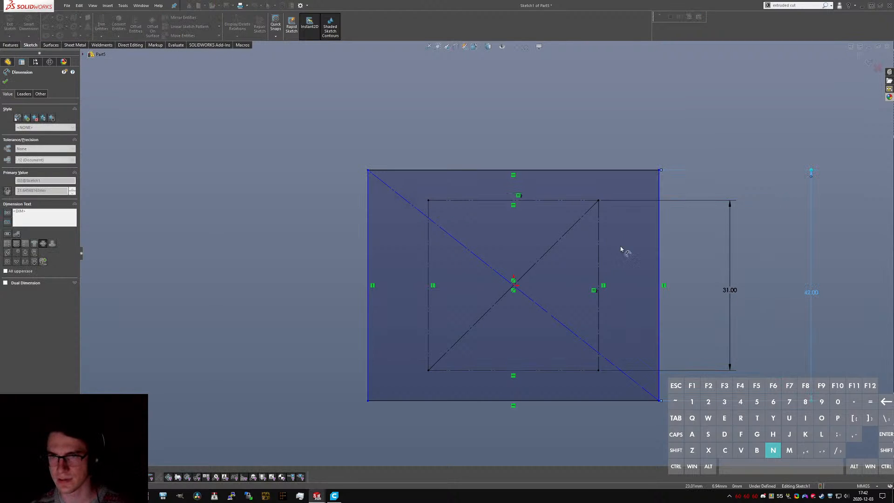
key("Escape")
left_click(386, 217)
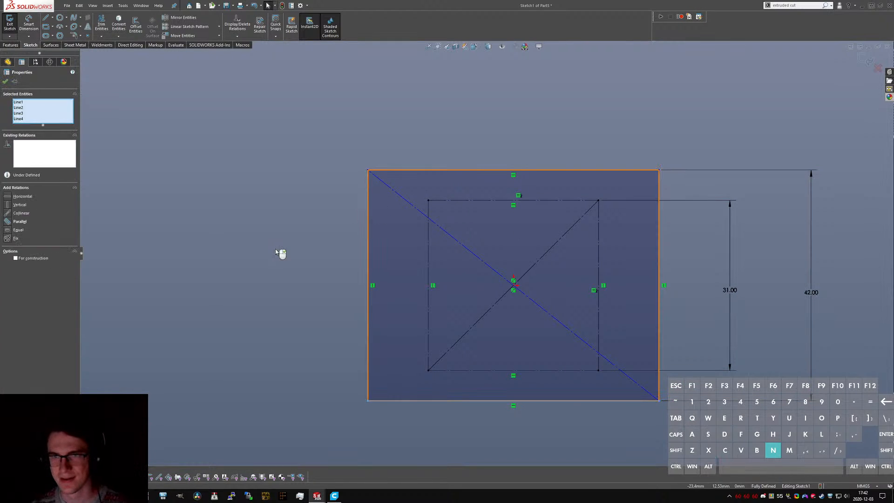
key("q")
left_click(289, 180)
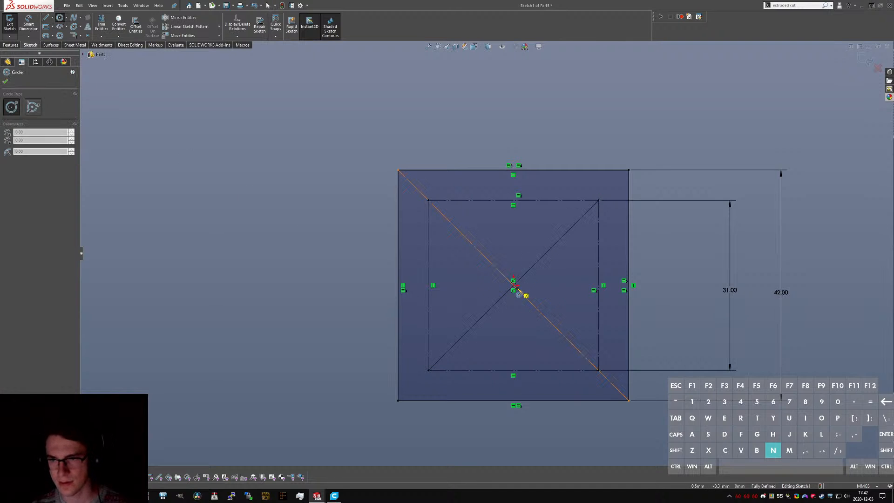
- Draw a circle centred on the origin with a radius of about 27.8 mm, larger than the outer square's half width
left_click(514, 286)
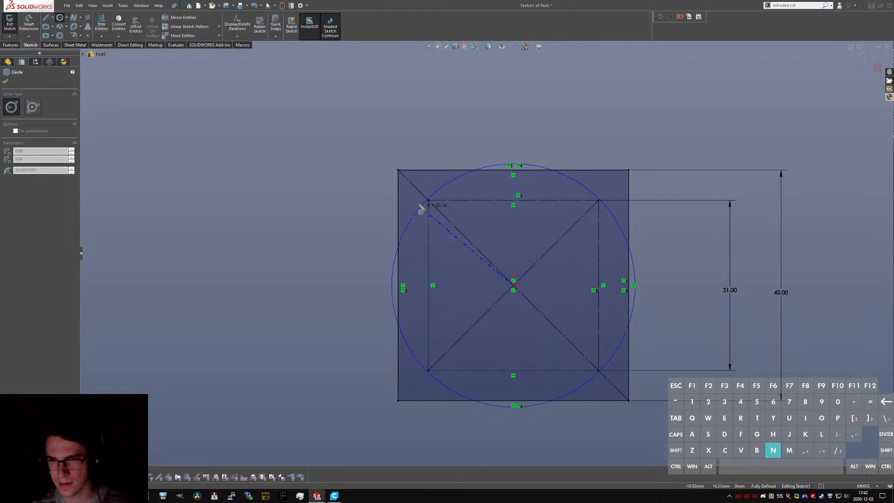
left_click(395, 193)
key("Escape")
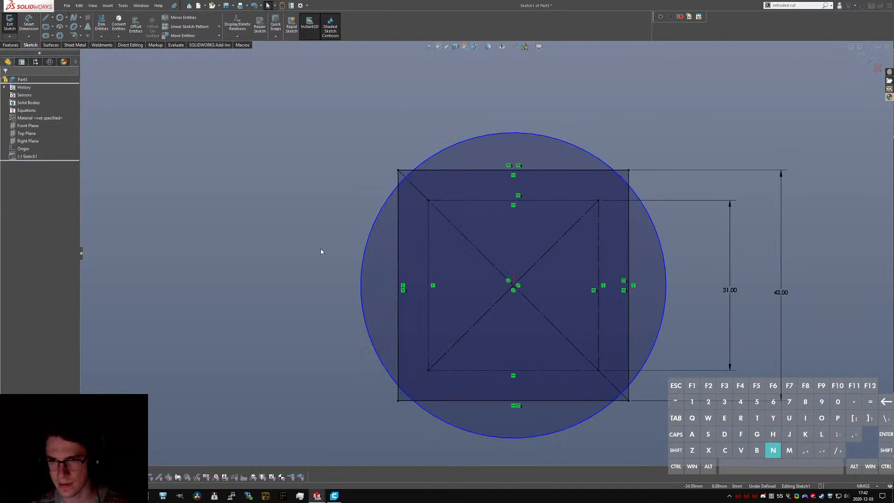
- Extend the inner square's top construction line to the outer square's left side and make the inner upper-left corner coincident with it
left_click(102, 23)
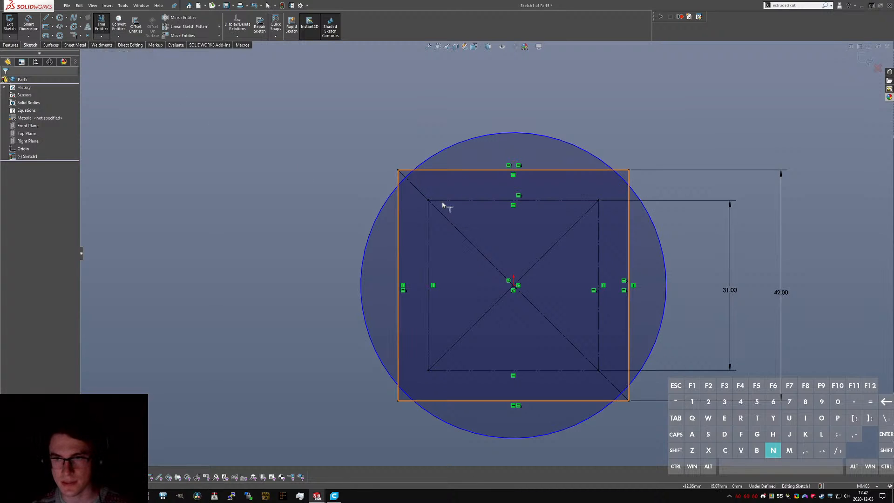
key("Escape")
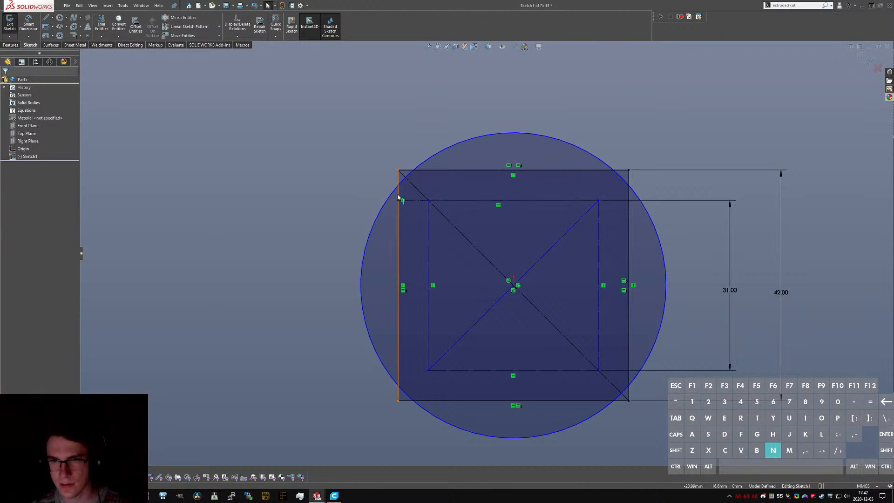
left_click(435, 201, "ctrl")
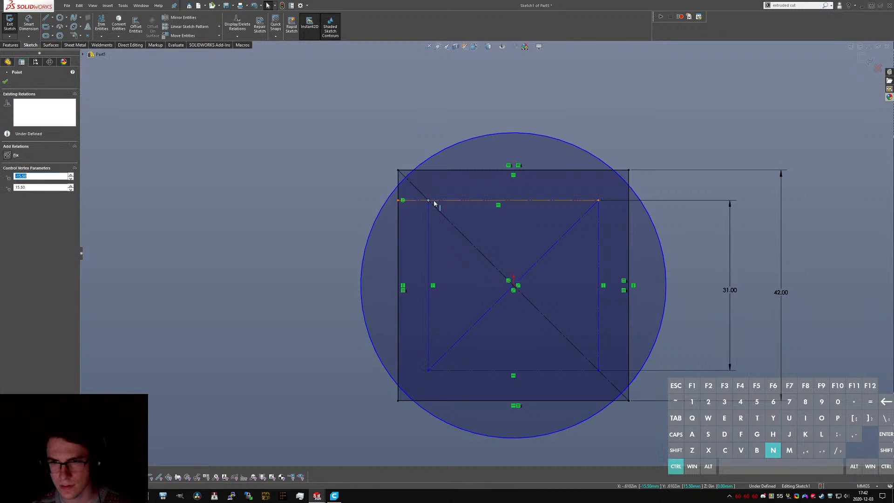
left_click(435, 201, "ctrl")
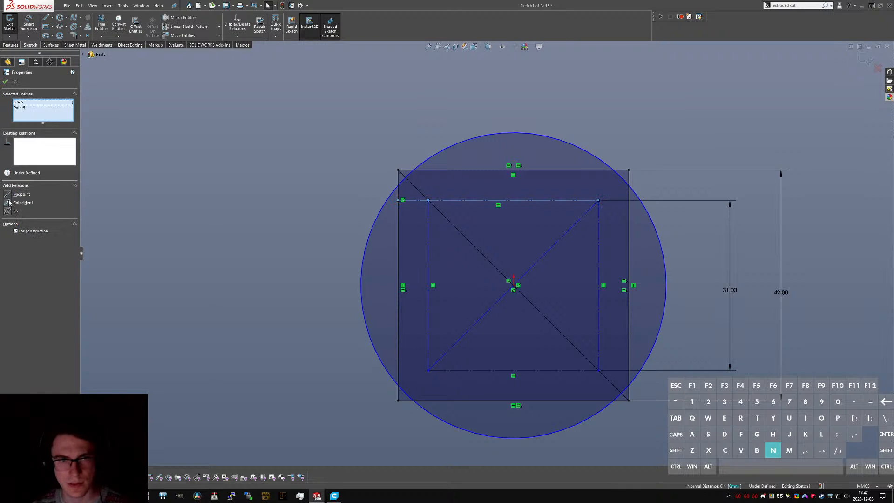
left_click(9, 202)
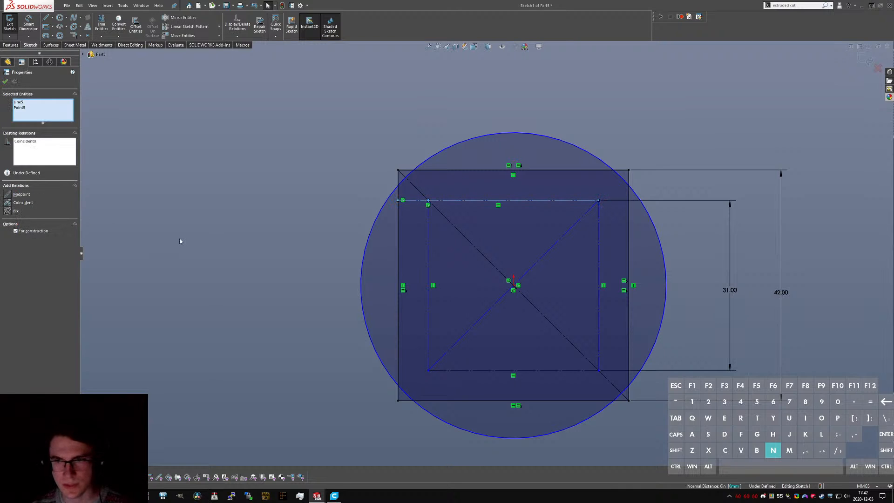
- Add an equal relation between the inner square's left and bottom sides
left_click(479, 370, "ctrl")
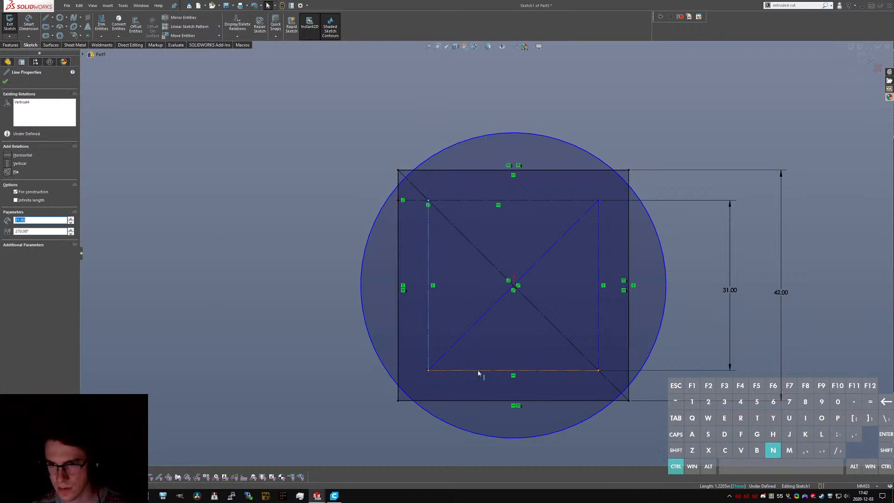
left_click(306, 289)
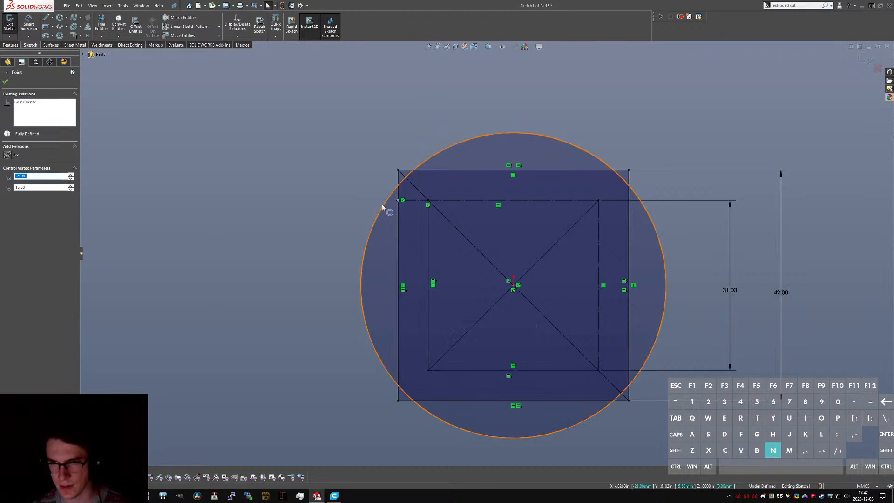
- Make the extended construction line's endpoint on the outer square's left side coincident with the circle
left_click(259, 226)
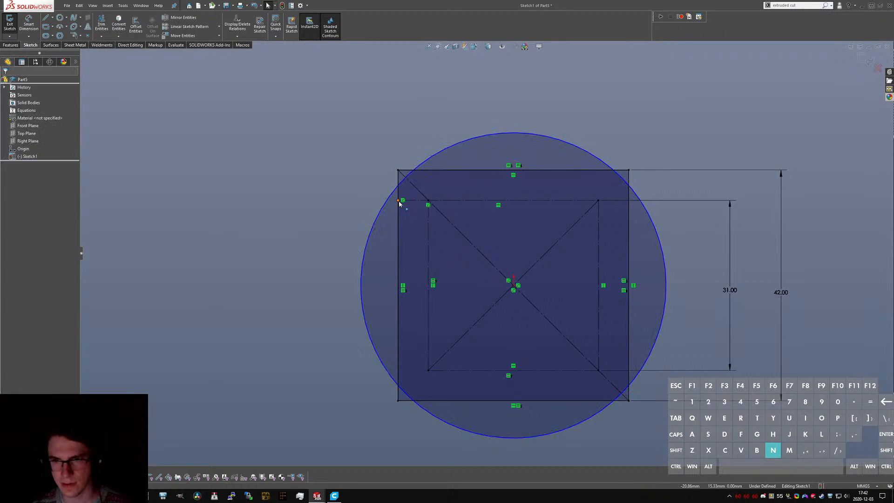
left_click(398, 200, "ctrl")
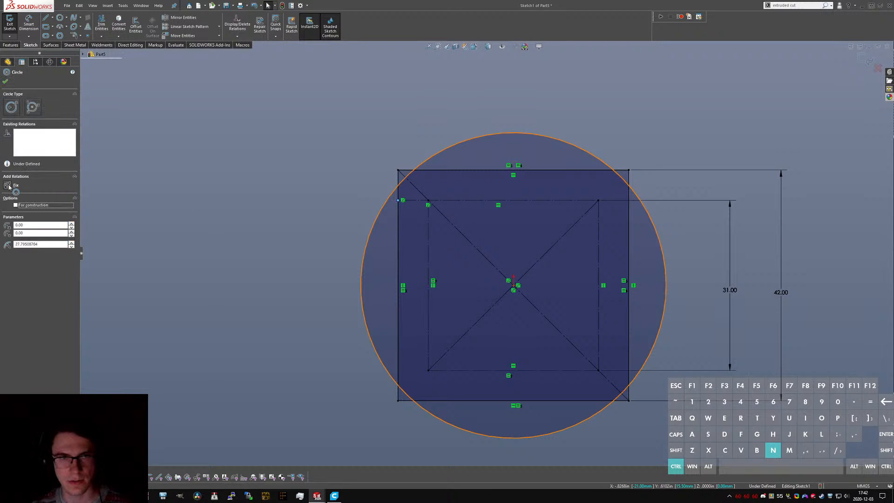
left_click(8, 202)
left_click(266, 228)
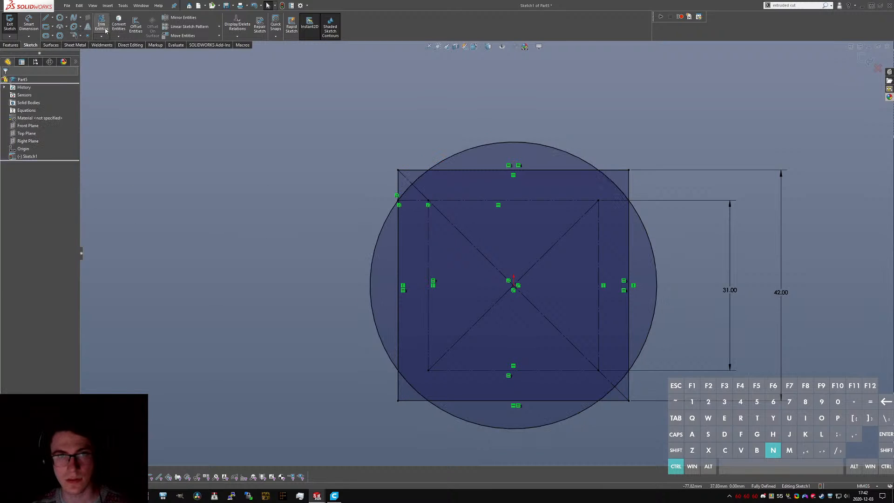
- Trim away the outer square's four corners that lie outside the circle
left_click_drag(413, 164, 392, 185)
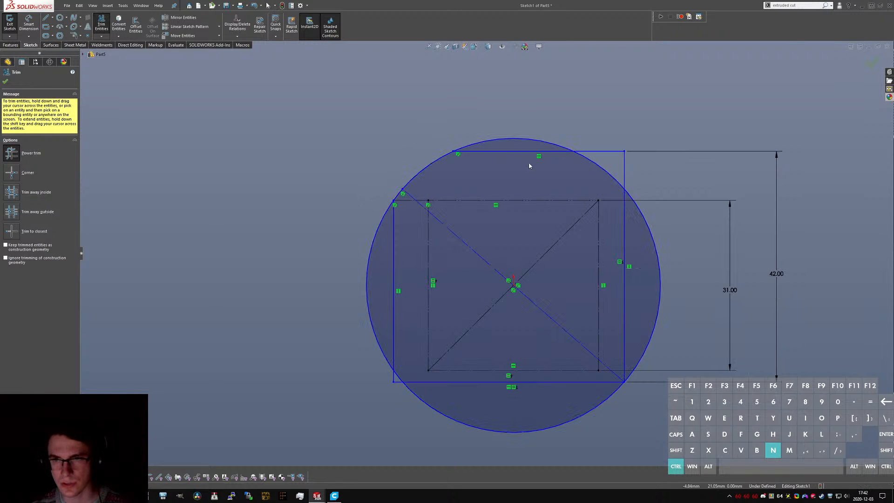
key("ctrl+z")
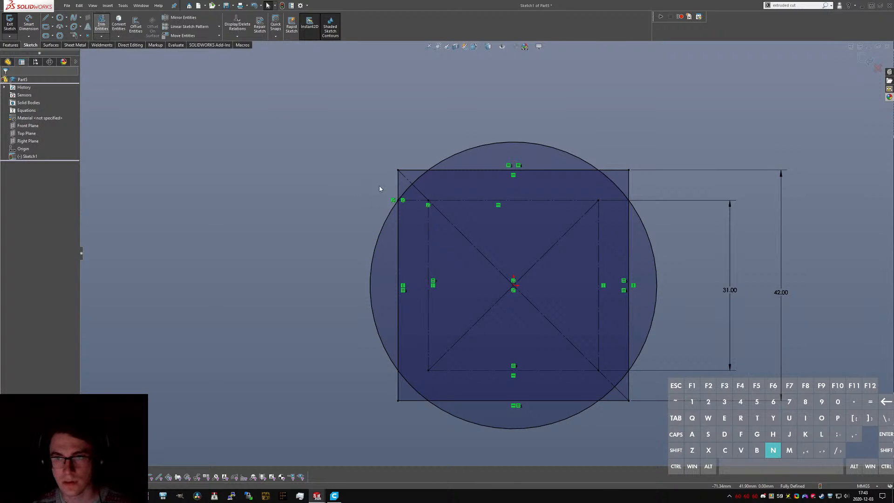
mouse_move(380, 189)
left_mouse_down()
mouse_move(397, 168)
mouse_move(629, 167)
mouse_move(645, 255)
left_mouse_up()
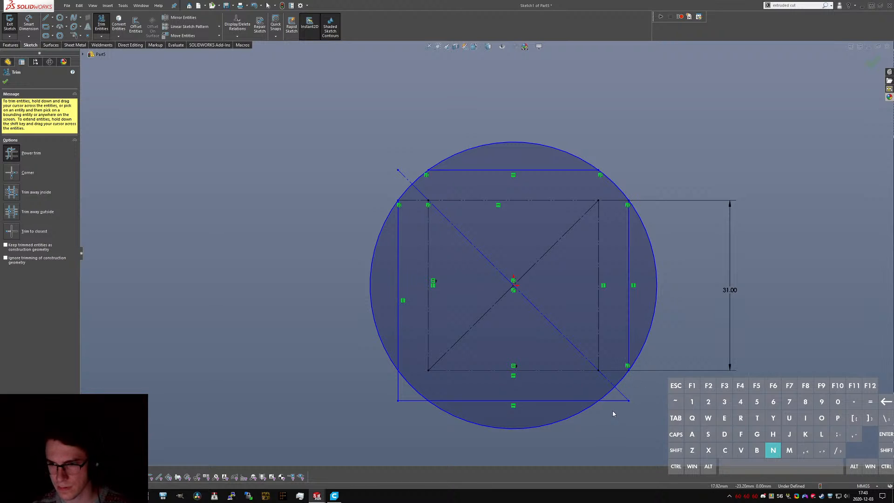
left_click_drag(401, 405, 393, 365)
key("Escape")
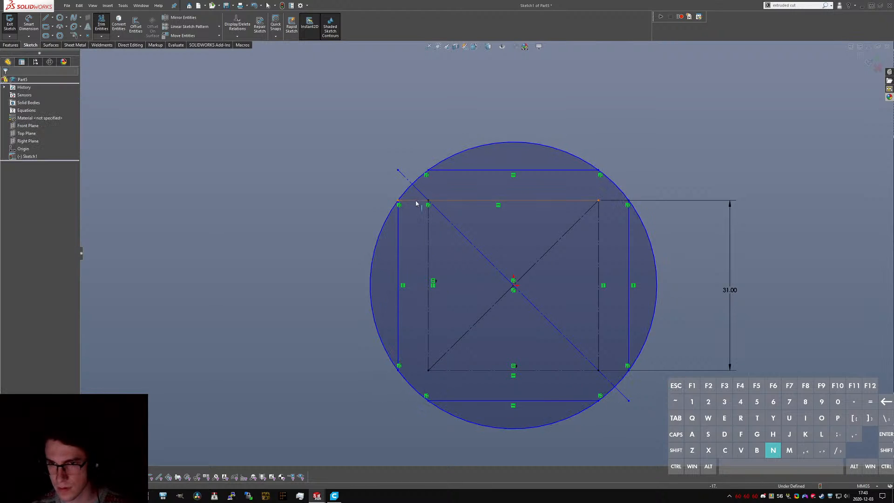
- Add an equal relation between the four trimmed sides of the outer square
left_click(400, 227)
left_click(438, 170, "ctrl")
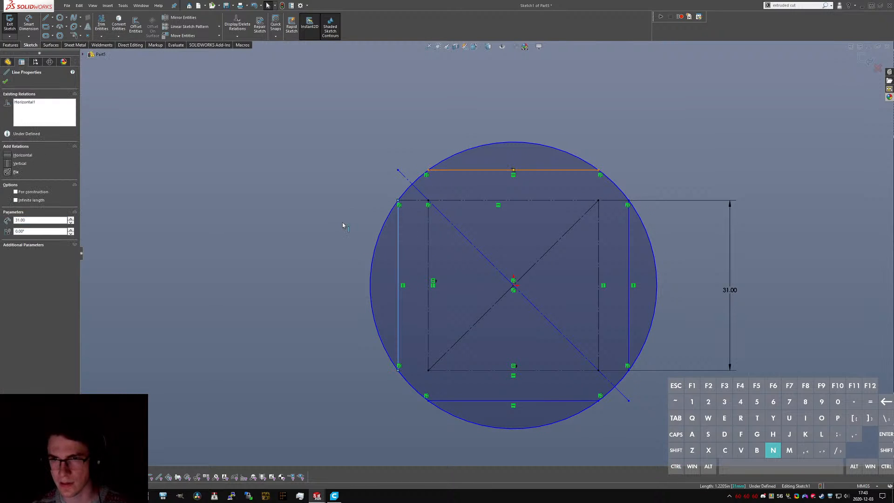
left_click(568, 400, "ctrl")
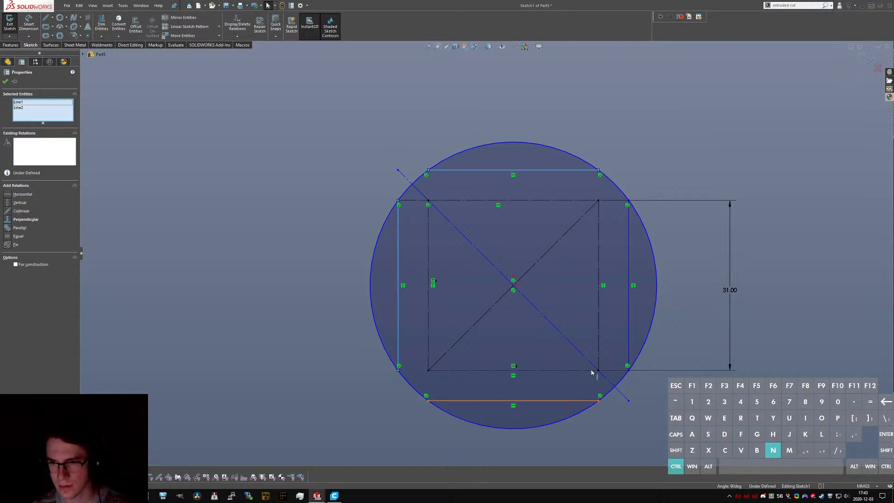
left_click(630, 328, "ctrl")
key("alt+q")
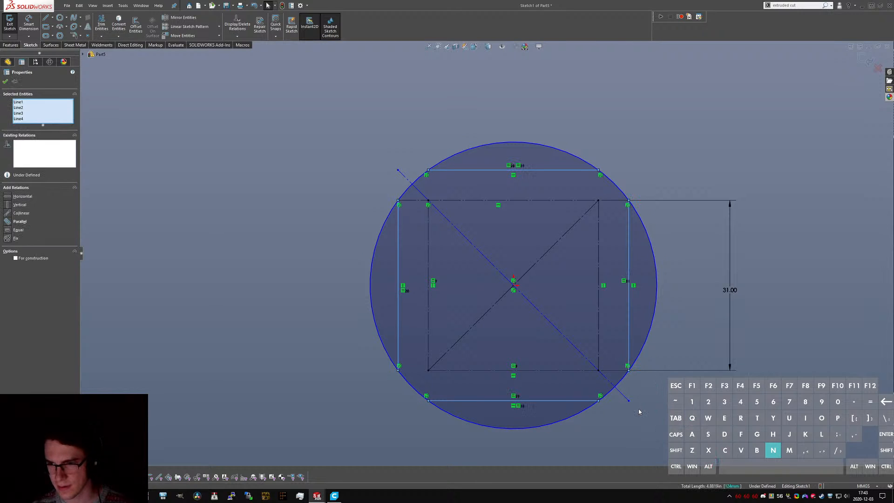
- Add a virtual intersection point where the outer square's right and bottom sides would meet
left_click(639, 409)
left_click(629, 357, "ctrl")
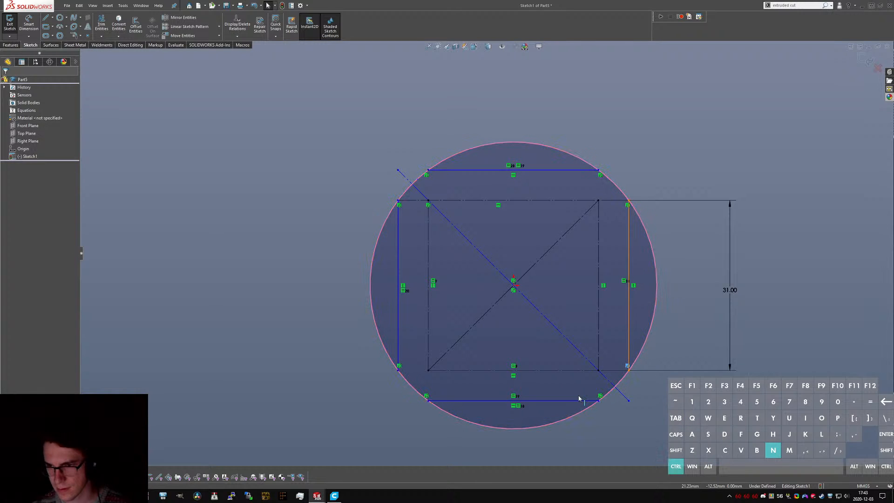
left_click(581, 400, "ctrl")
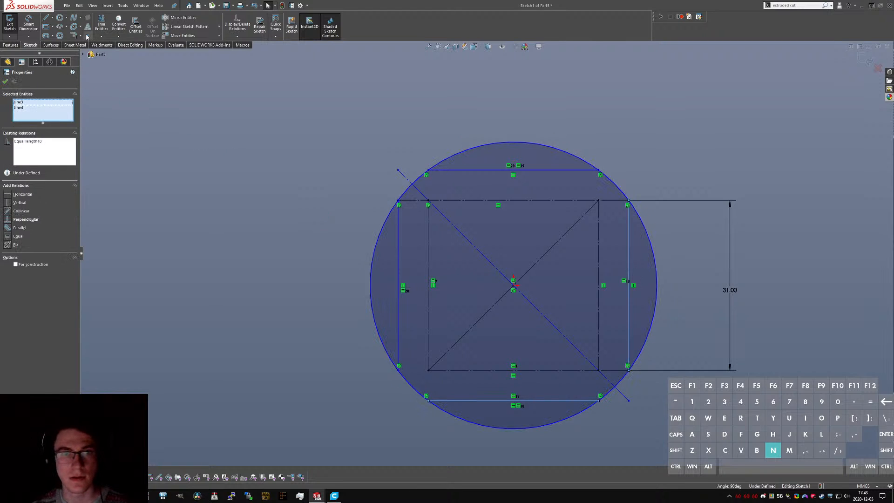
left_click(180, 189)
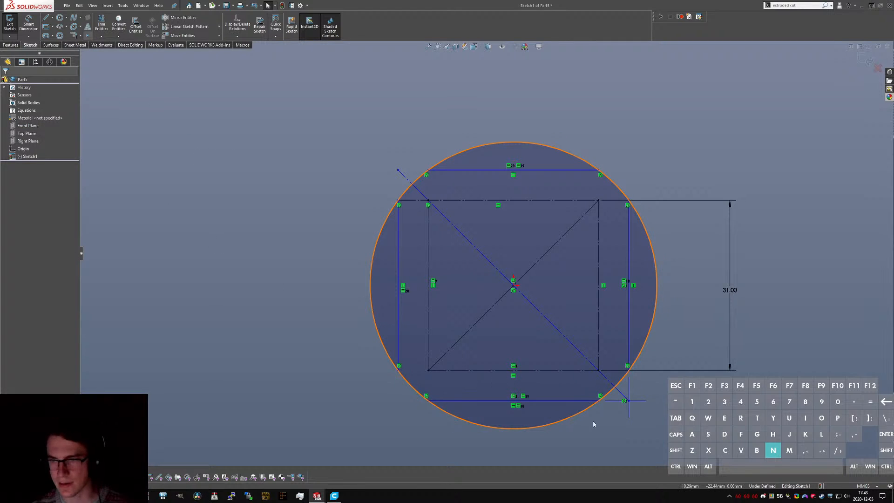
left_click(629, 403)
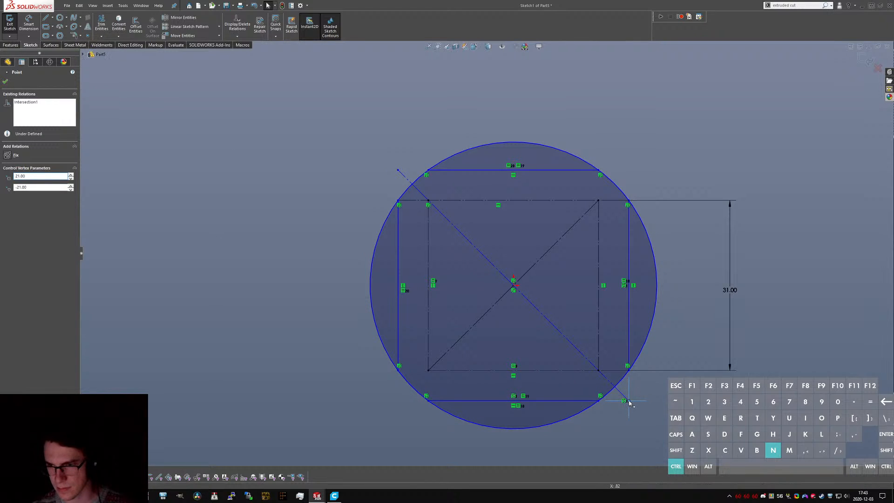
key("Escape")
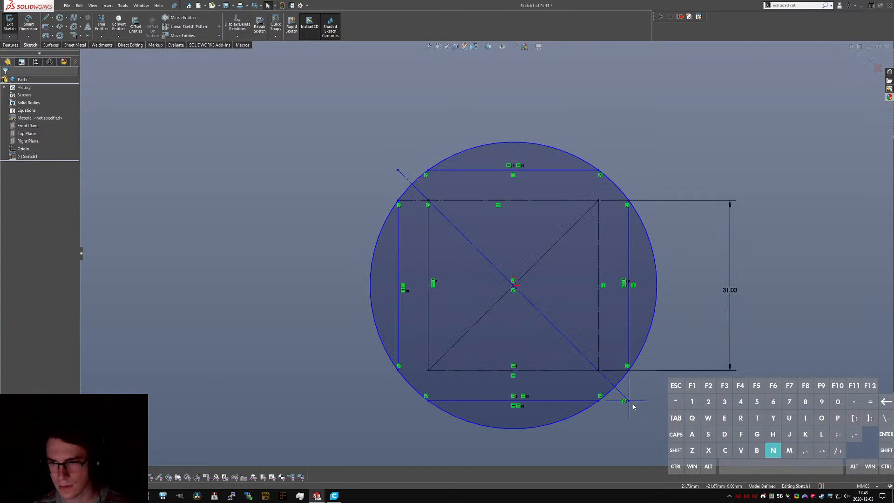
- Stretch the long diagonal construction line outward by its upper-left endpoint, beyond the outer square's corner
scroll(628, 401, "down", 3)
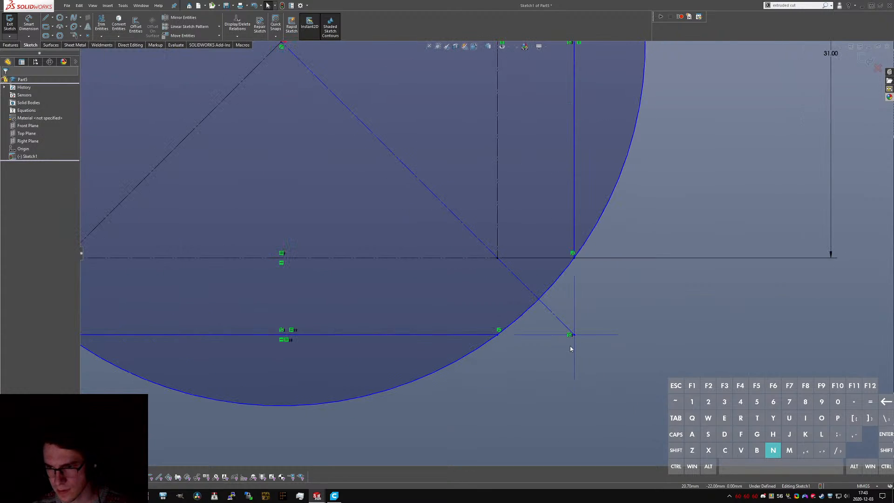
scroll(480, 253, "up", 5)
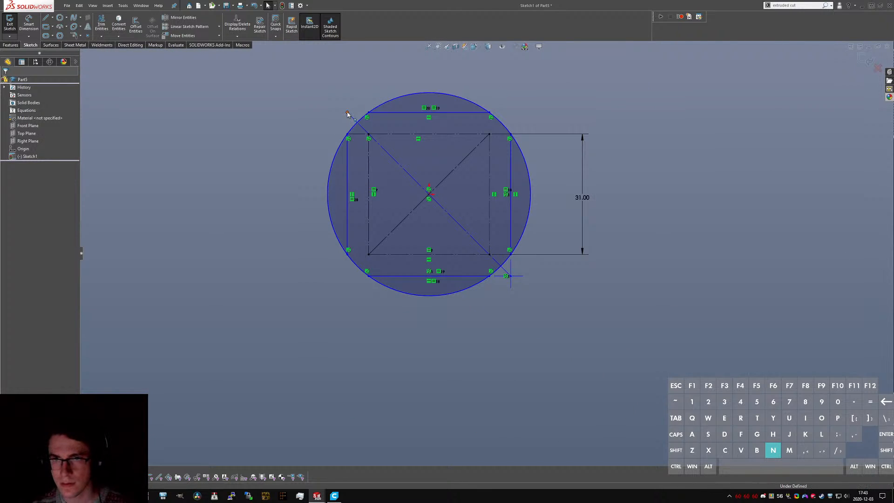
left_click_drag(347, 113, 309, 81)
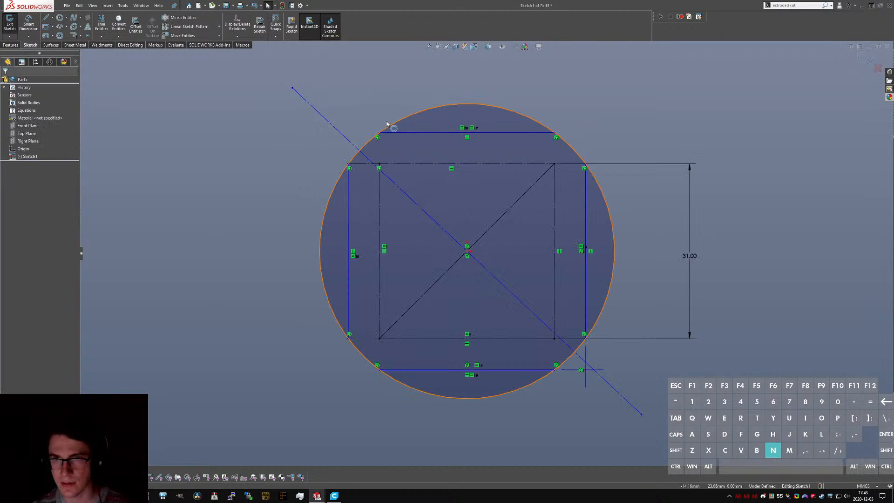
- Add an intersection point for the outer square's top and left sides and make the diagonal's upper-left endpoint coincident with it
scroll(386, 122, "down", 2)
left_click(349, 186, "ctrl")
left_click(349, 186, "ctrl")
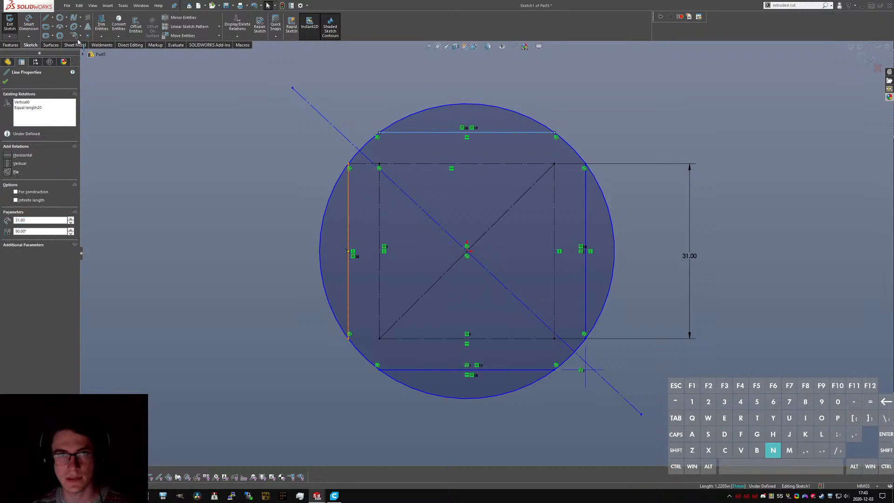
left_click(88, 36)
left_click(351, 135)
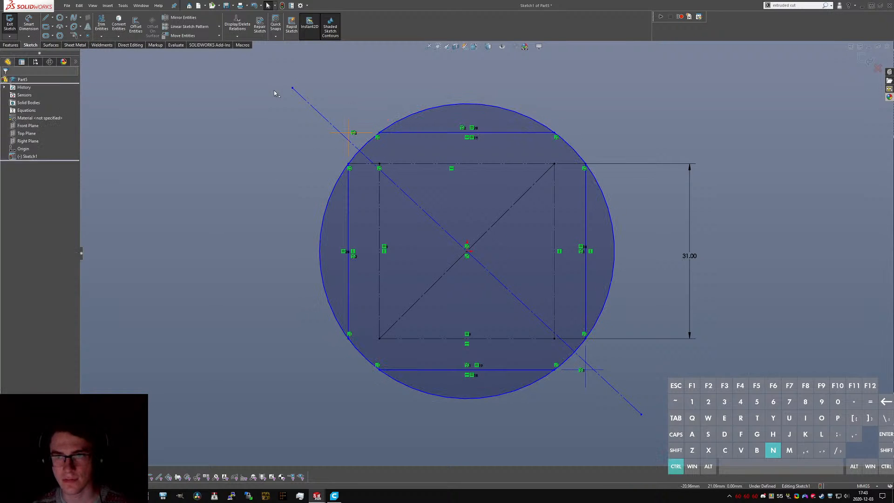
left_click(292, 88, "ctrl")
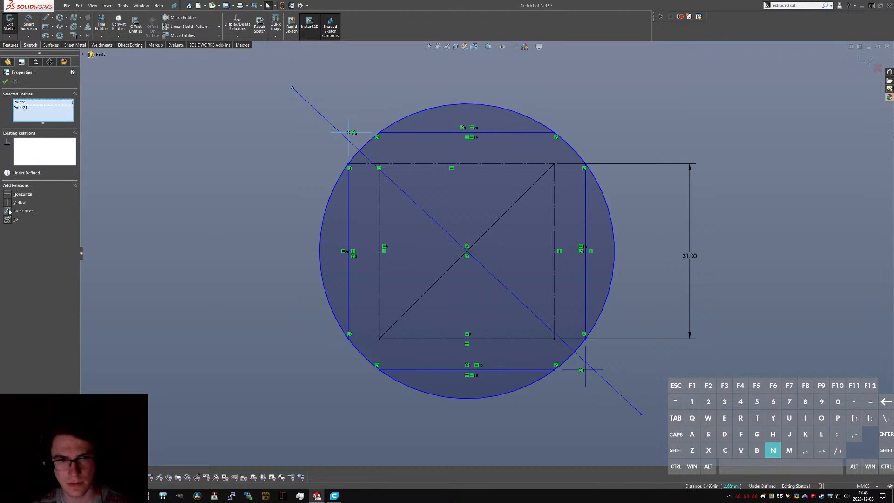
left_click(9, 211)
- Delete the virtual intersection point at the outer square's lower-right corner and undo the deletion
scroll(585, 373, "down", 4)
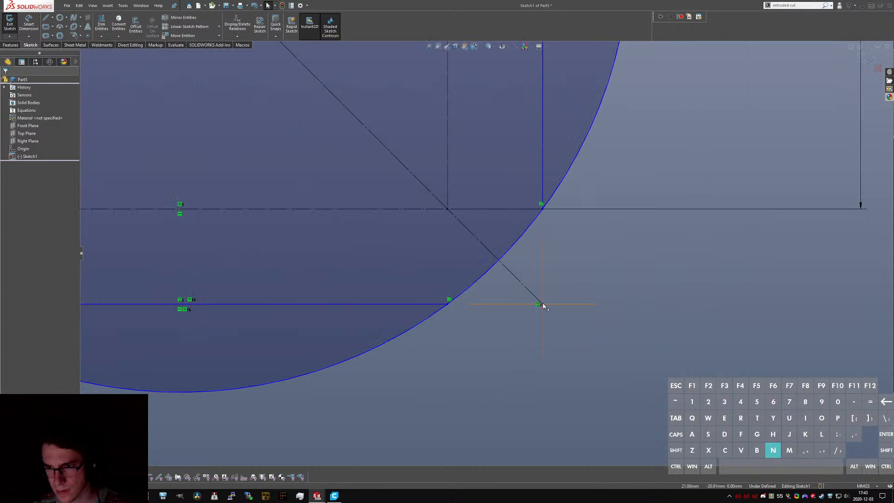
left_click(544, 305)
left_click(543, 306, "ctrl")
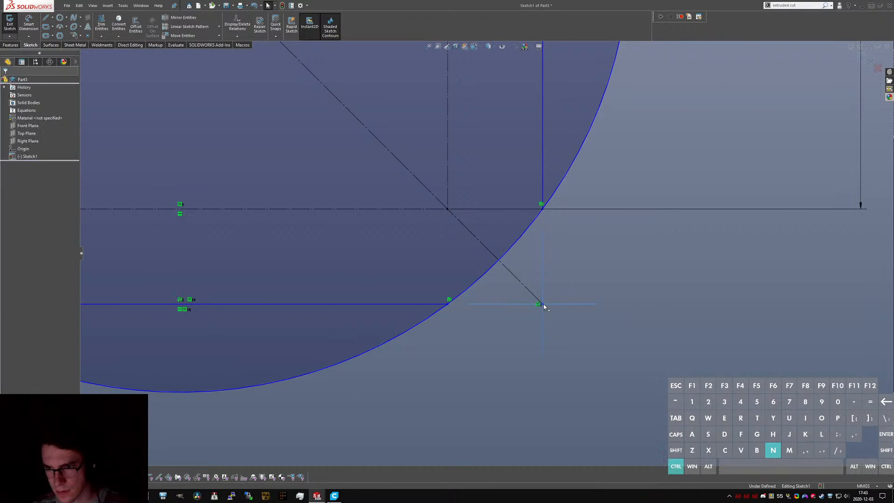
left_click(543, 307)
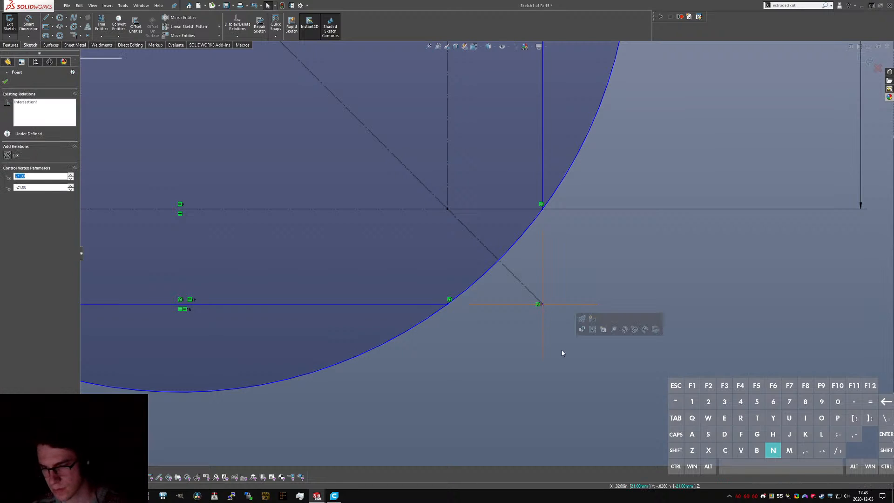
key("Delete")
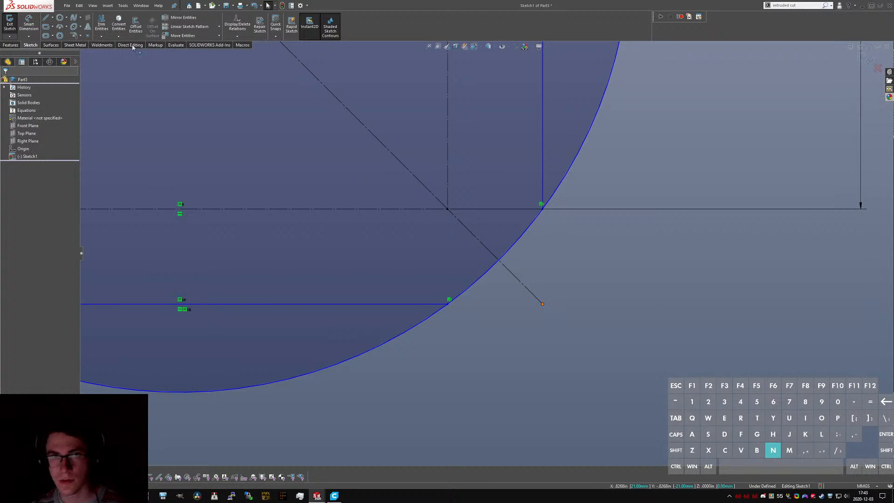
left_click(87, 36)
key("ctrl+z")
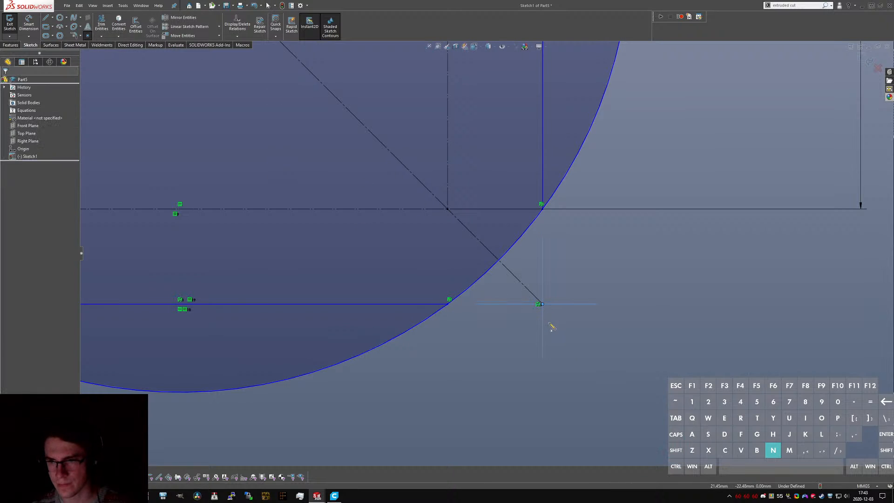
- Dimension the distance between the outer square's top and bottom sides as 42 mm
scroll(563, 341, "up", 6)
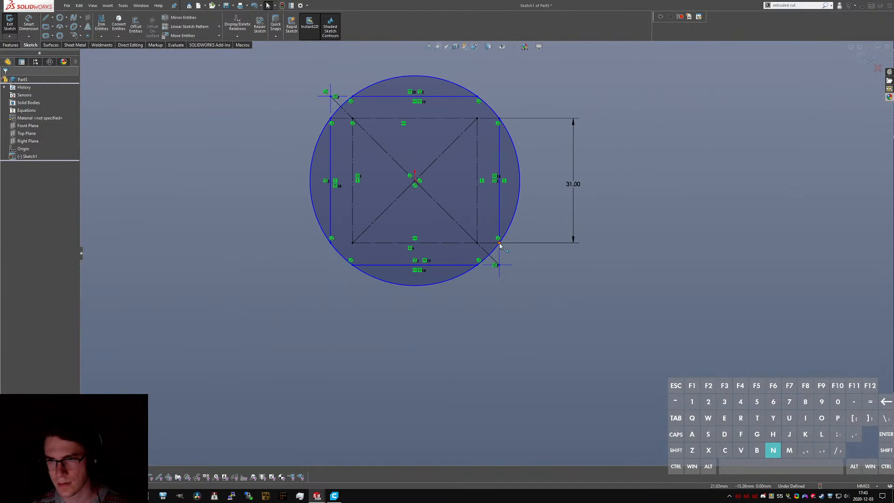
right_click_drag(532, 330, 529, 298)
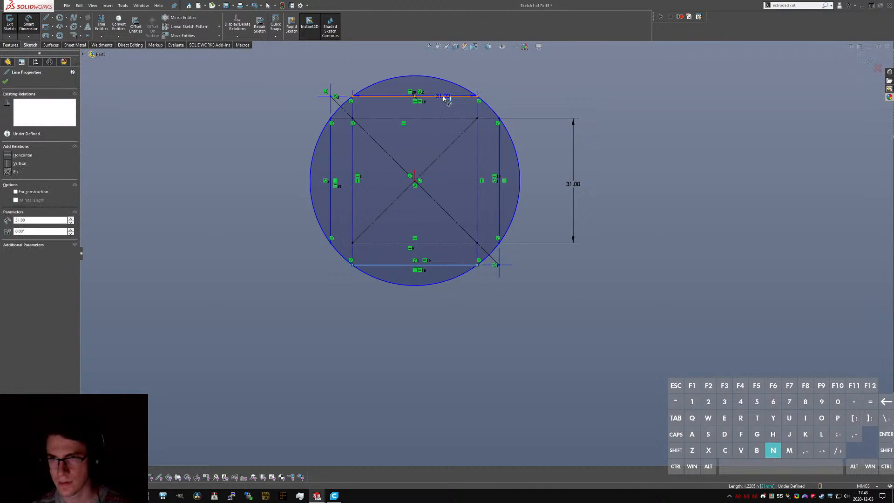
left_click(443, 97)
left_click(638, 191)
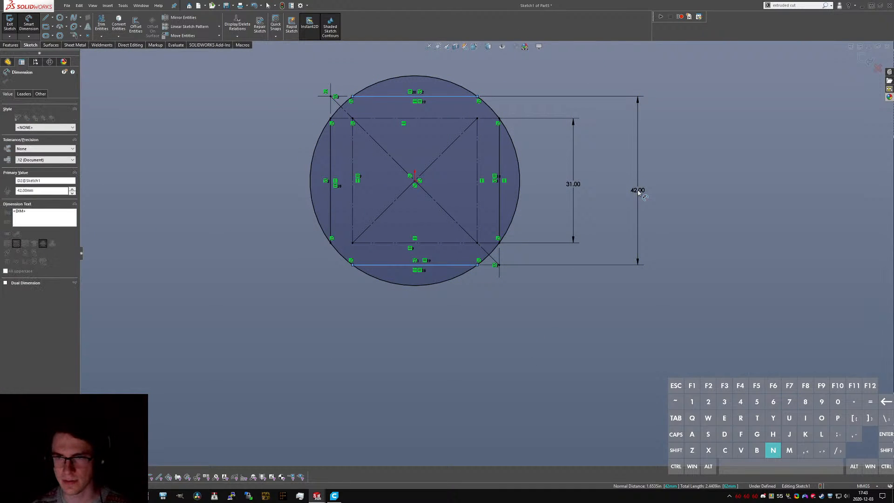
key("Return")
key("Escape")
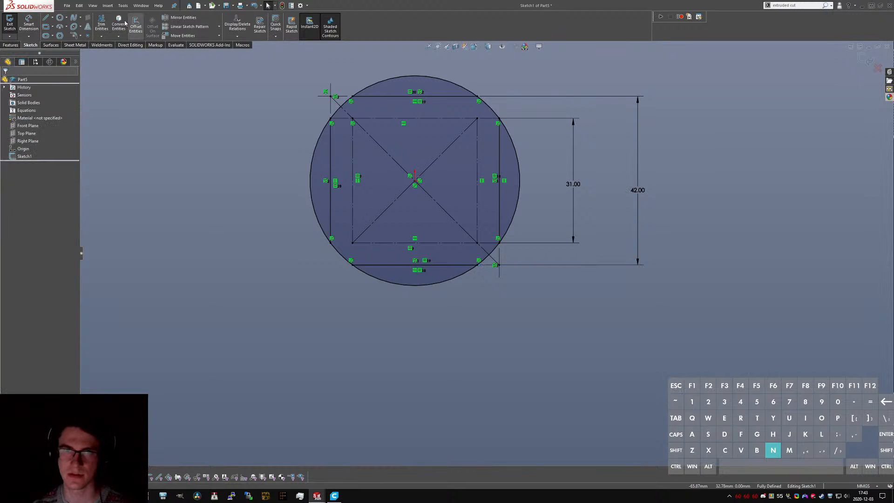
- Trim the circle's segments outside the outer square's four sides, keeping only the corner arcs
left_click(102, 23)
mouse_move(528, 150)
left_mouse_down()
mouse_move(439, 77)
mouse_move(357, 99)
mouse_move(313, 170)
mouse_move(382, 293)
left_mouse_up()
key("Escape")
scroll(408, 168, "up", 2)
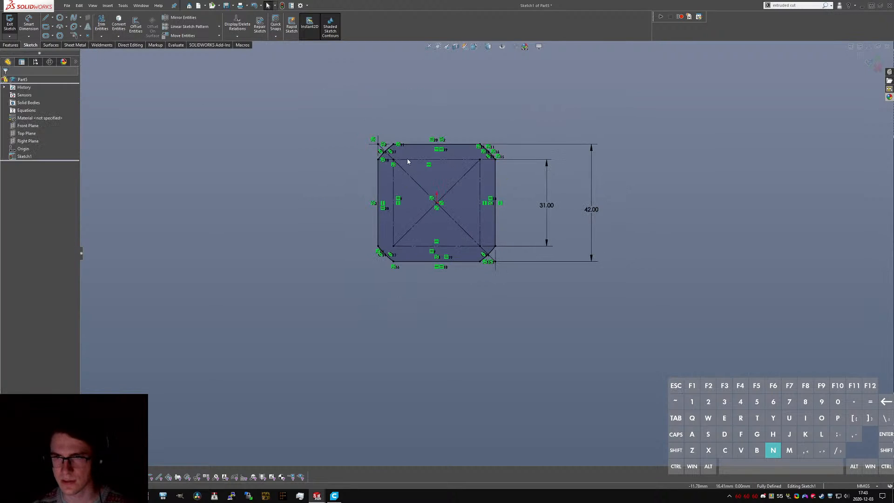
- Offset the whole closed profile 5 mm outward, converting the base geometry to construction
scroll(407, 162, "down", 4)
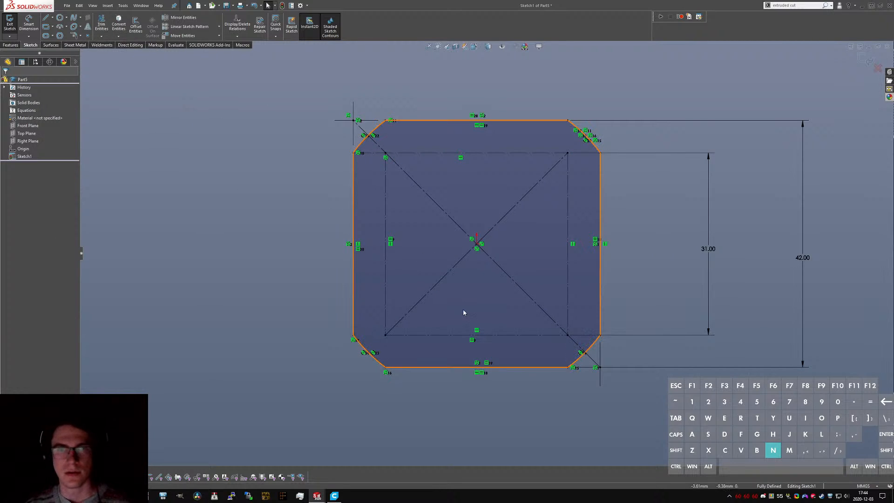
left_click(354, 209)
left_click(136, 26)
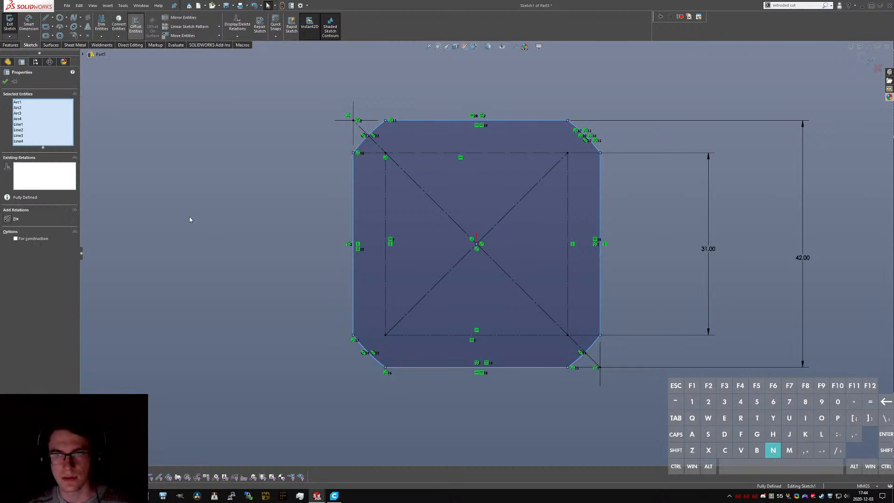
type("8")
key("Return")
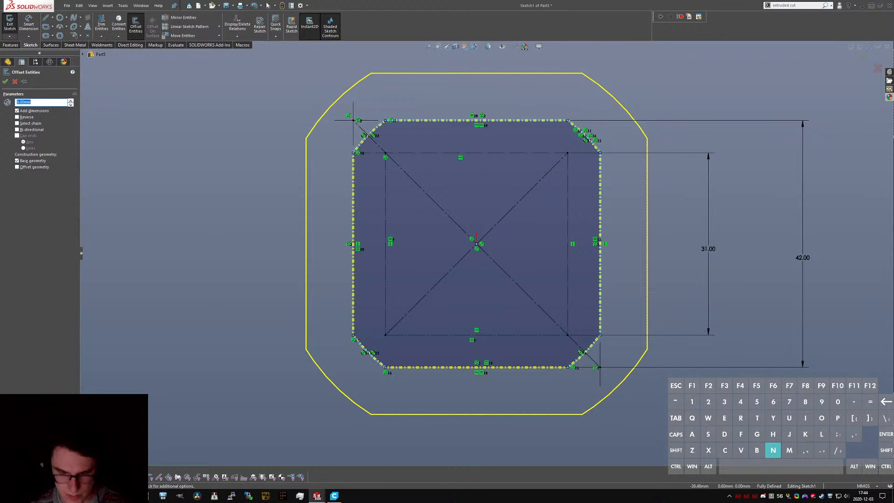
type("5")
key("Return")
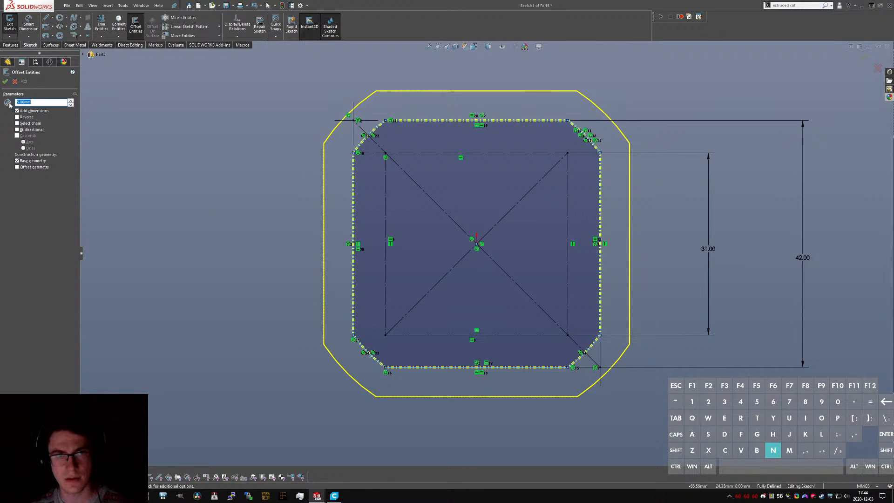
left_click(5, 81)
scroll(400, 322, "down", 1)
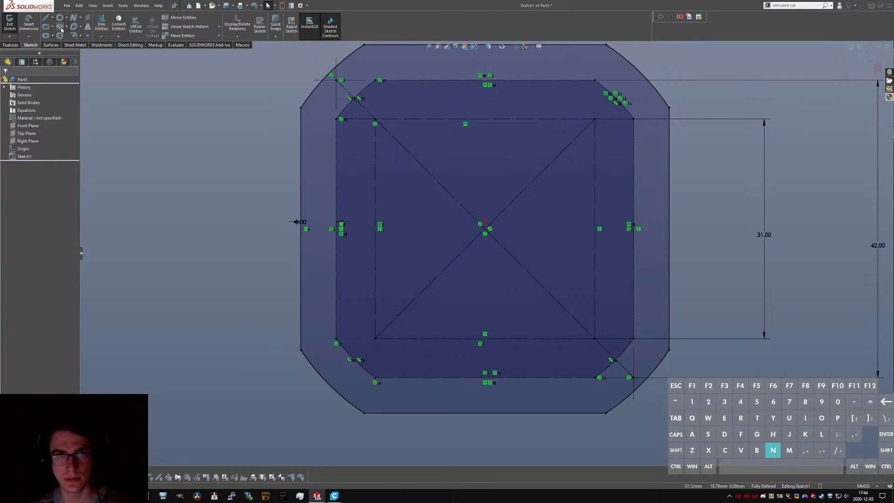
- Try a three-point arc at the lower-left corner and undo it together with the 5 mm offset
left_click(317, 371)
left_click(340, 376)
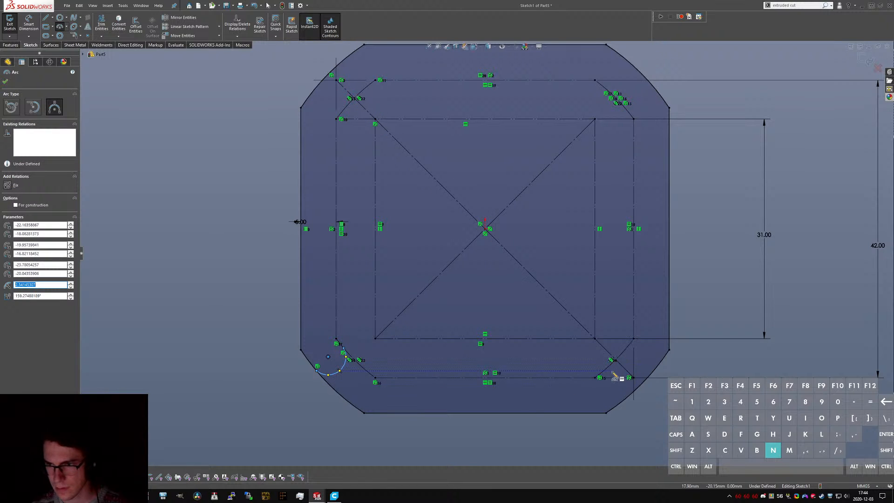
key("Escape")
key("ctrl+z")
key("ctrl+z")
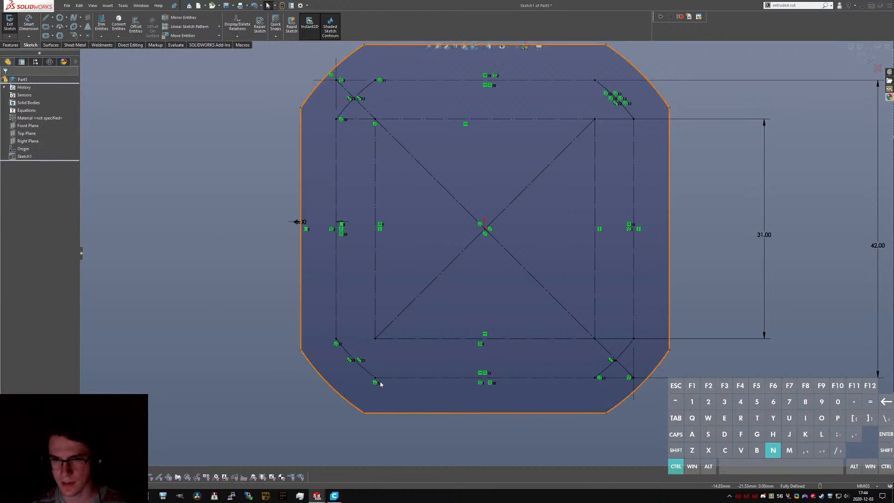
- Offset the closed profile 5 mm outward without converting the base geometry to construction
left_click(136, 26)
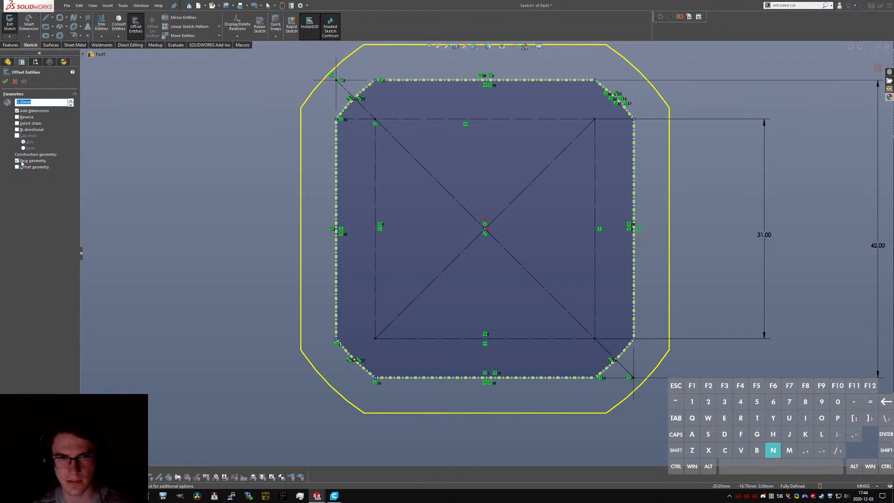
left_click(36, 162)
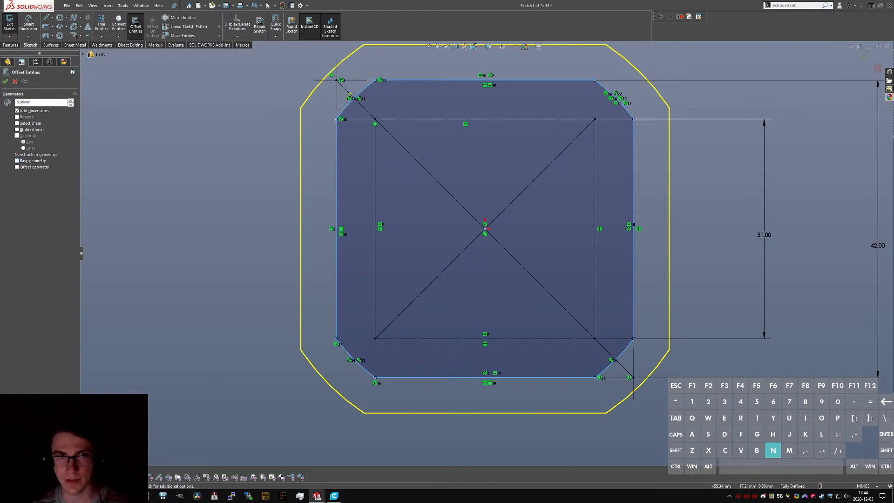
left_click(9, 83)
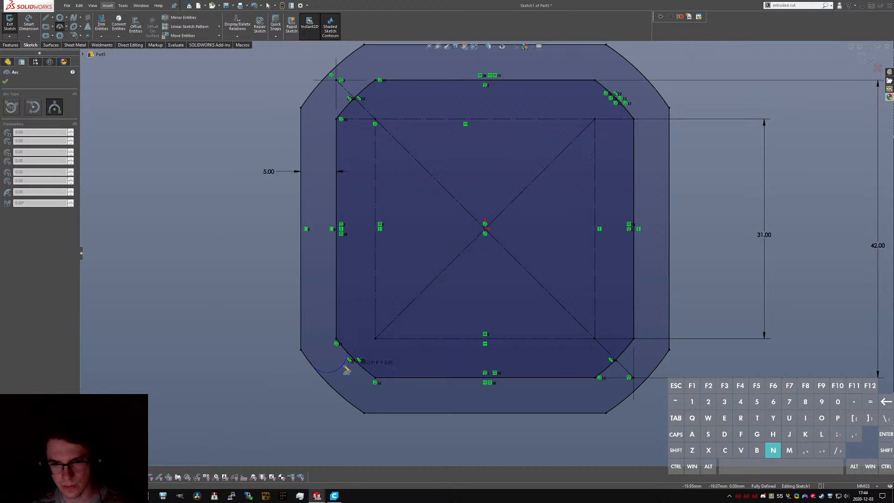
- Complete the three-point arc at the lower-left corner and draw a matching one between the inner and outer lower-right corner arcs
left_click(347, 370)
left_click(626, 352)
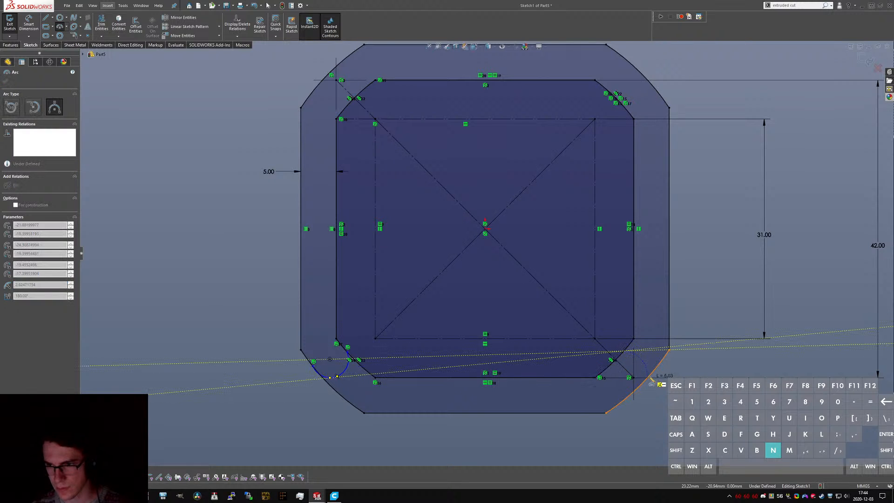
left_click(647, 378)
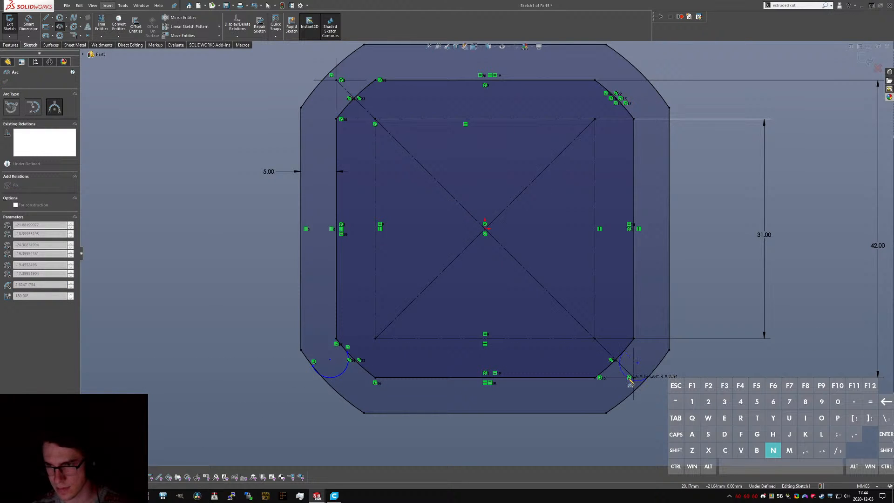
left_click(630, 381)
key("Escape")
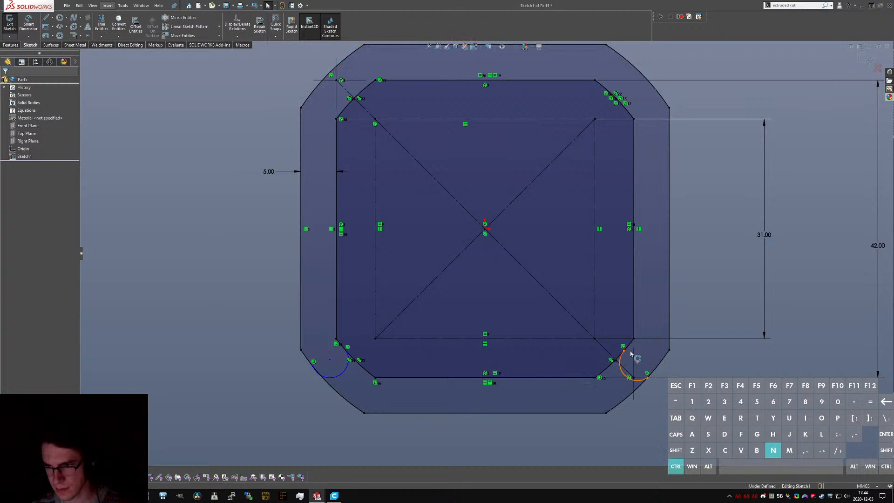
- Make the small lower-right arc tangent to both the inner and the outer corner arcs it connects
left_click(630, 352, "ctrl")
left_click(627, 346, "ctrl")
key("a")
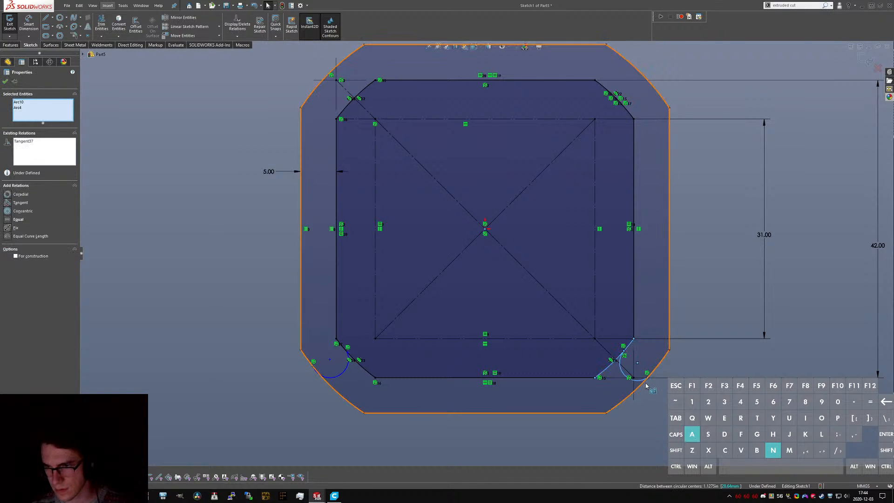
left_click(639, 381)
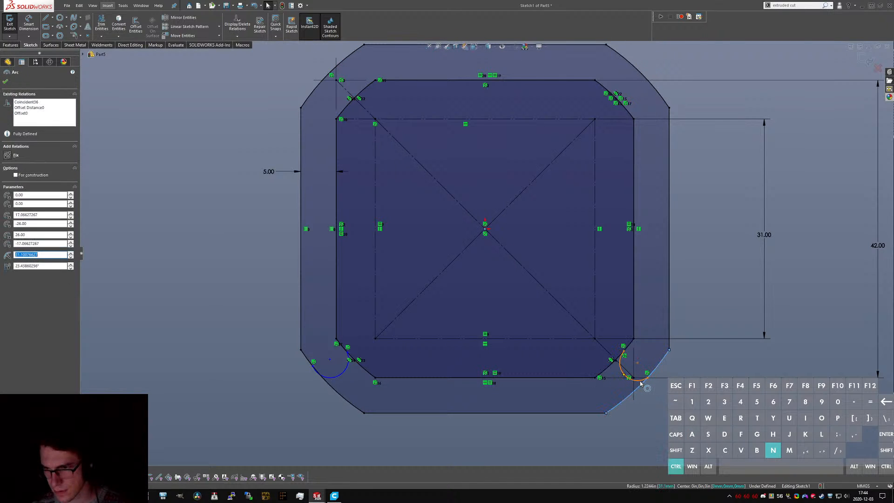
left_click(641, 383, "ctrl")
key("alt+a")
left_click(653, 411)
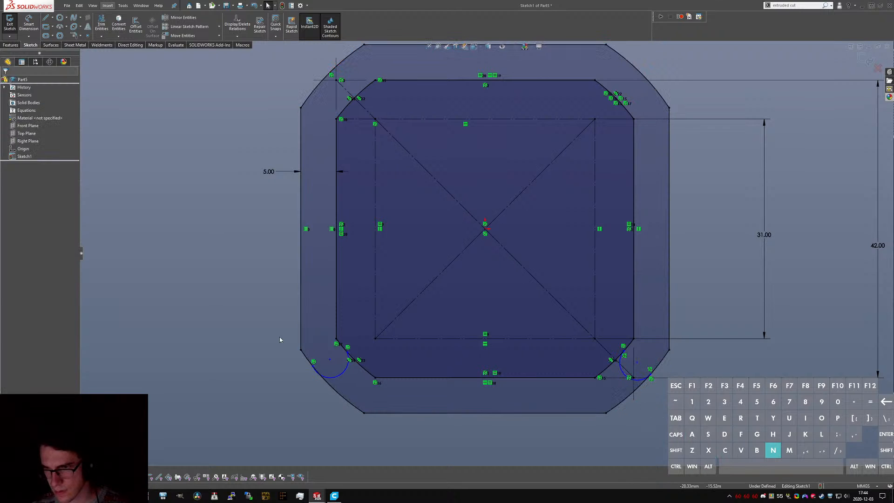
- Make the small lower-left arc tangent to both the inner and the outer corner arcs it connects
left_click(348, 364)
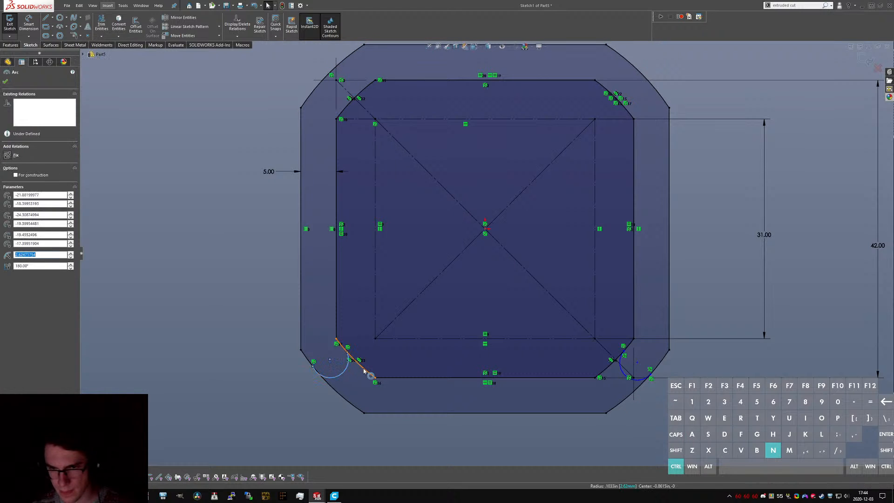
left_click(343, 394, "ctrl")
key("alt+a")
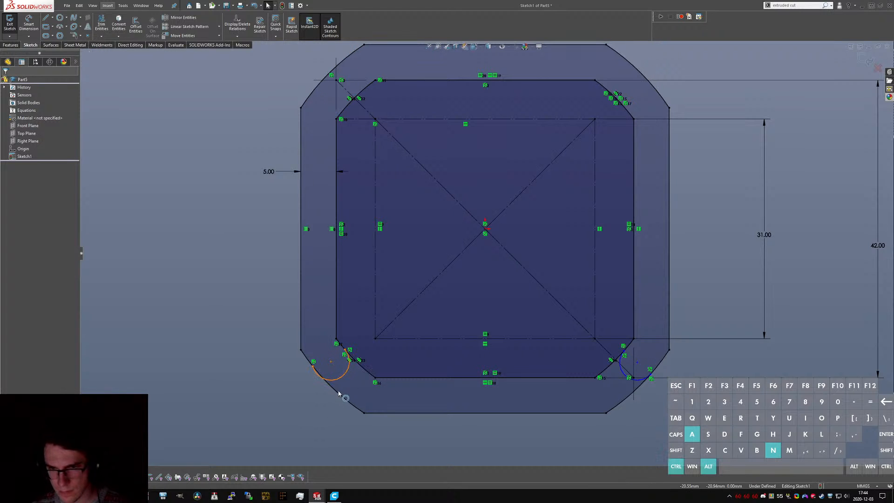
left_click(340, 378)
left_click(338, 395, "ctrl")
key("ctrl+alt+a")
left_click(374, 429)
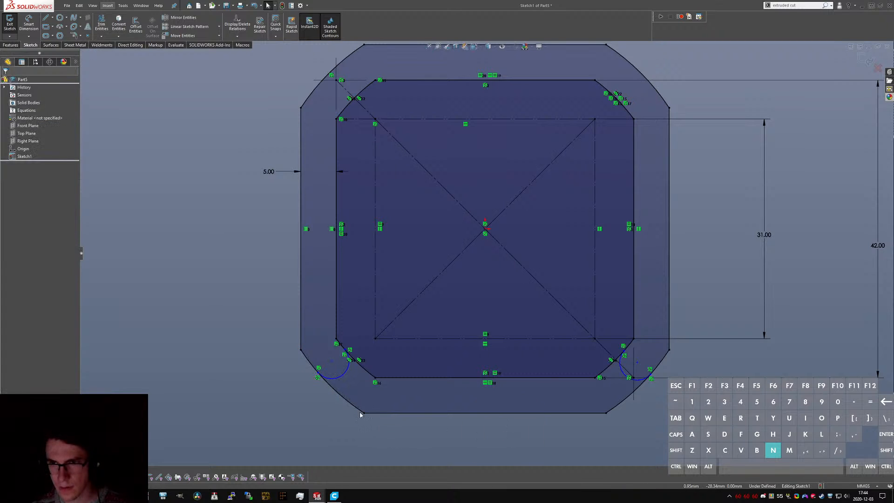
- Sketch a vertical construction line about 6 mm long down from the origin and make the two small arcs symmetric about it
key("l")
left_click(485, 233)
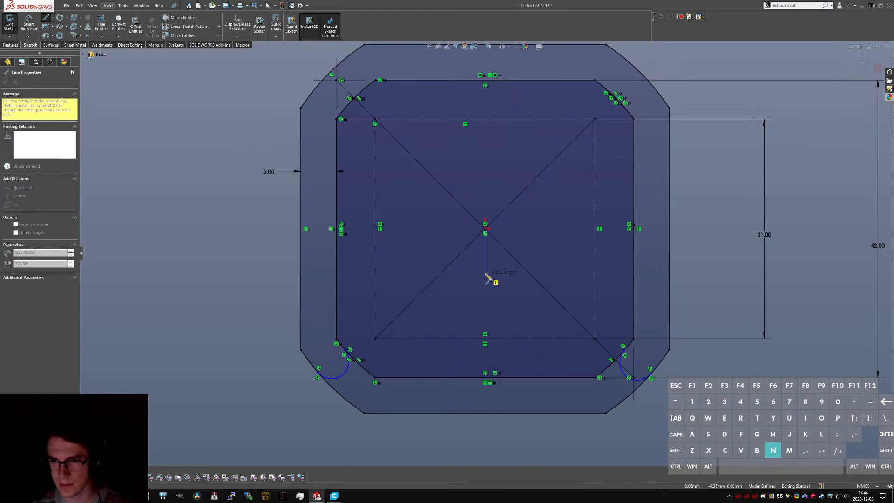
key("n")
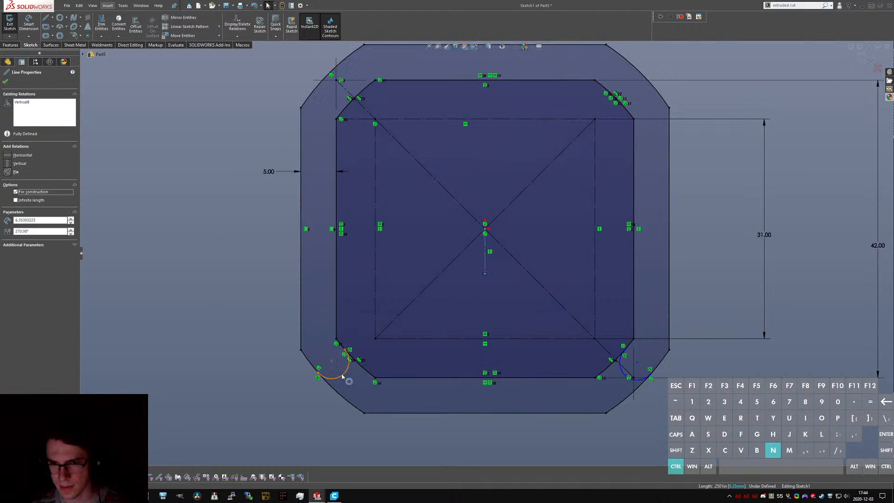
left_click(625, 375, "ctrl")
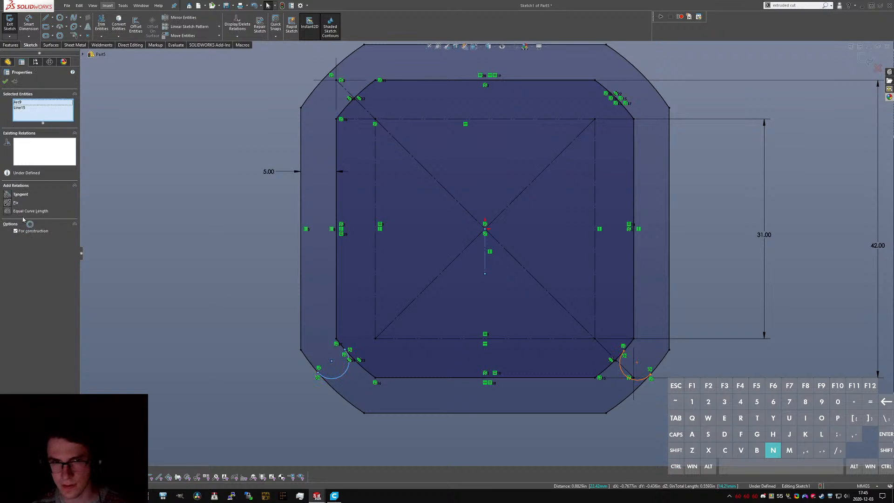
left_click(9, 198)
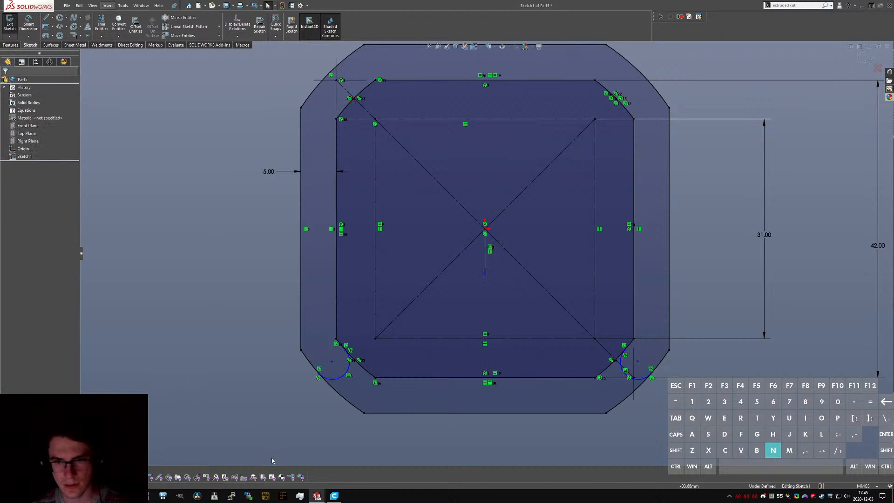
- Dimension the shortest distance between the two small arcs as 39 mm
left_click(624, 371)
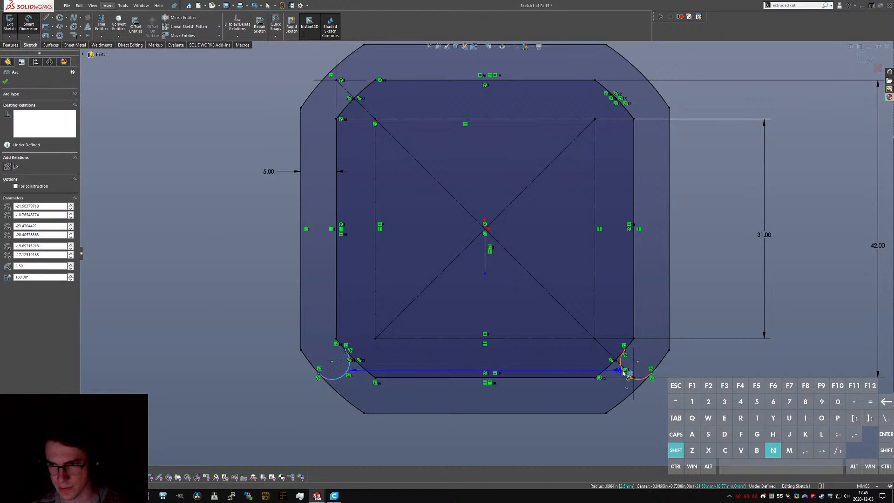
left_click(568, 429)
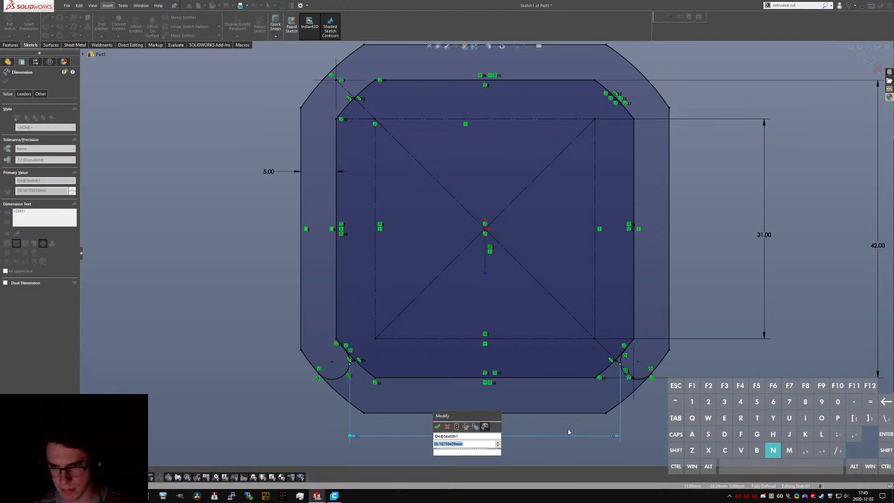
type("39")
key("Return")
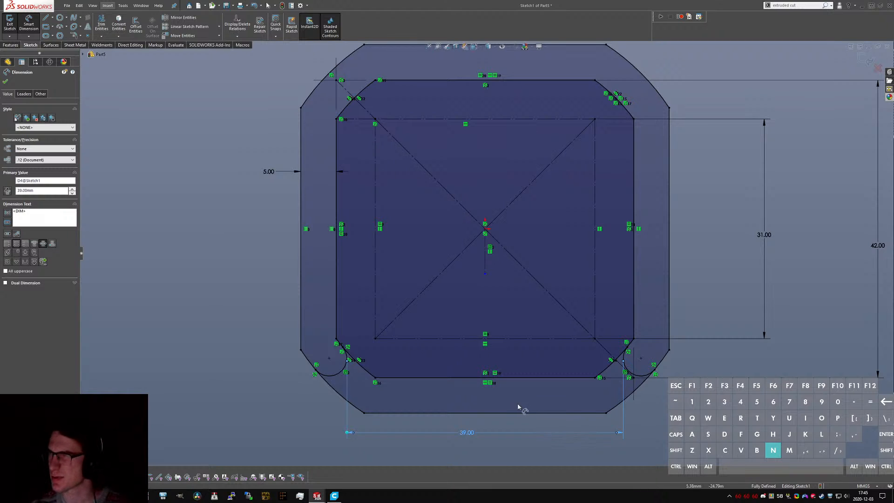
key("Escape")
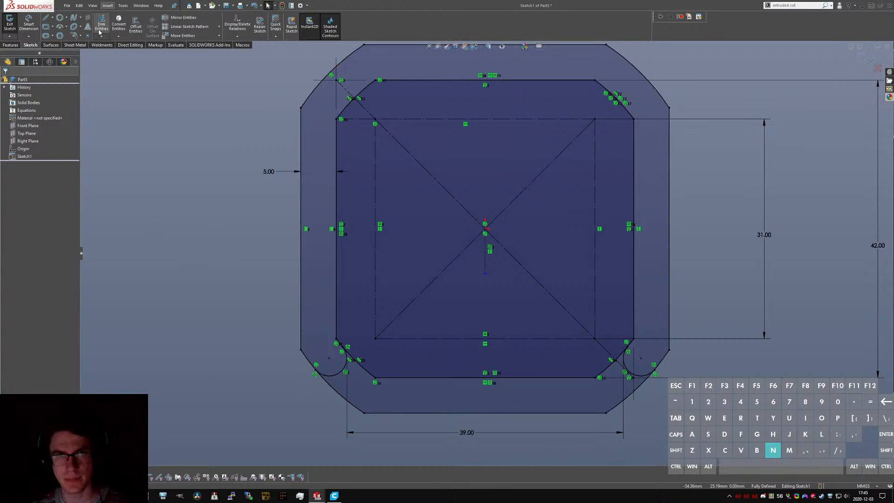
- Trim the bottom edges and excess corner arc segments between the two small arcs to leave an open-bottomed clip profile
mouse_move(377, 364)
left_mouse_down()
mouse_move(375, 416)
mouse_move(618, 395)
mouse_move(615, 373)
left_mouse_up()
left_click(618, 355)
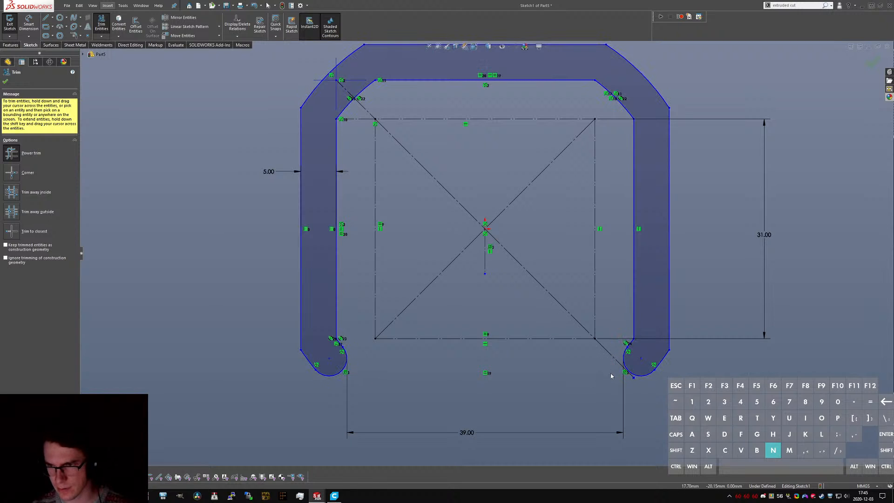
key("Escape")
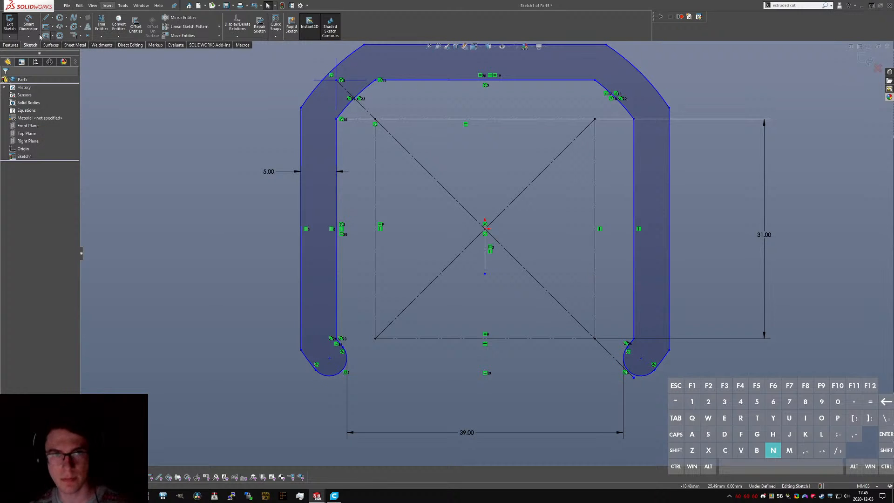
- Extrude the clip profile 10 mm with the Mid Plane end condition
left_click(15, 27)
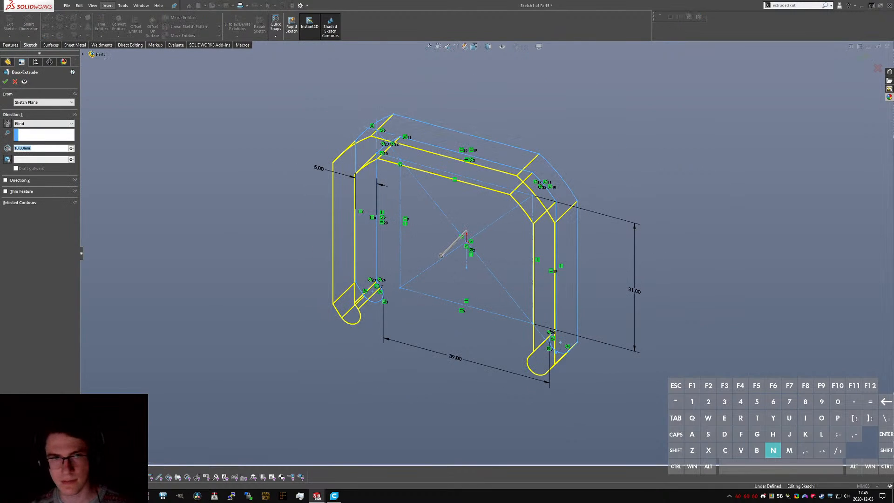
left_click(35, 124)
left_click(23, 153)
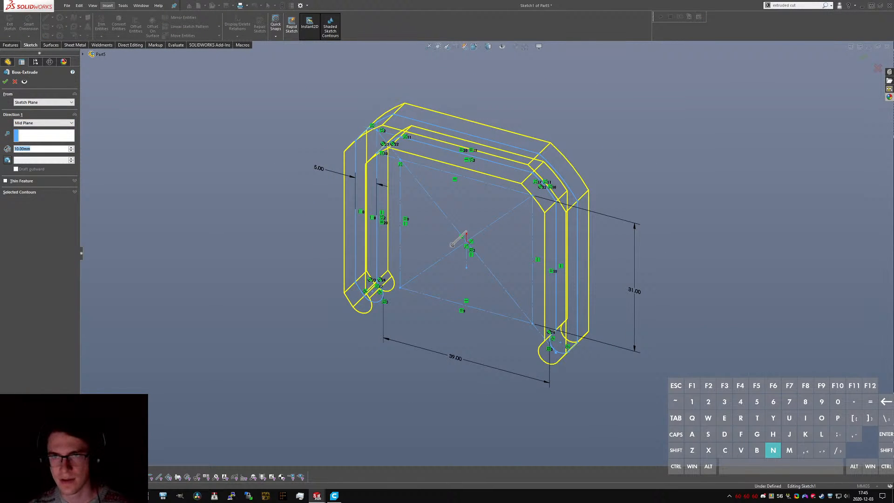
key("Return")
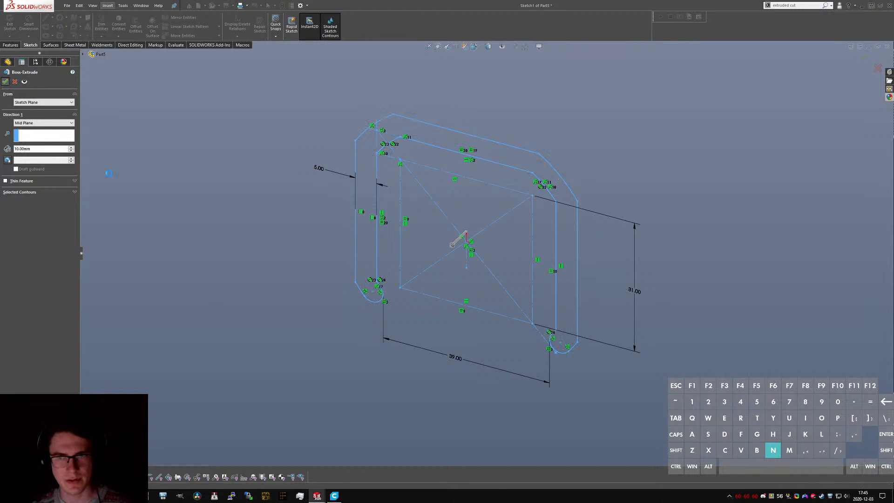
- Reopen the sketch of the extruded clip for editing
left_click(4, 157)
left_click(22, 164)
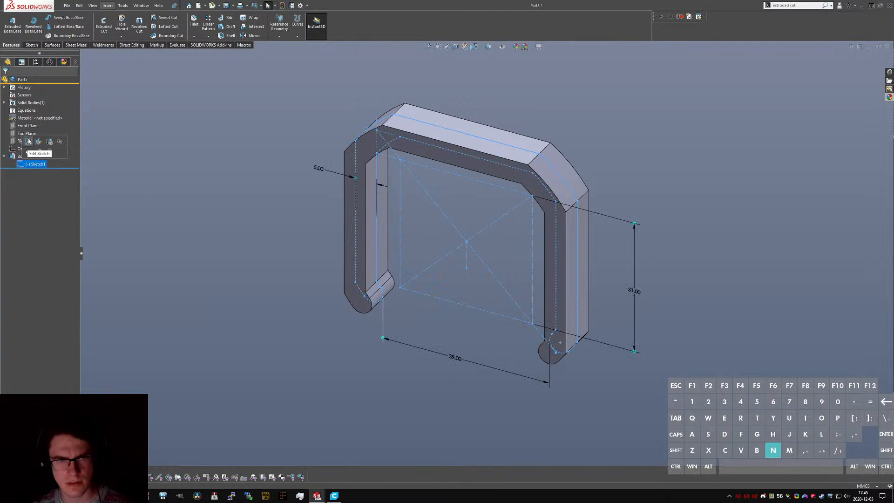
left_click(29, 142)
- Make the lower-right end point of the long construction diagonal coincident with the clip's inner right vertical edge
scroll(554, 344, "down", 6)
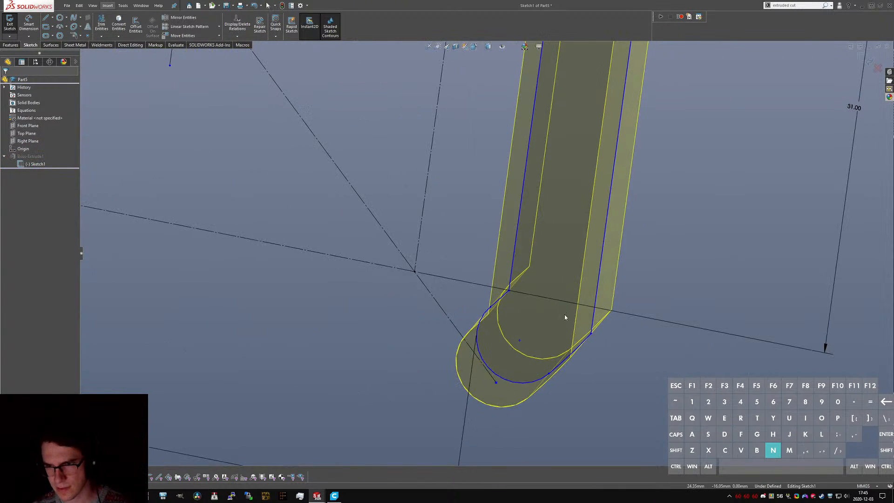
scroll(564, 314, "up", 5)
right_click_drag(385, 303, 322, 291)
scroll(250, 255, "up", 2)
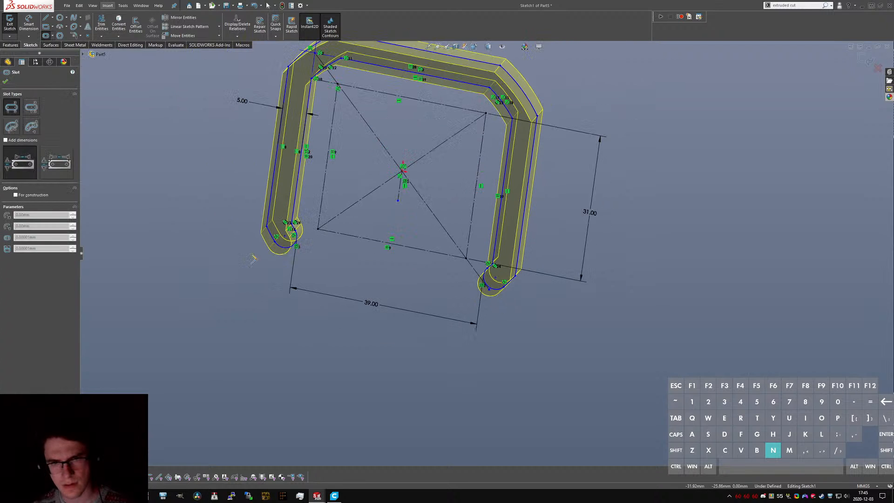
scroll(361, 204, "up", 3)
key("Escape")
scroll(509, 296, "down", 5)
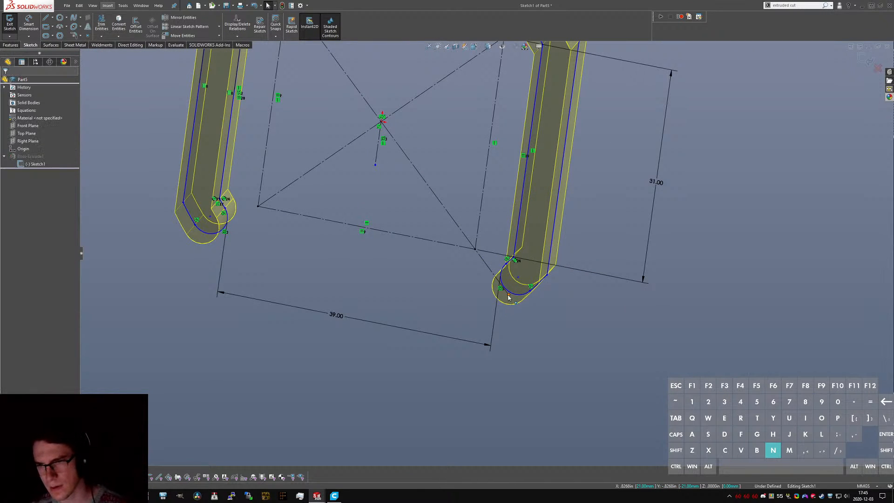
left_click(509, 296)
left_click(515, 247, "ctrl")
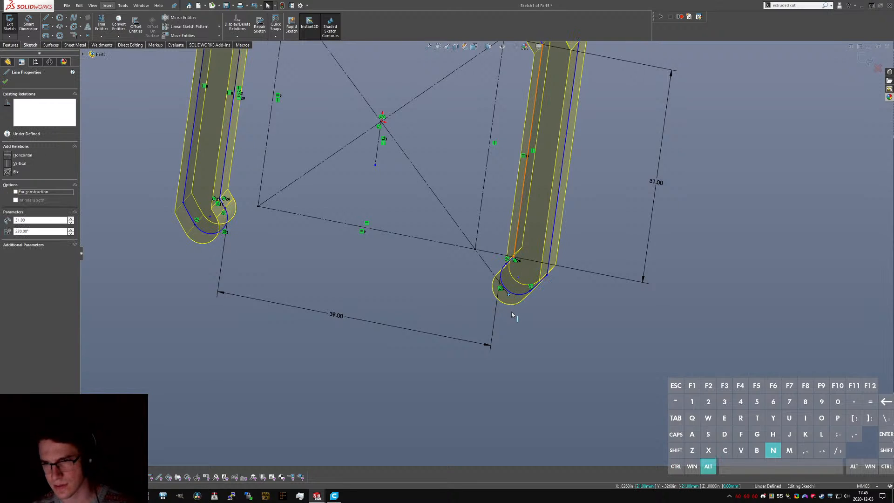
key("alt+d")
left_click(513, 340)
scroll(442, 242, "up", 2)
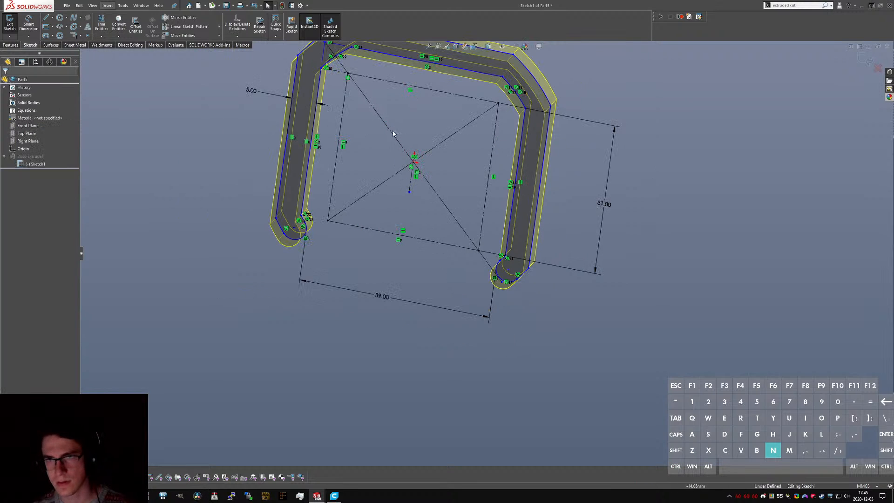
- Nudge the clip profile's outer upper-left corner point to test which geometry is still free
scroll(393, 133, "down", 5)
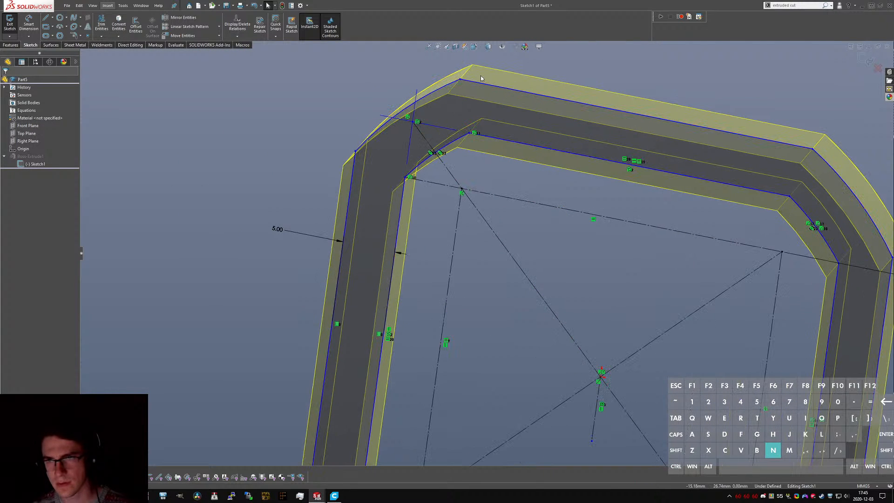
mouse_move(460, 79)
left_mouse_down()
mouse_move(458, 90)
mouse_move(461, 81)
left_mouse_up()
scroll(461, 83, "up", 5)
left_click(672, 435)
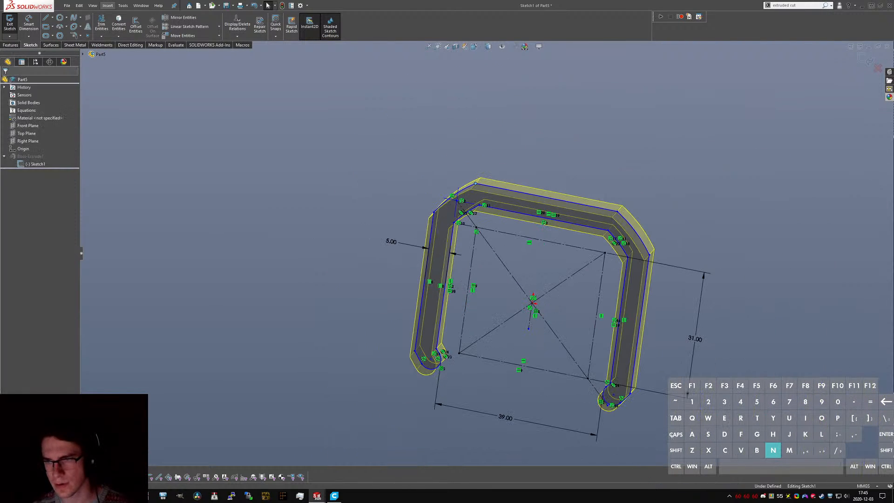
- Dimension the distance between the clip's two inner vertical edges as 42 mm and close the sketch
left_click(451, 257)
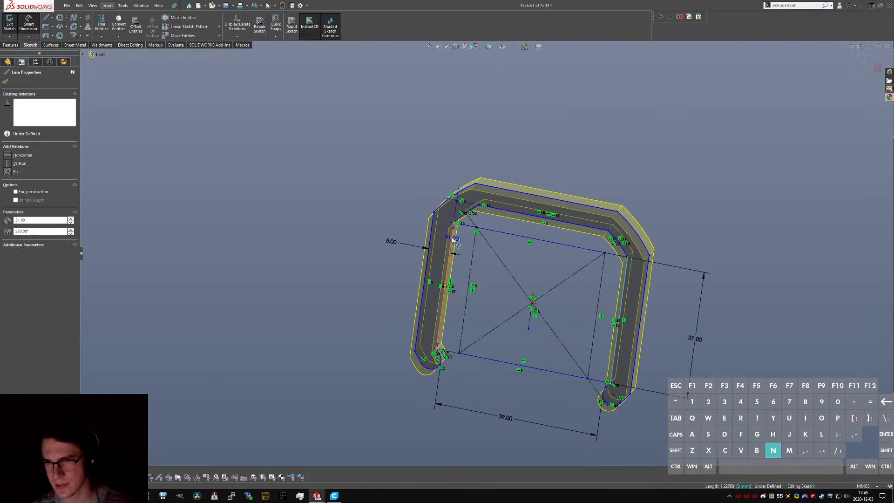
left_click(452, 240)
left_click(538, 155)
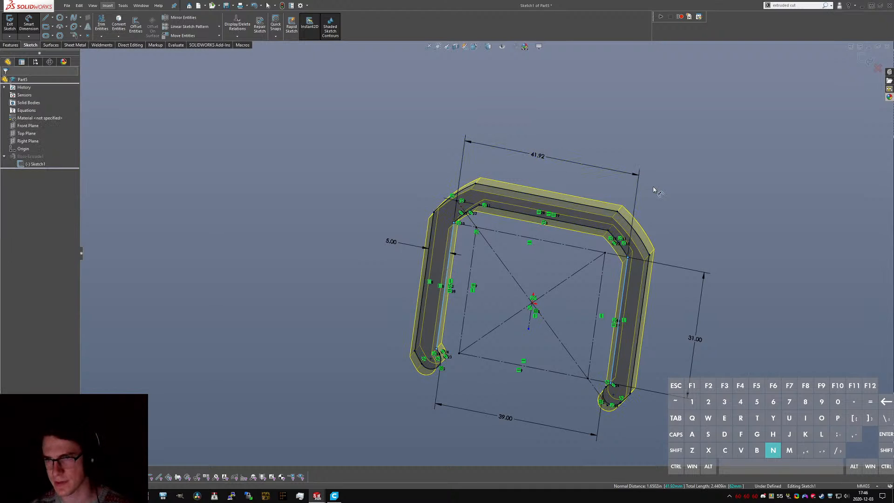
type("42")
key("Return")
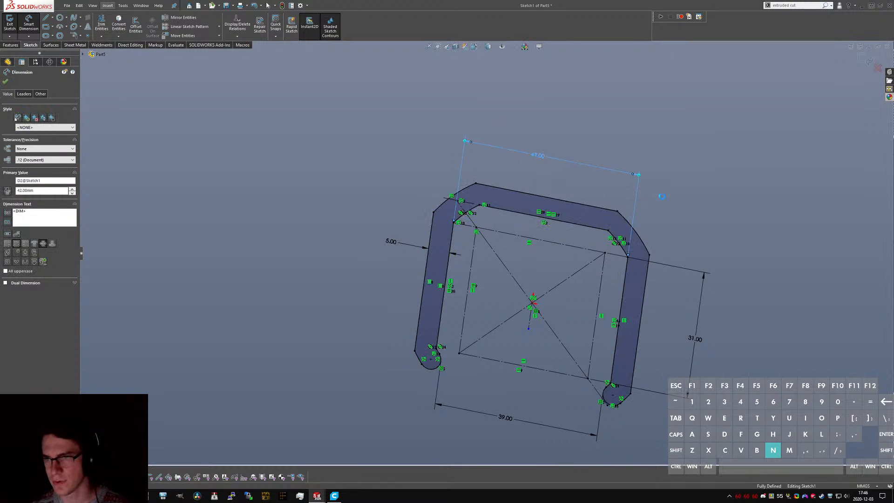
key("Escape")
left_click(9, 23)
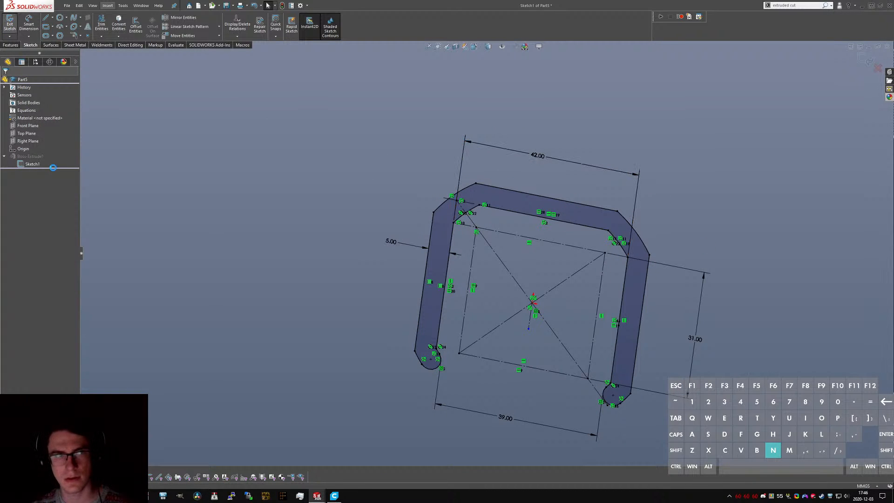
middle_click_drag(558, 259, 423, 203)
scroll(422, 200, "down", 3)
scroll(422, 199, "down", 1)
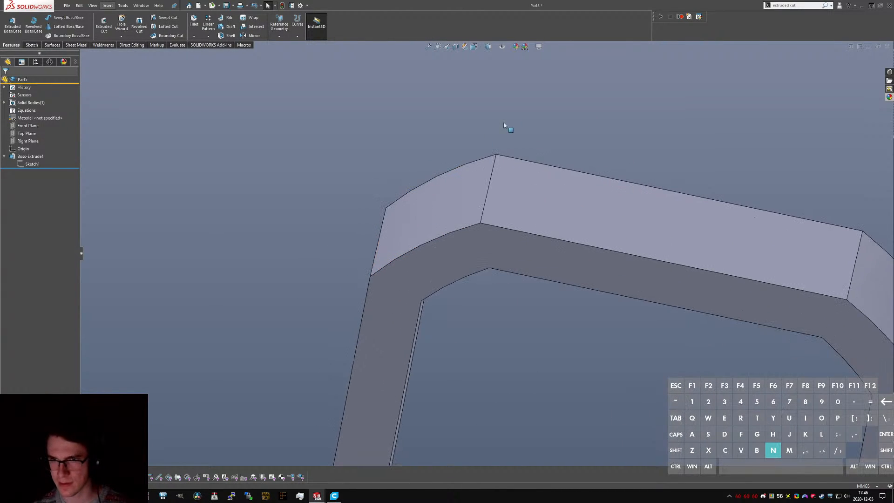
- Delete and patch the two rounded outer corner faces at the top of the clip with Delete Face
type("sdelete")
key("Return")
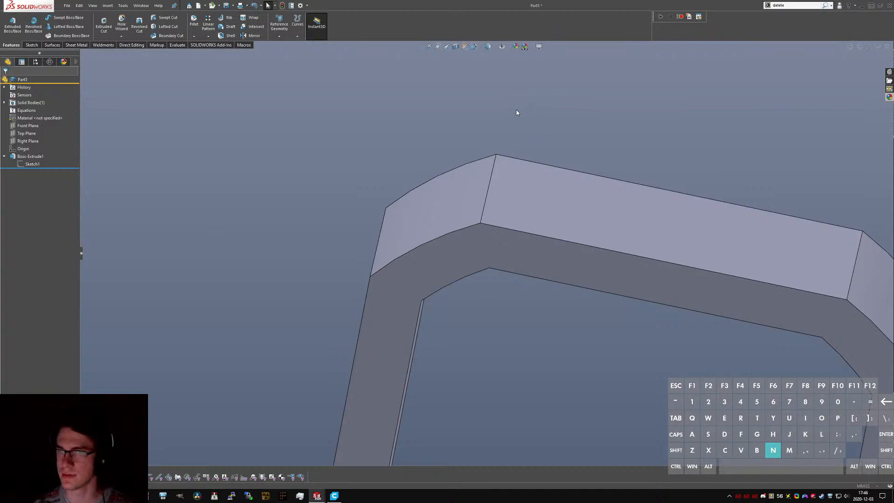
left_click(438, 190)
left_click(885, 295)
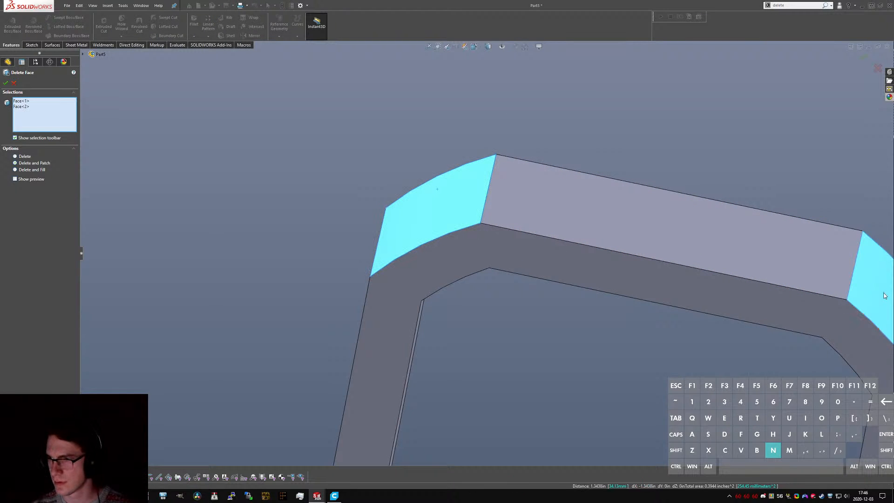
key("Return")
scroll(588, 139, "up", 5)
middle_click_drag(512, 183, 645, 313)
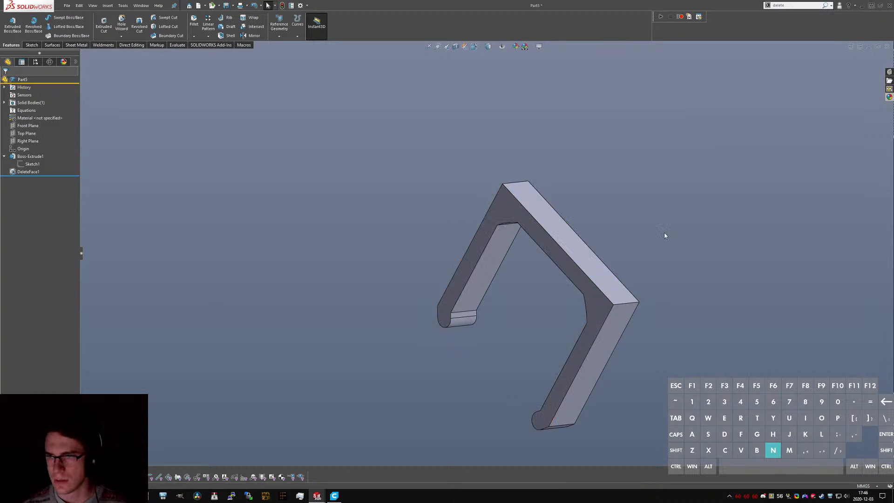
- Start a new 3D sketch on the clip
middle_click_drag(665, 235, 531, 320)
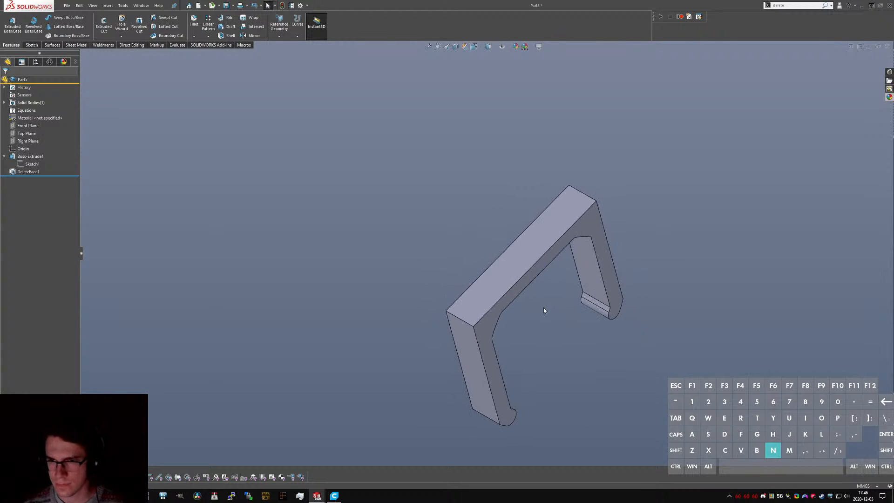
type("3d sketch")
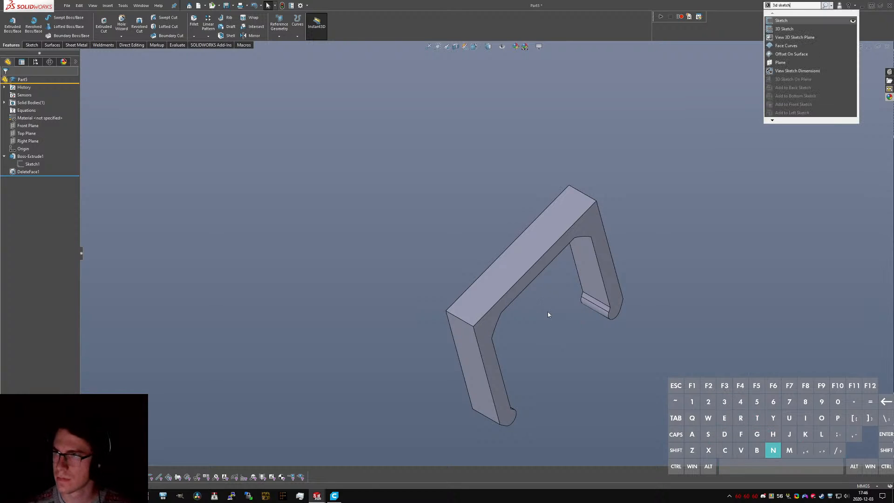
key("Down")
key("Return")
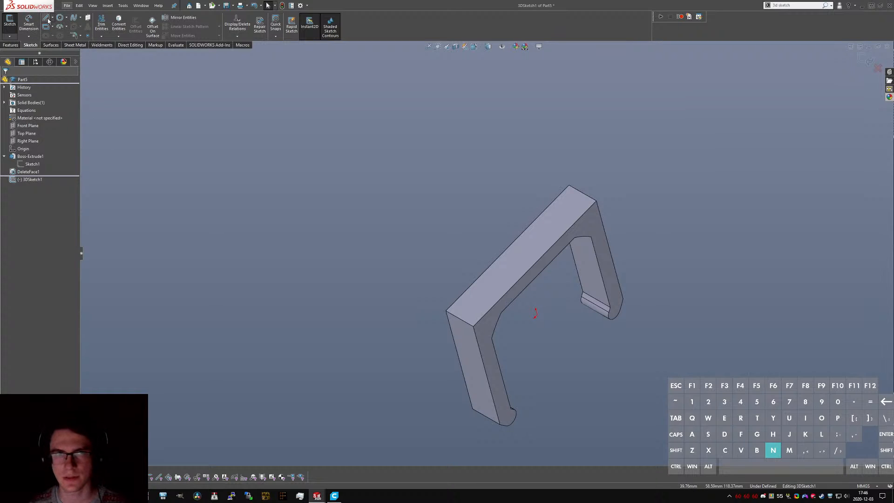
left_click(13, 38)
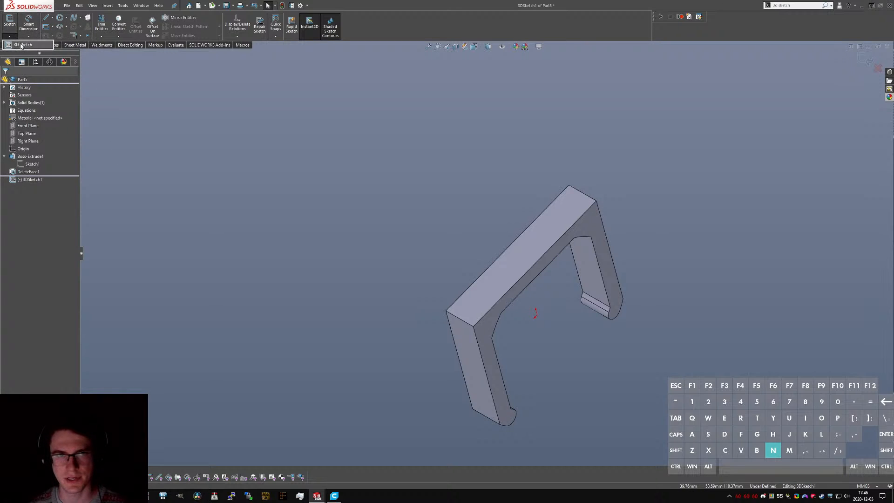
- Draw a slanted line rising from the near long edge of the clip's top face, close to one corner
left_click(46, 17)
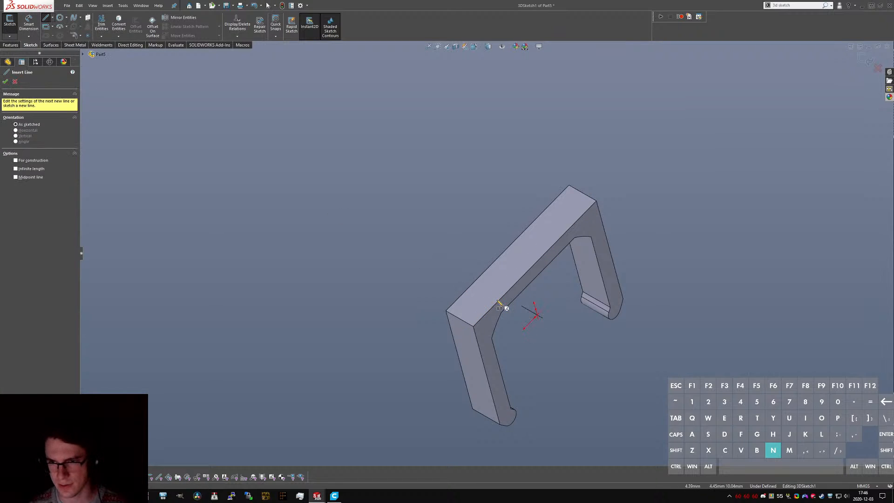
left_click(496, 303)
middle_click_drag(495, 224, 455, 209)
left_click(486, 192)
key("Escape")
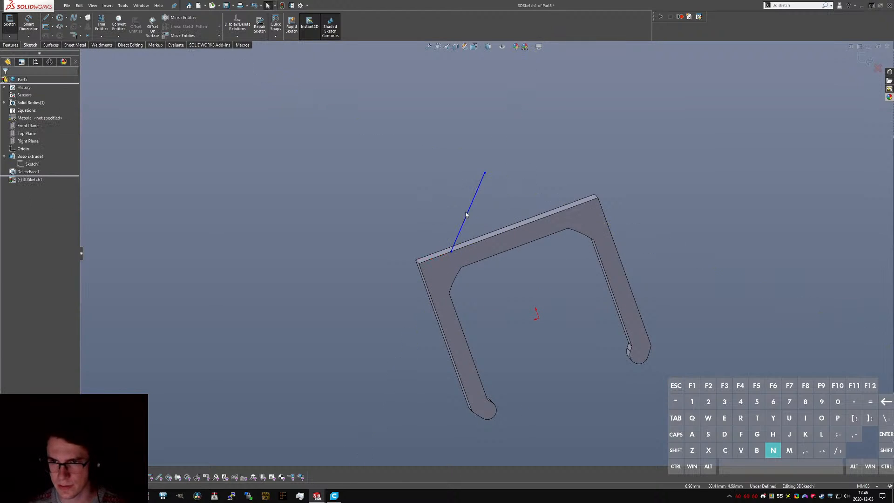
- Try an angle dimension between the slanted line and the top face's near long edge, then delete it
middle_click_drag(494, 233, 511, 286)
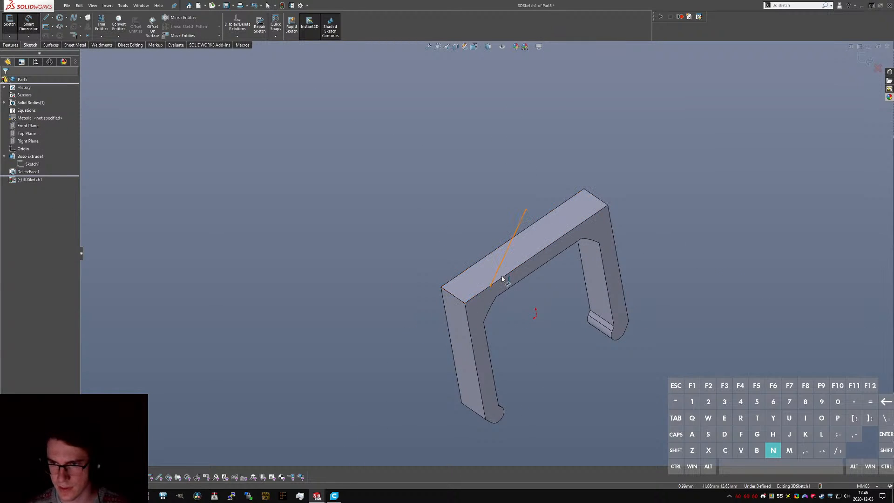
left_click(498, 269)
key("Escape")
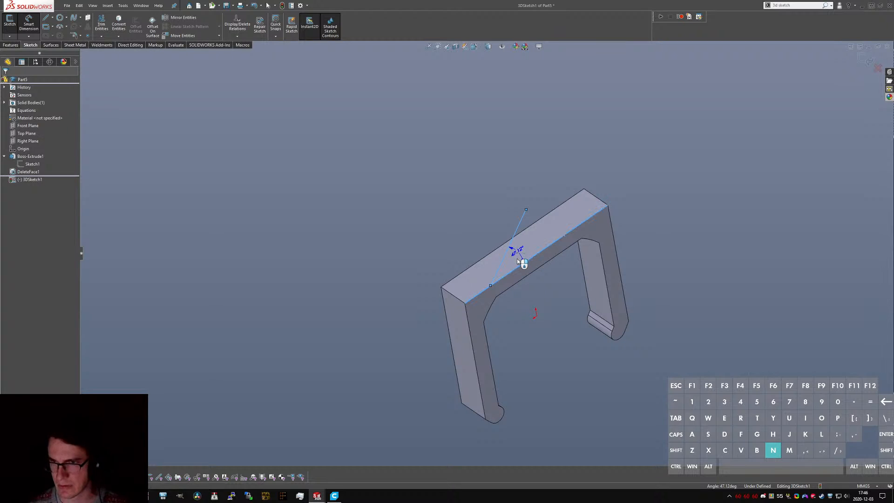
left_click(516, 261)
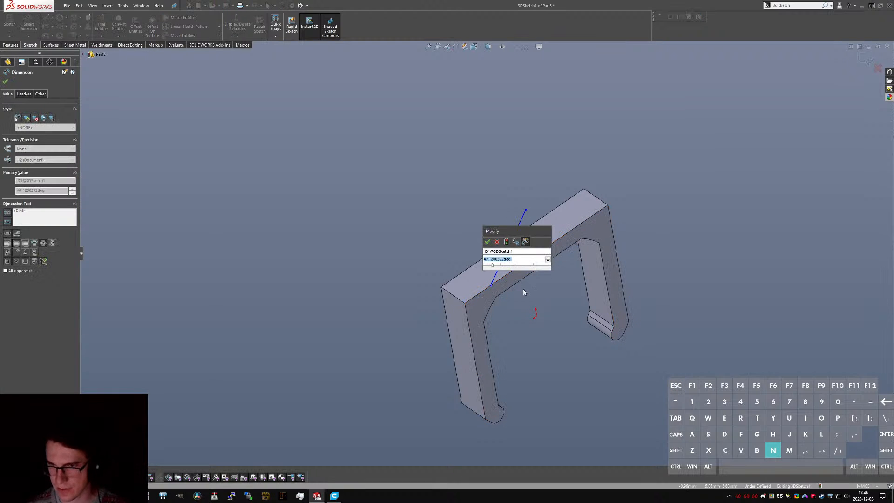
key("Return")
key("Escape")
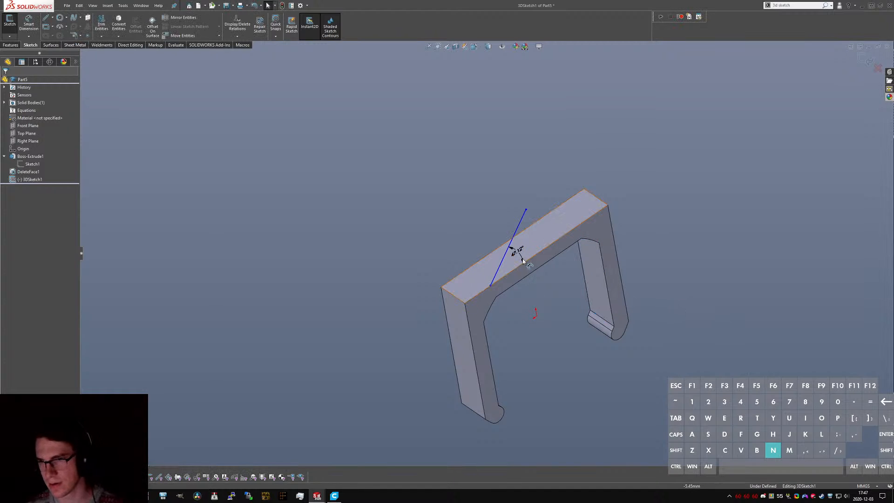
left_click(517, 252)
key("Delete")
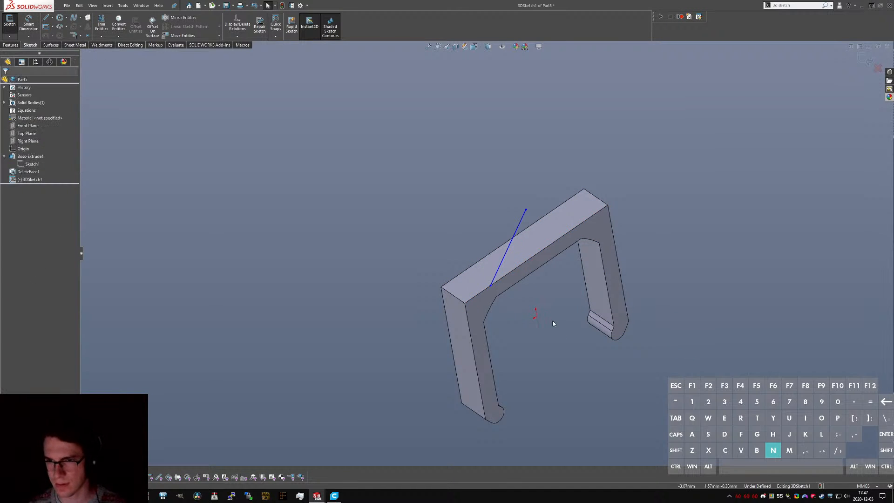
- Draw a second line about 22 mm long from the slanted line's lower end point and make it construction geometry
middle_click_drag(553, 323, 572, 397)
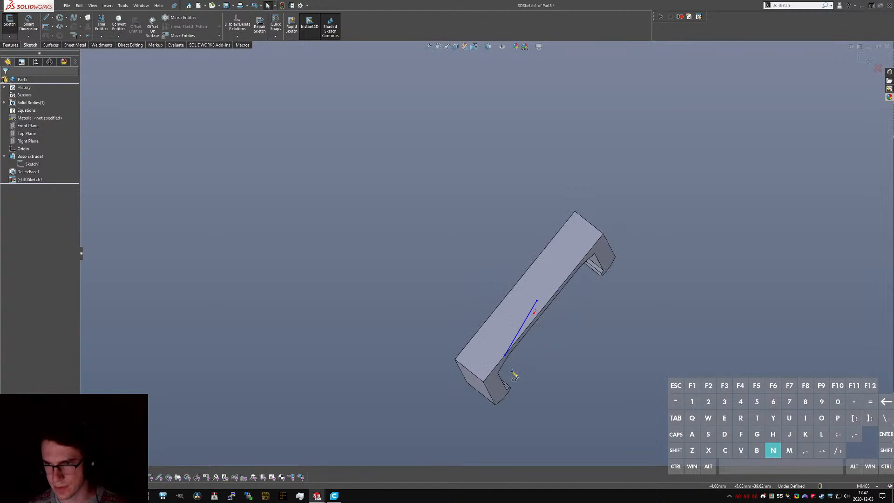
left_click(505, 355)
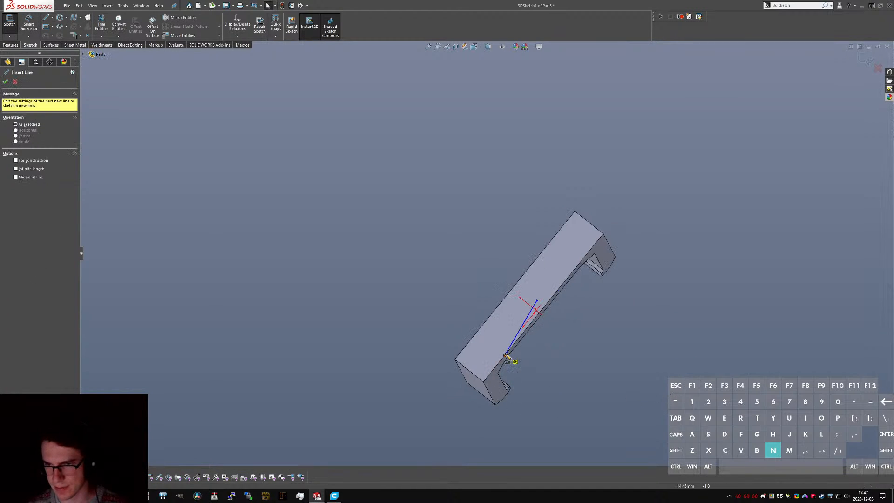
left_click(587, 348)
key("Escape")
left_click(579, 348)
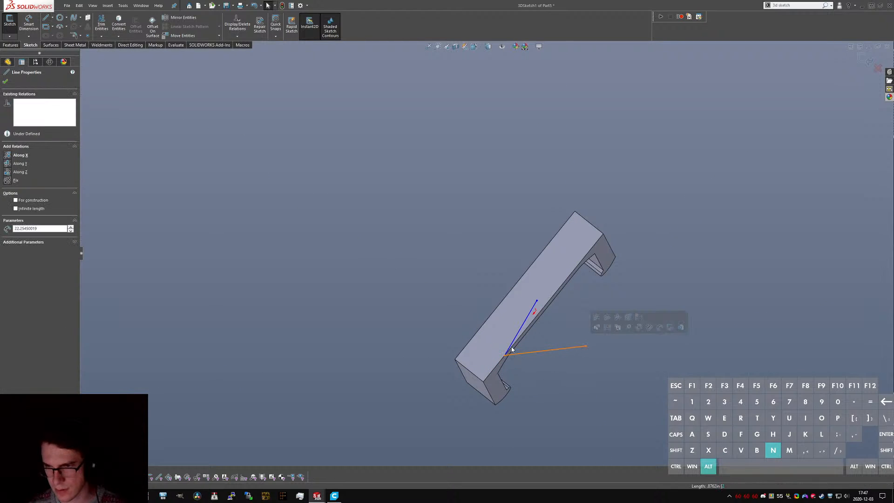
key("alt+n")
- Dimension the angle between the construction line and the top face's near long edge as 45°
middle_click_drag(512, 349, 528, 324)
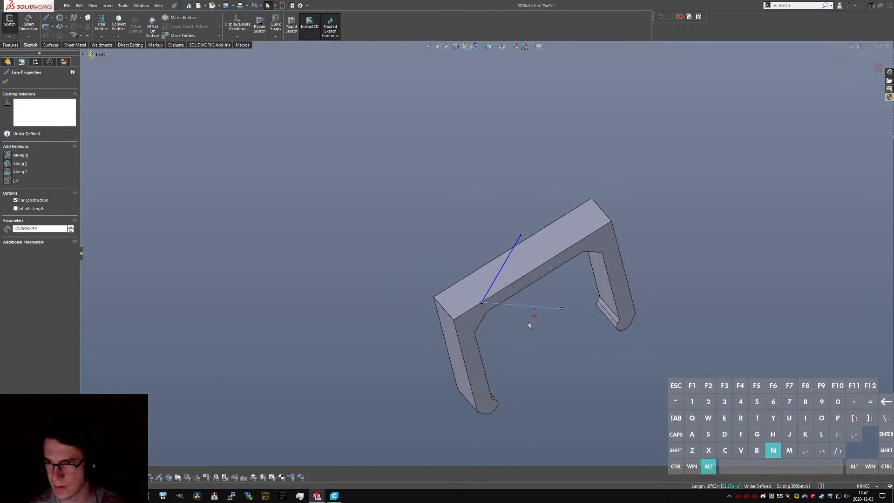
left_click(536, 380)
left_click(527, 276)
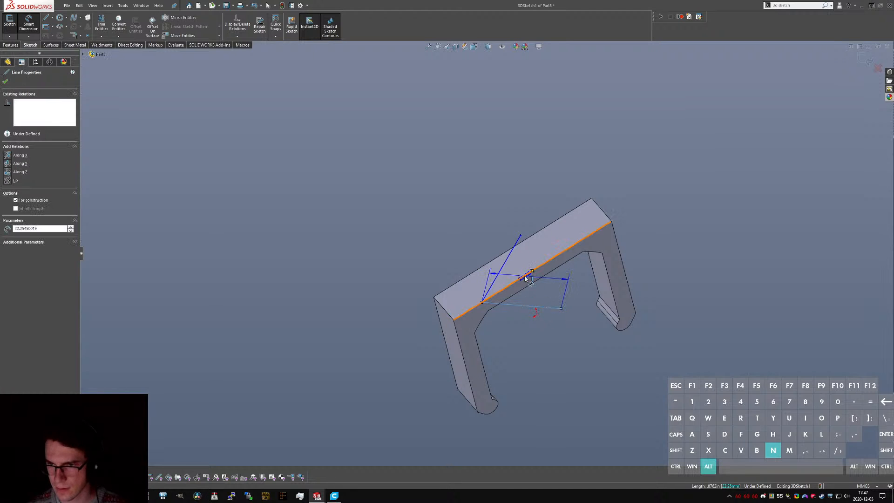
left_click(626, 313)
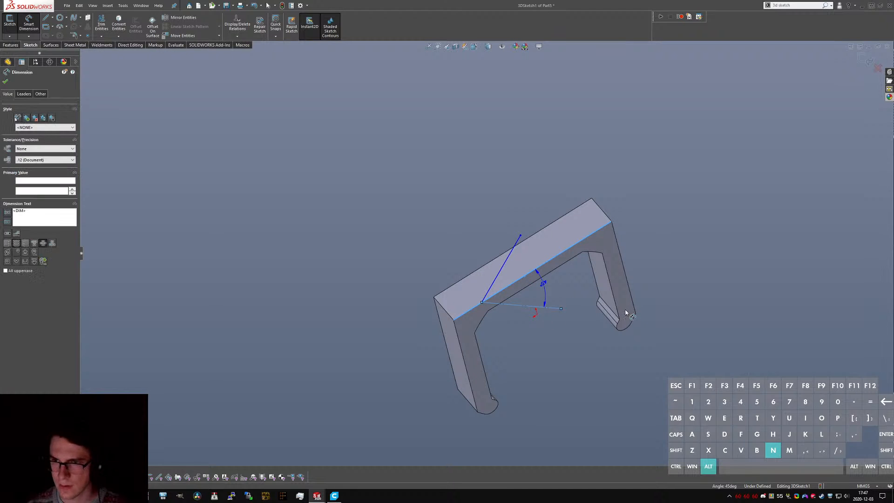
key("Escape")
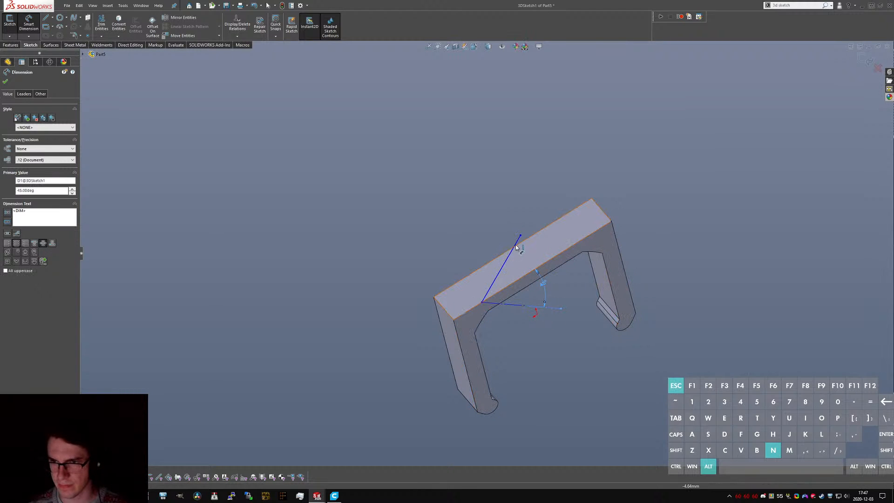
- Add an Along Y relation between the free end points of the slanted line and the construction line
left_click(562, 309, "ctrl")
left_click(563, 310, "ctrl")
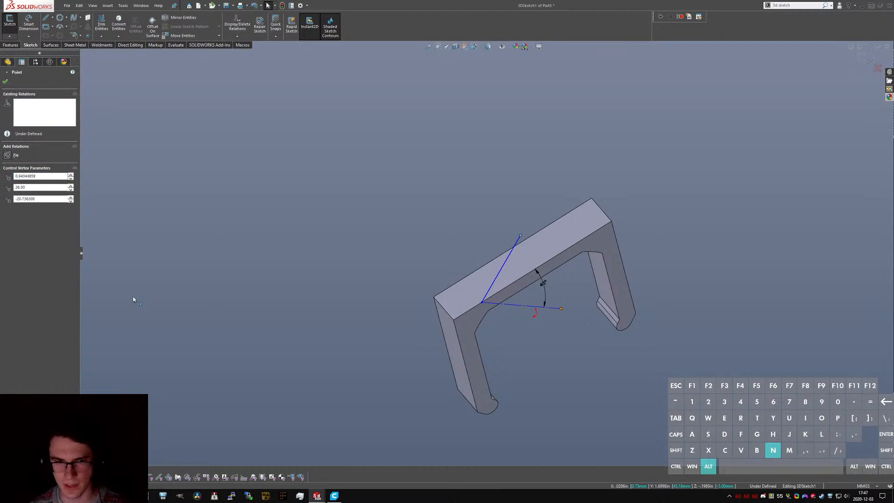
left_click(15, 205)
left_click(325, 310)
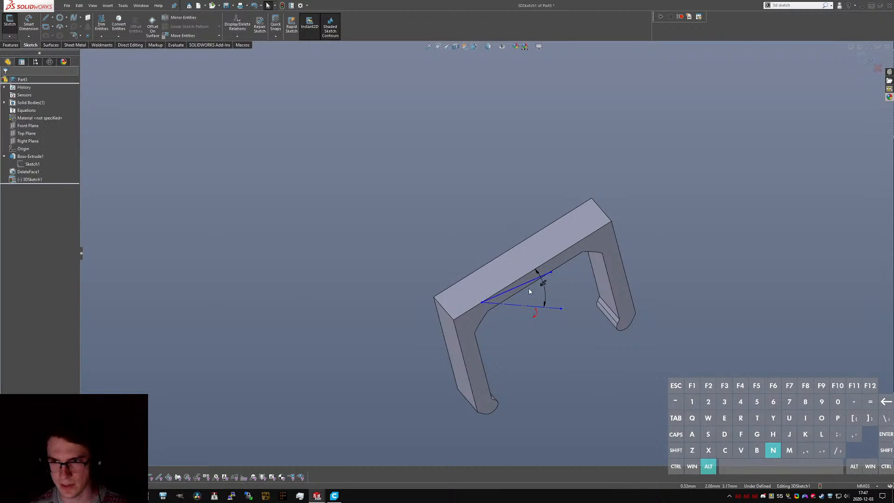
- Move the slanted line's free end point upward so it rises above the clip's top face
middle_click_drag(536, 209, 559, 173)
mouse_move(574, 173)
left_mouse_down()
mouse_move(568, 134)
mouse_move(566, 160)
mouse_move(562, 151)
mouse_move(554, 170)
left_mouse_up()
mouse_move(554, 170)
middle_mouse_down()
mouse_move(495, 252)
mouse_move(497, 304)
mouse_move(485, 289)
middle_mouse_up()
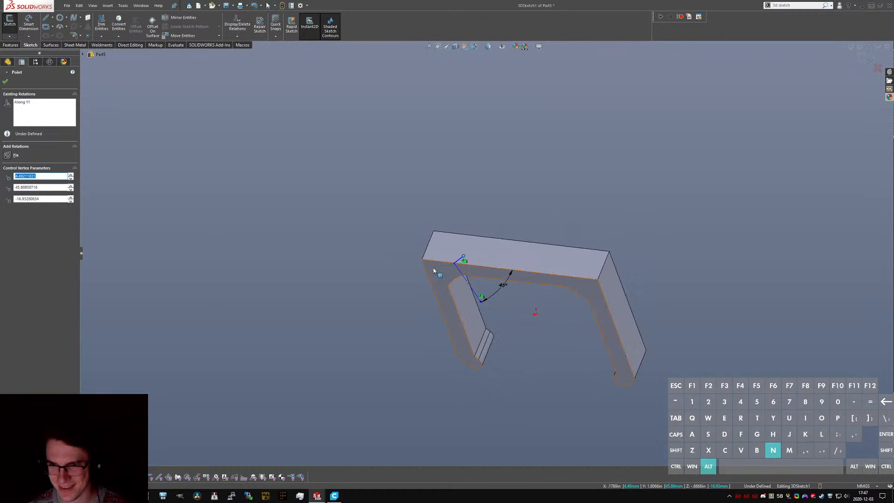
- Make the construction line coincident with the far corner vertex of the clip's top face
scroll(435, 269, "down", 4)
middle_click(453, 262)
middle_click_drag(452, 262, 517, 317)
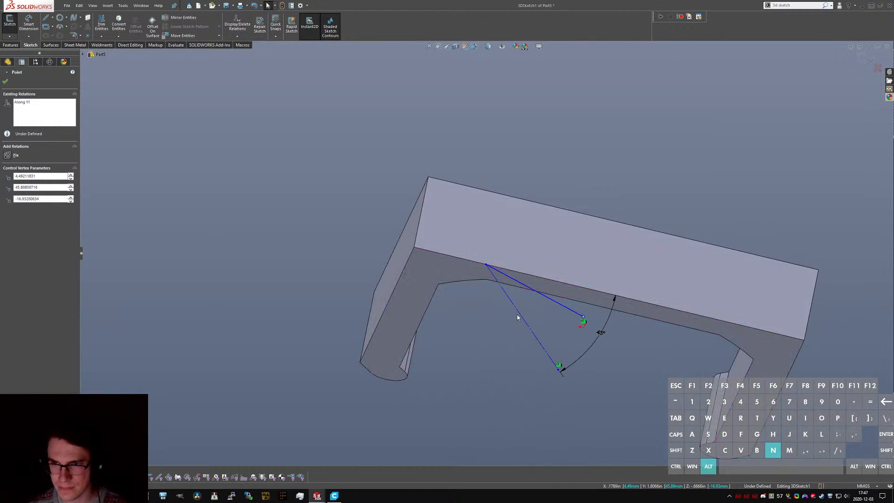
left_click(428, 178, "ctrl")
left_click(9, 203)
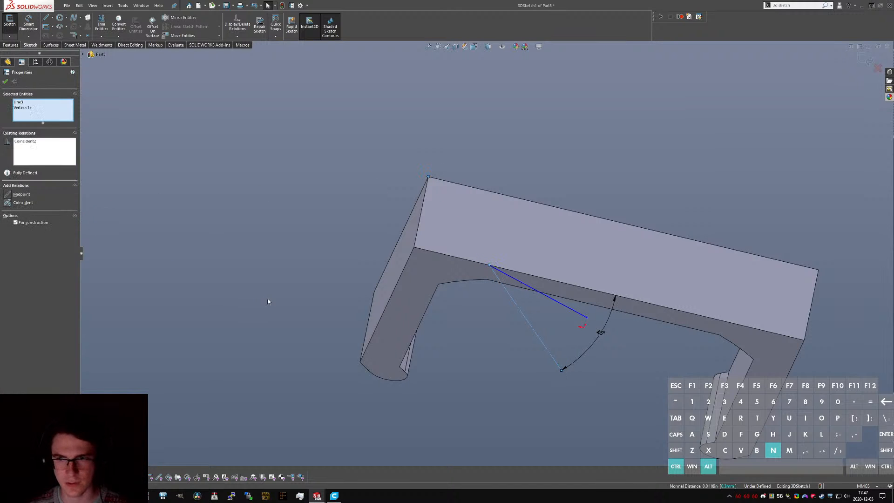
left_click(268, 300)
- Dimension the angle between the slanted line and the construction line as 50°
middle_click_drag(534, 341, 539, 214)
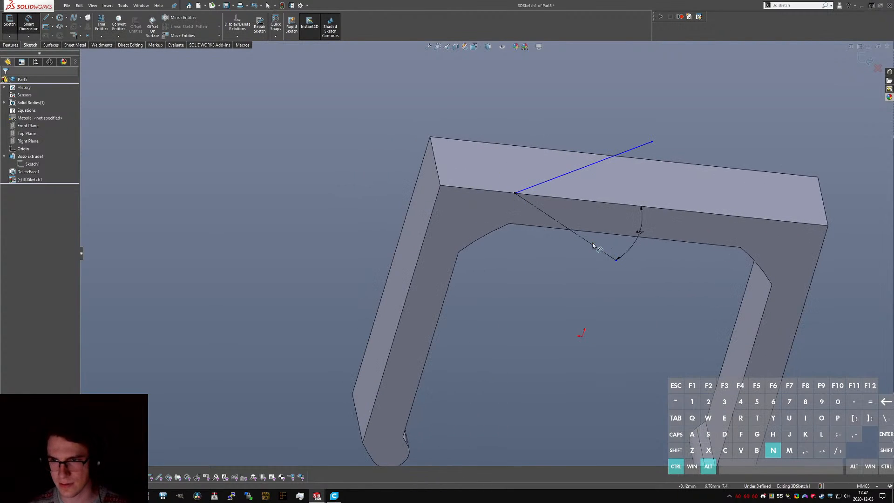
left_click(594, 179)
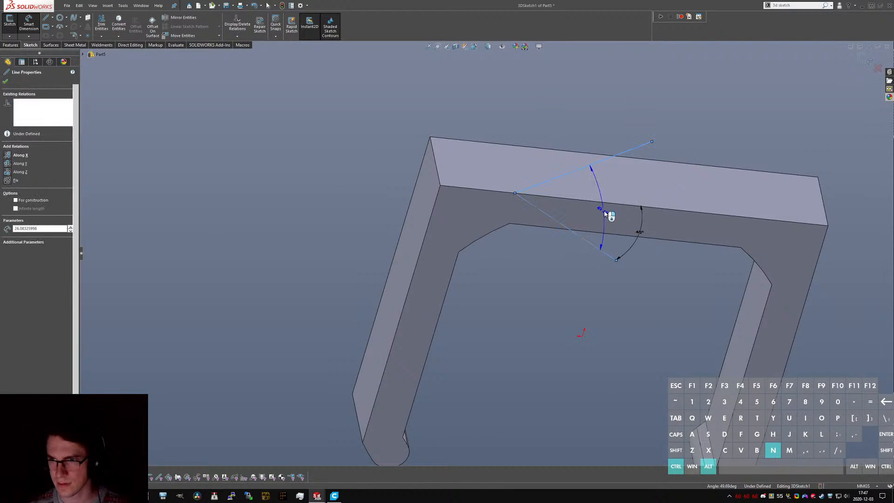
left_click(609, 213)
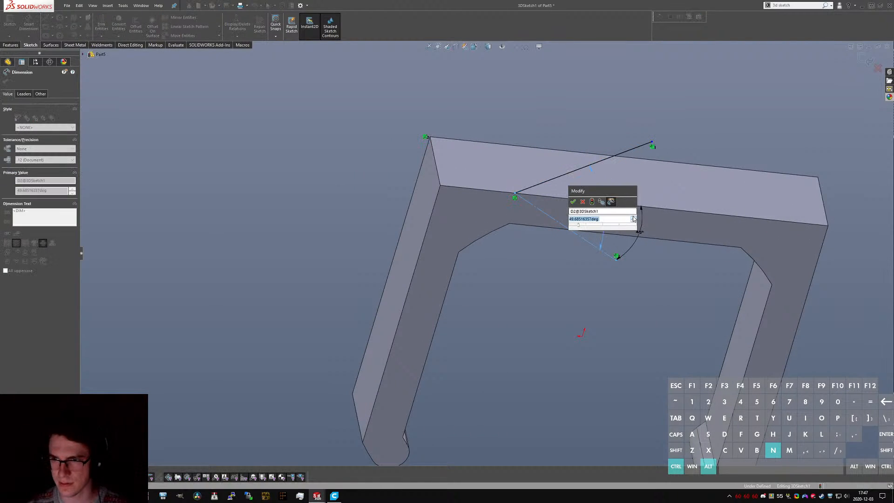
key("Return")
left_click(633, 218)
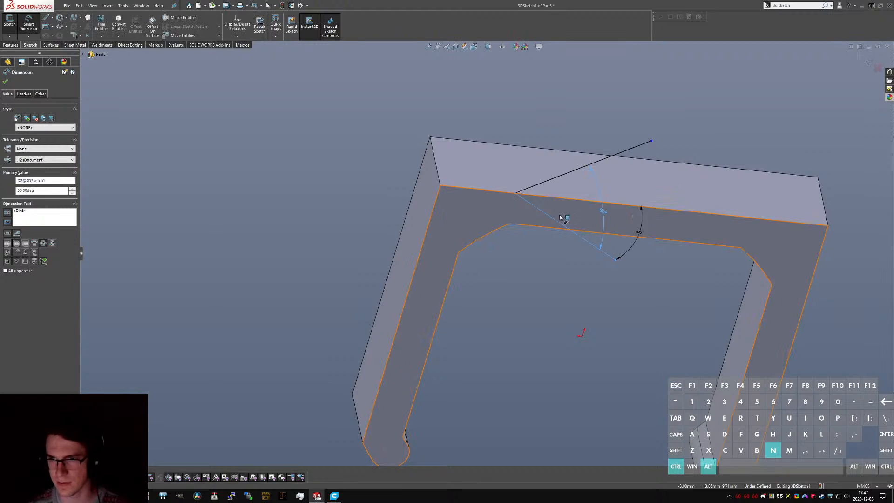
left_click(515, 197)
key("Escape")
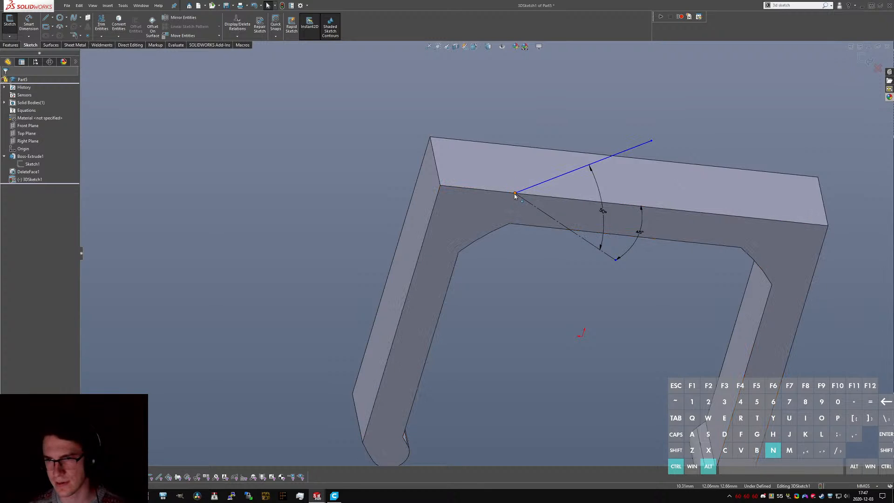
- Move the lines' shared point onto the top face and dimension its distance from the far corner vertex as 9 mm
left_click_drag(515, 196, 484, 172)
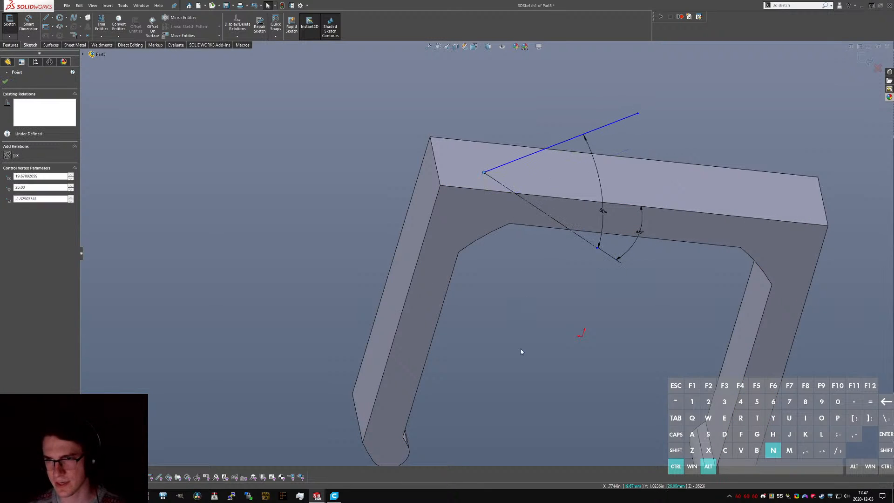
right_click_drag(521, 352, 517, 321)
left_click(484, 173)
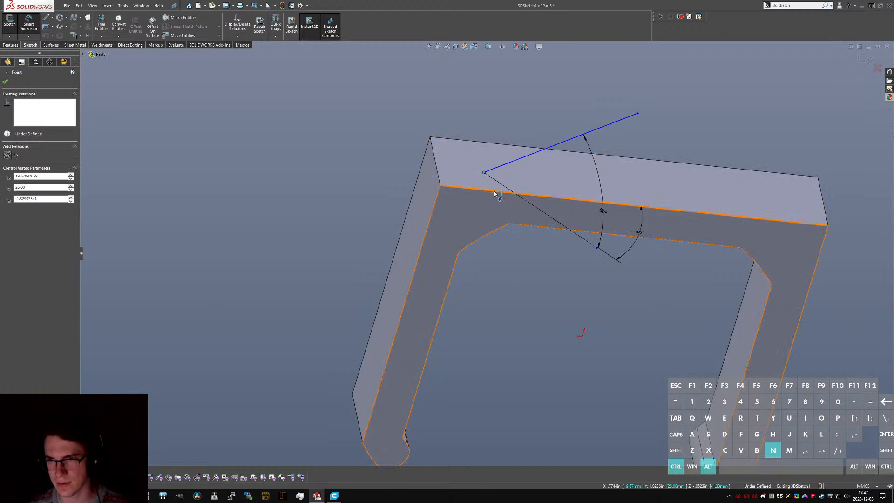
left_click(430, 137)
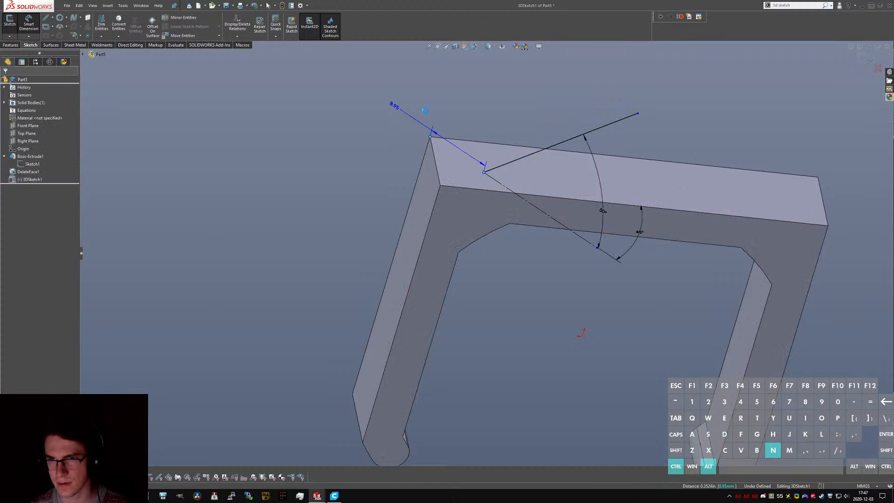
left_click(426, 110)
type("9")
key("Return")
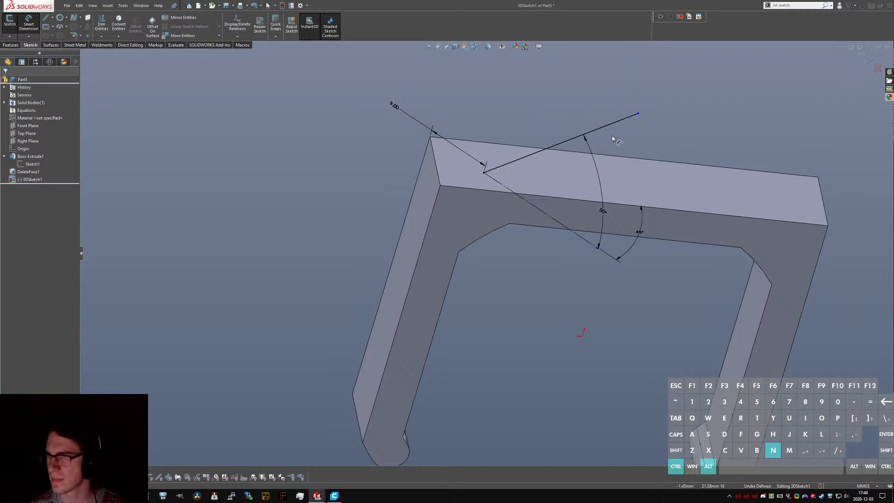
- Set the angle between the slanted line and the construction line to 60°
left_click(603, 212)
type("60")
key("Return")
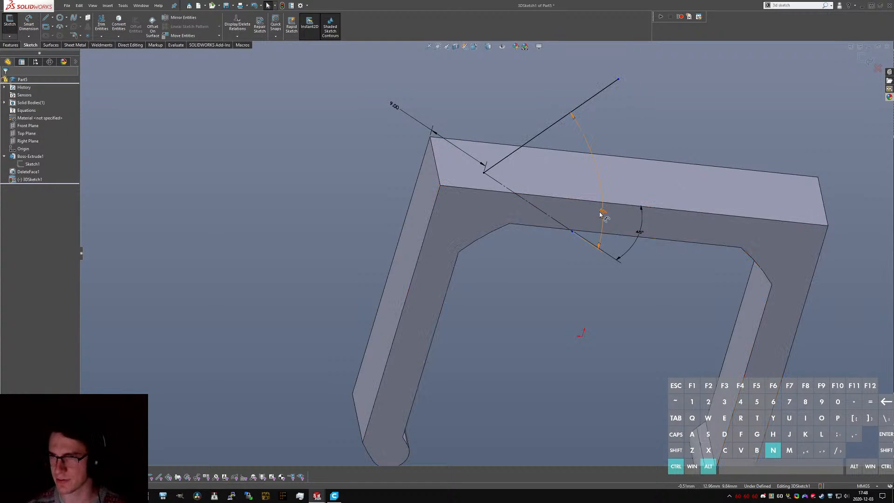
- Examine the slanted line's direction relative to the clip's top face from several viewing angles
middle_click_drag(610, 173, 590, 199)
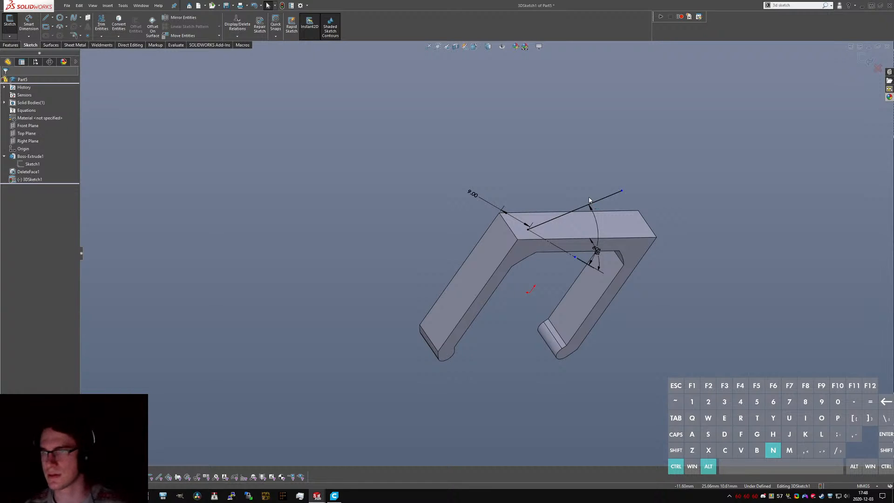
middle_click_drag(594, 223, 532, 239)
scroll(554, 261, "down", 4)
scroll(533, 240, "up", 2)
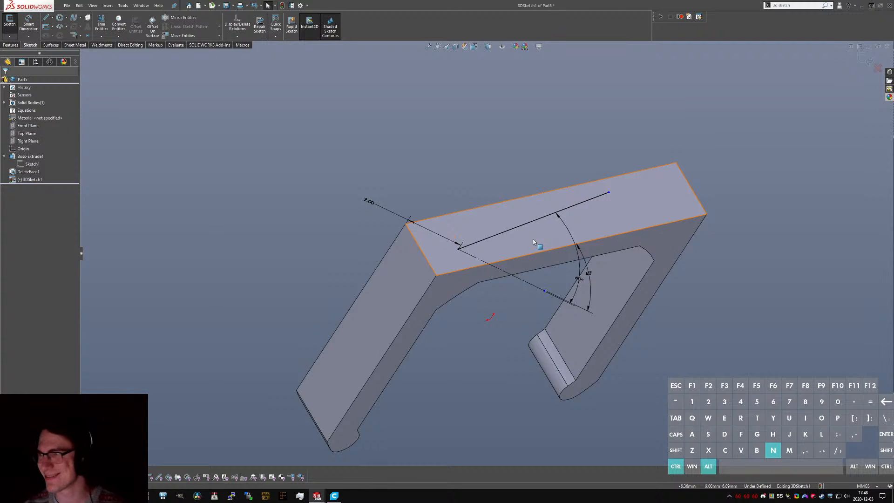
scroll(450, 241, "down", 2)
middle_click(501, 241)
mouse_move(500, 240)
middle_mouse_down()
mouse_move(438, 181)
mouse_move(515, 212)
mouse_move(457, 212)
mouse_move(478, 255)
middle_mouse_up()
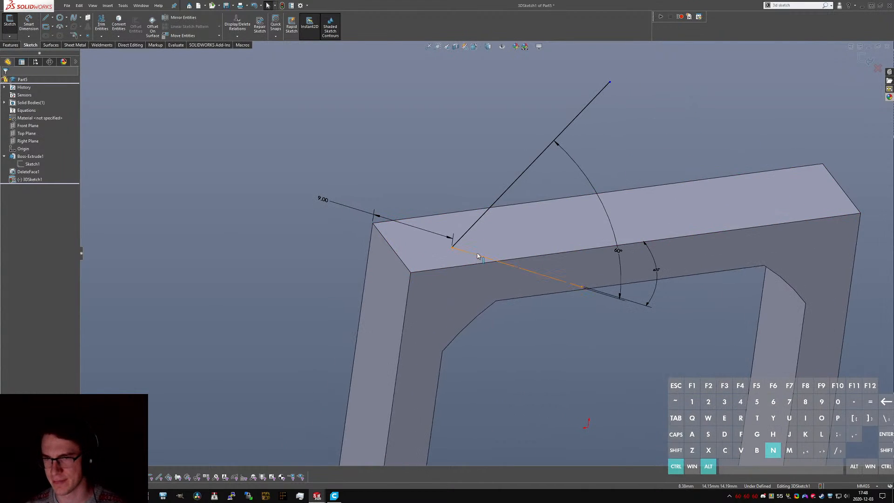
scroll(478, 256, "up", 4)
scroll(484, 261, "down", 4)
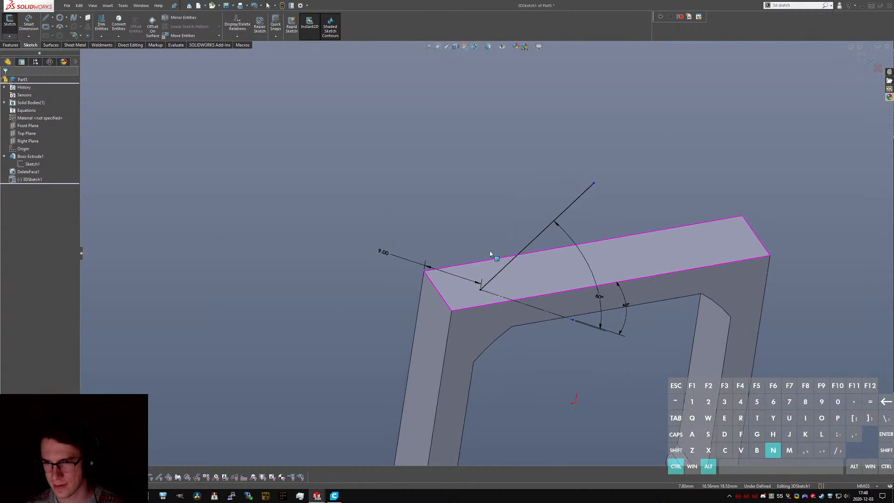
- Dimension the slanted line's length as 20 mm
key("ctrl+alt+n")
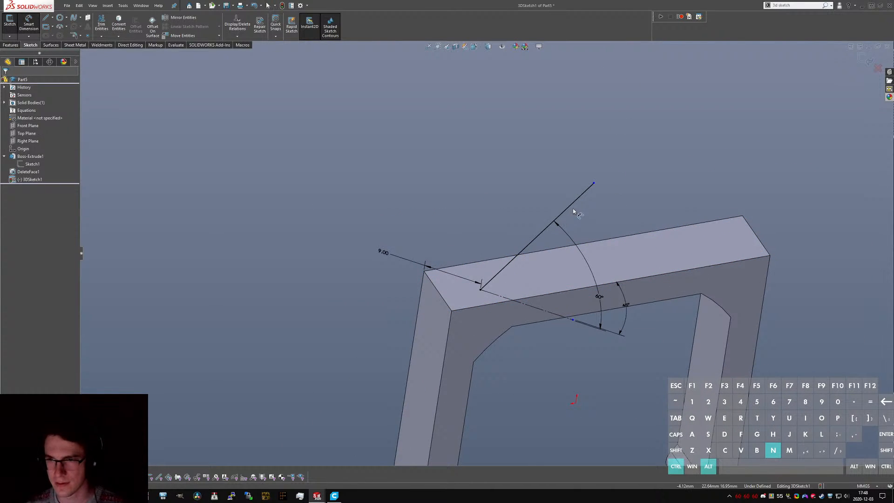
left_click(549, 202)
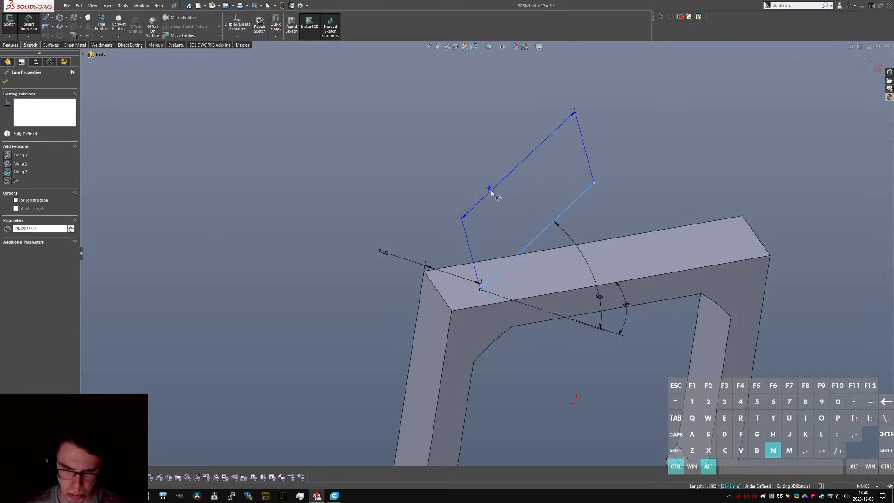
left_click(489, 179)
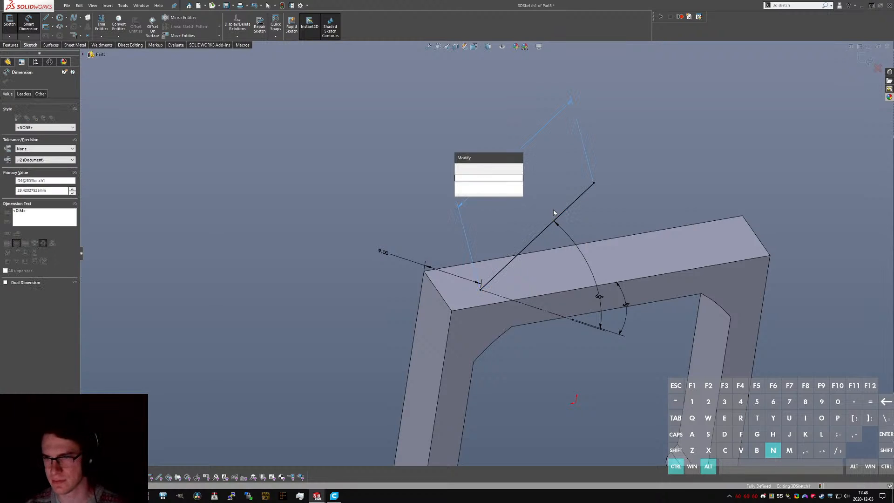
type("20")
key("Return")
- Set the slanted line's length to 25 mm
middle_click_drag(551, 249, 498, 211)
double_click(469, 200)
type("2")
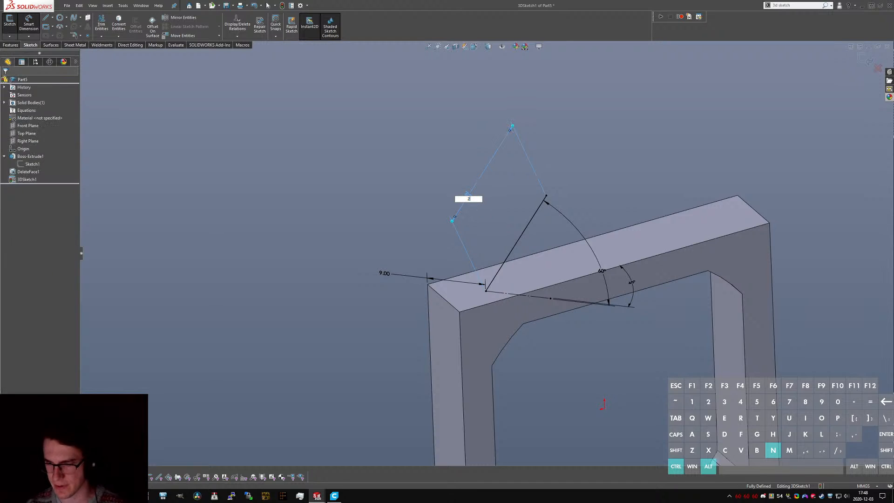
type("5")
key("Return")
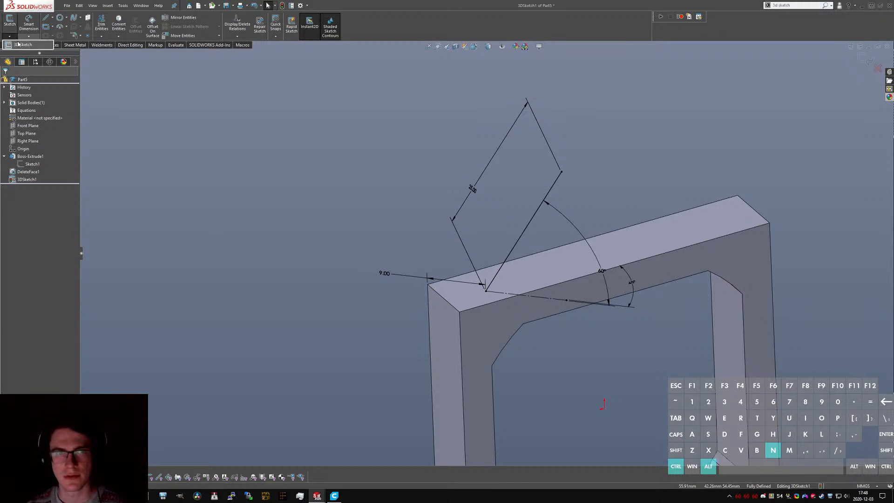
- Exit the 3D sketch and sweep a 10 mm circular profile along its slanted line, merging the result with the clip
left_click(18, 45)
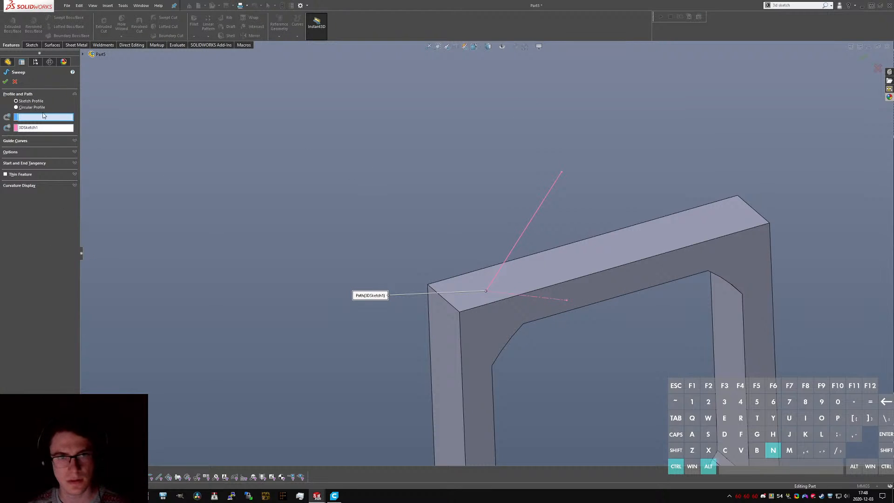
left_click(33, 107)
middle_click_drag(532, 262, 547, 326)
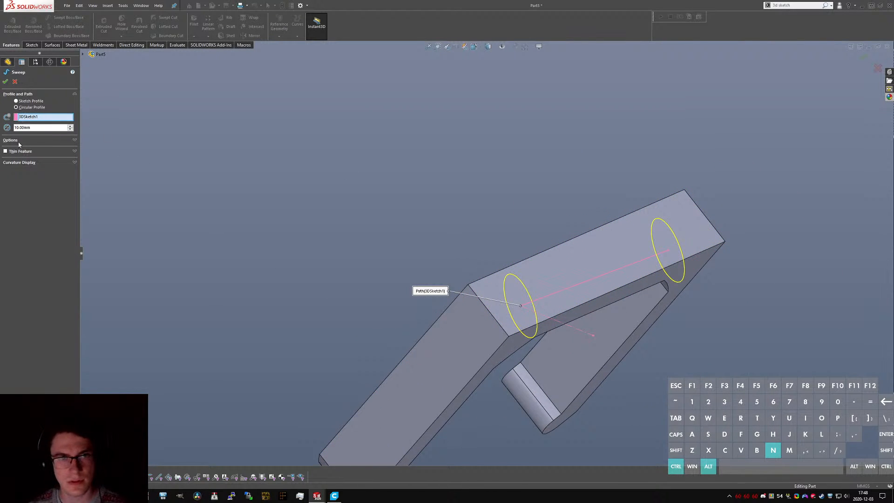
left_click(48, 140)
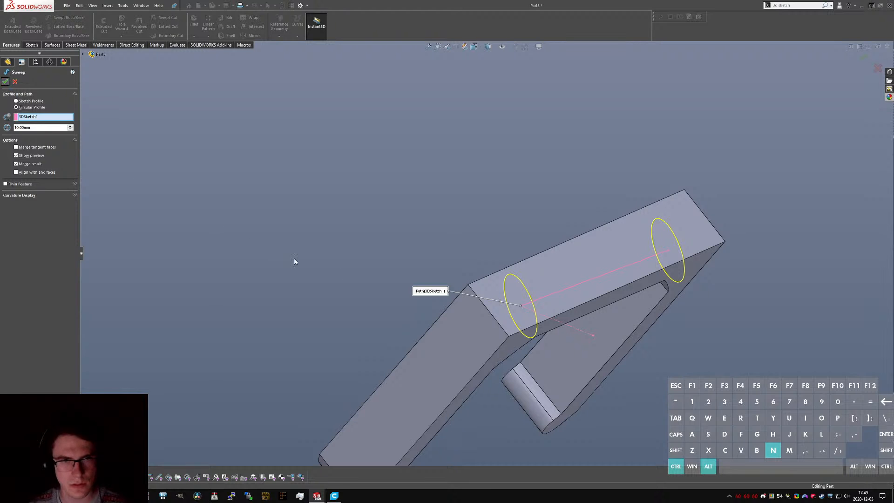
middle_click_drag(530, 302, 588, 203)
scroll(506, 329, "down", 3)
middle_click_drag(546, 340, 508, 322)
scroll(581, 336, "down", 3)
middle_click_drag(581, 335, 631, 382)
key("ctrl+alt+n")
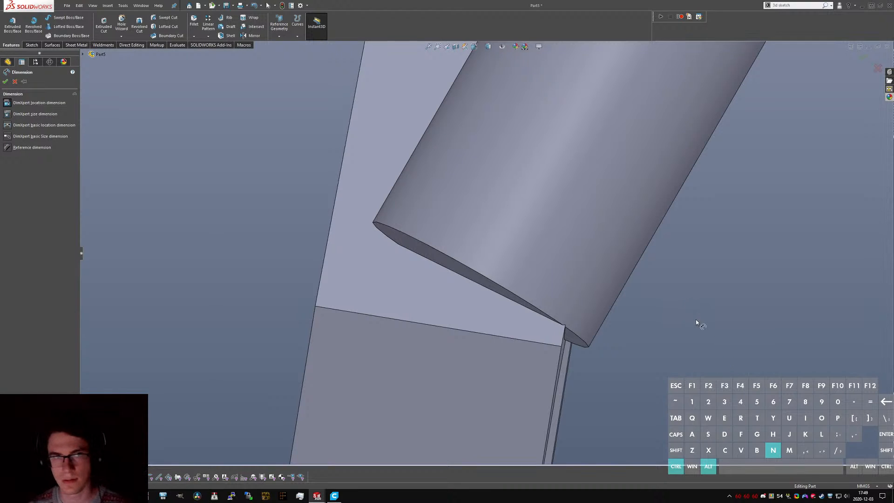
key("Escape")
- Try to remove the swept cylinder's two exposed lower end faces with Delete Face, using Delete and Patch
type("delete ")
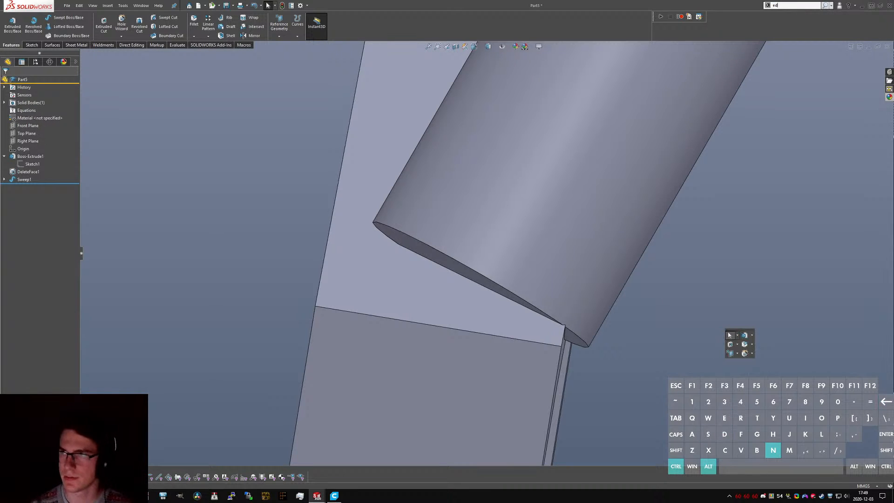
type("face")
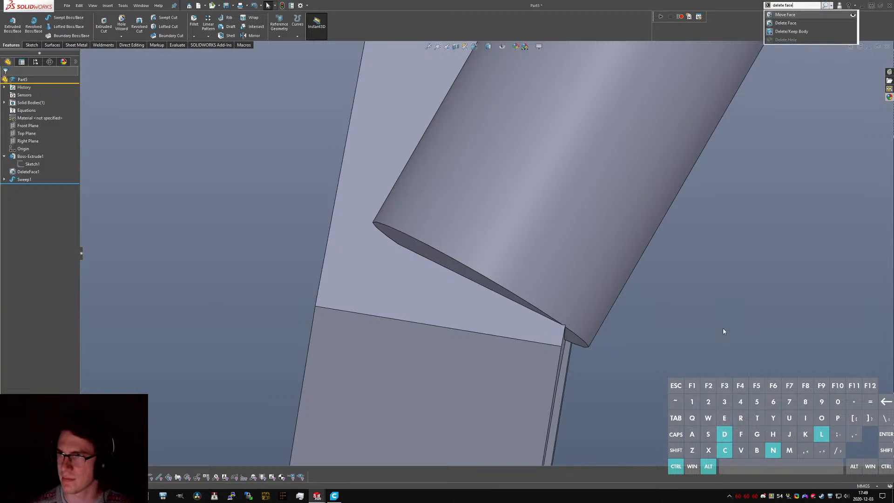
key("Return")
left_click(428, 254)
middle_click_drag(428, 254, 498, 217)
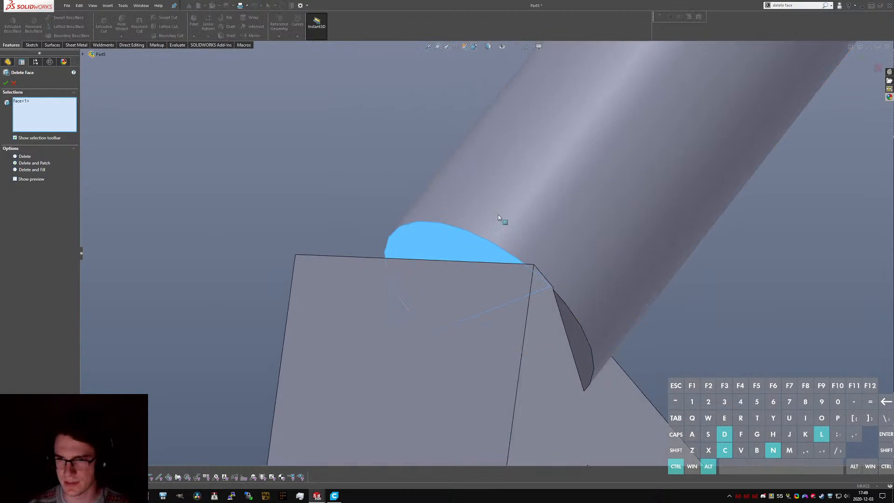
left_click(574, 326)
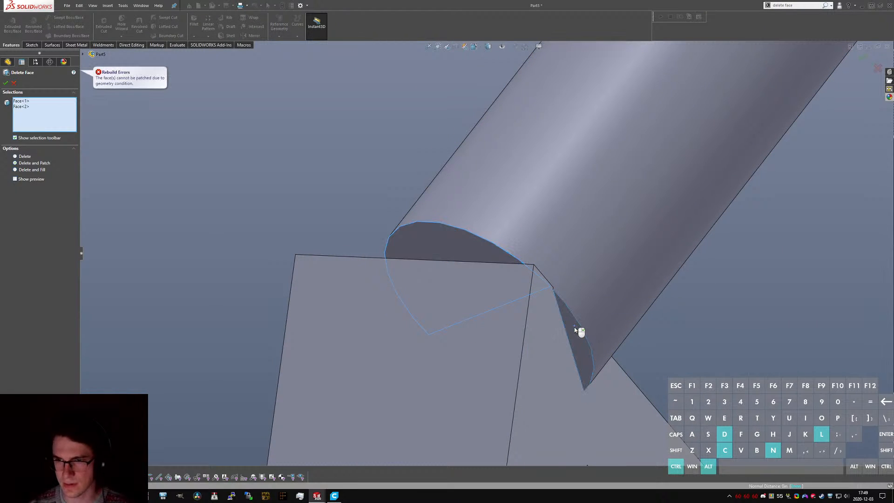
key("Escape")
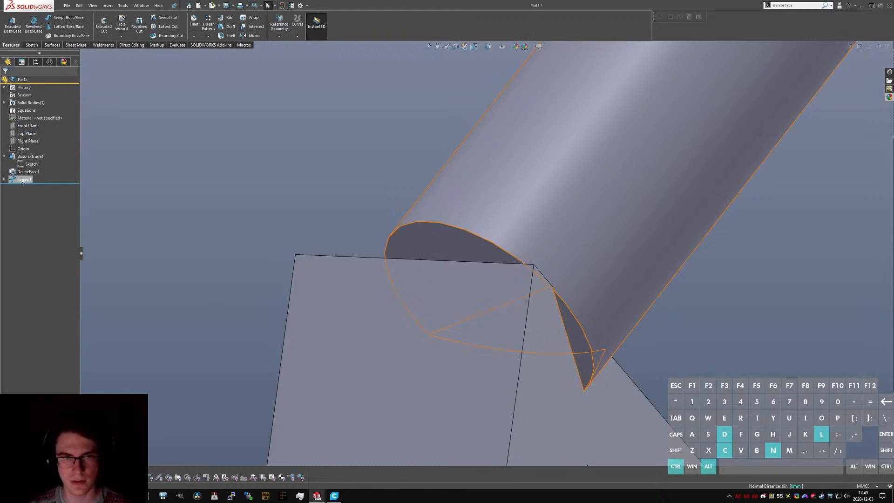
- Delete the sweep feature, keeping its 3D sketch
left_click(21, 181)
key("Delete")
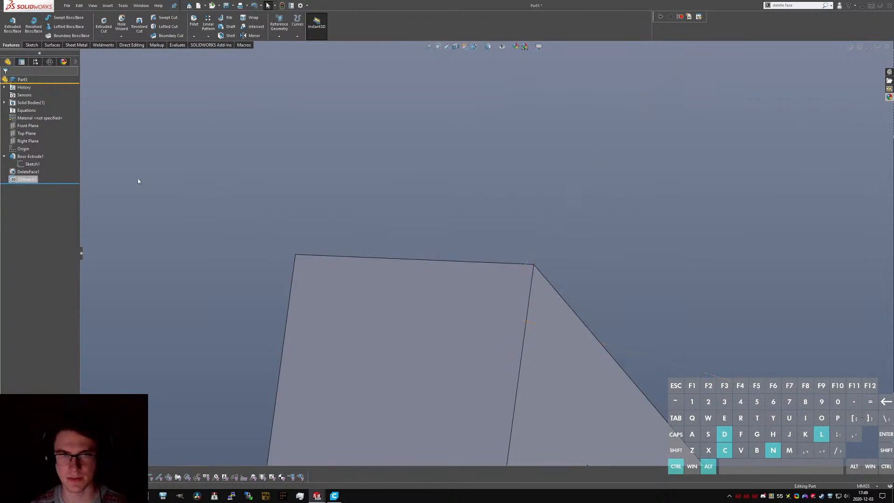
- Create a reference plane through the slanted line's upper end point, perpendicular to the line
middle_click_drag(138, 181, 759, 306)
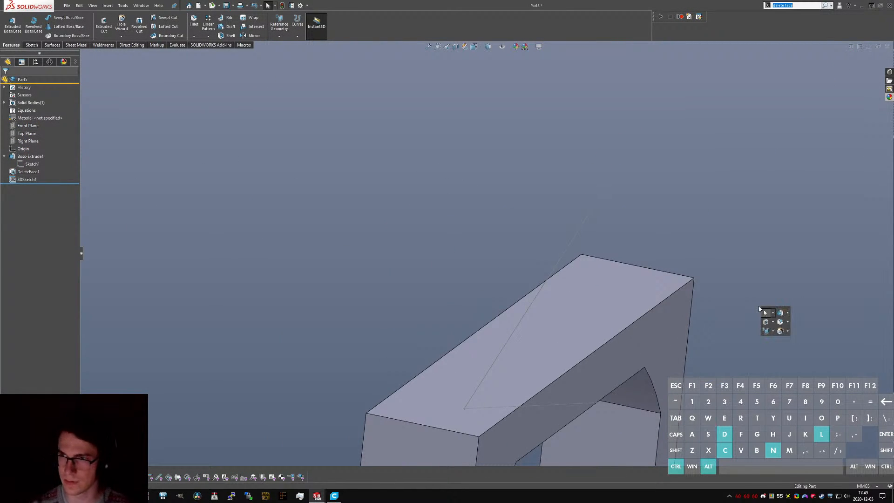
type("plane")
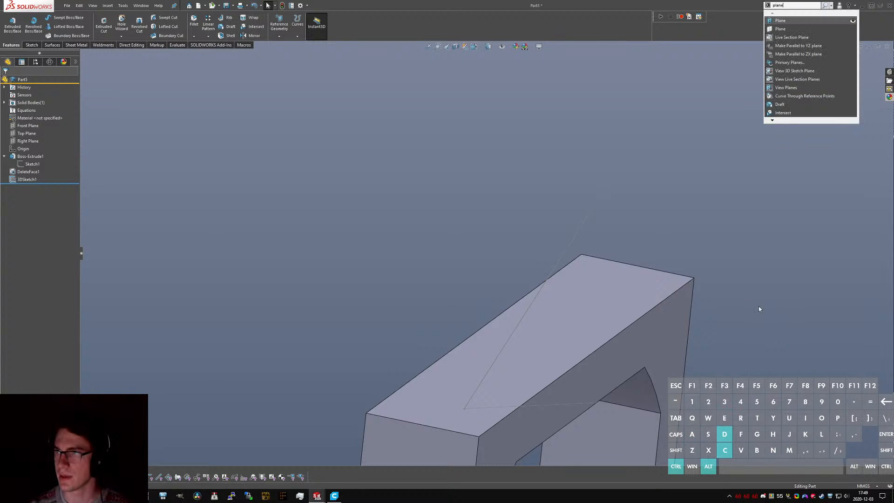
key("Return")
left_click(627, 155)
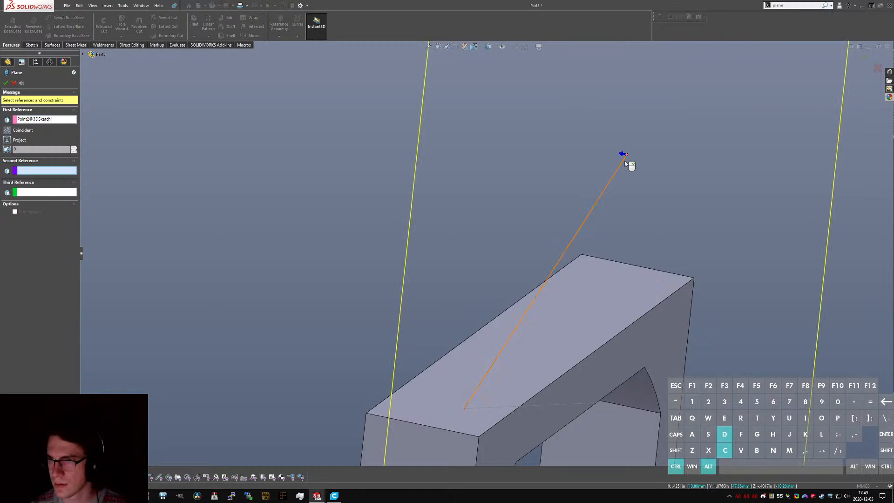
left_click(624, 161)
right_click(625, 160)
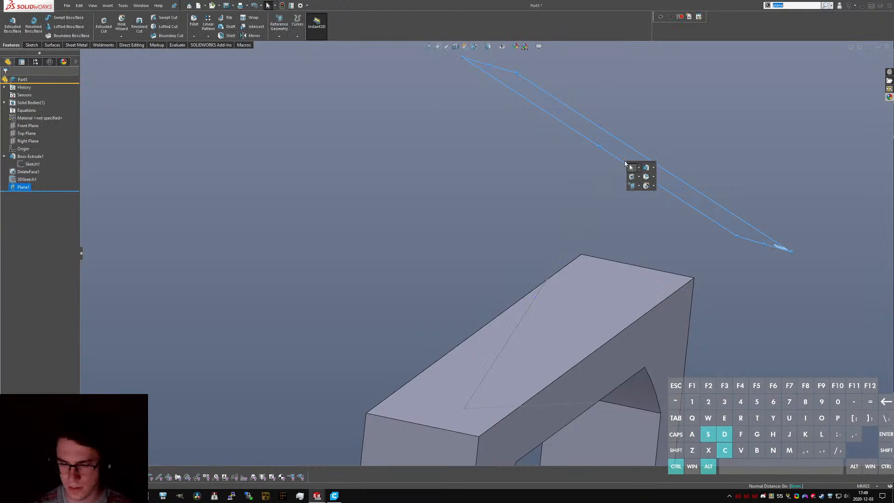
- Start a new 3D sketch with the new reference plane selected
type("sketch")
key("Return")
key("Escape")
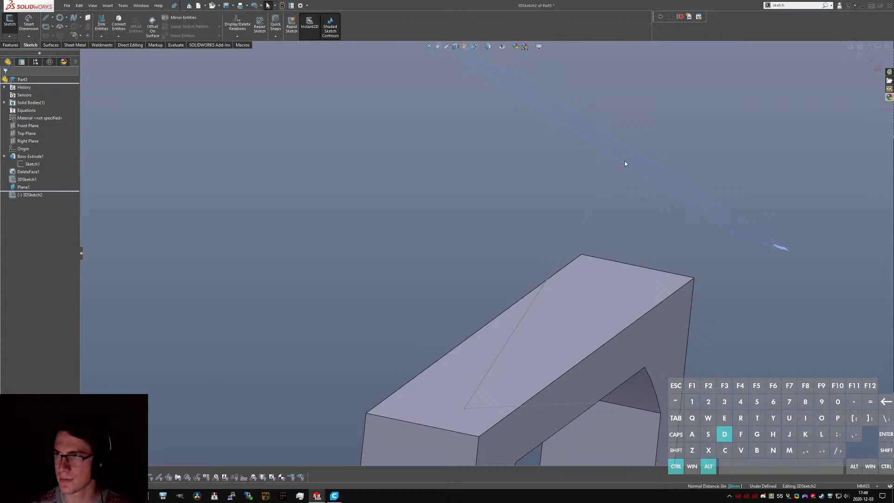
- Try to start a regular 2D sketch on the new reference plane
type("ssketch")
key("Down")
key("Down")
key("Down")
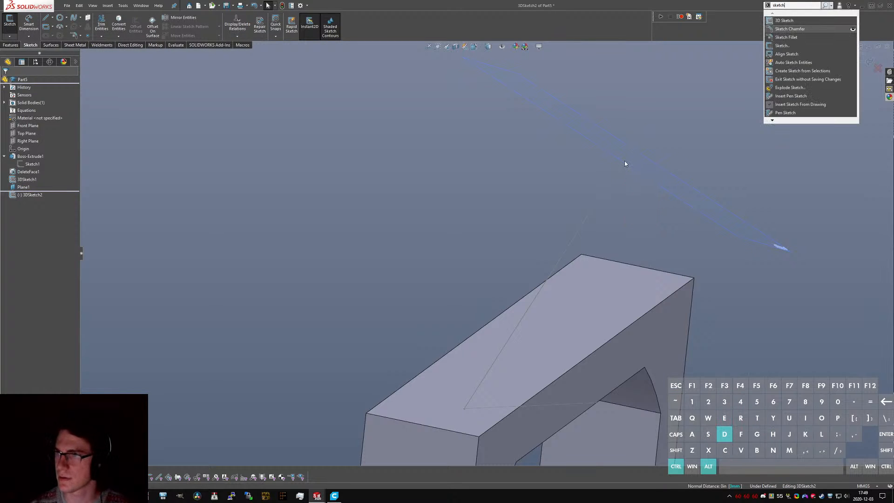
key("Return")
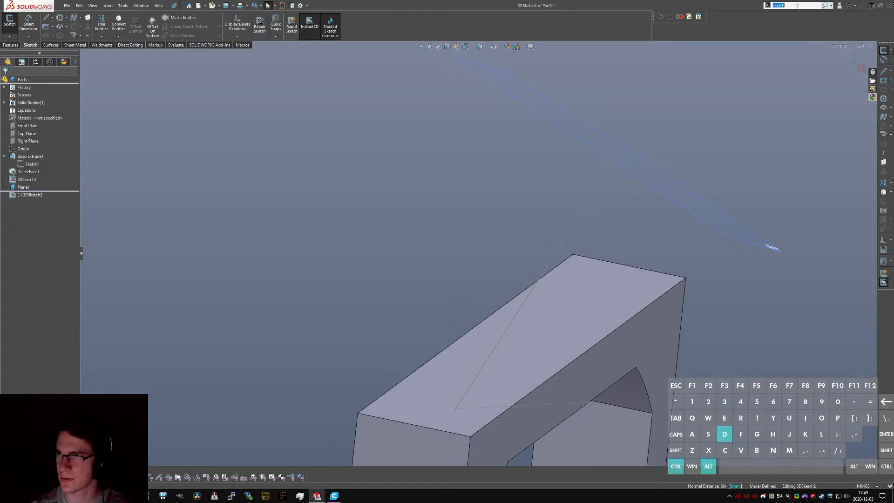
- Hide the Sketch toolbar
left_click(128, 6)
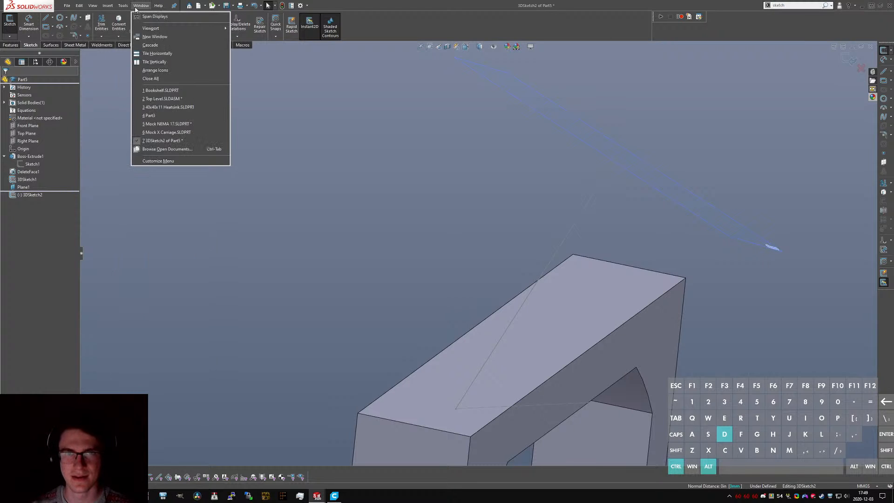
mouse_move(77, 6)
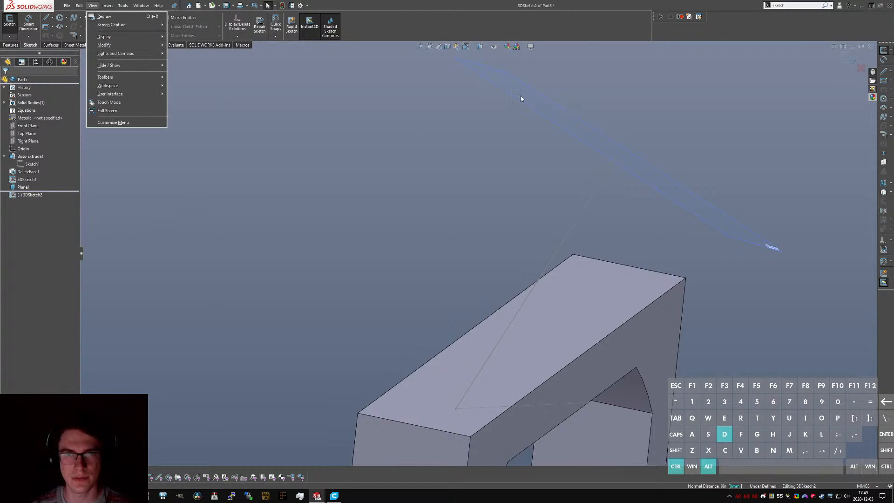
right_click(588, 32)
mouse_move(607, 61)
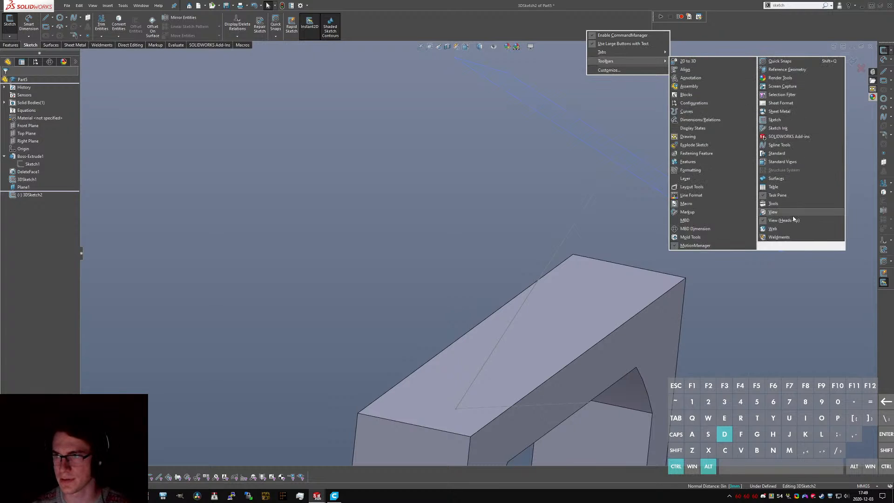
left_click(776, 120)
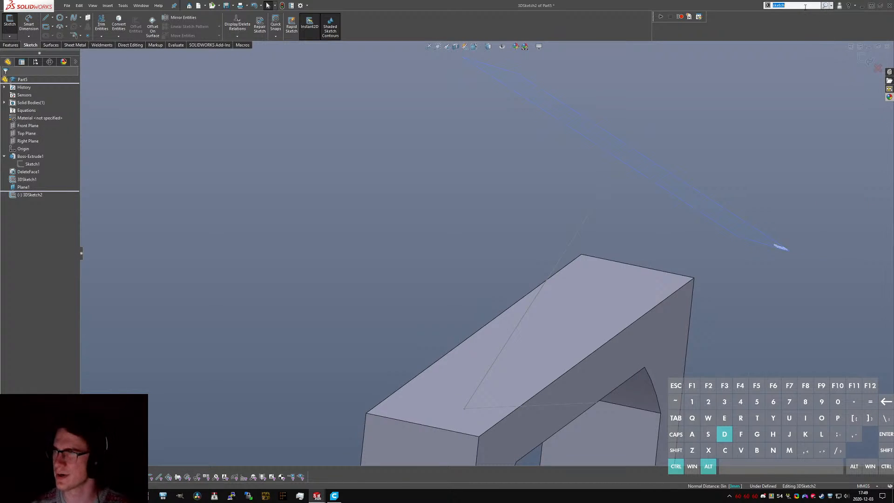
type("sketch")
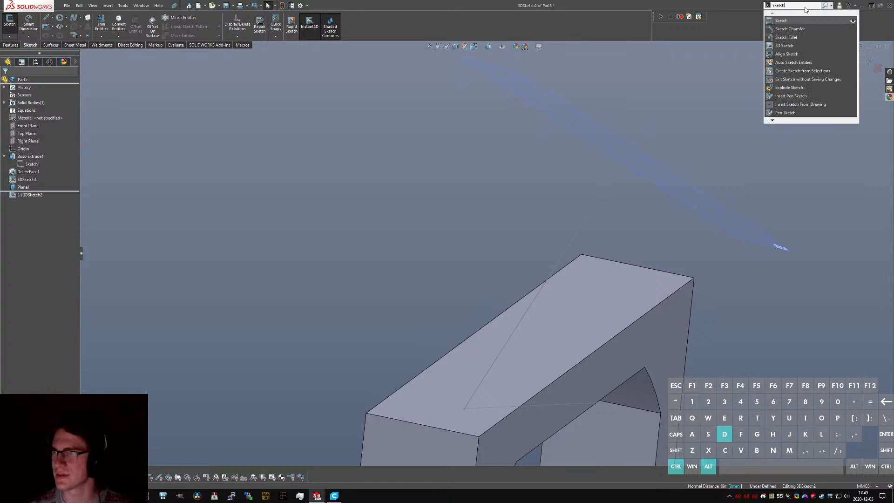
key("Return")
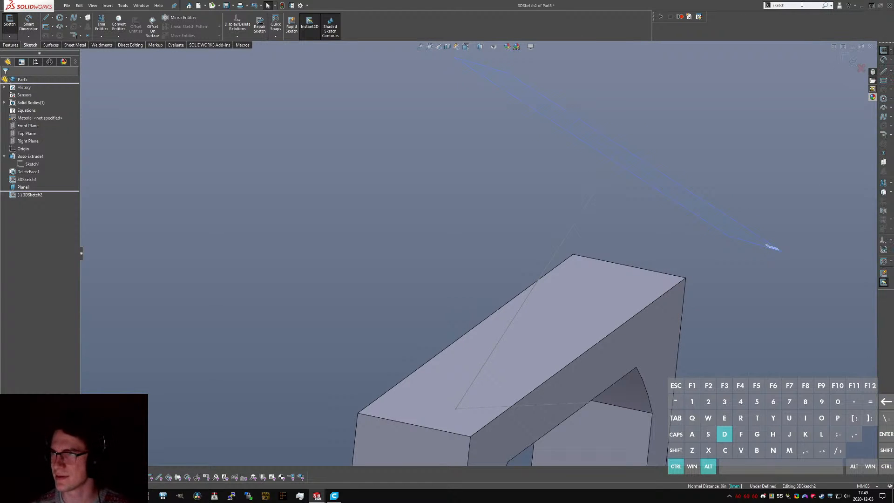
left_click(9, 36)
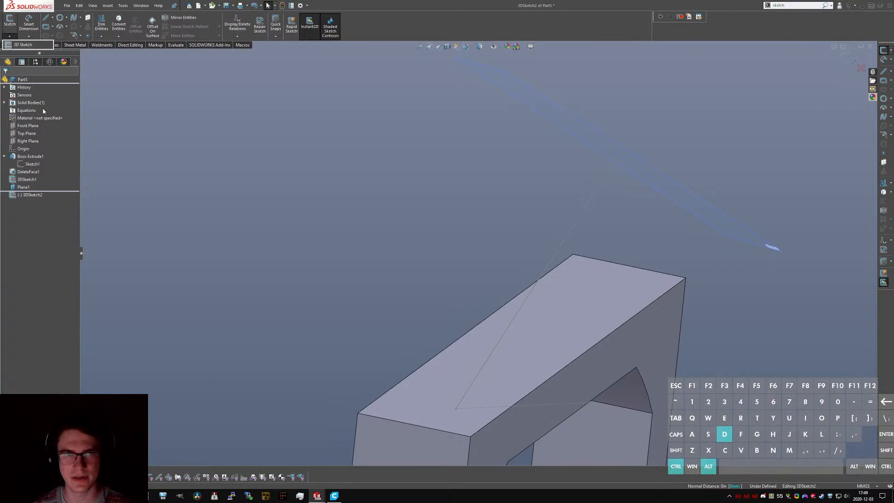
left_click(428, 164)
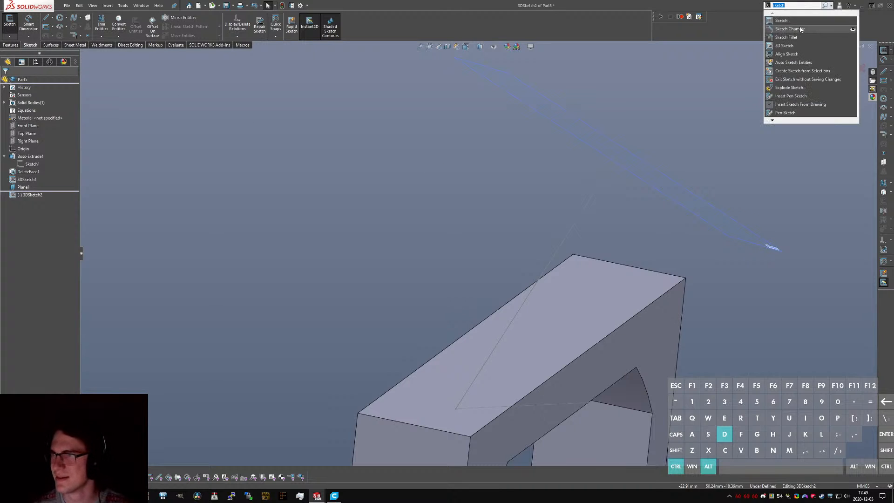
left_click(797, 22)
- Leave the empty 3D sketch and start a regular 2D sketch on the plane perpendicular to the slanted line
mouse_move(717, 141)
middle_mouse_down()
mouse_move(630, 160)
mouse_move(592, 191)
middle_mouse_up()
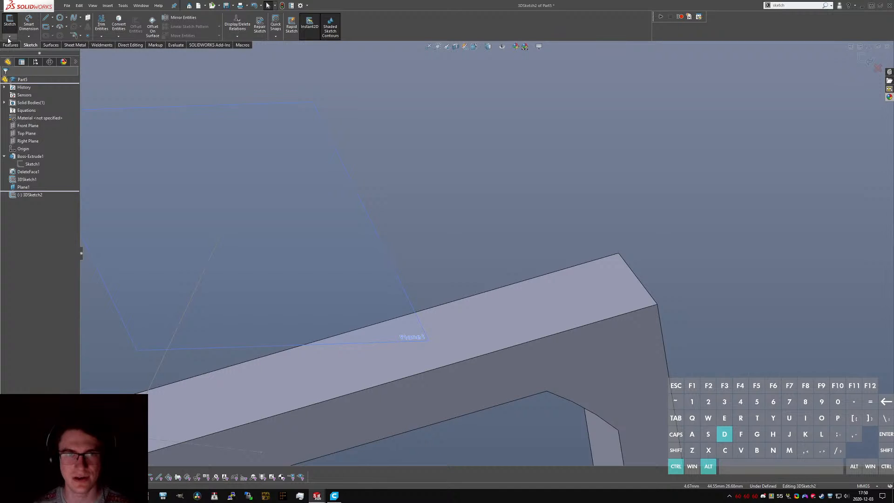
left_click(9, 37)
left_click(20, 44)
left_click(30, 45)
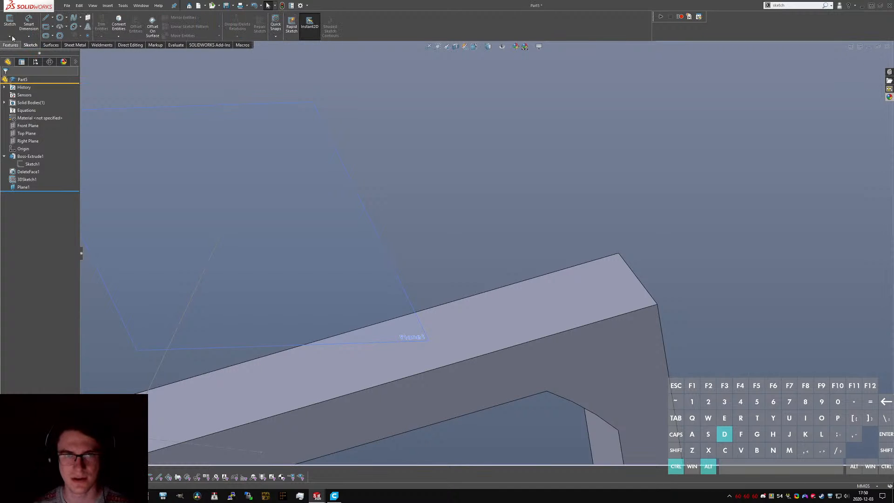
left_click(9, 21)
left_click(296, 230)
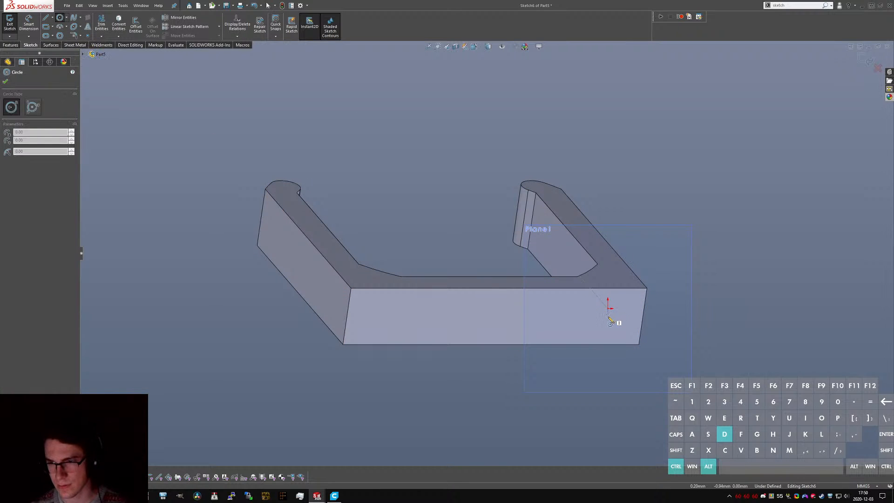
- Sketch a circle about 8.9 mm in diameter centred on the slanted line's end point at the sketch origin
middle_click_drag(610, 321, 596, 333)
left_click(590, 321)
left_click(617, 325)
- Dimension the circle's diameter and set it to 10 mm
key("d")
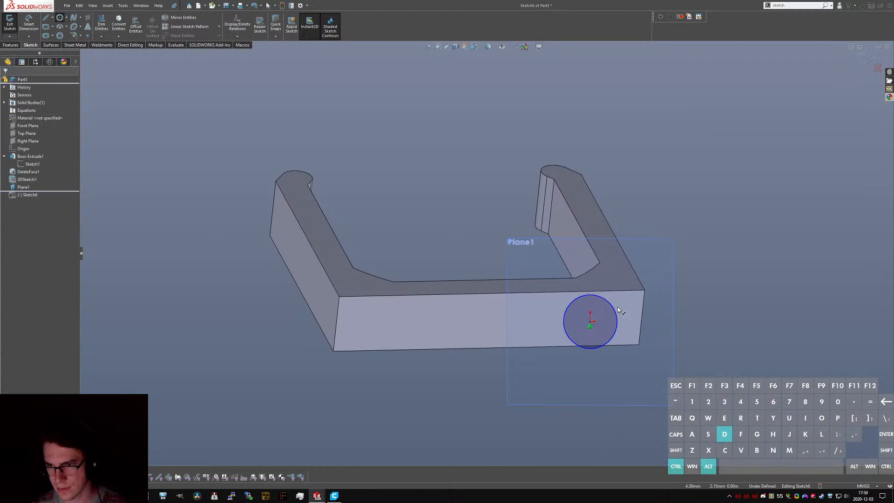
left_click(616, 313)
left_click(694, 289)
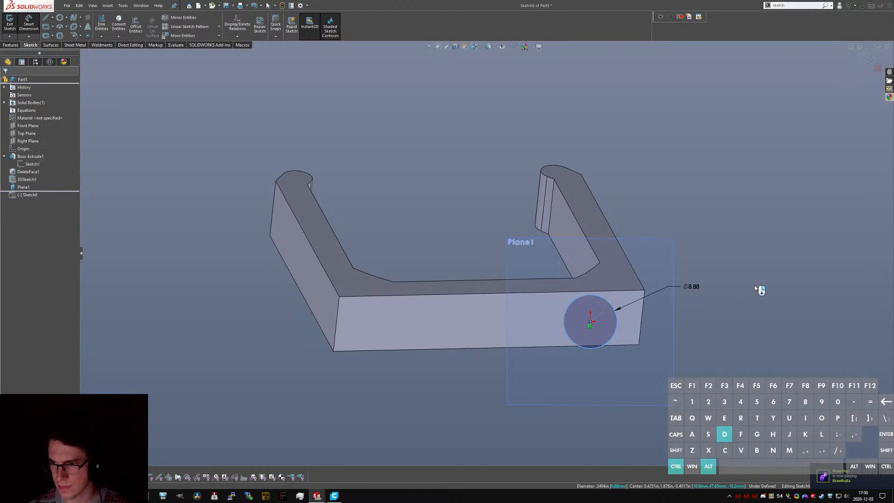
type("10")
key("Return")
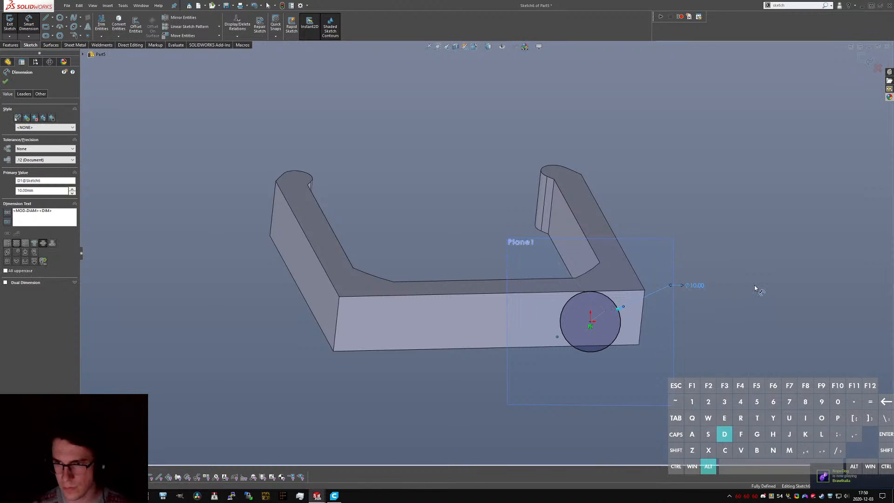
scroll(581, 306, "down", 3)
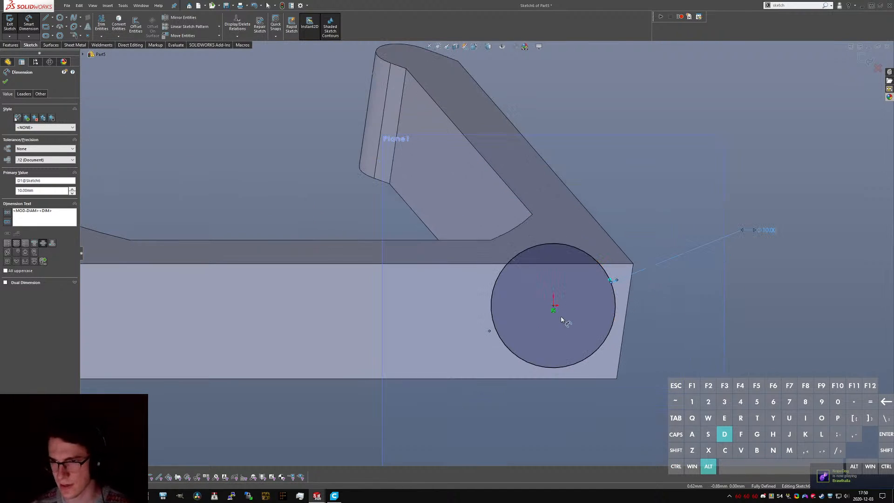
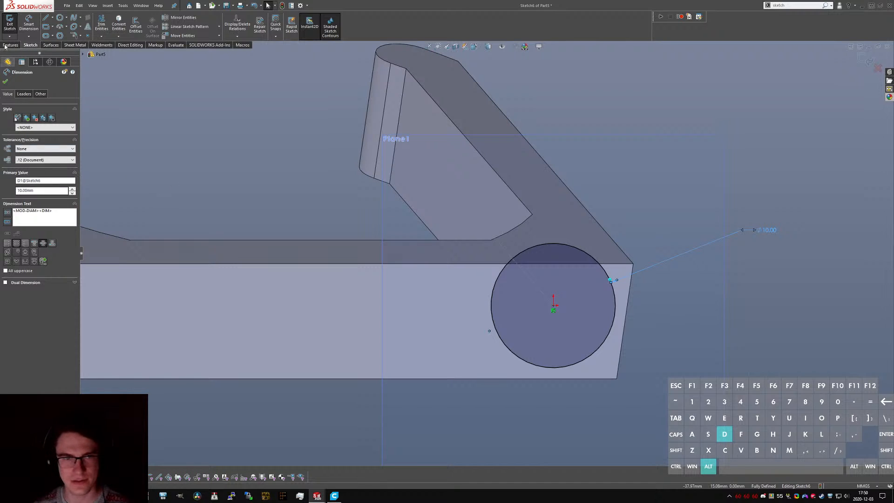
- Extrude the 10 mm circle up to the fork body, merged with it
left_click(9, 23)
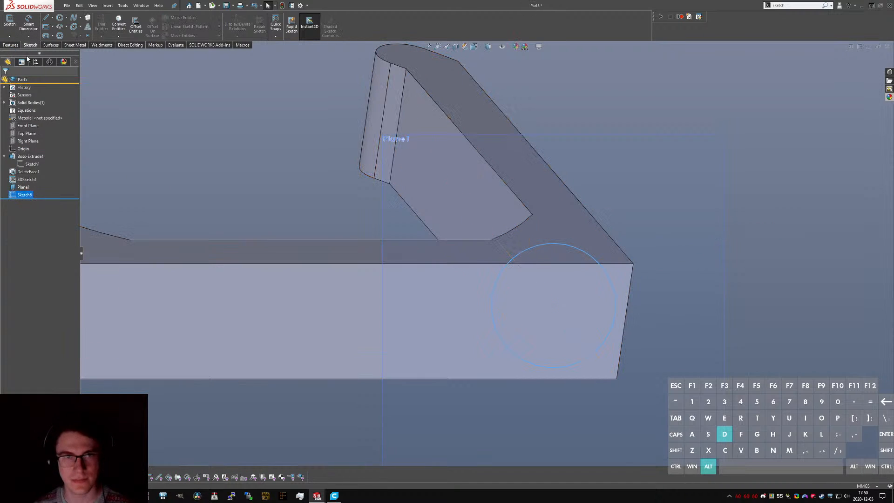
left_click(10, 45)
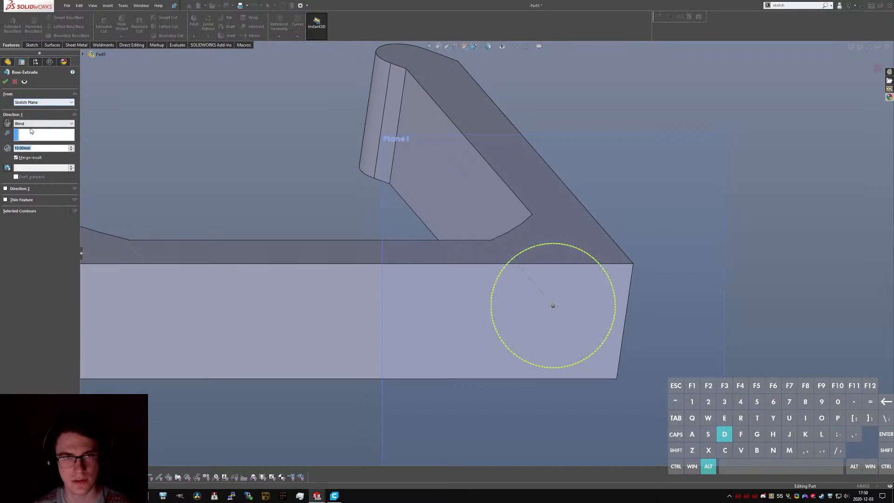
double_click(33, 125)
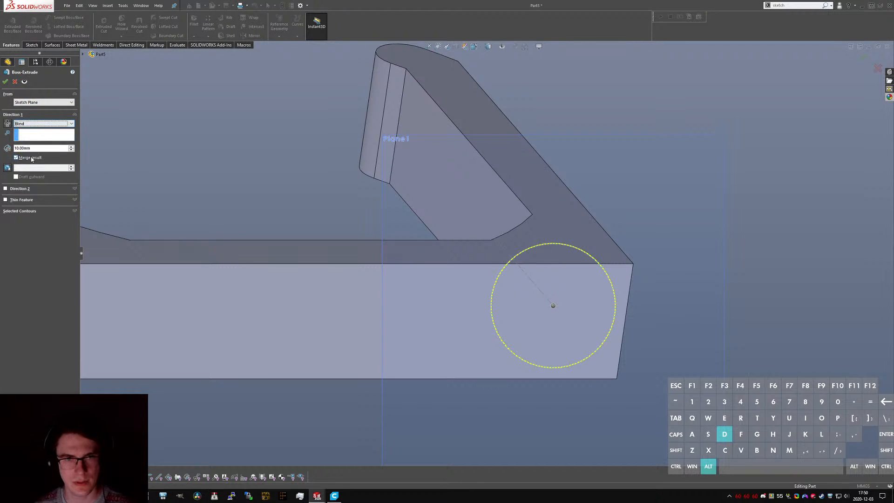
left_click(31, 125)
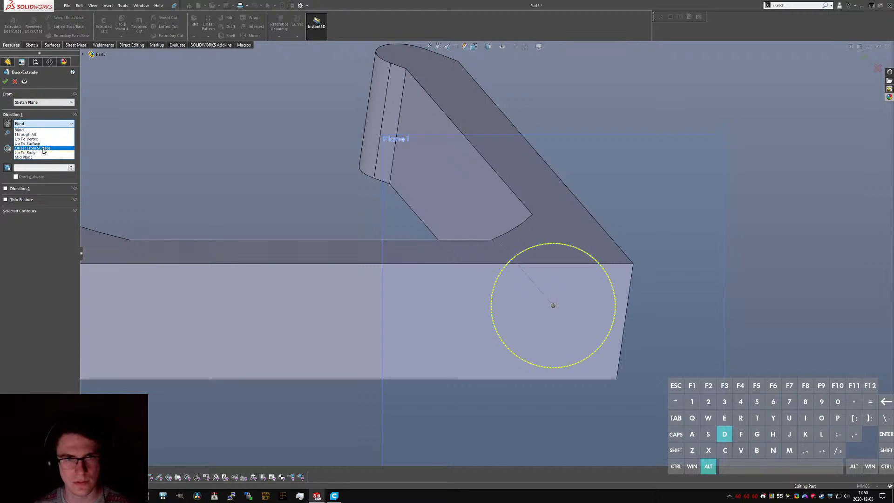
left_click(33, 153)
left_click(440, 313)
right_click(441, 313)
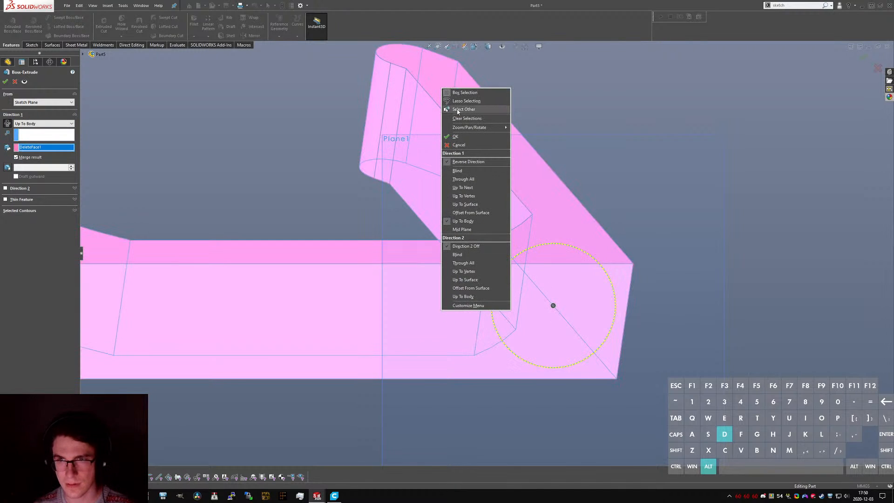
left_click(465, 143)
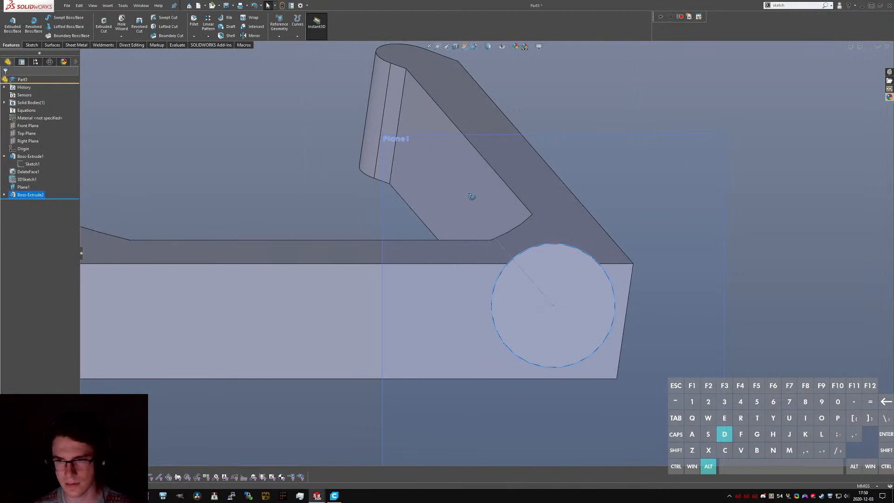
- Hide the 3D sketch that guides the cylinder's axis
scroll(473, 197, "up", 4)
middle_click_drag(472, 197, 357, 247)
right_click(31, 179)
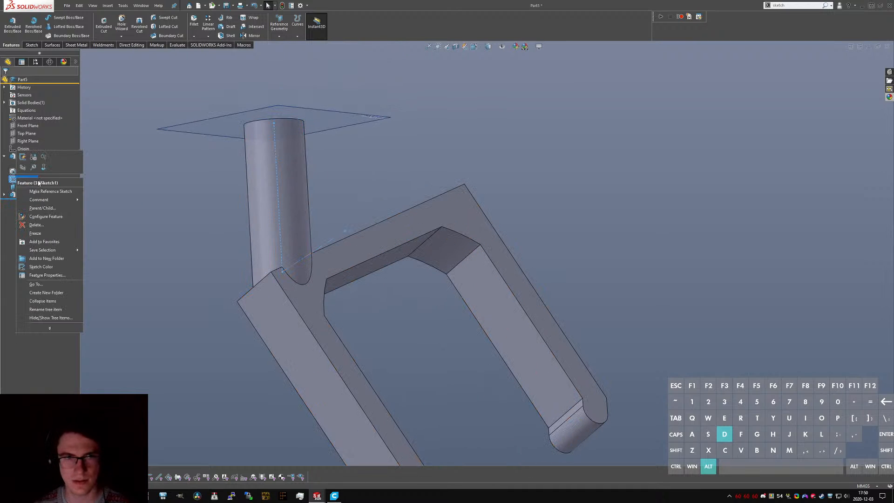
left_click(24, 169)
- Examine from several sides how the cylinder joins the fork's corner
middle_click_drag(405, 189, 455, 225)
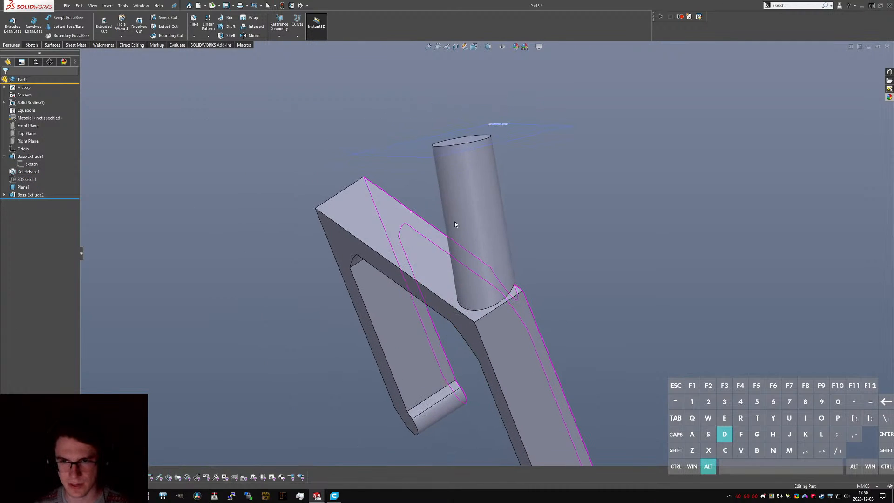
scroll(512, 288, "down", 4)
middle_click_drag(493, 289, 535, 295)
scroll(508, 280, "up", 4)
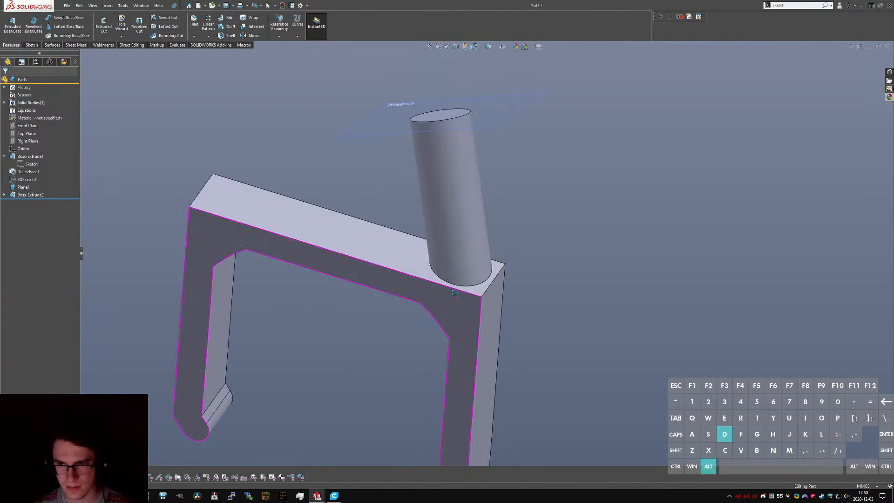
middle_click_drag(477, 274, 470, 347)
scroll(443, 235, "up", 2)
scroll(540, 285, "down", 4)
scroll(444, 277, "up", 3)
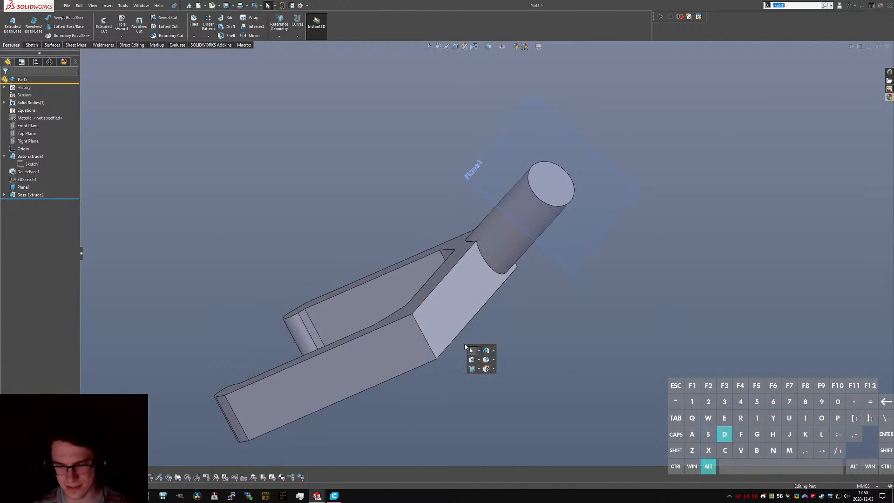
- Set up a 5 mm fillet on the fork's far outer corner edge and the edges where the cylinder meets the fork
type("fillet")
key("Return")
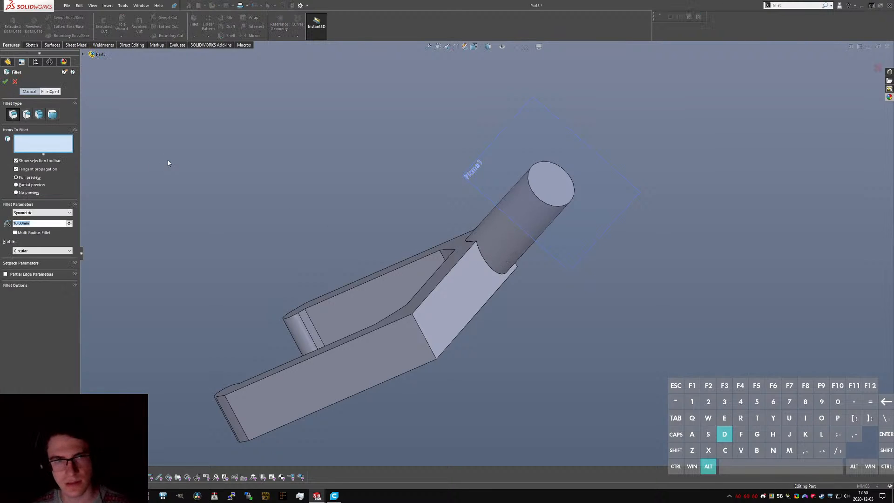
type("5")
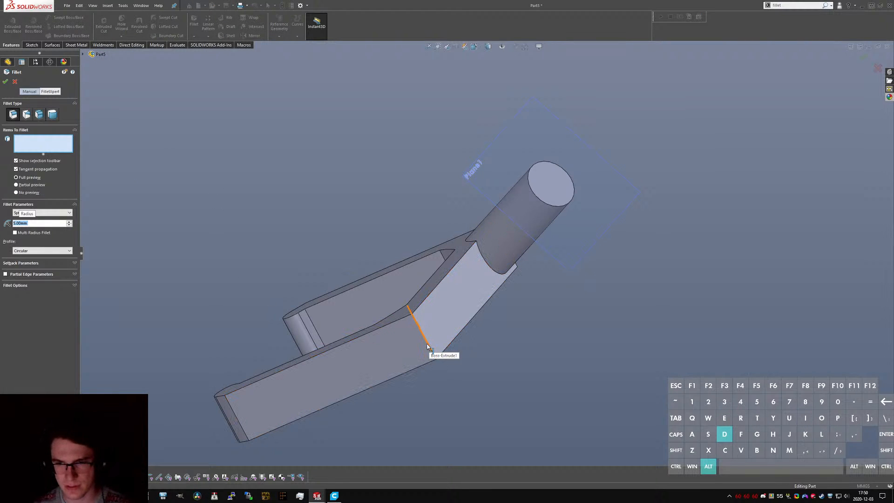
left_click(429, 347)
middle_click_drag(428, 347, 424, 327)
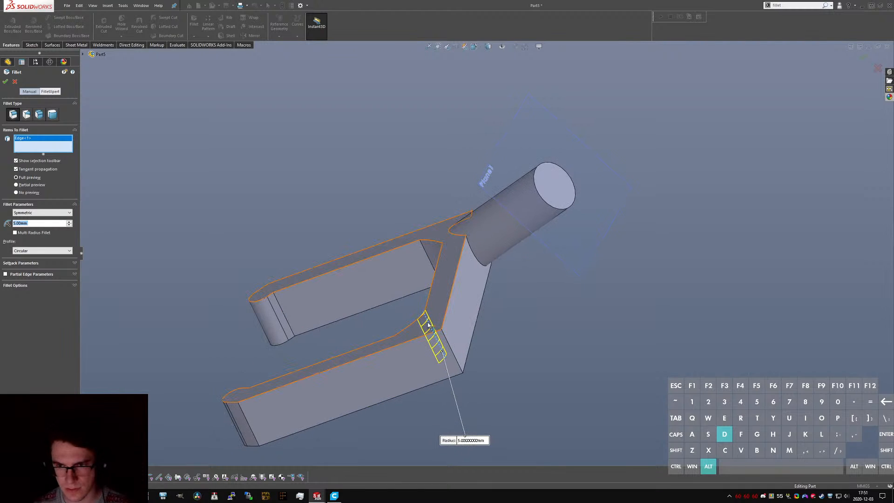
left_click(428, 323)
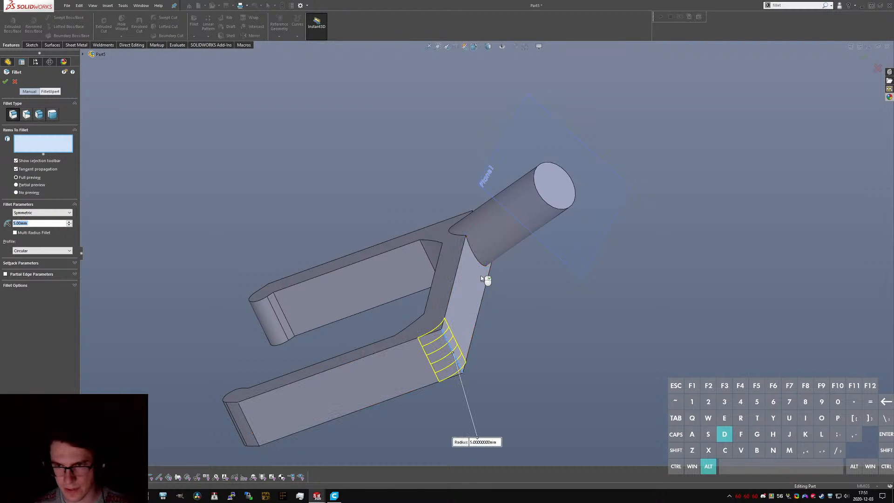
left_click(483, 278)
left_click(462, 239)
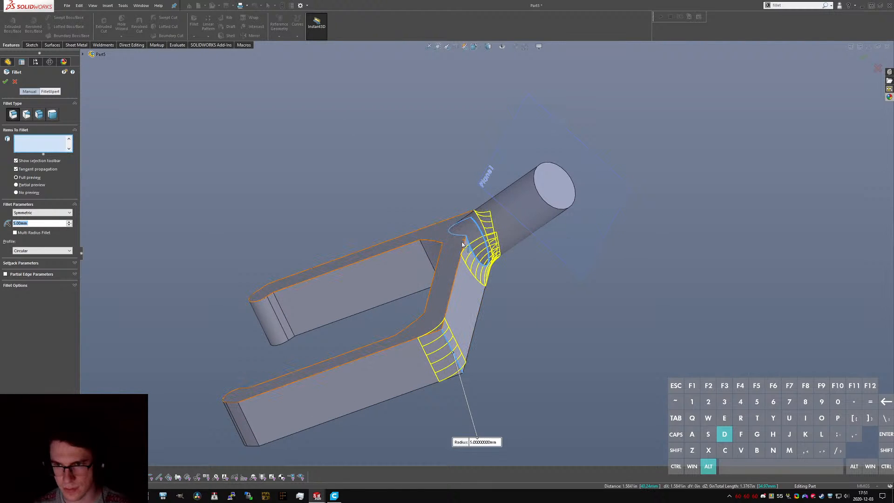
middle_click_drag(462, 239, 348, 236)
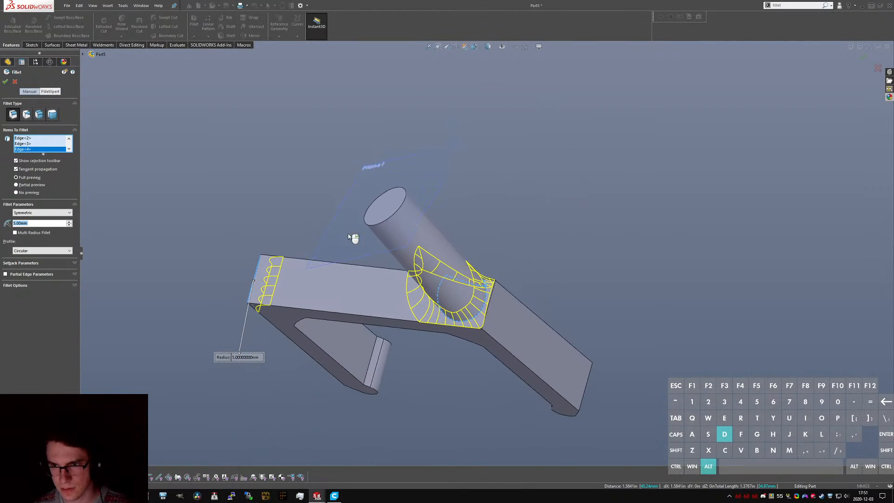
- Swap the cylinder's joint edges in the fillet selection for the fork's corner edge beside the cylinder
left_click(487, 313)
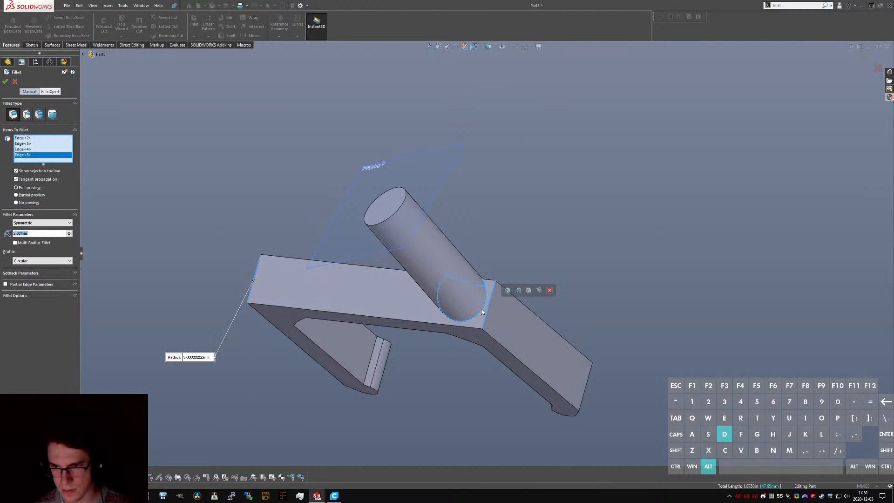
left_click(482, 312)
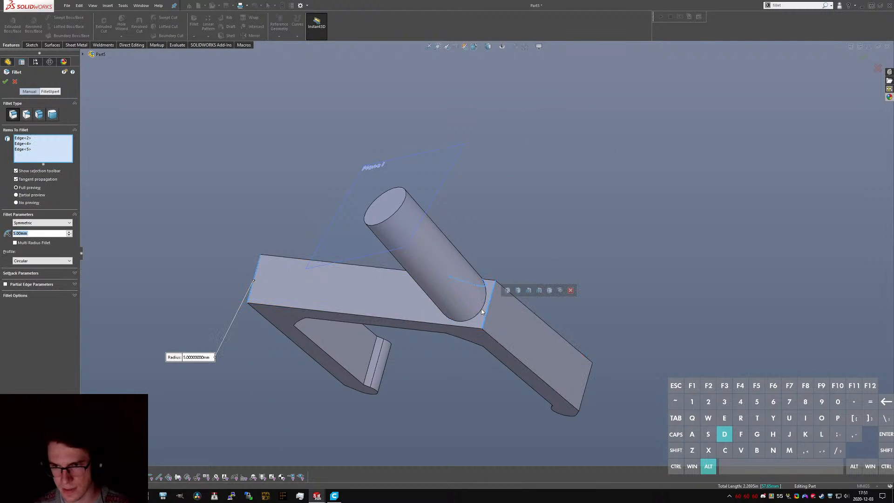
left_click(464, 281)
middle_click_drag(460, 294, 496, 161)
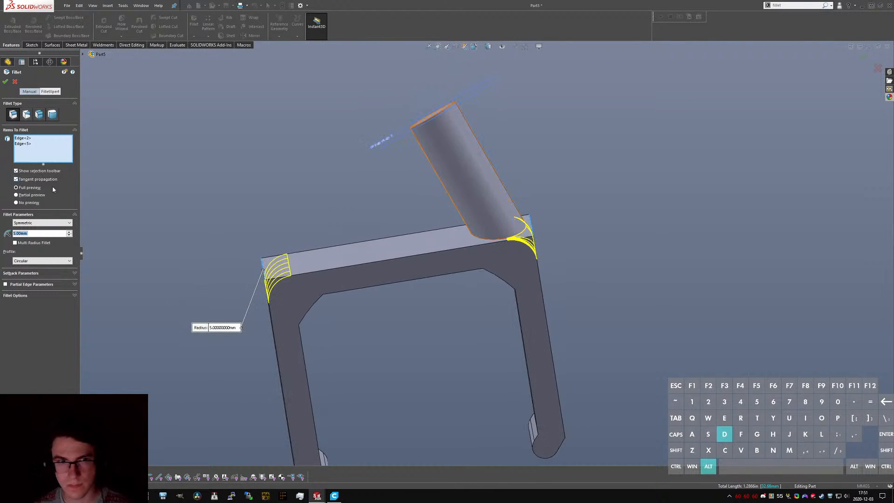
- Try the Keep edge and Keep surface overflow types for the fillet and return to Default
left_click(24, 296)
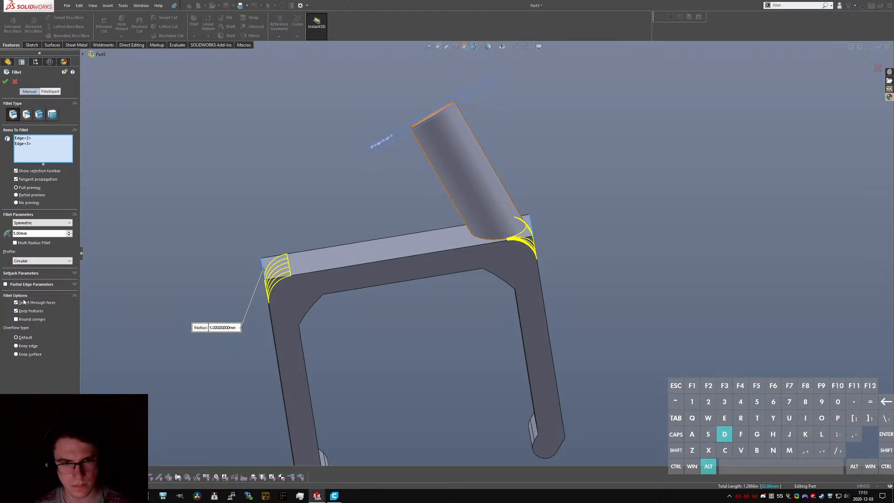
left_click(28, 347)
scroll(463, 241, "down", 4)
middle_click_drag(535, 219, 489, 233)
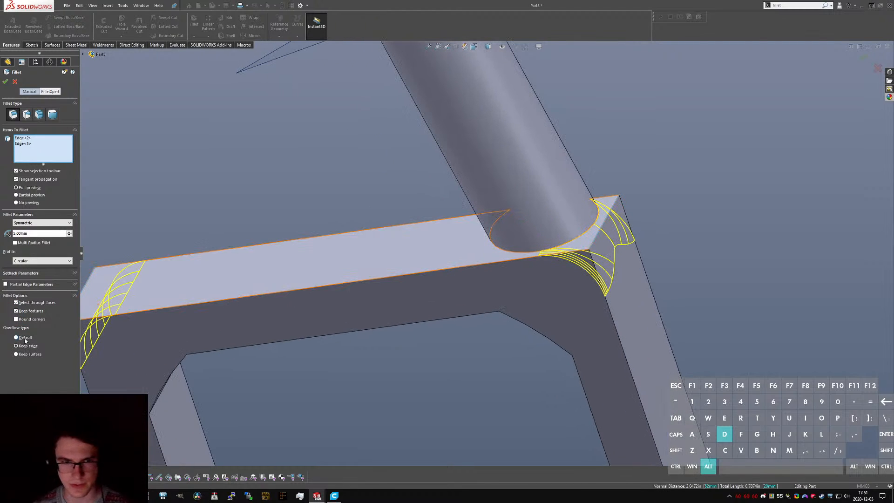
left_click(30, 355)
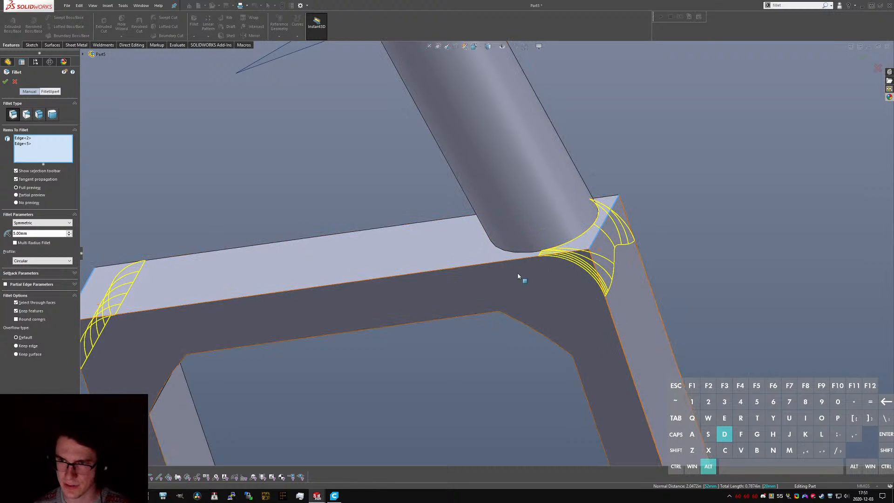
- Replace the corner edge beside the cylinder with the cylinder's joint edges and apply the 5 mm fillet
middle_click_drag(518, 276, 599, 188)
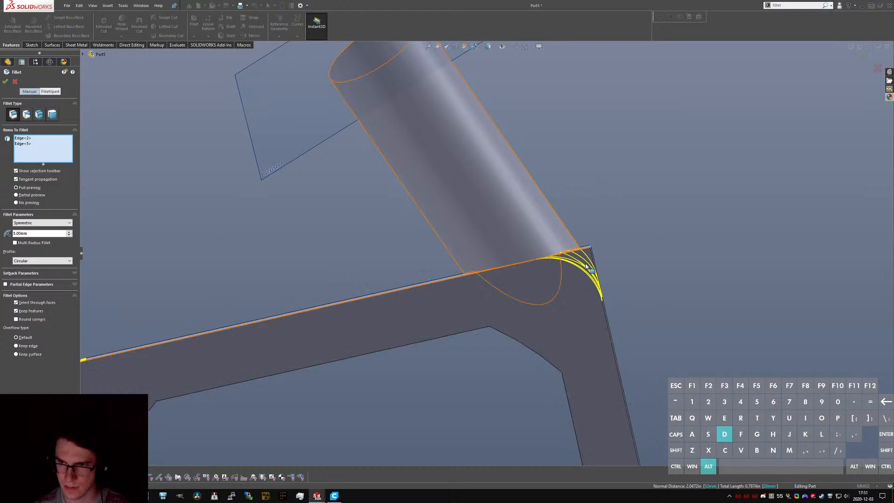
middle_click_drag(575, 252, 615, 253)
left_click(598, 249)
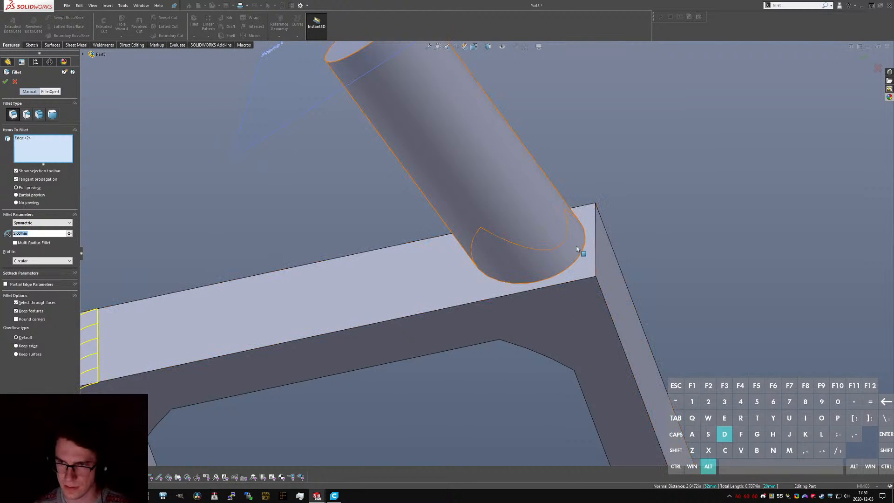
left_click(576, 225)
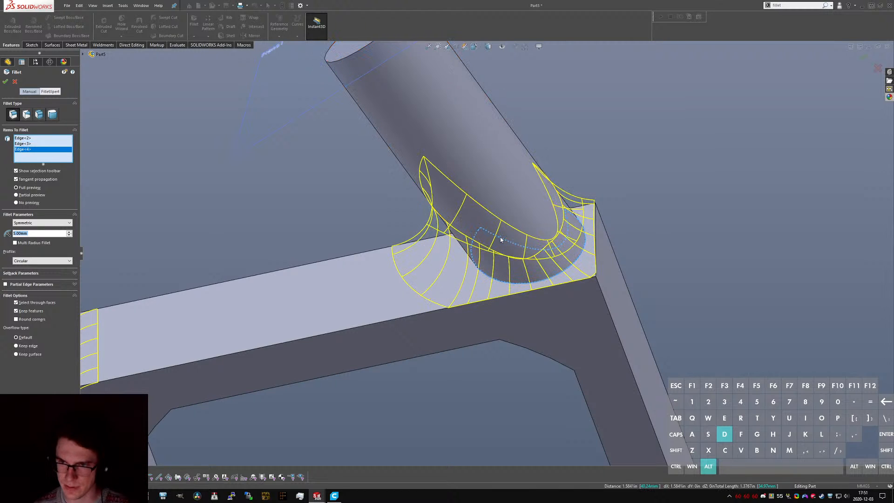
key("Return")
middle_click_drag(534, 259, 599, 295)
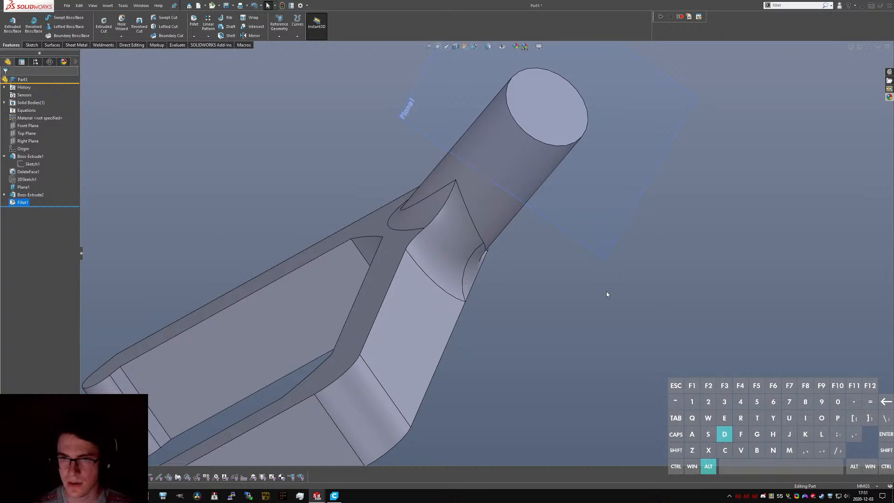
type("schamfer")
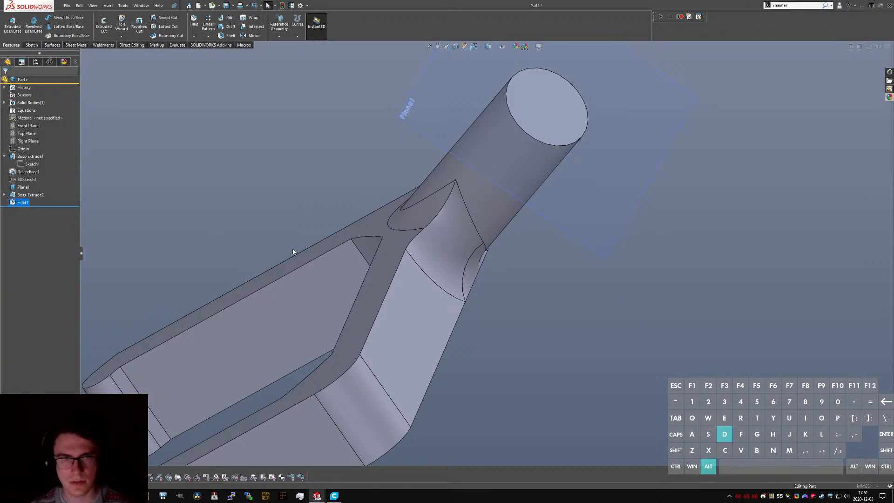
left_click(39, 106)
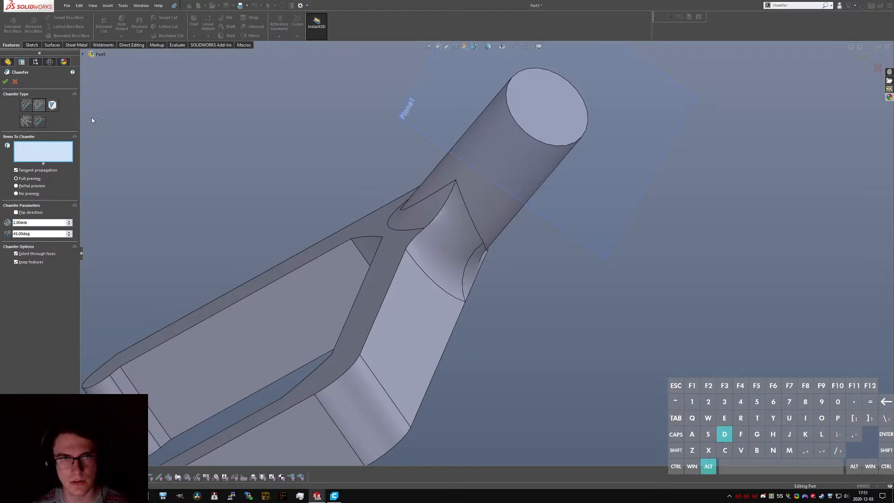
right_click(390, 291)
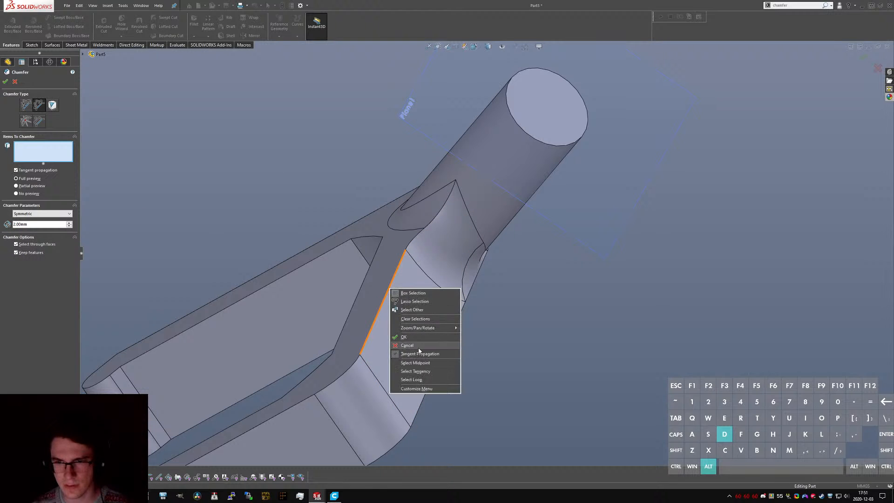
left_click(415, 371)
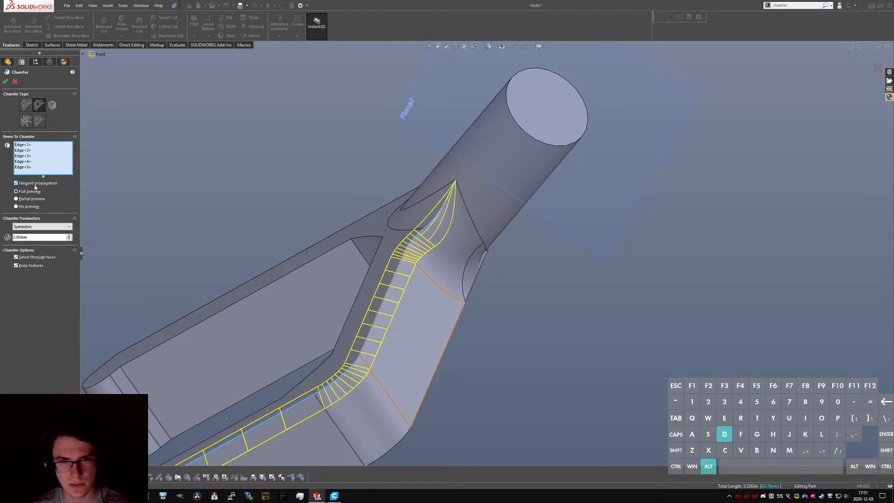
middle_click_drag(361, 214, 304, 147)
key("Escape")
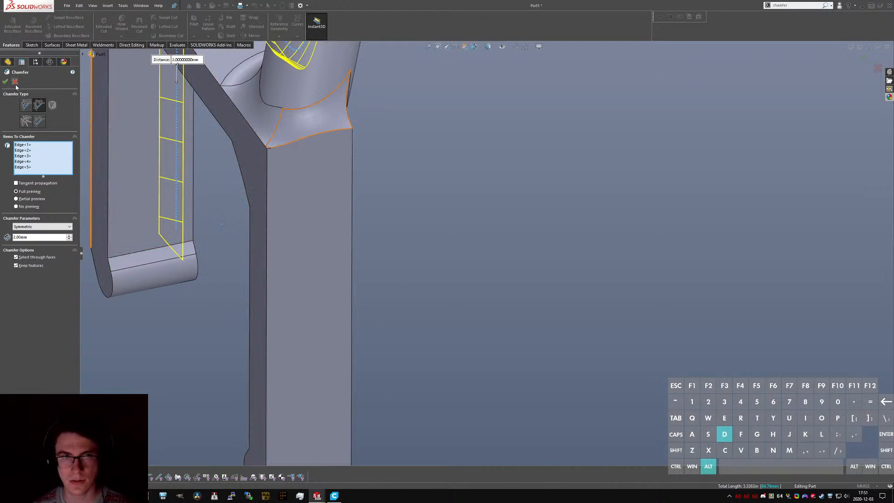
- Fillet the edge between the cylinder's blend and the adjacent leg's outer face with a 5 mm radius
key("alt+d")
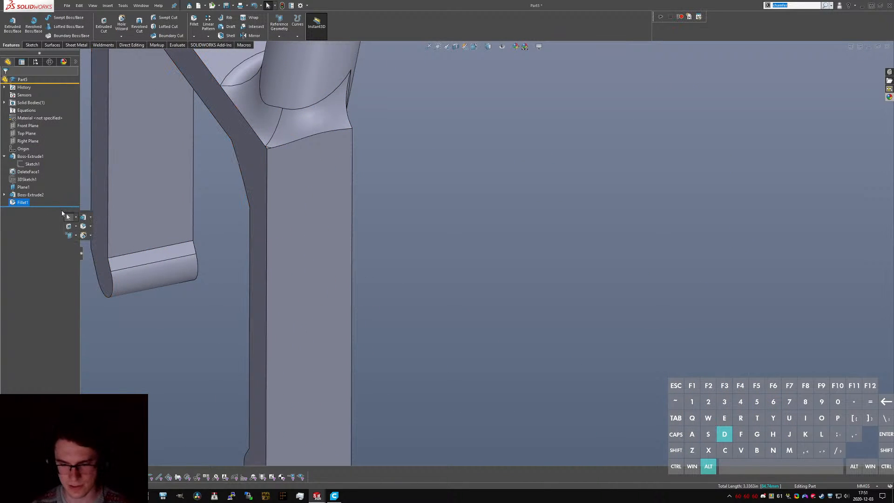
type("fillet")
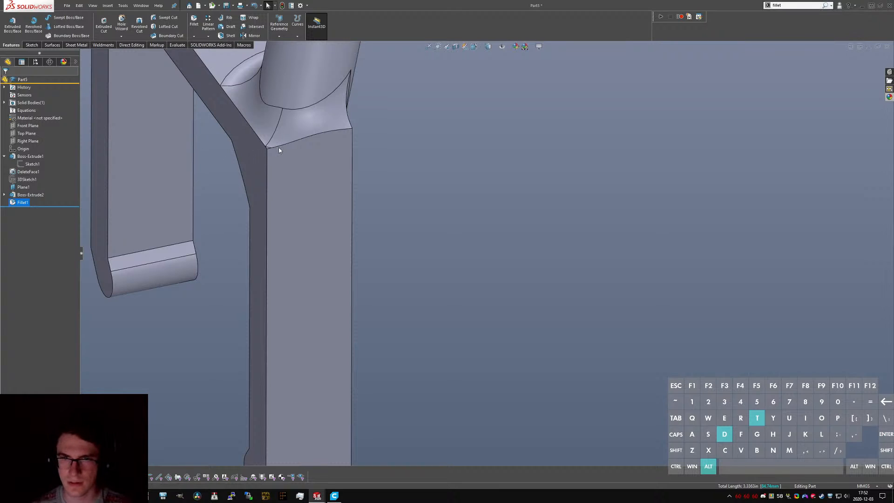
key("Return")
left_click(285, 148)
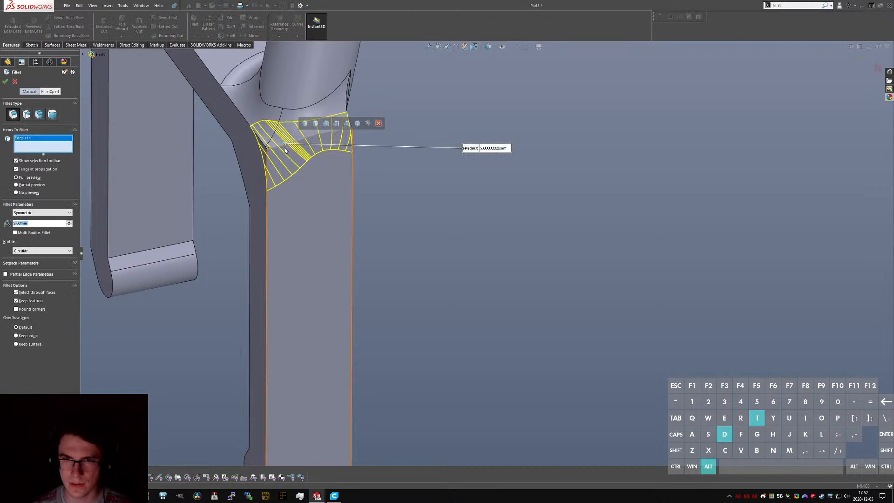
left_click(5, 82)
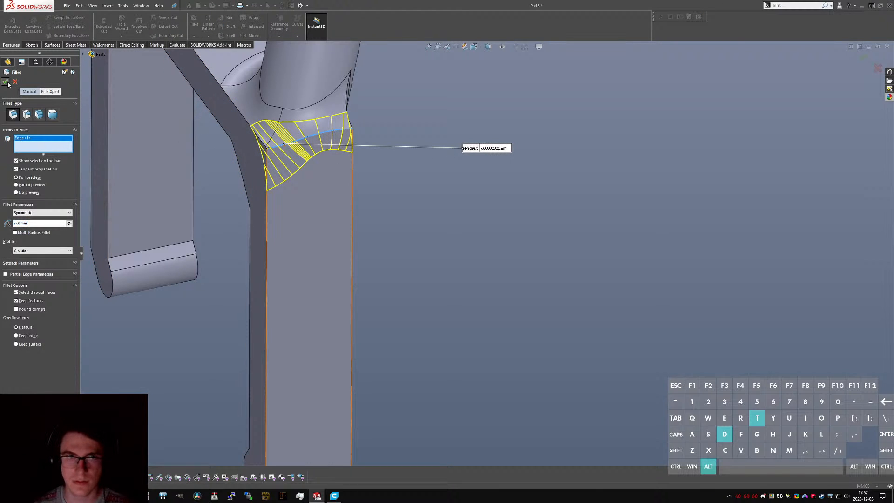
- Start a symmetric distance-distance chamfer and set its distance to 2 mm
scroll(252, 89, "down", 1)
middle_click_drag(302, 131, 256, 80)
scroll(377, 135, "up", 2)
middle_click_drag(377, 135, 591, 69)
type("schamfer")
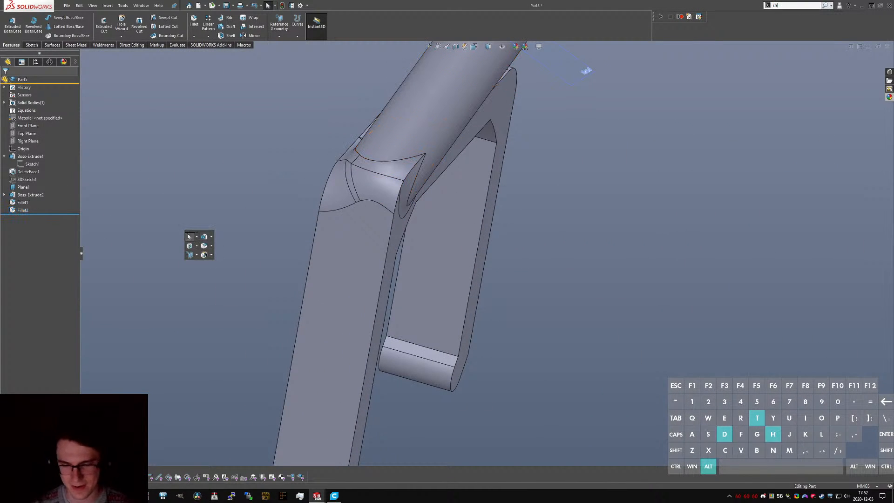
key("Return")
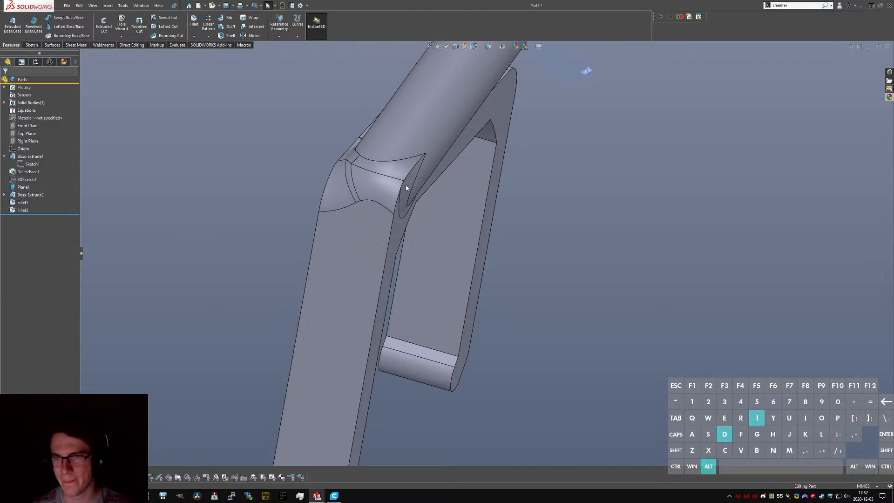
middle_click_drag(407, 185, 331, 196)
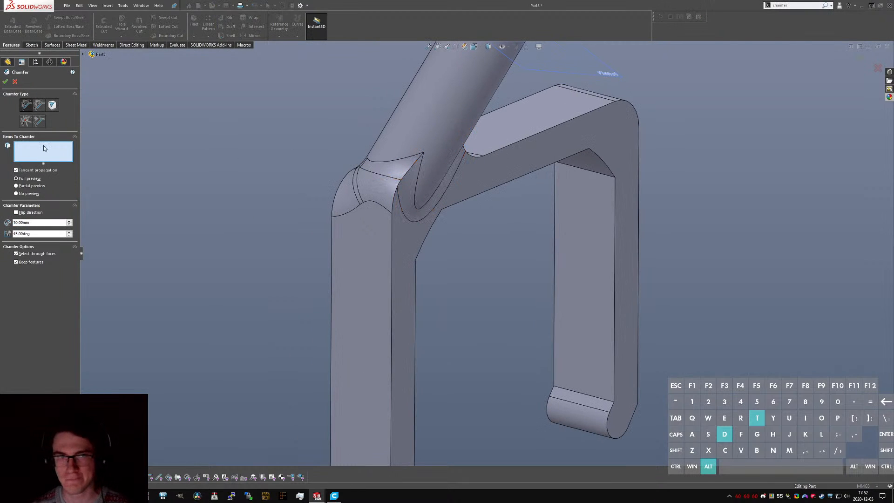
left_click(40, 107)
double_click(44, 223)
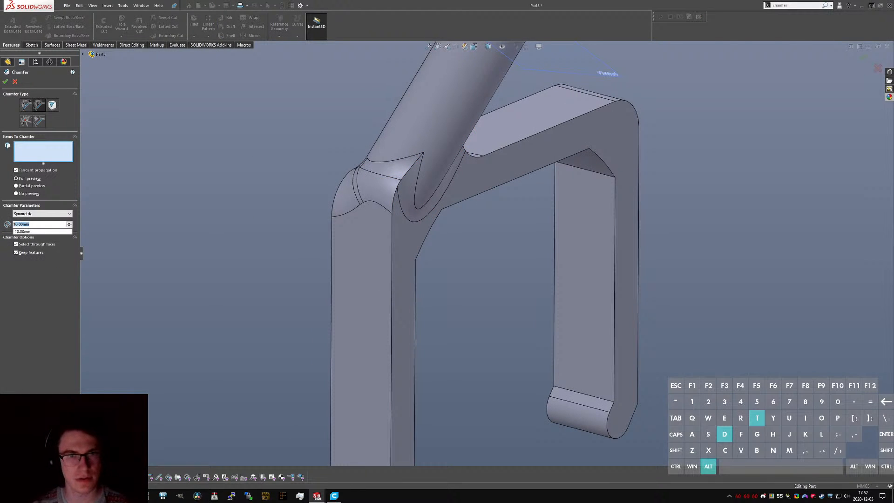
type("2")
key("Return")
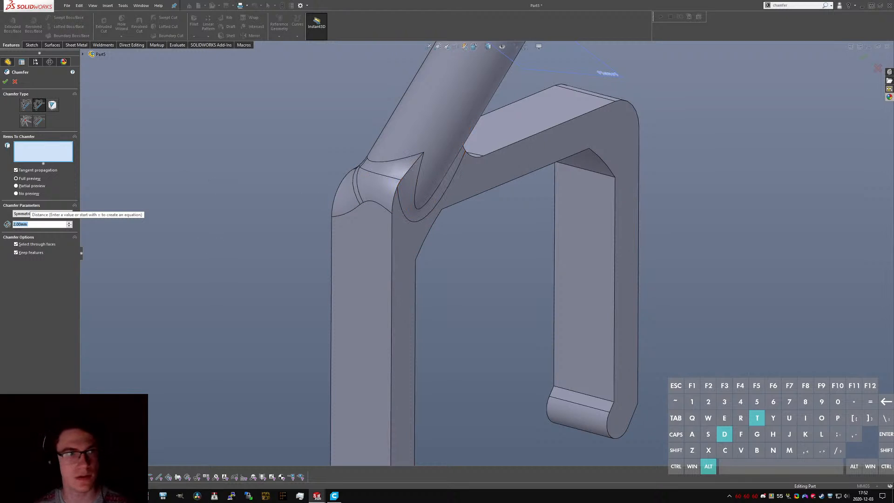
- Add the tangent edge chains along the crossbar's and near leg's outer edges on the front side to the chamfer
right_click(537, 134)
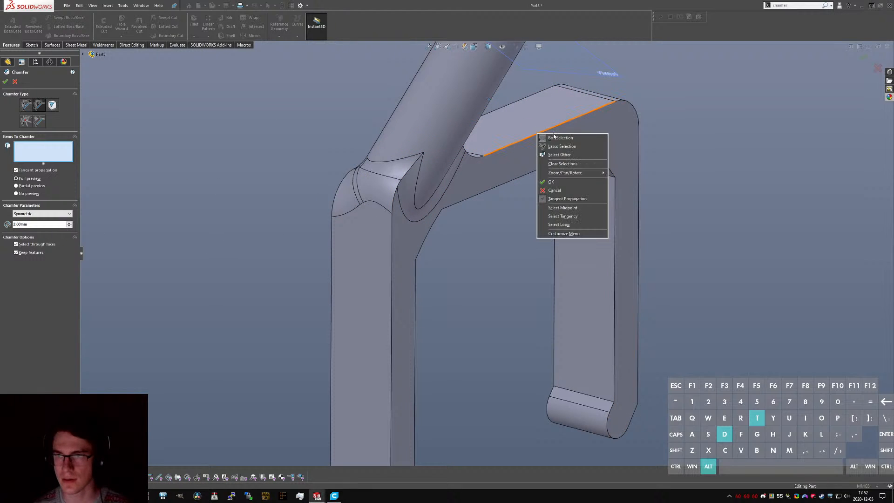
left_click(568, 215)
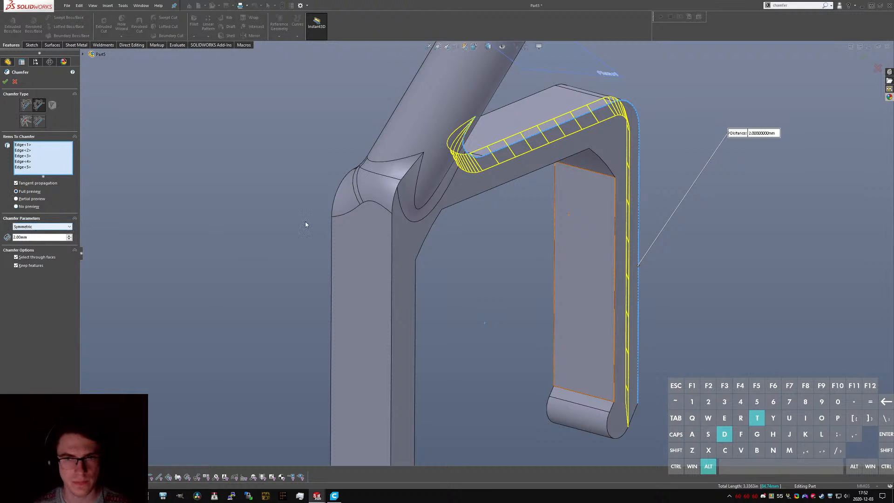
middle_click_drag(309, 223, 539, 226)
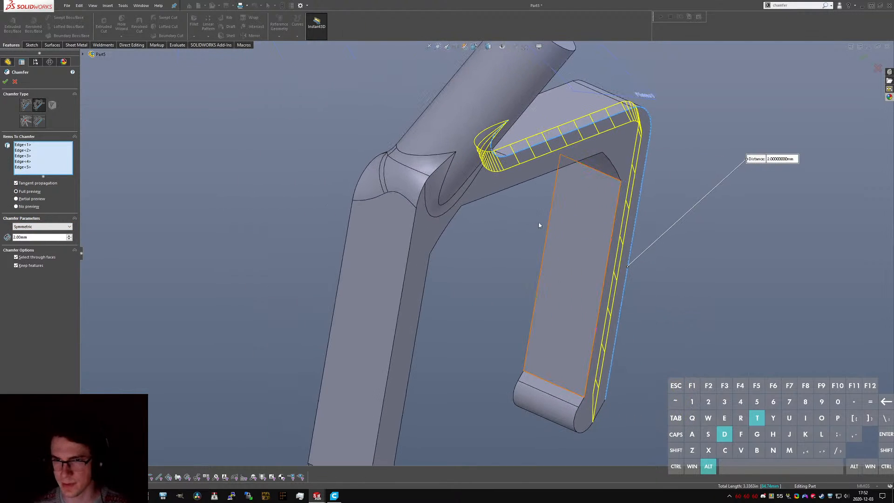
right_click(414, 222)
left_click(440, 304)
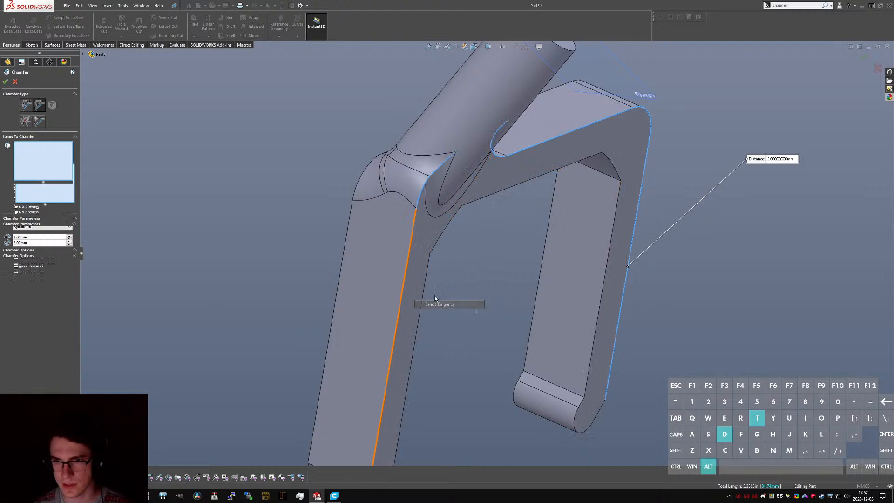
- Add the tangent edge chain on the opposite side of the near leg's outer face and apply the 2 mm chamfer
right_click(345, 252)
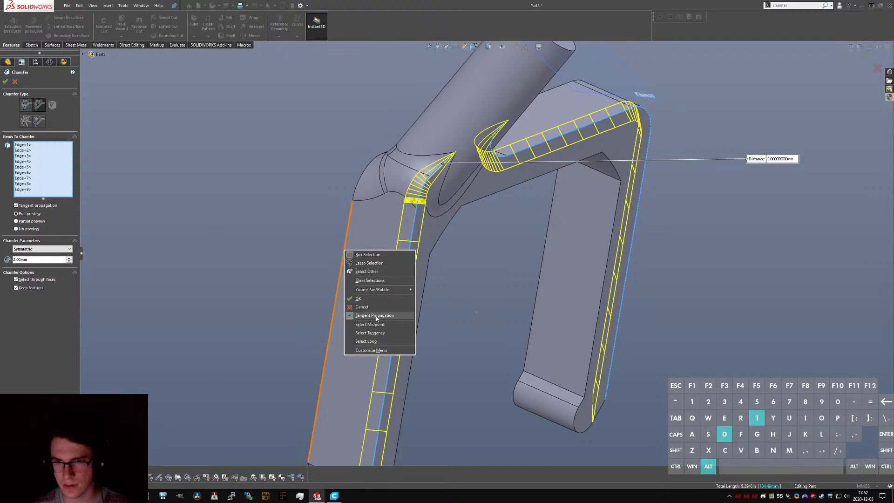
left_click(371, 332)
middle_click(383, 171)
mouse_move(383, 171)
middle_mouse_down()
mouse_move(401, 172)
mouse_move(380, 144)
mouse_move(391, 173)
middle_mouse_up()
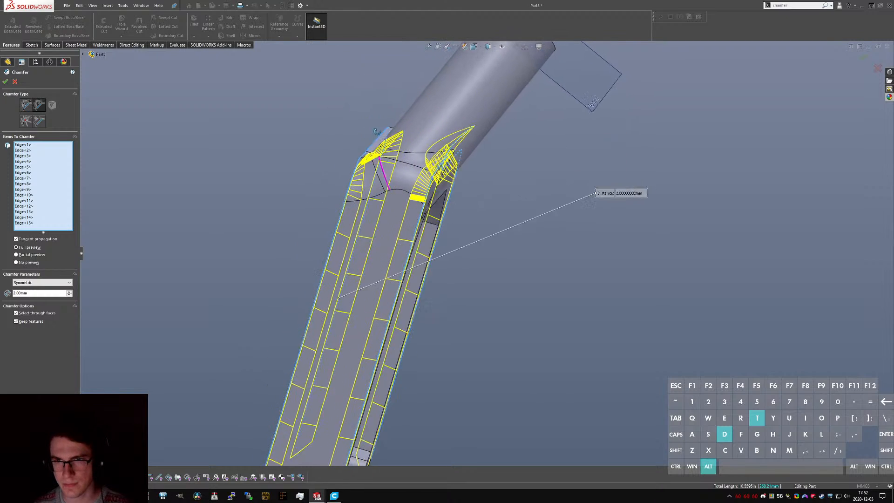
scroll(392, 175, "up", 3)
scroll(416, 315, "up", 1)
middle_click_drag(416, 337, 471, 350)
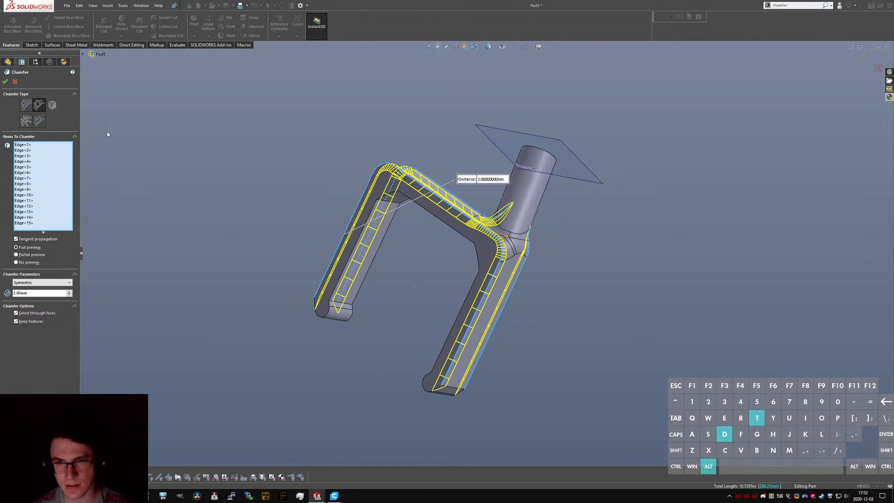
left_click(5, 82)
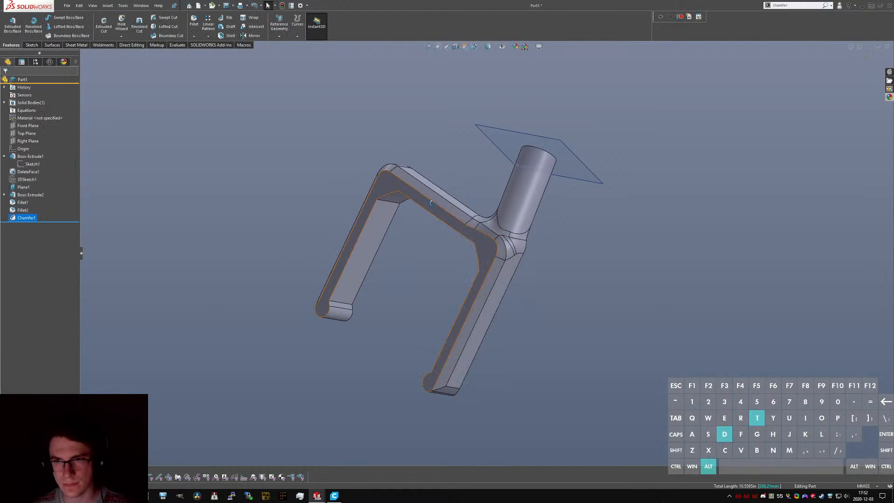
- Hide Plane1 at the end of the cylinder
middle_click_drag(447, 233, 545, 222)
scroll(582, 197, "down", 3)
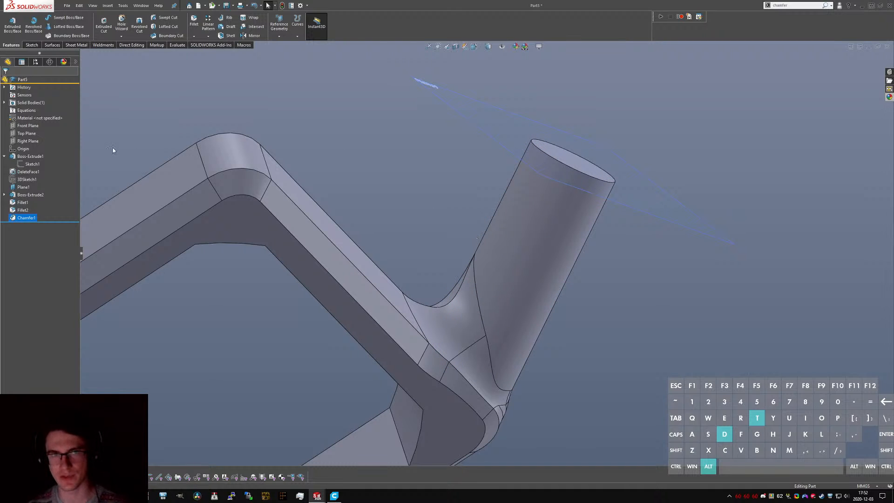
right_click(37, 186)
left_click(35, 176)
scroll(392, 238, "up", 4)
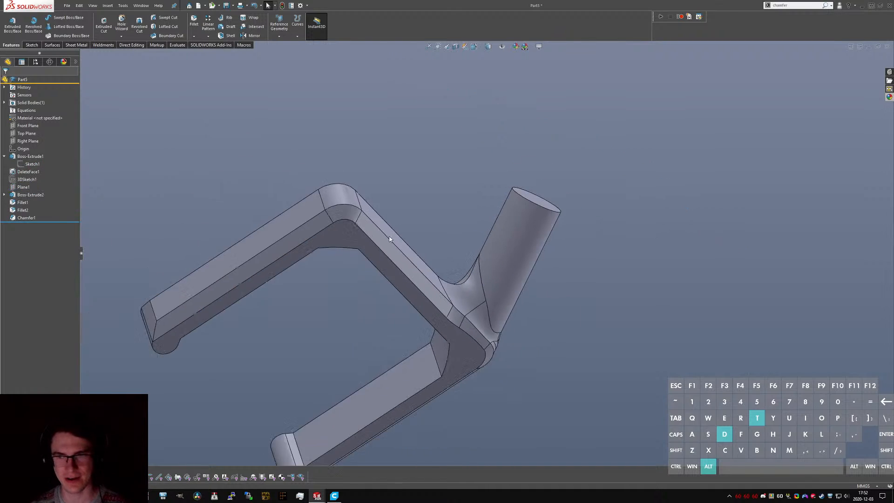
- Set the length of the cylinder's axis line in 3DSketch1 to 30 mm
middle_click_drag(485, 225, 489, 242)
left_click(526, 206)
left_click(506, 235)
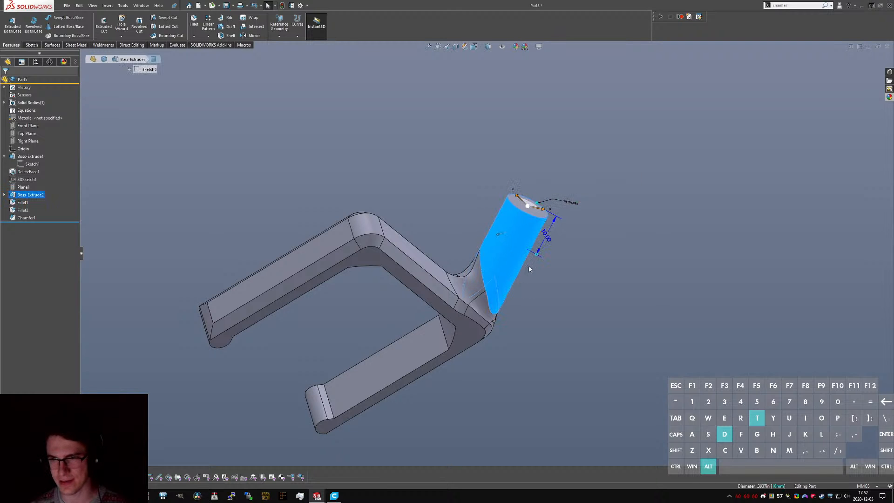
left_click(546, 257)
middle_click_drag(535, 269, 494, 249)
left_click(506, 247)
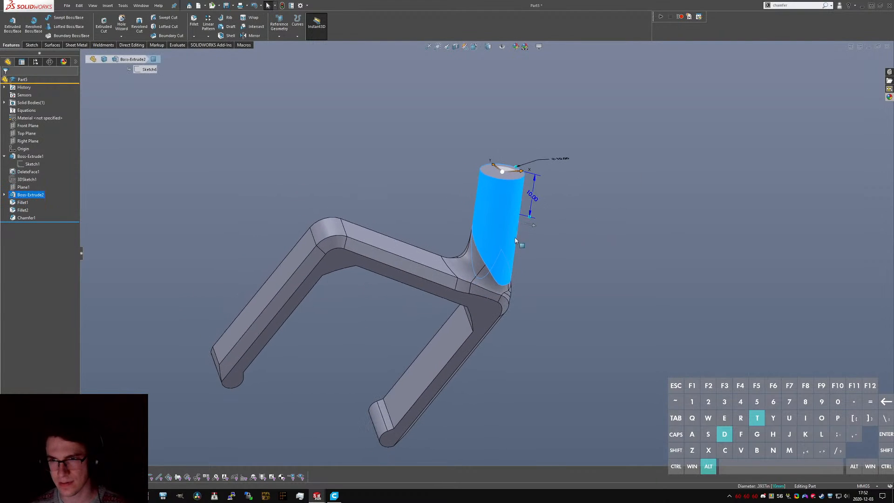
left_click(26, 179)
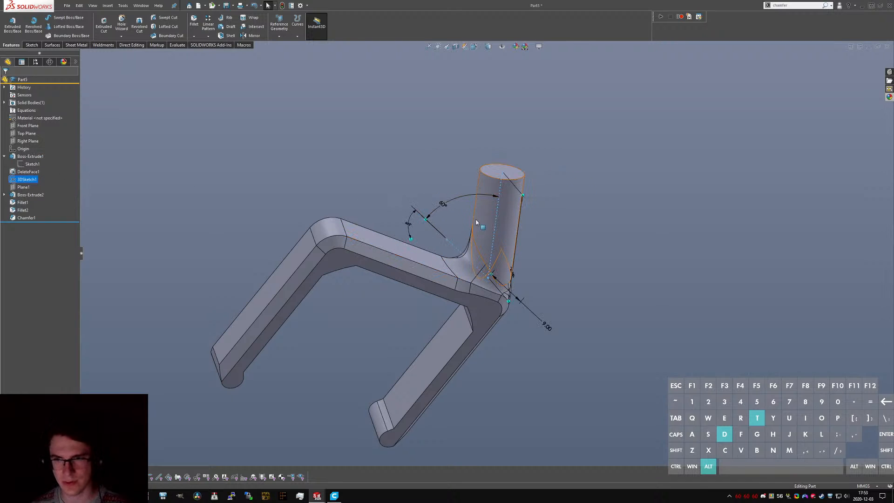
left_click(513, 274)
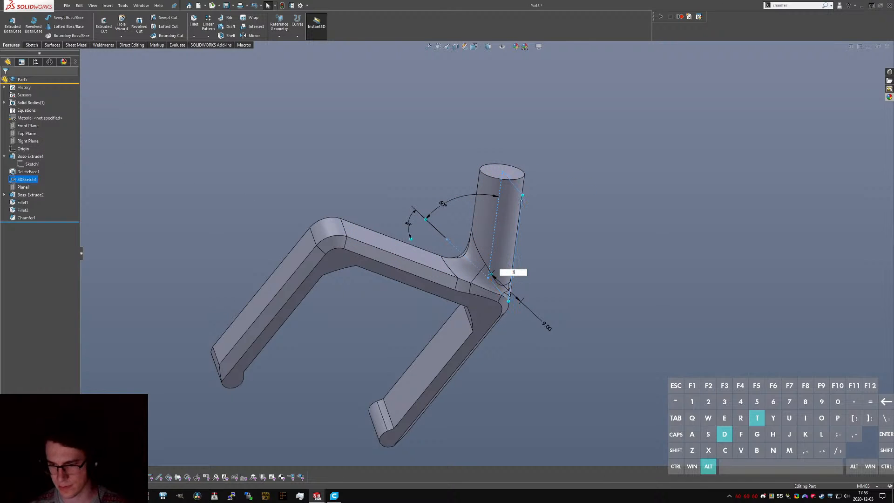
type("30")
key("Return")
- Try another angle for the cylinder's axis line in 3DSketch1 and restore the original angle
middle_click_drag(427, 173, 442, 224)
left_click(449, 217)
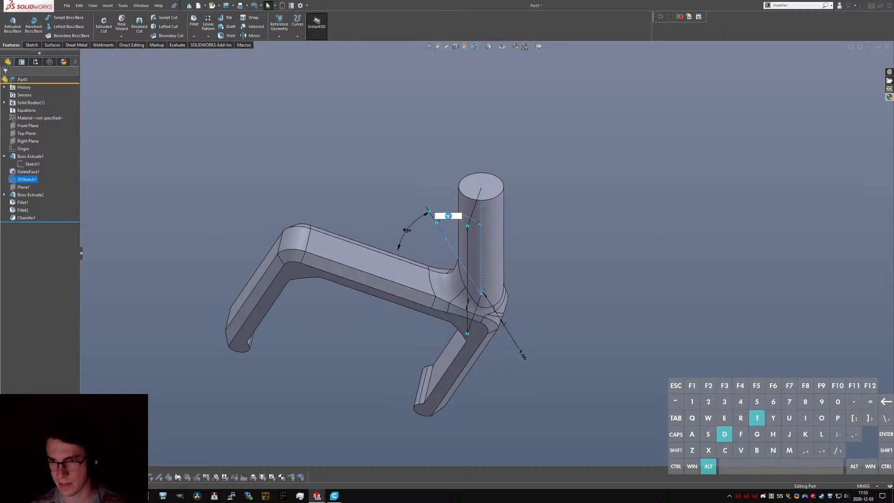
left_click(448, 216)
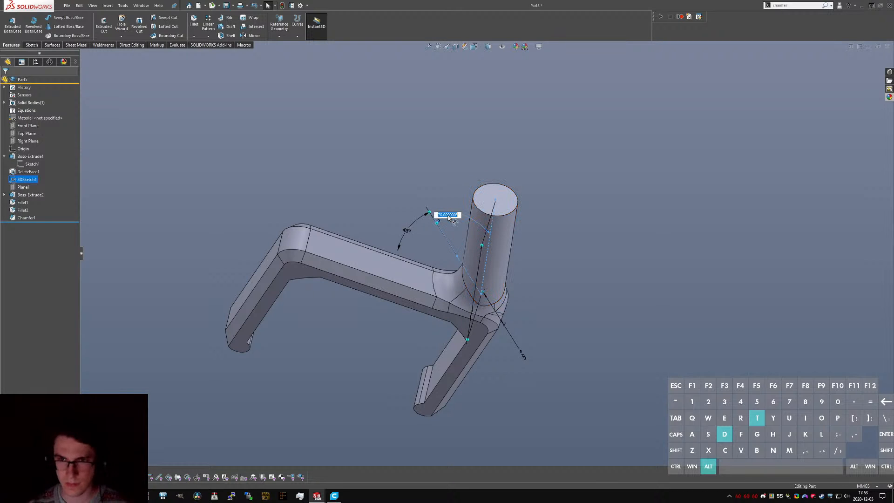
type("80")
key("Return")
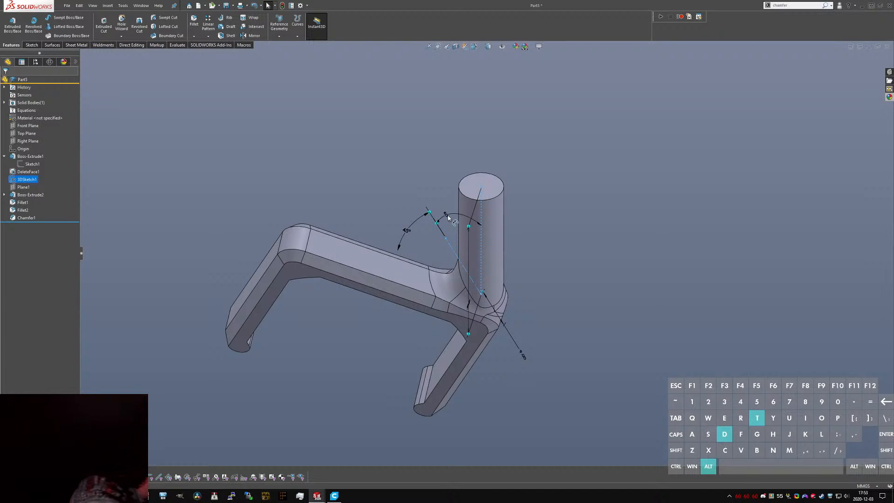
- Examine the cylinder extrusion and the dimensions of 3DSketch1 against the fork from several viewpoints
left_click(607, 265)
mouse_move(458, 233)
middle_mouse_down()
mouse_move(450, 241)
mouse_move(471, 260)
mouse_move(459, 252)
mouse_move(450, 317)
mouse_move(475, 233)
mouse_move(476, 219)
mouse_move(464, 218)
middle_mouse_up()
left_click(459, 245)
key("Escape")
left_click(476, 219)
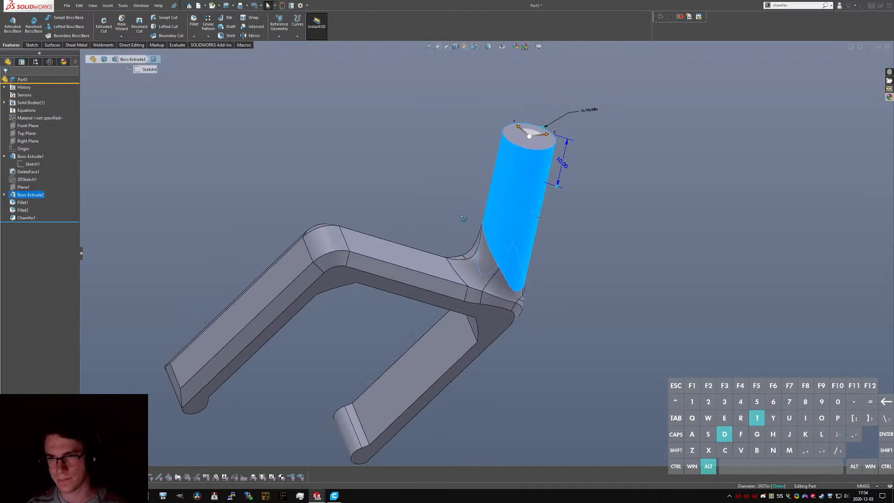
left_click(26, 179)
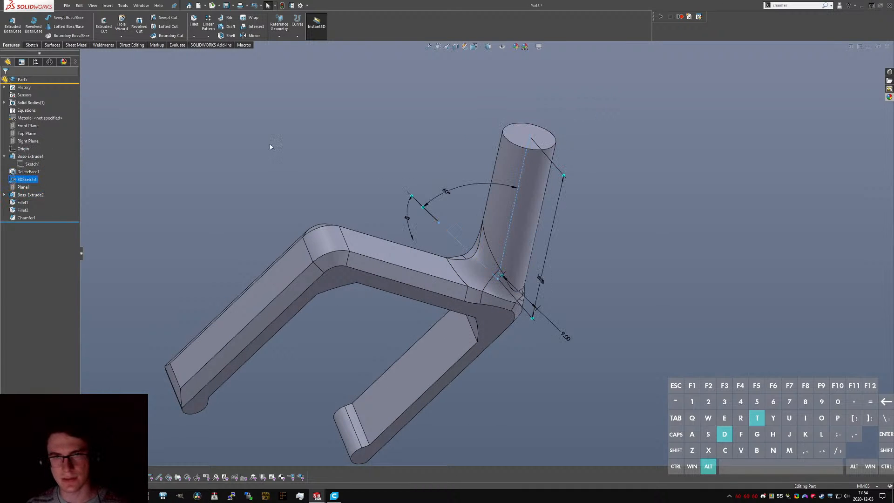
mouse_move(433, 229)
middle_mouse_down()
mouse_move(365, 307)
mouse_move(419, 279)
mouse_move(456, 148)
middle_mouse_up()
left_click(457, 149)
- Save the part as X Carriage Wire Post in the New Components folder
key("ctrl+s")
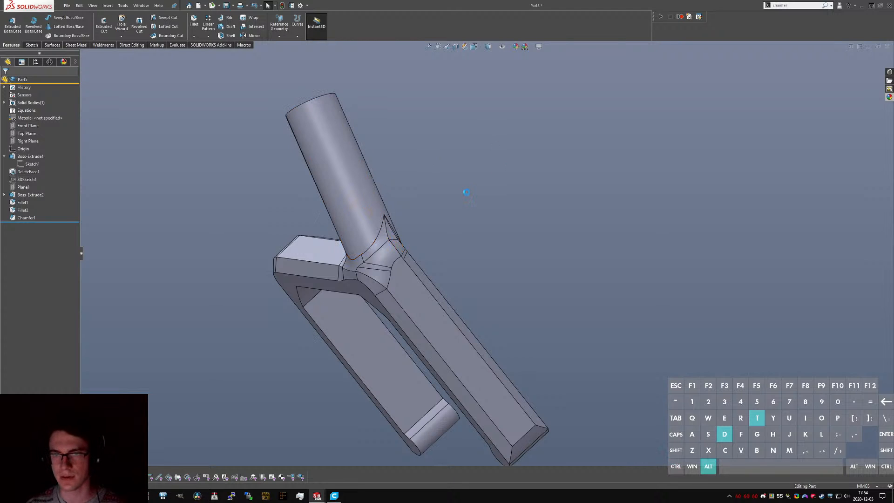
scroll(578, 300, "down", 3)
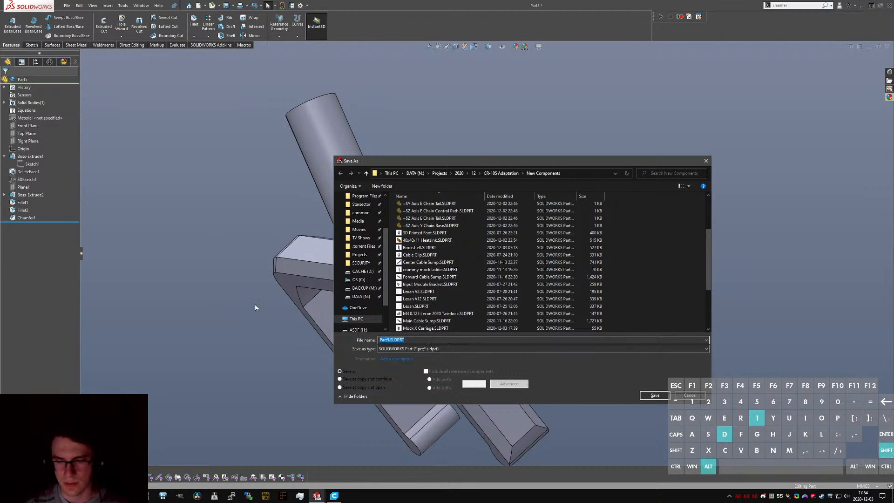
type("X Carriage Wire Mount")
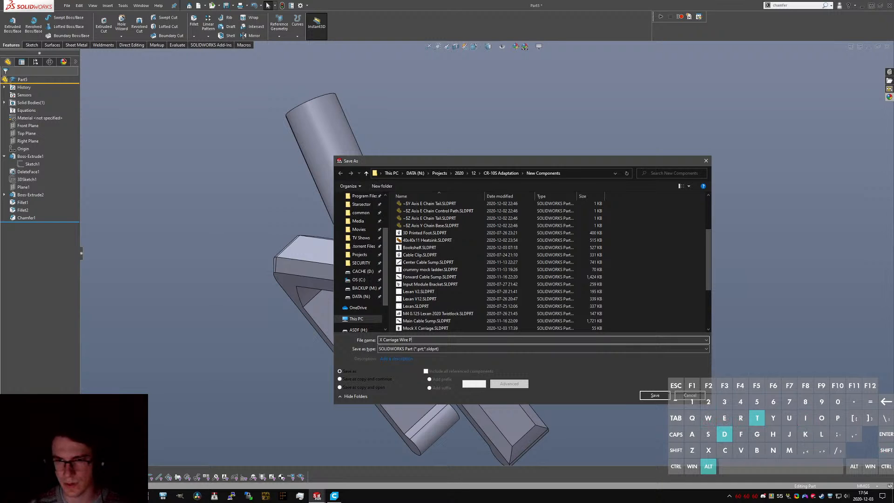
key("Return")
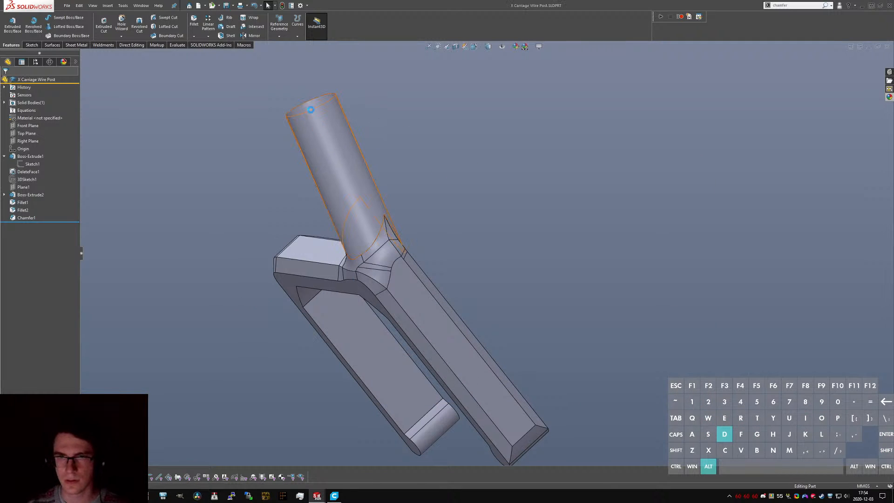
- Start an extrude with a new sketch on the cylinder's flat end face
middle_click_drag(380, 118, 305, 214)
scroll(353, 159, "down", 3)
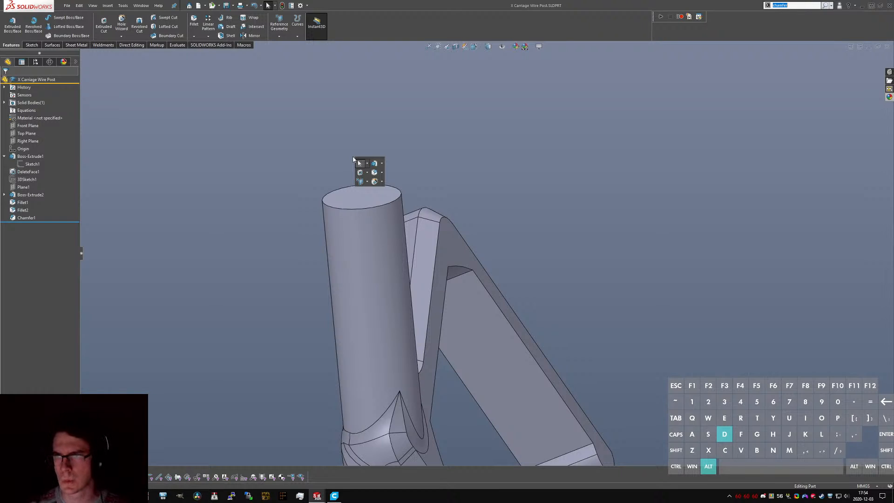
type("re")
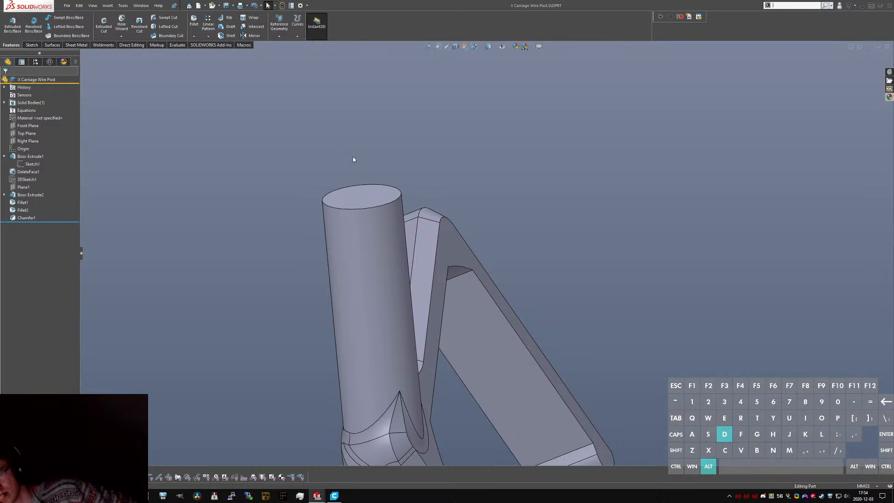
type("s")
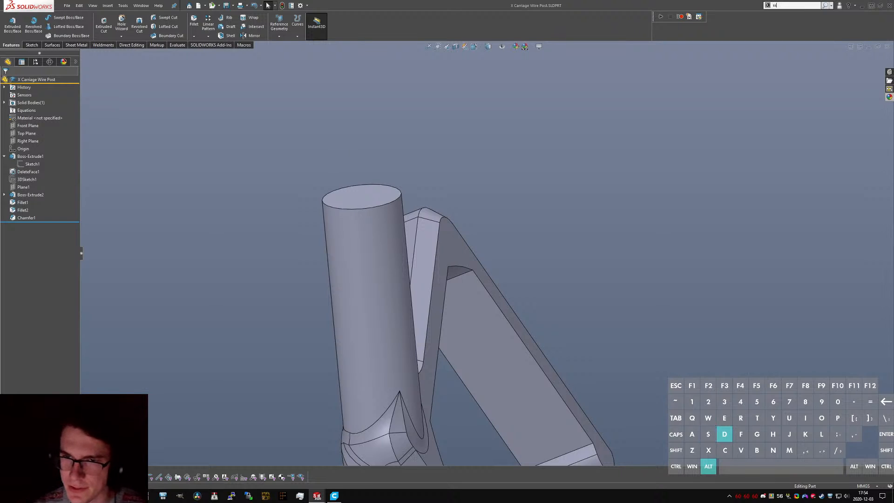
type("sextrude")
key("ctrl+a")
type("e")
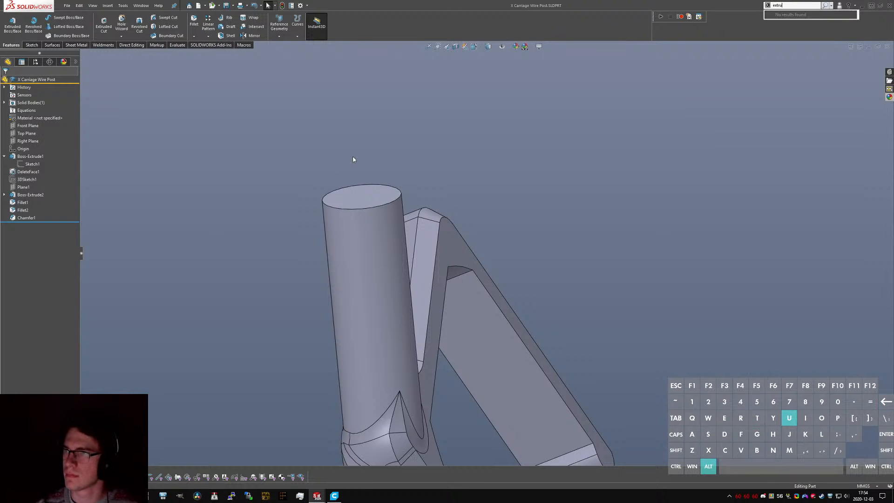
type("xtru")
key("Return")
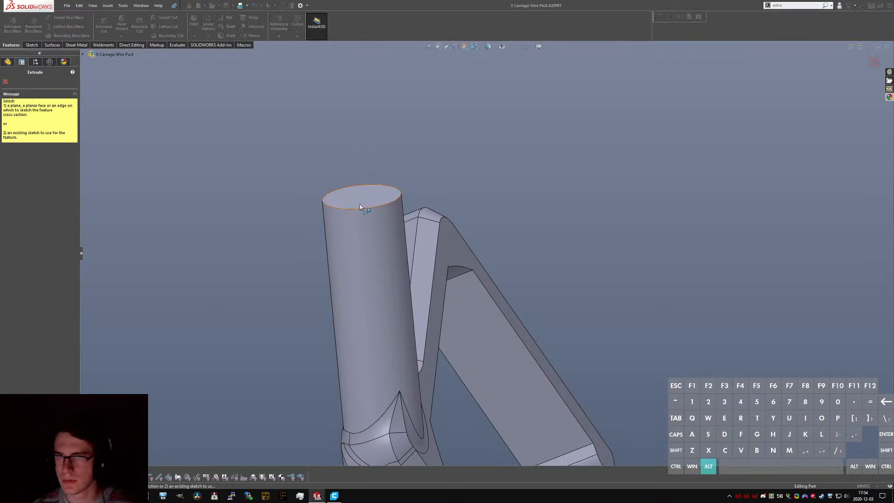
left_click(361, 207)
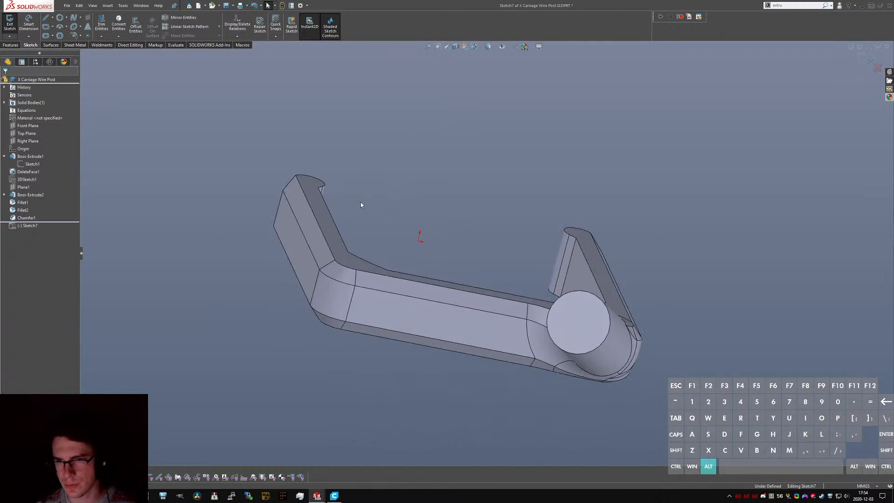
scroll(651, 272, "down", 3)
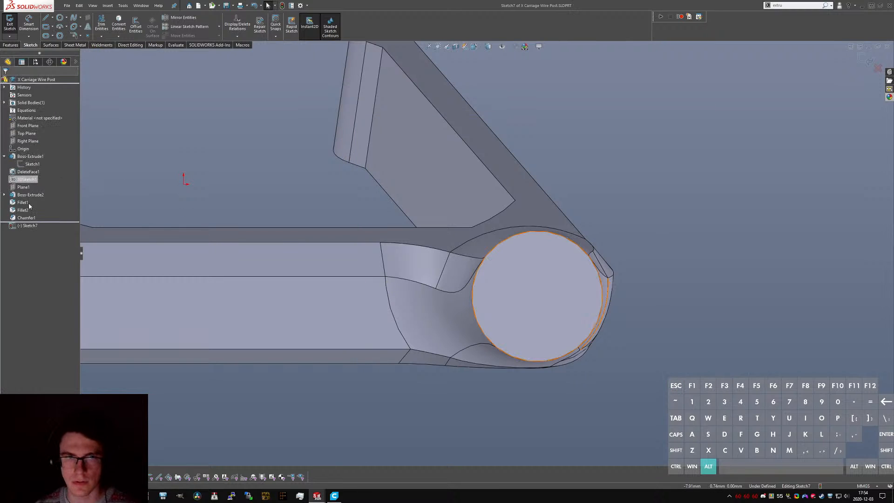
- Leave the empty sketch and start a new sketch on the cylinder's flat end face
left_click(28, 226)
key("ctrl+s")
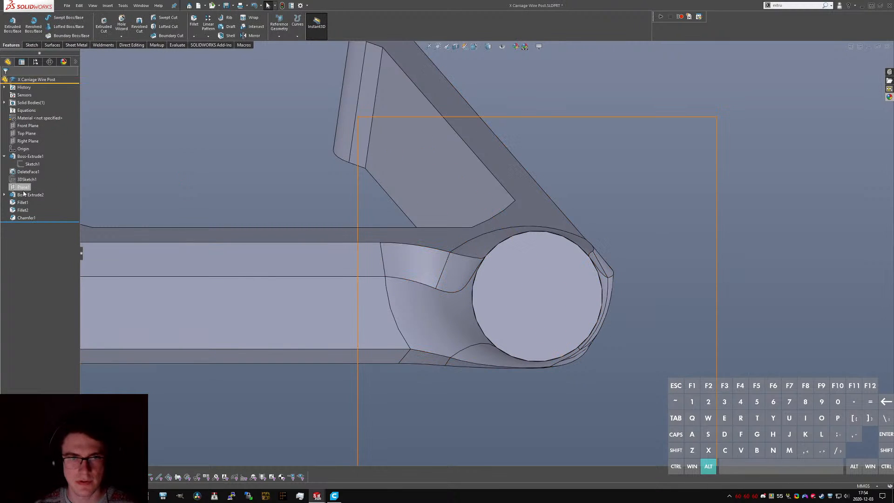
left_click(27, 194)
left_click(30, 45)
left_click(10, 21)
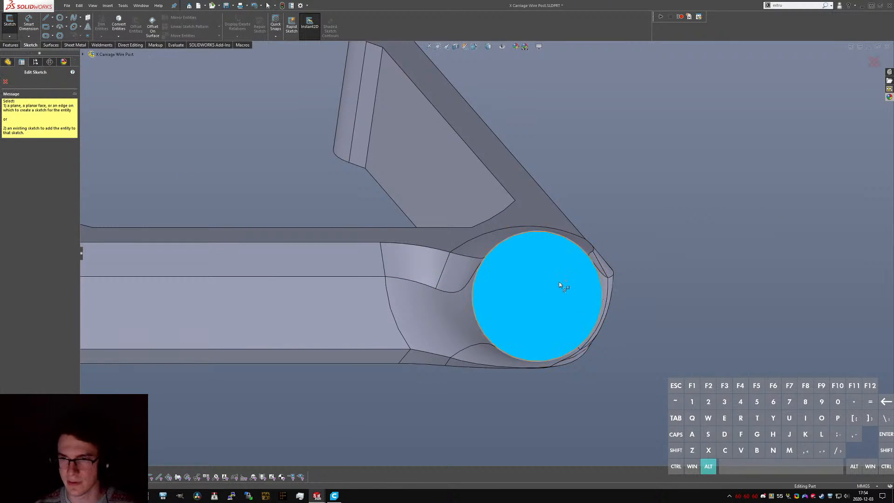
scroll(531, 245, "up", 3)
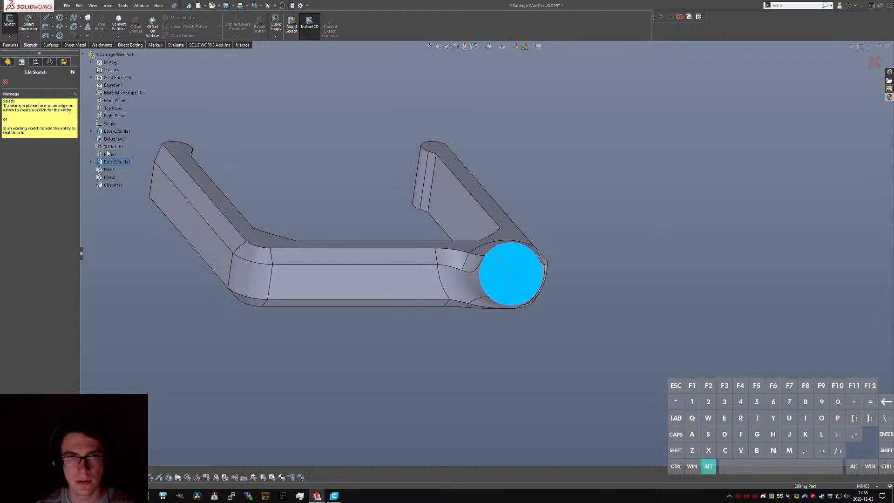
left_click(517, 277)
scroll(519, 278, "down", 5)
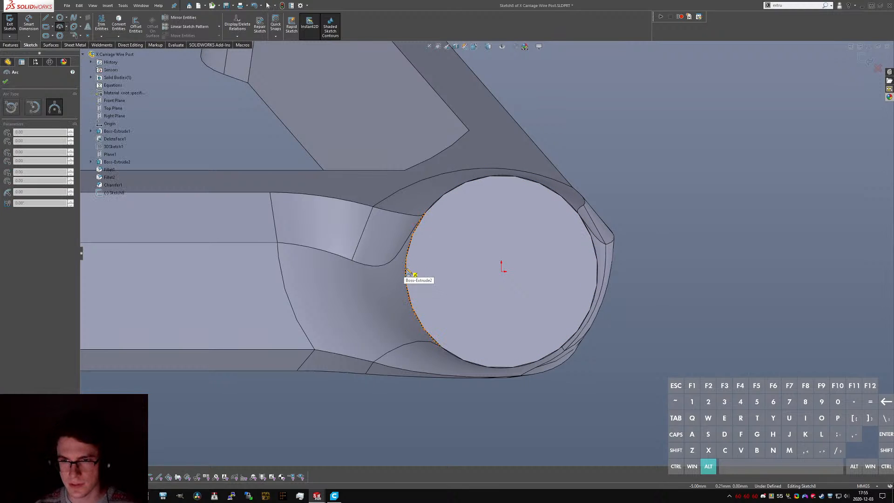
- Sketch an upward-bulging three-point arc of about 8 mm radius between opposite sides of the cylinder's end face
middle_click_drag(412, 268, 426, 272)
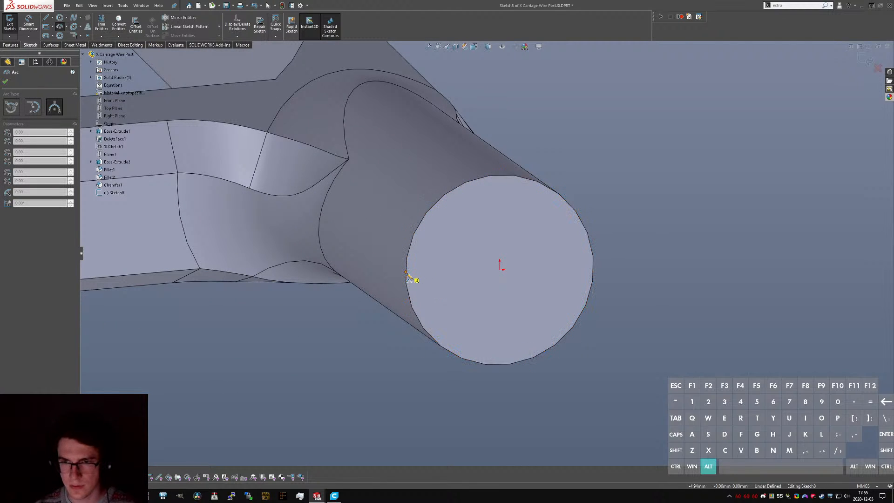
left_click(407, 272)
left_click(593, 250)
left_click(529, 228)
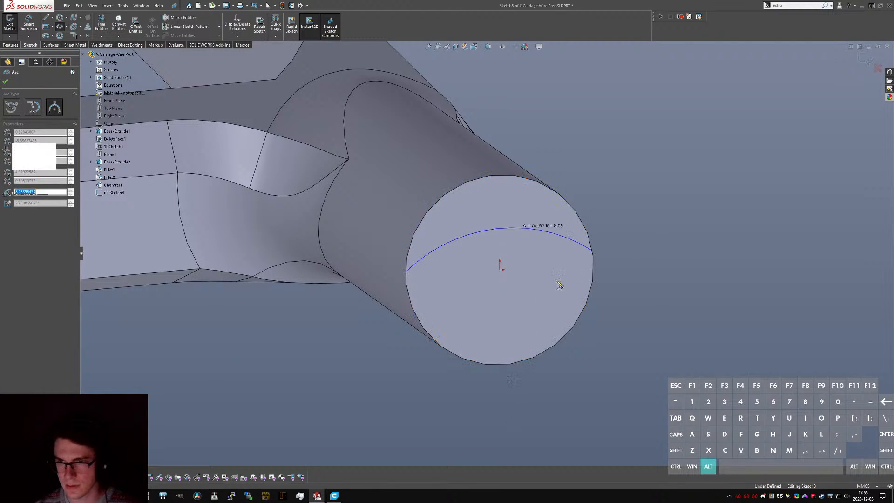
key("Escape")
- Dimension the distance from the arc's peak to the upper extremity of the face's circular edge as 2 mm
left_click(491, 177, "shift")
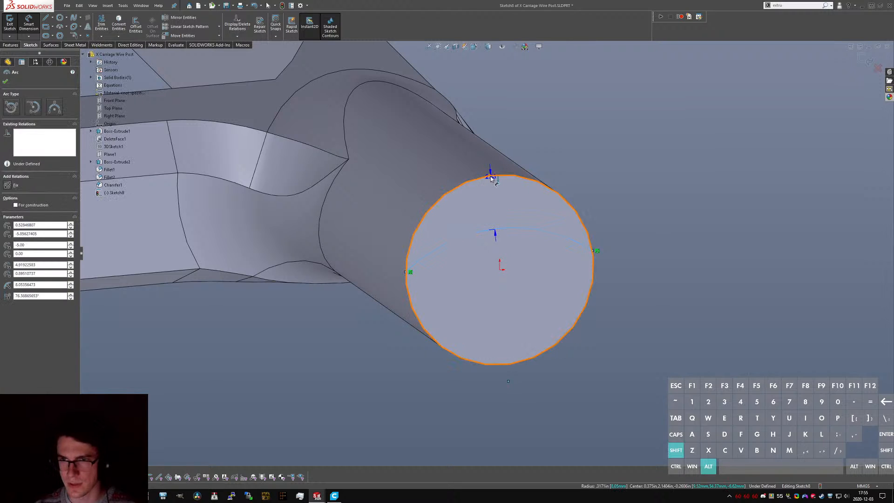
left_click(500, 177, "shift")
left_click(615, 196)
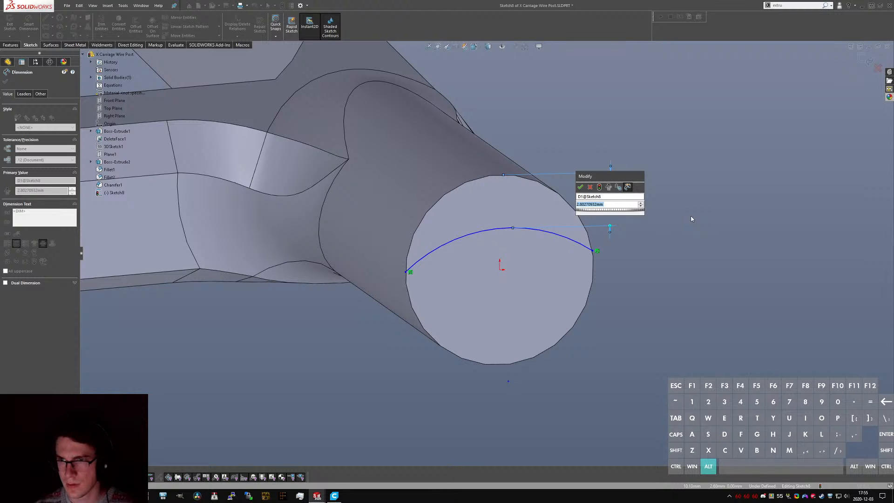
type("2")
key("Return")
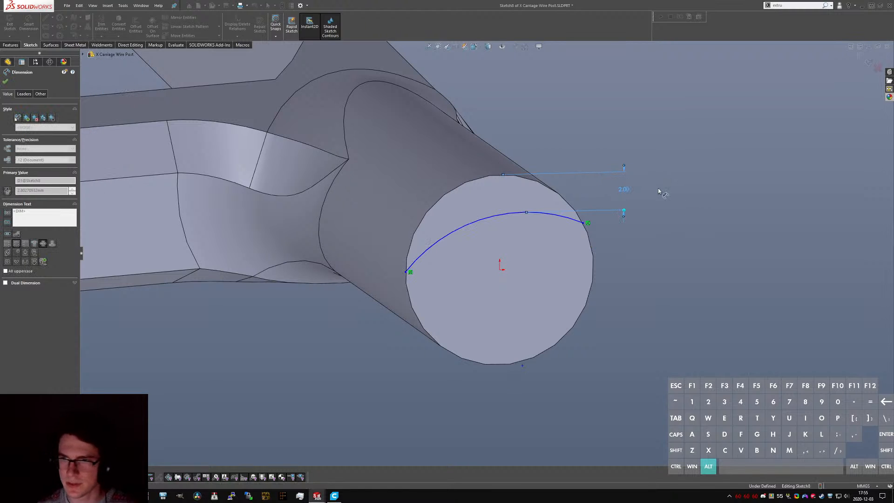
- Make the arc's two endpoints horizontal to each other and shift them slightly down along the circular edge
key("Escape")
left_click(583, 224)
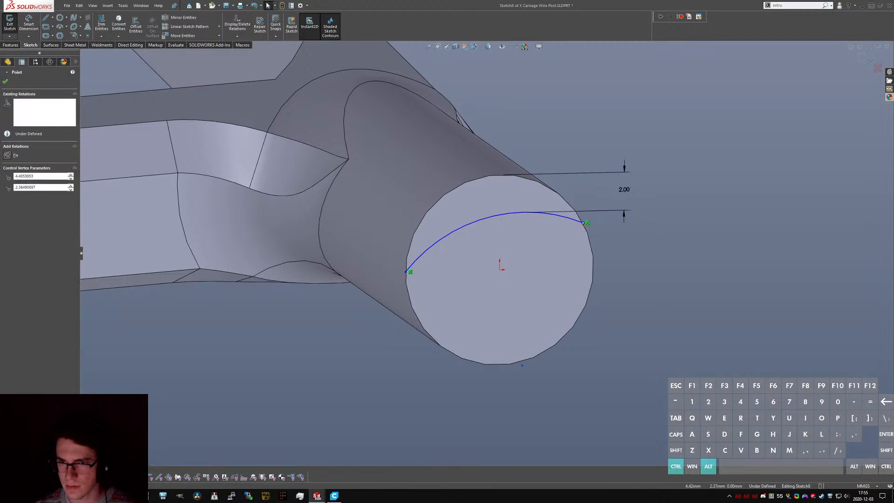
left_click(406, 273, "ctrl")
key("alt+h")
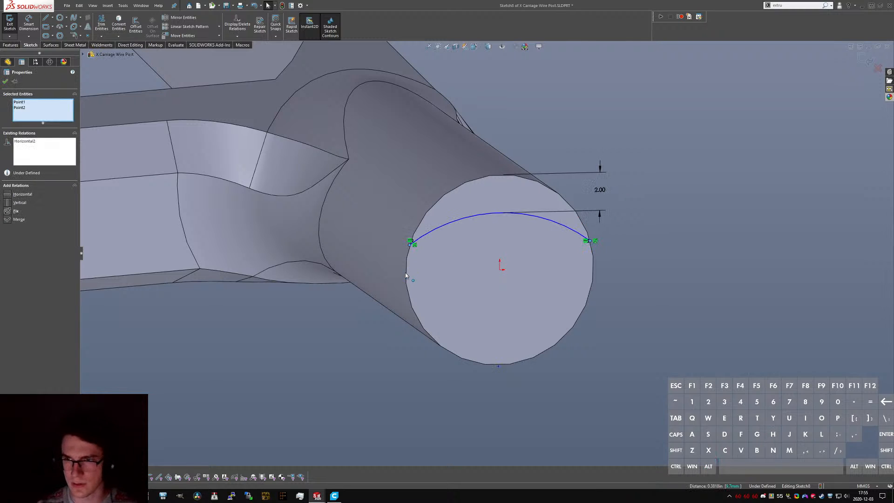
key("Escape")
left_click_drag(591, 241, 592, 246)
left_click(615, 311)
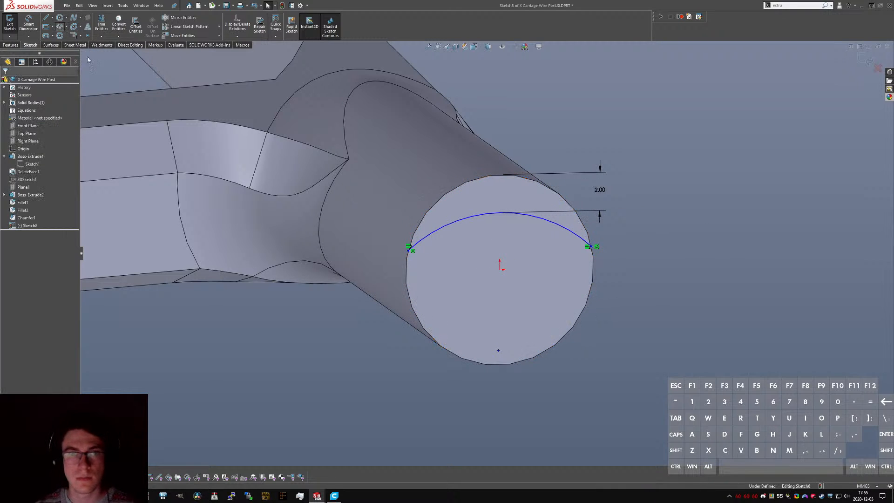
- Close the profile with a second three-point arc of about 6 mm radius, bulging above the cylinder between the first arc's endpoints
left_click(409, 251)
left_click(591, 246)
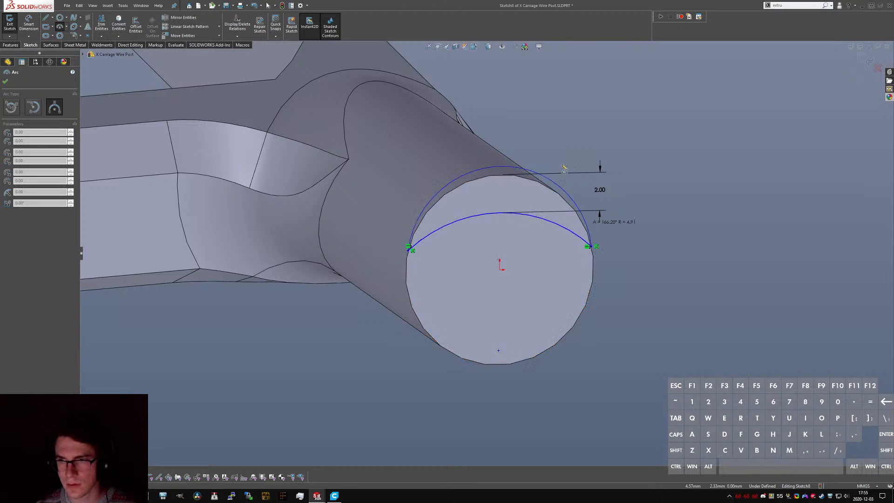
left_click(533, 74)
key("Escape")
left_click(596, 238)
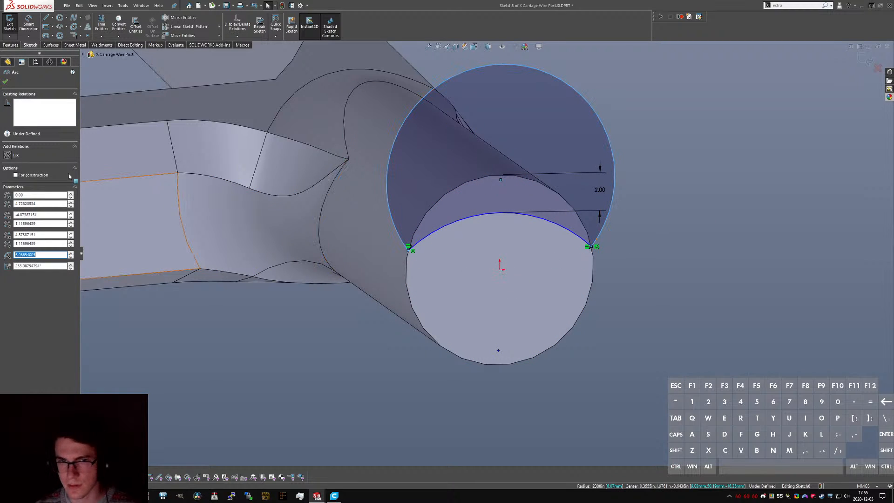
middle_click_drag(387, 240, 378, 230)
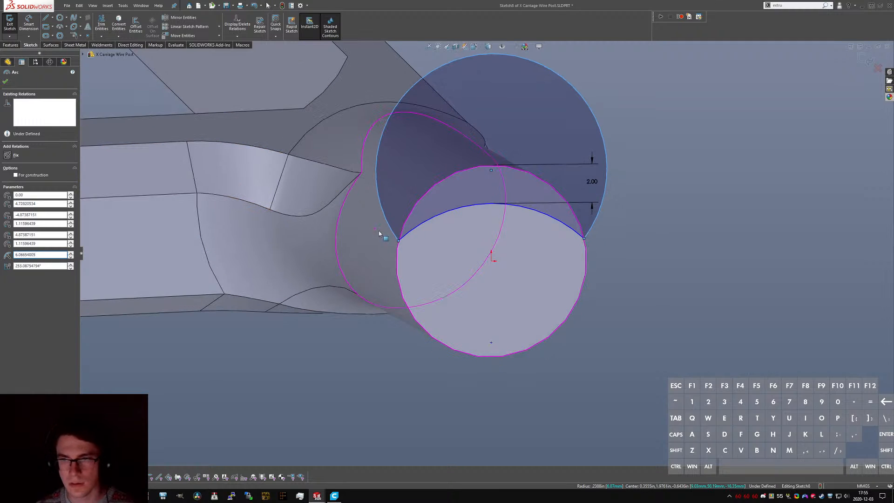
- Add a sketch point inside the end face and make it concentric with the face's circular edge
right_click(564, 328)
left_click(682, 259)
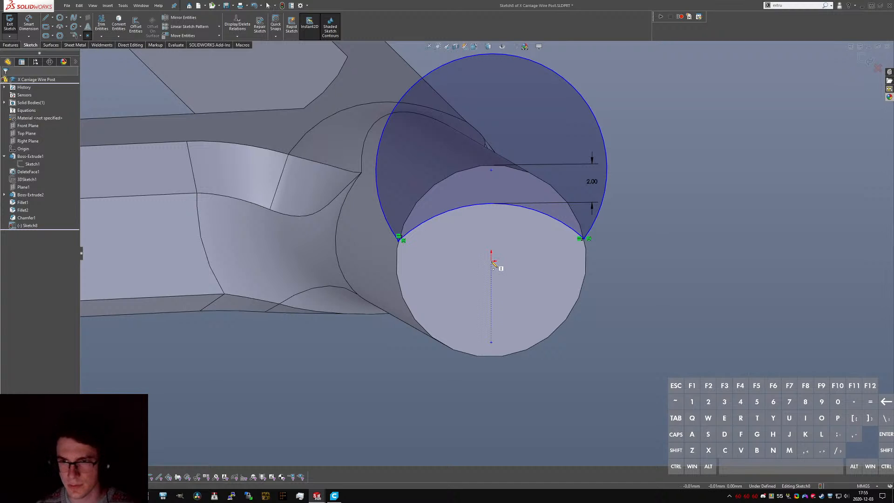
key("Escape")
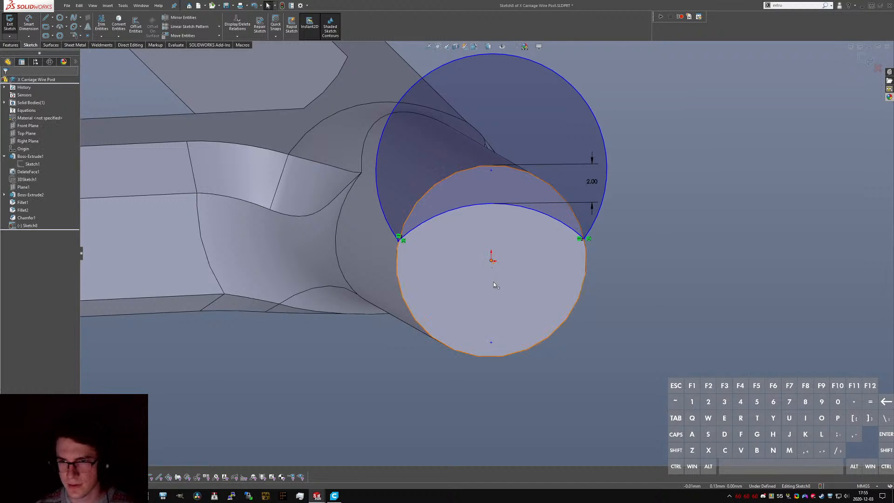
left_click(493, 284)
left_click(563, 327, "ctrl")
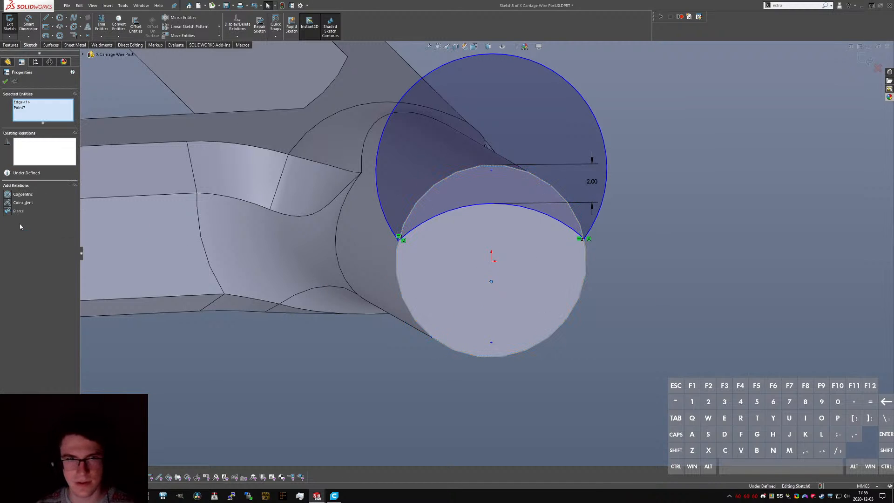
left_click(9, 196)
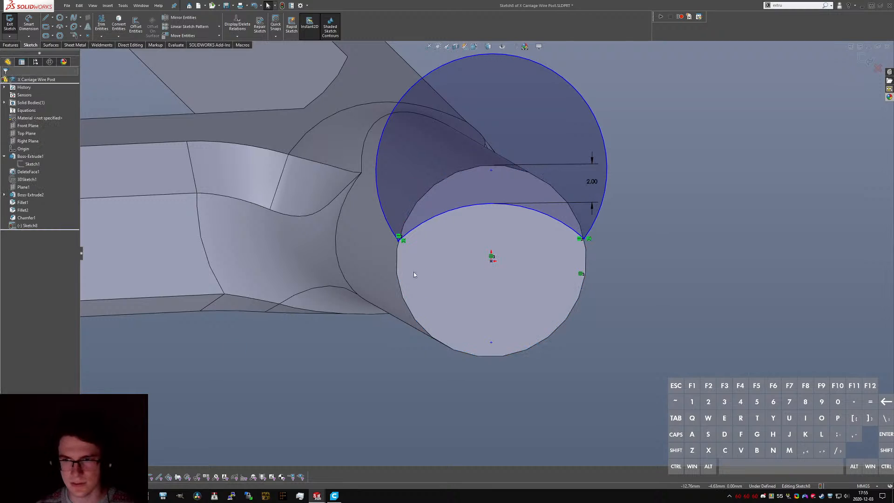
- Make the large arc coincident with the center point and adjust the shared arc endpoint along the circular edge
left_click(393, 233, "ctrl")
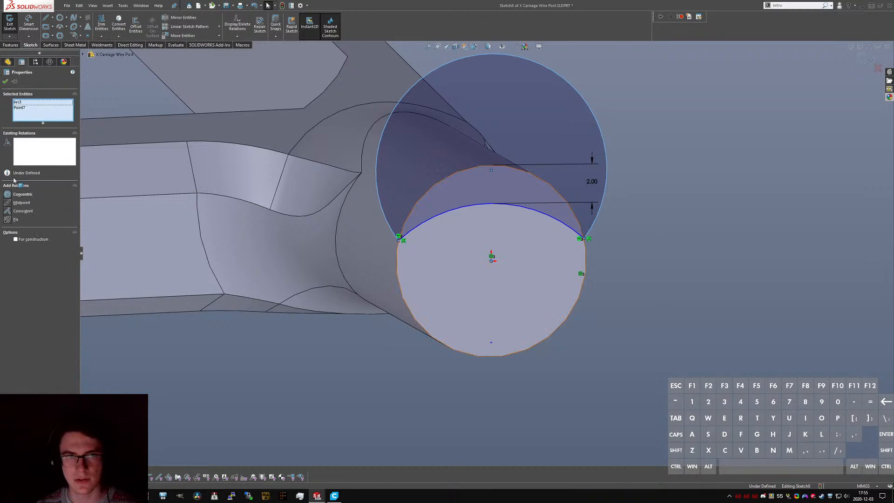
left_click(9, 212)
left_click(632, 392)
scroll(495, 273, "up", 2)
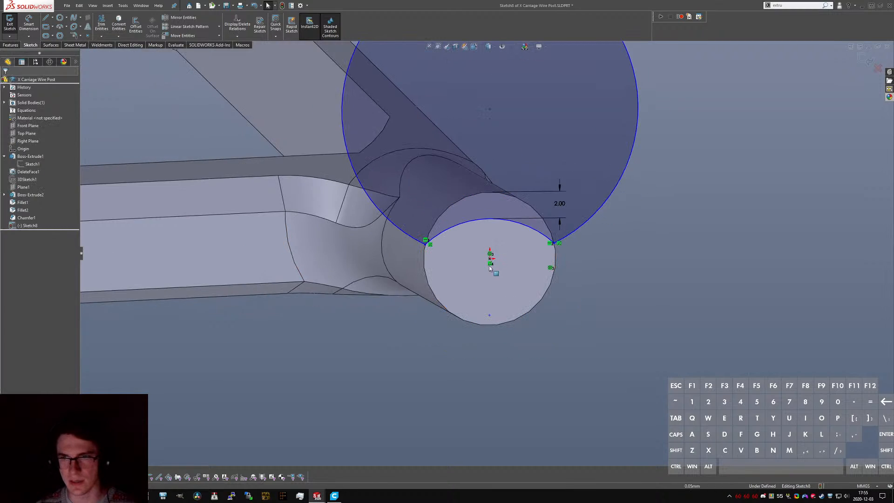
scroll(487, 226, "up", 2)
scroll(487, 226, "down", 1)
mouse_move(487, 225)
middle_mouse_down()
mouse_move(492, 252)
mouse_move(496, 228)
middle_mouse_up()
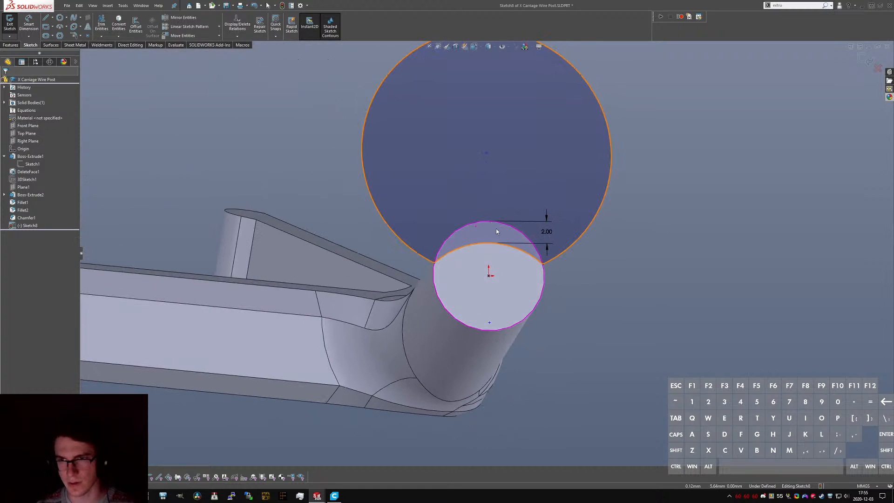
left_click(543, 265)
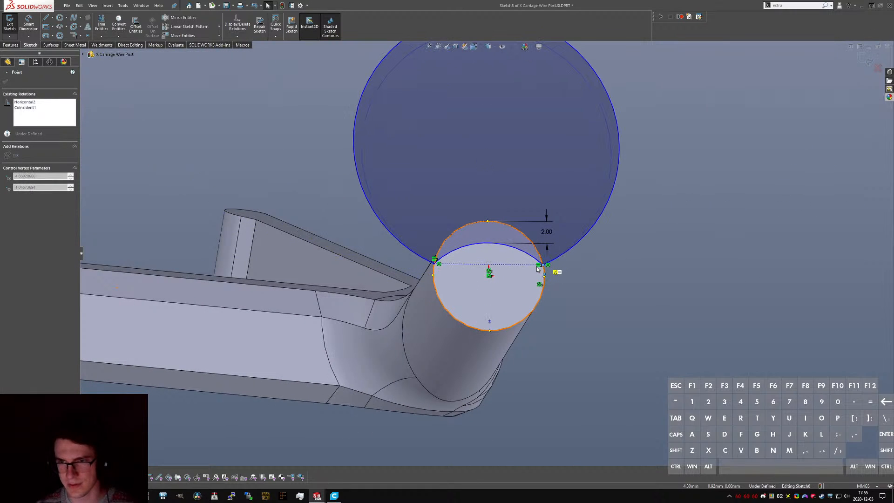
left_click_drag(537, 267, 546, 259)
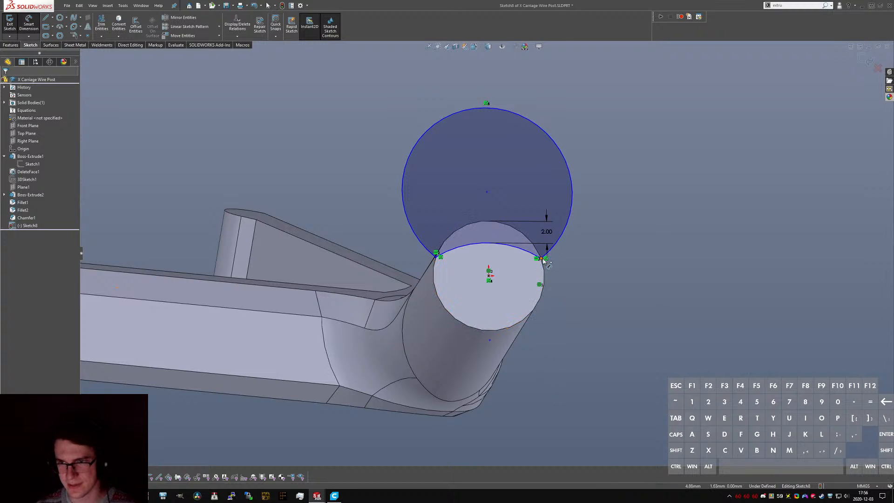
- Dimension the vertical distance between the shared arc endpoint and the center point as 1 mm
left_click(490, 281)
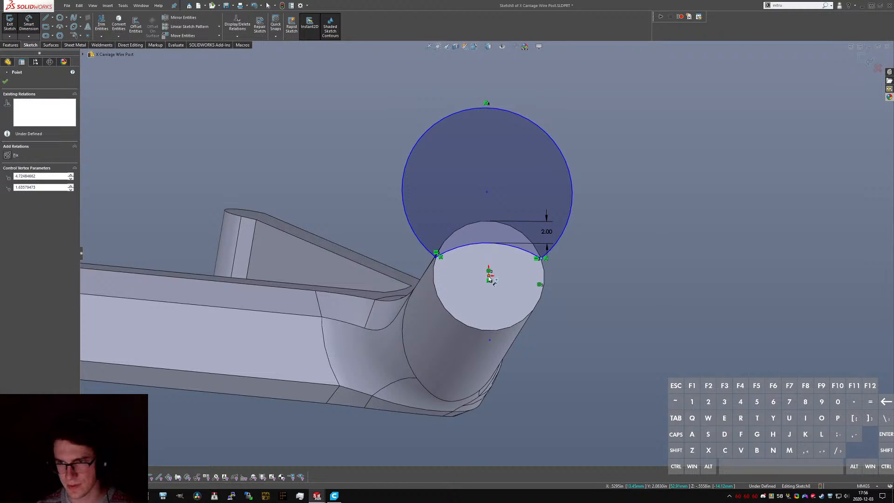
left_click(489, 277)
left_click(577, 270)
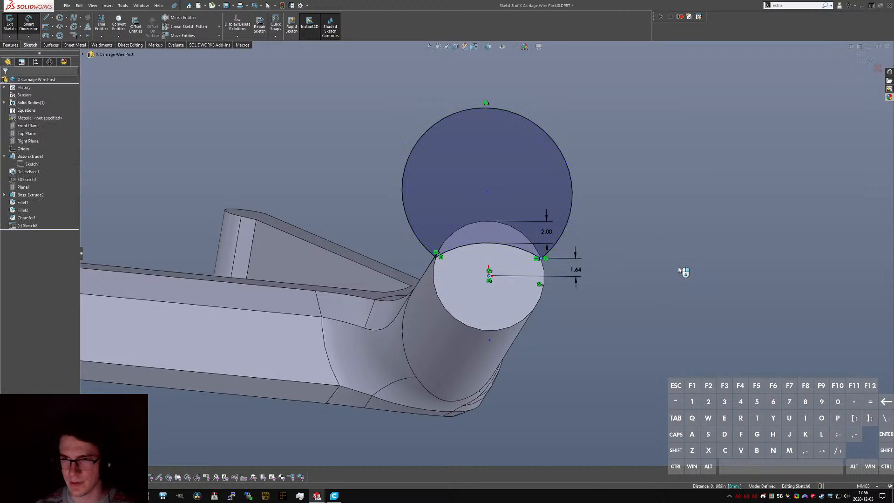
double_click(576, 270)
type("1")
key("Return")
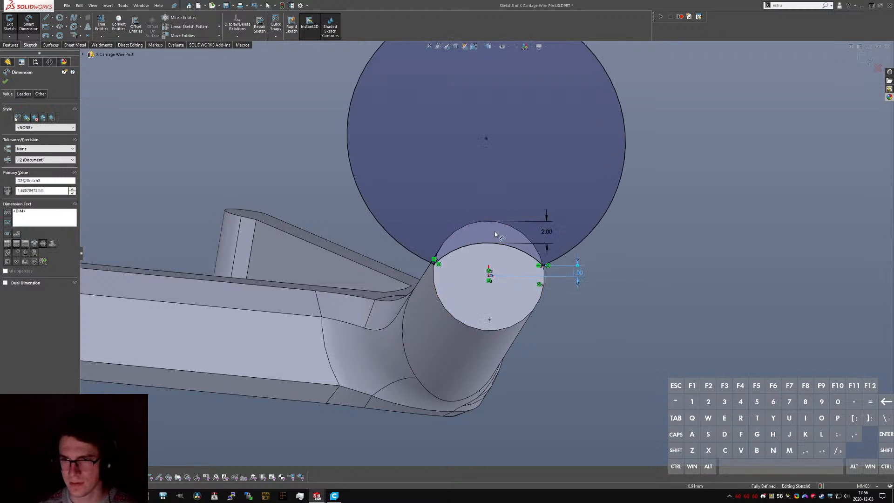
middle_click_drag(482, 276, 480, 310)
key("Escape")
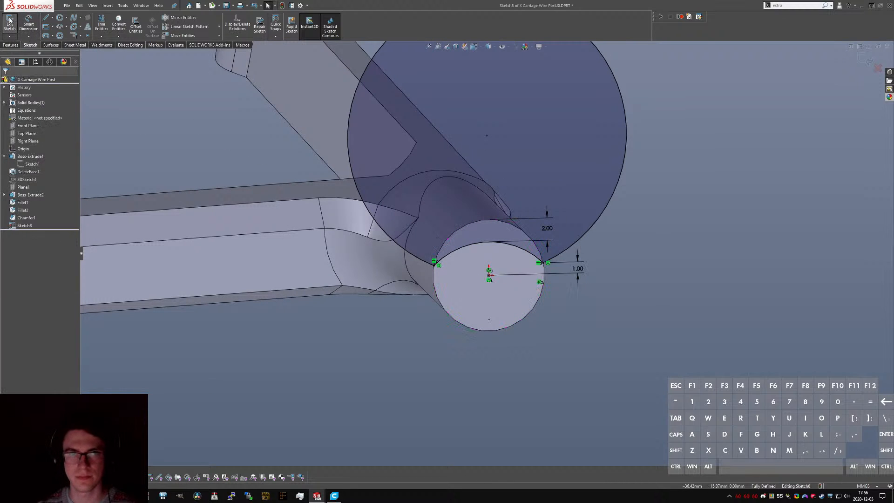
- Finish the closed two-arc sketch and start an extruded cut from it
left_click(9, 20)
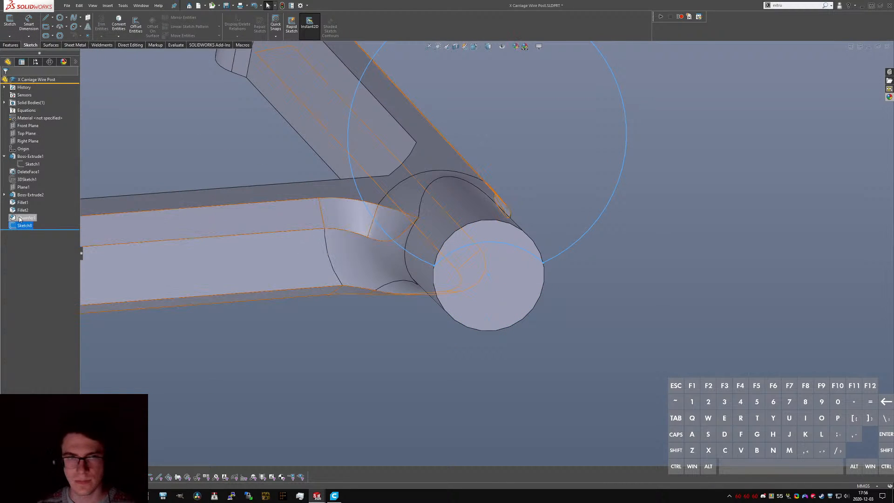
left_click(21, 226)
left_click(10, 20)
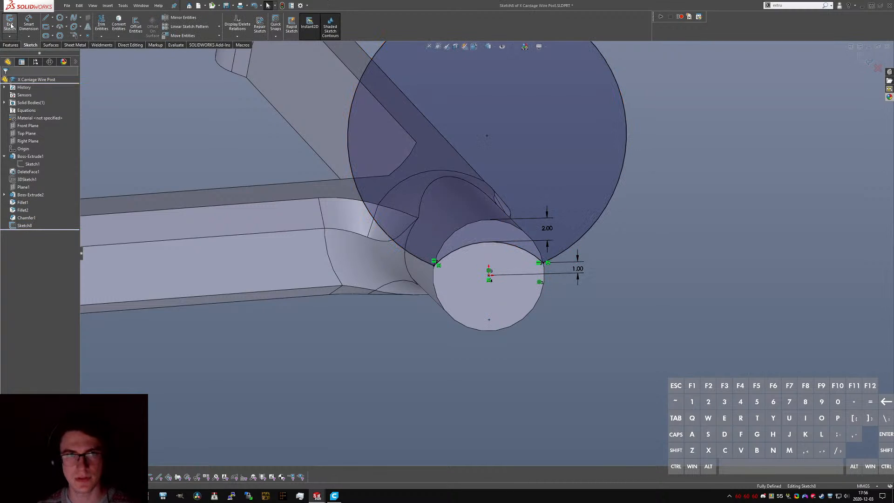
left_click(25, 226)
left_click(11, 45)
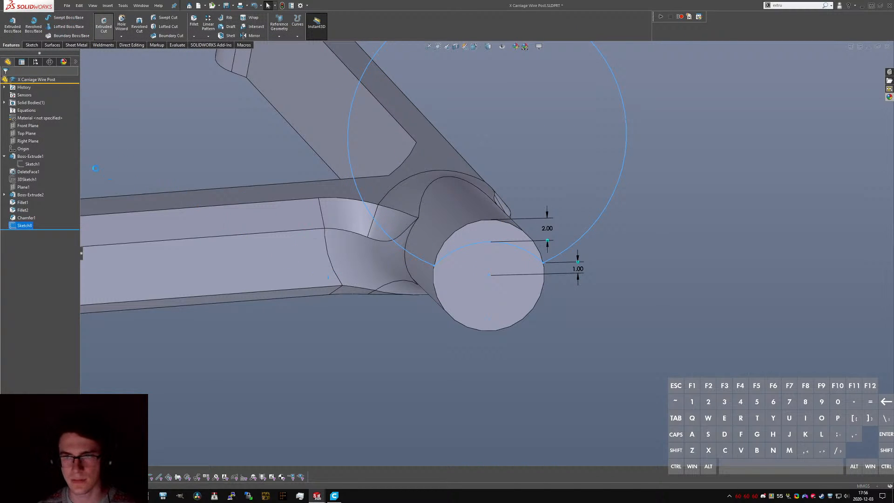
- Start the extruded cut from a 10 mm offset and reverse the offset so it lies inside the stem
left_click(41, 102)
left_click(39, 127)
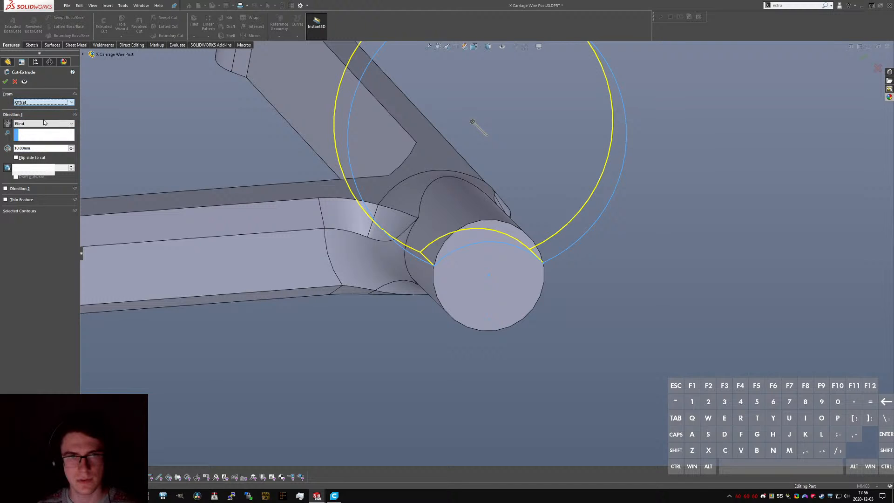
type("10")
key("Return")
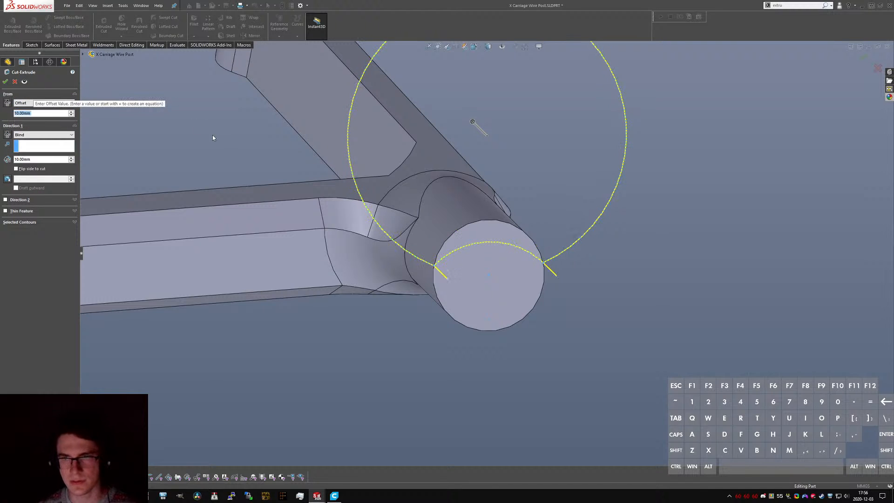
left_click(7, 103)
middle_click_drag(372, 156, 471, 166)
scroll(419, 179, "up", 1)
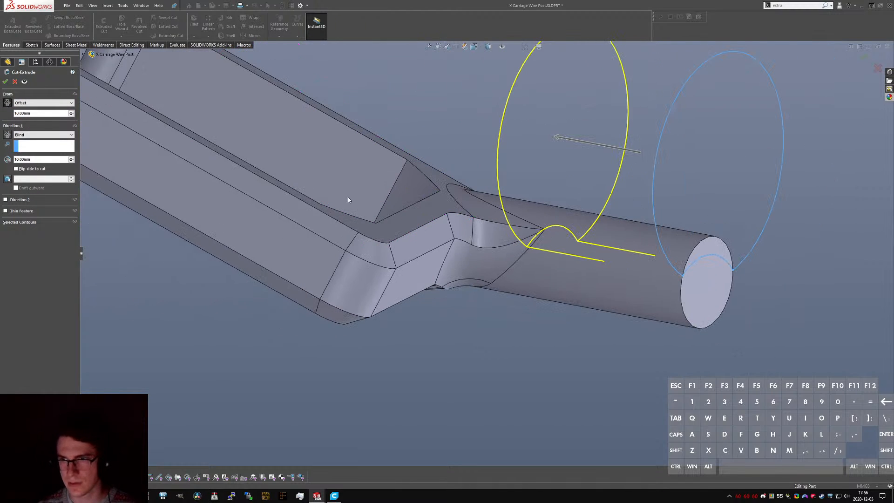
- Try a 7.5 mm start offset for the extruded cut
left_click(36, 159)
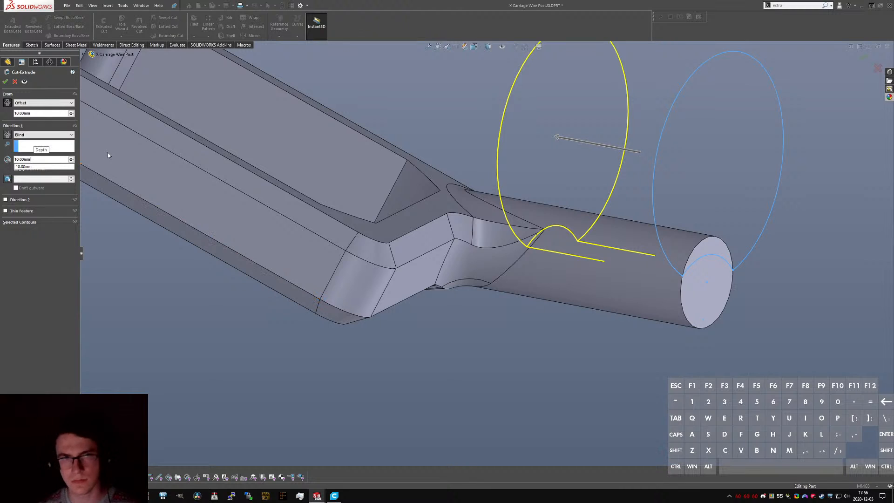
left_click(37, 114)
key("Return")
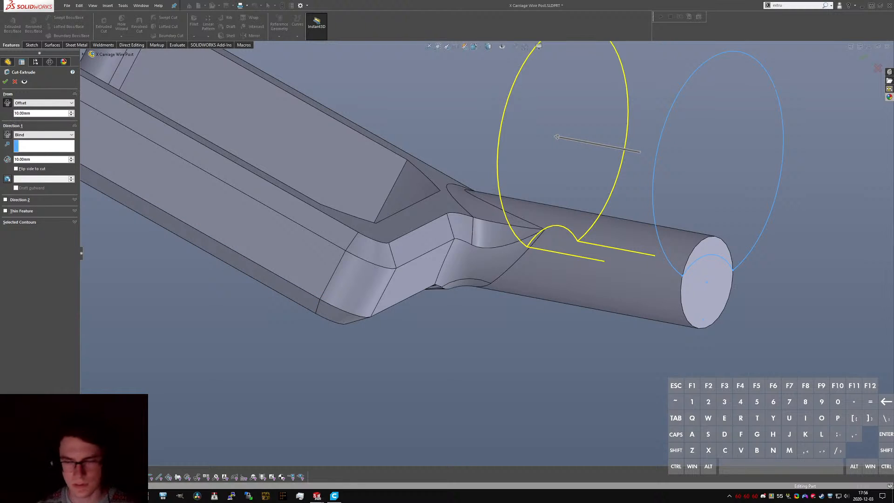
left_click_drag(41, 114, 9, 113)
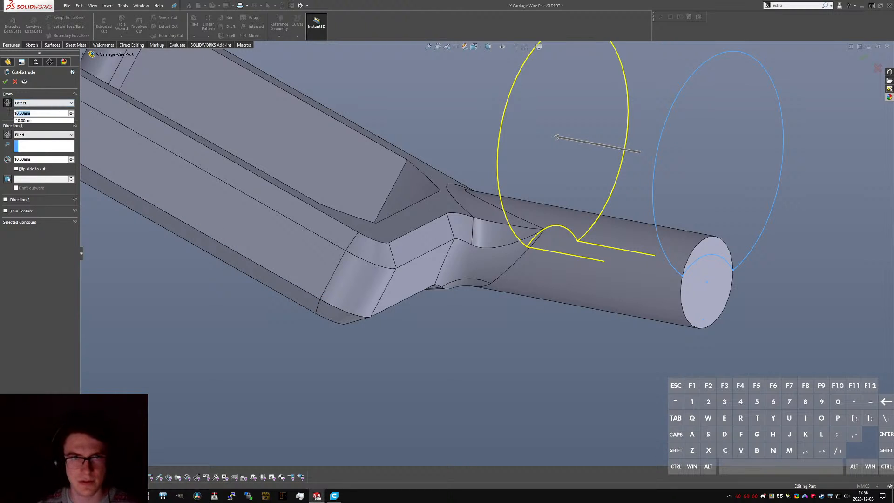
type("7.5")
key("Return")
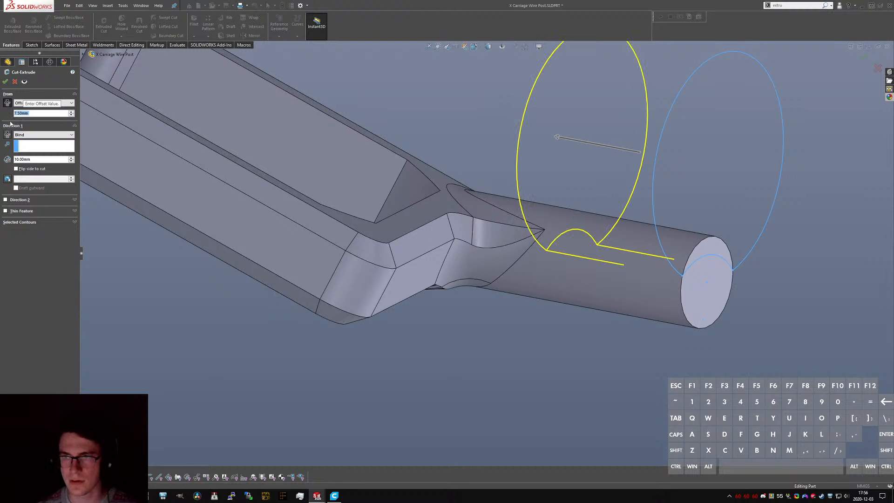
- Set the cut's start offset to 10 mm and finish it as a 10 mm deep blind cut
type("10")
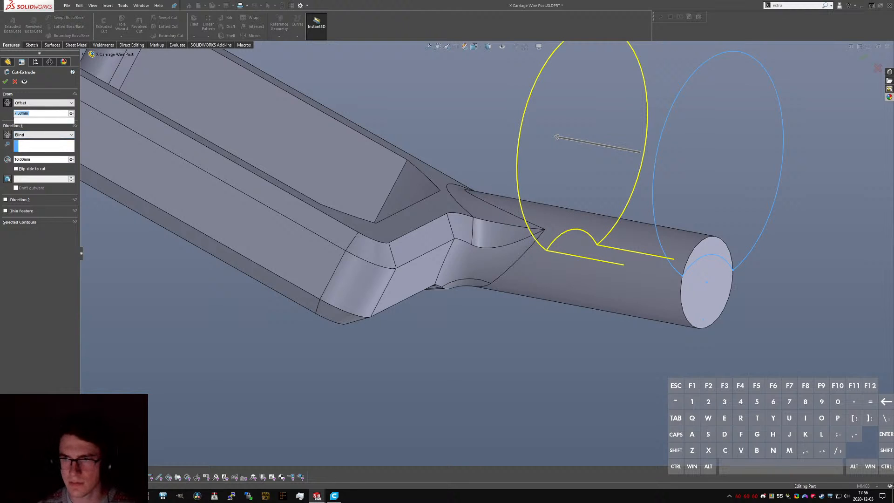
key("Return")
left_click(6, 82)
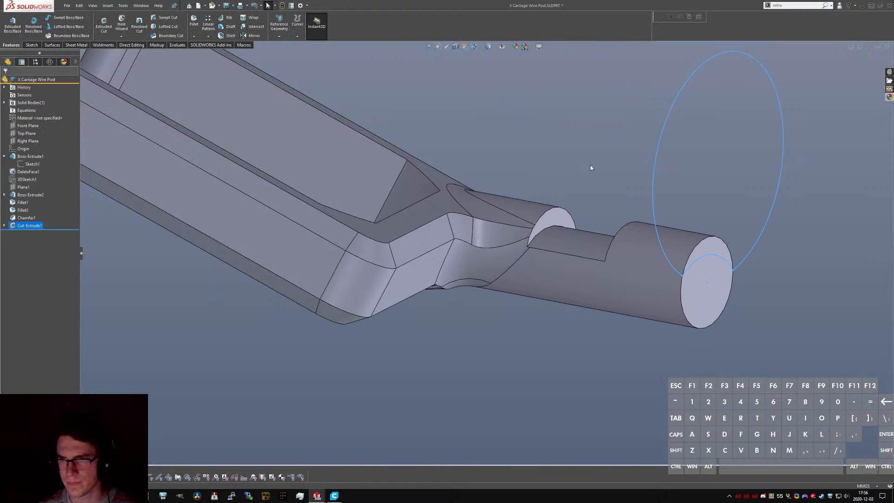
- Chamfer the two curved edges where the stem cut's floor meets its end walls, 2 mm at 45°
middle_click_drag(579, 186, 612, 165)
type("chamf")
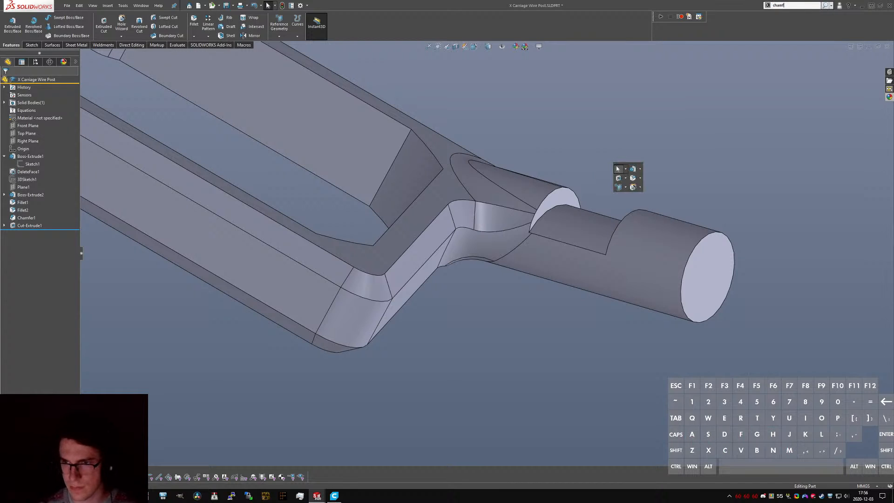
type("er")
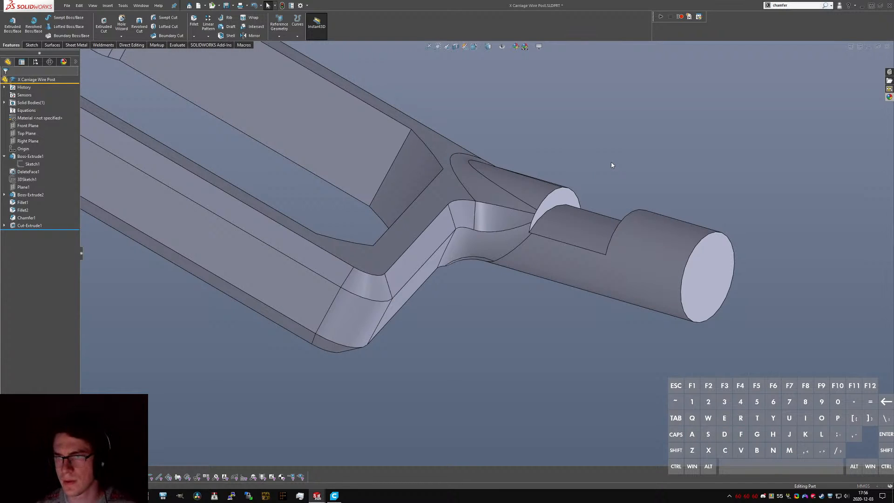
key("Return")
left_click(579, 227)
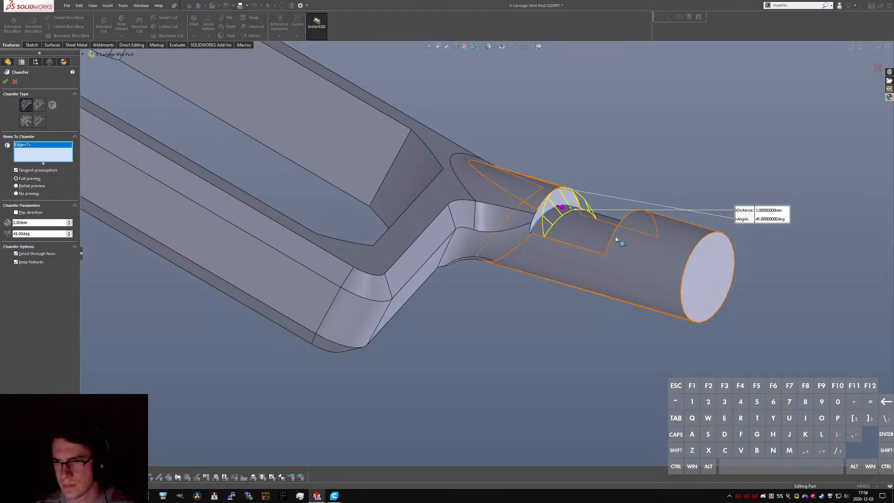
left_click(621, 239)
right_click(620, 240)
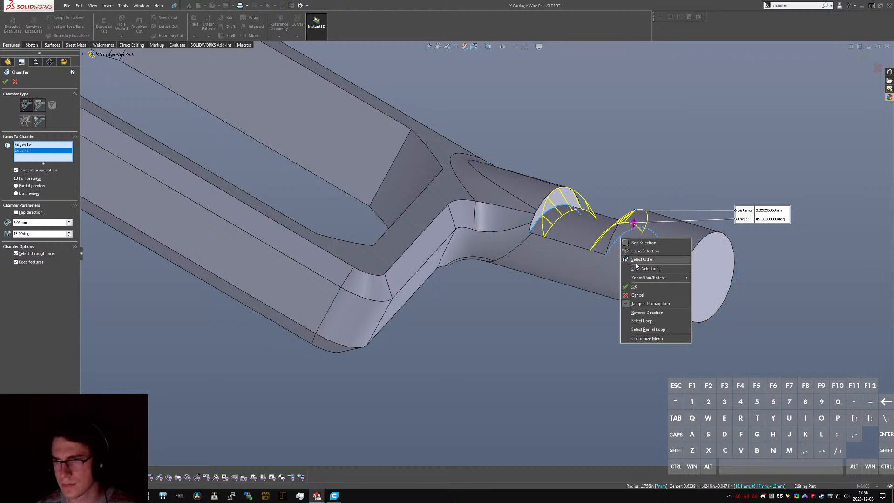
left_click(636, 286)
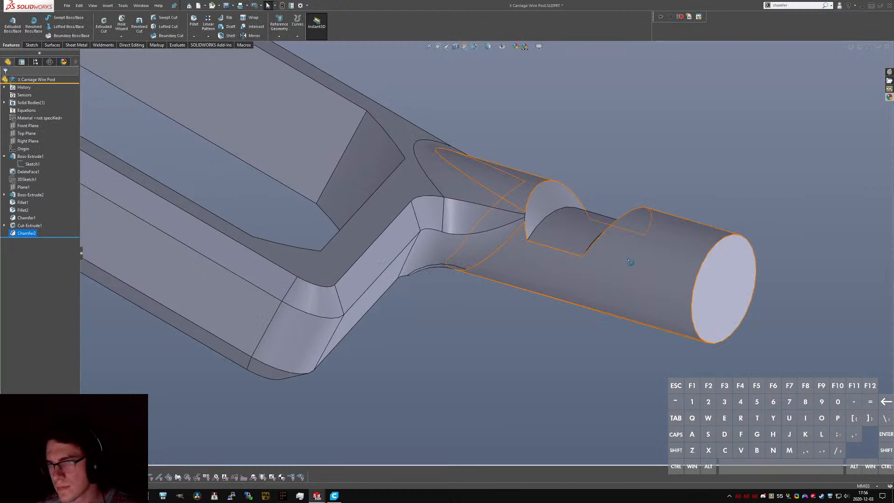
- Review the settings of the chamfer on the stem cut and remove that chamfer from the part
mouse_move(629, 260)
middle_mouse_down()
mouse_move(624, 313)
mouse_move(612, 206)
mouse_move(591, 253)
mouse_move(555, 189)
mouse_move(649, 288)
mouse_move(479, 265)
mouse_move(629, 254)
middle_mouse_up()
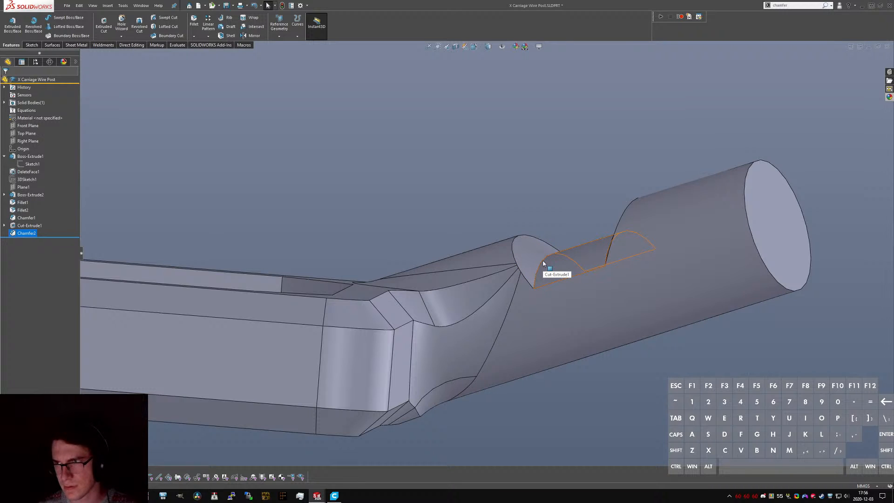
left_click(28, 233)
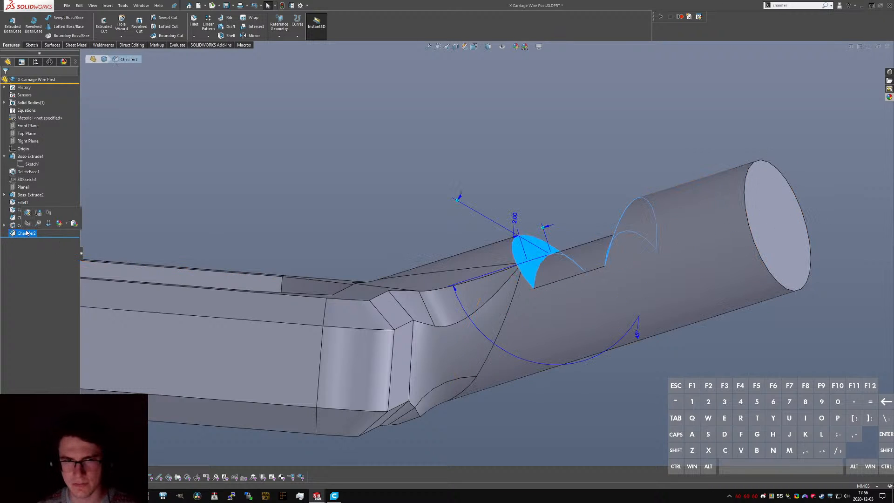
left_click(27, 216)
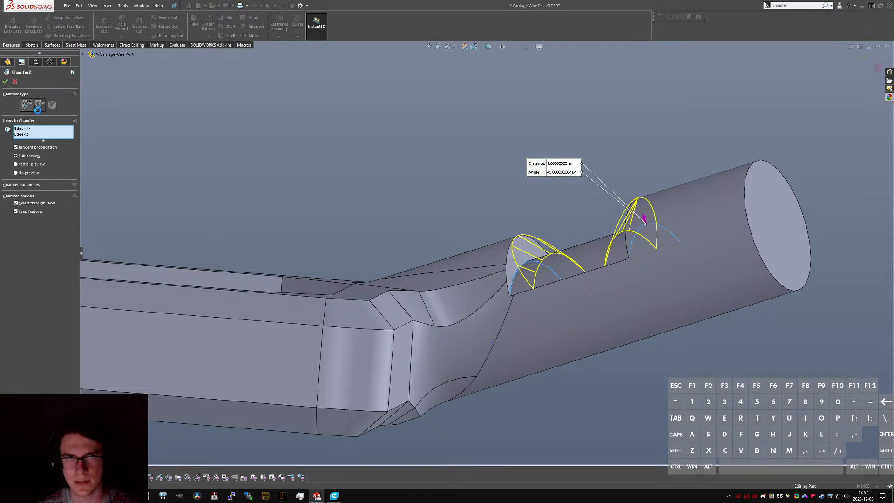
left_click(15, 82)
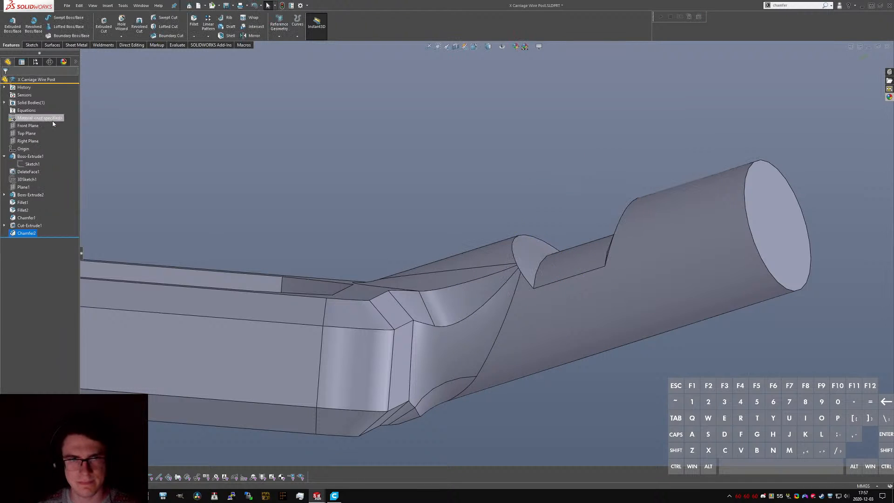
- Try a full round fillet across the stem cut's two end walls and floor, and a 5 mm face fillet on the same faces
type("fillet")
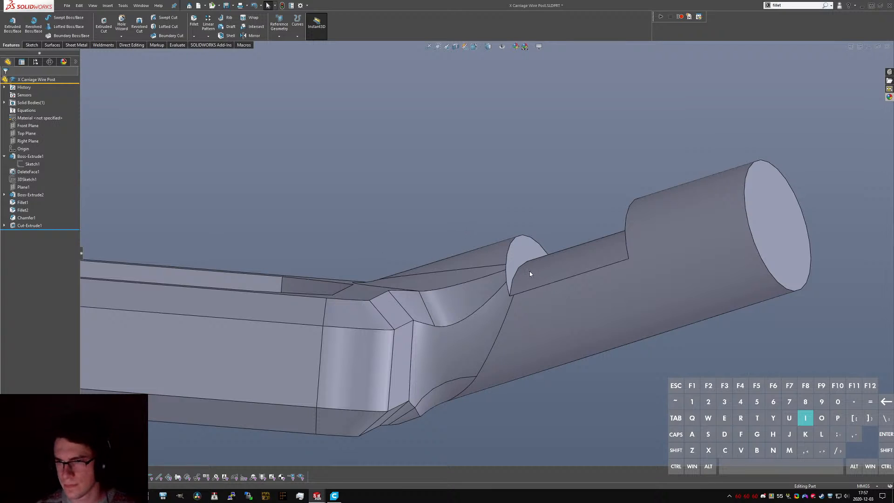
key("Return")
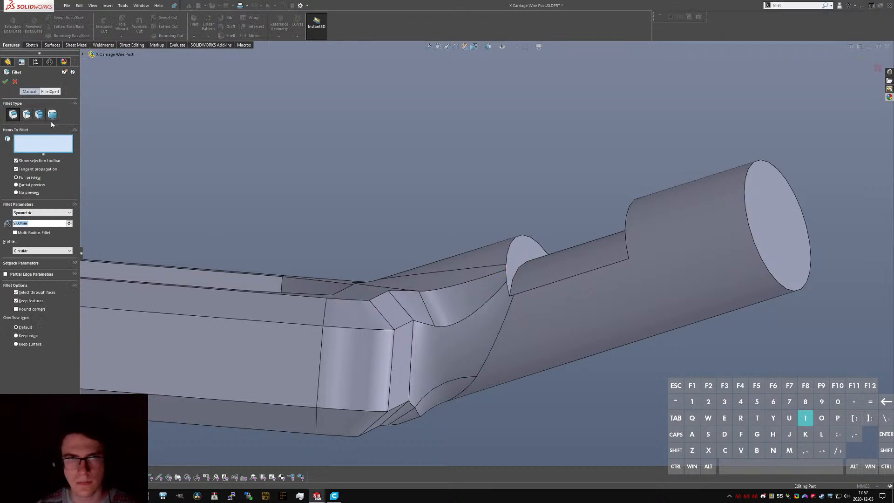
left_click(52, 114)
left_click(522, 245)
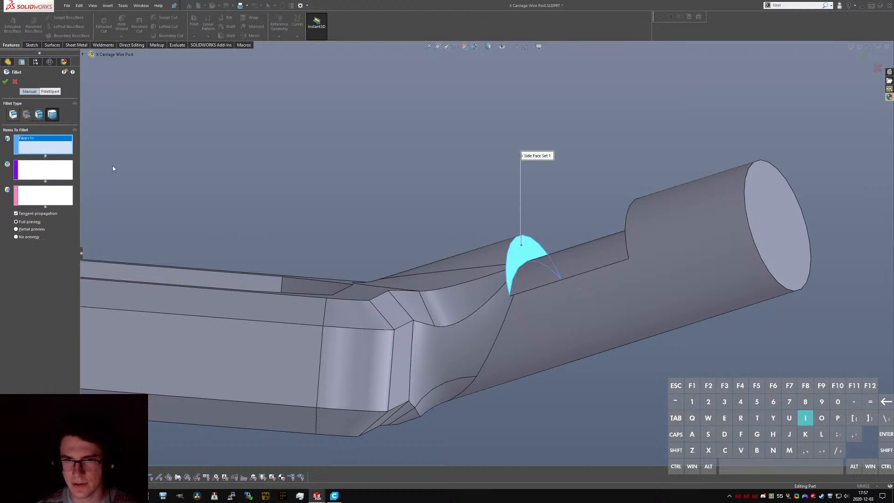
left_click(568, 255)
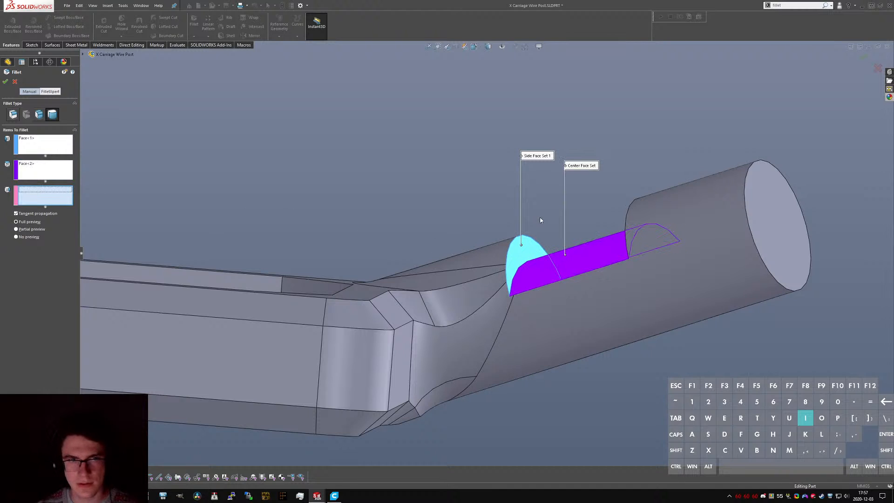
middle_click_drag(541, 219, 640, 227)
left_click(637, 217)
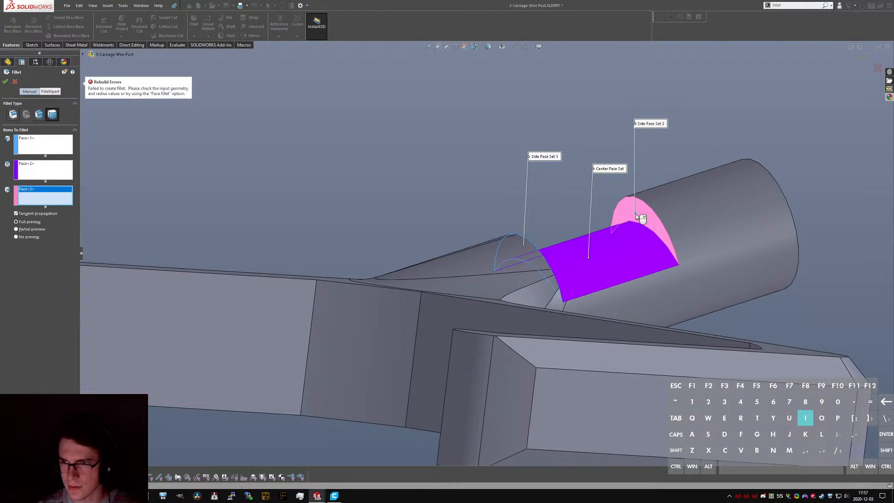
left_click(39, 115)
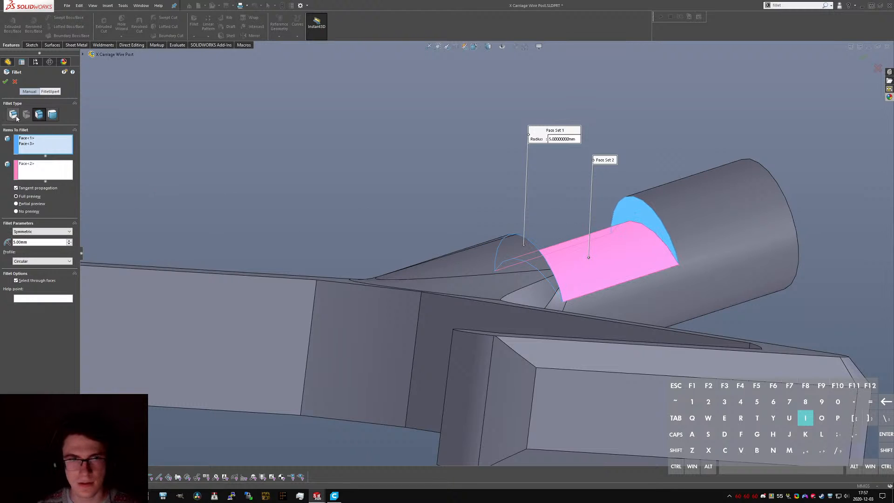
left_click(5, 82)
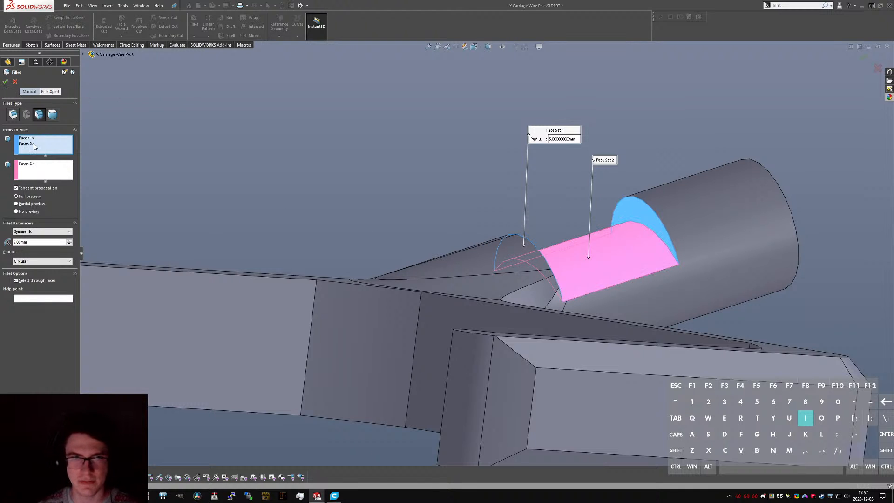
- Add a constant size fillet of 2 mm radius to the two curved edges between the stem cut's floor and end walls
left_click(13, 115)
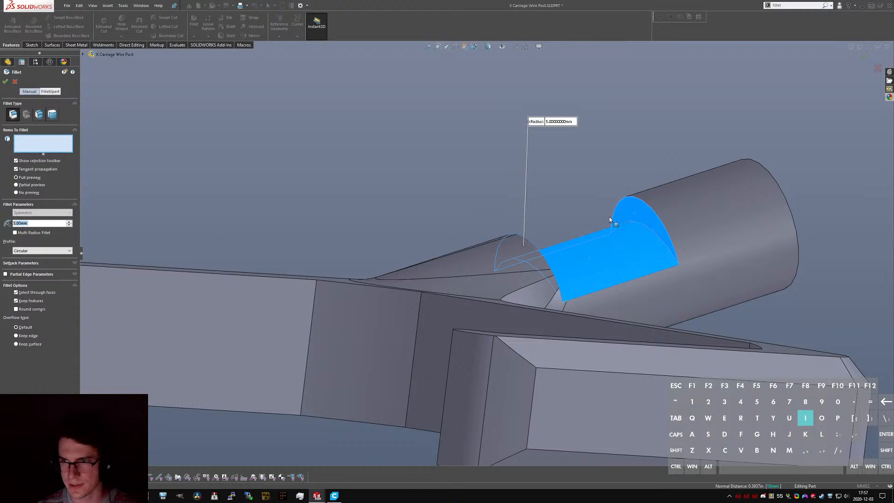
middle_click_drag(611, 216, 509, 256)
left_click(493, 266)
left_click(488, 281)
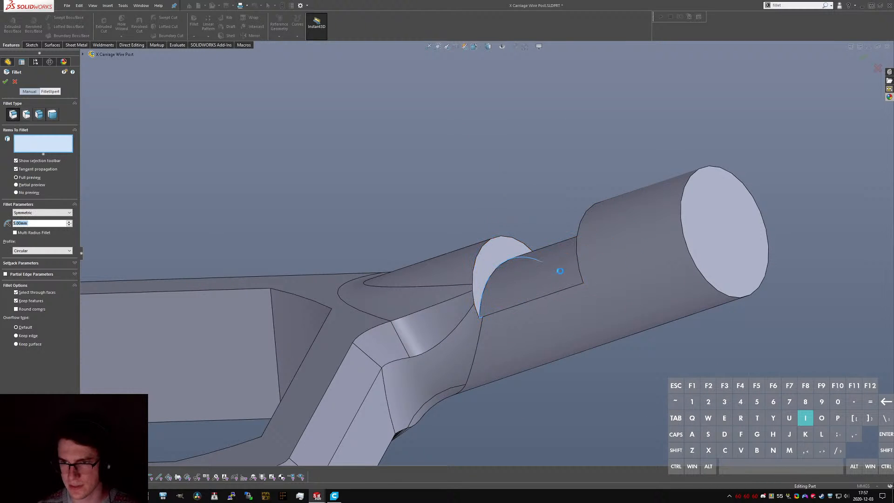
middle_click_drag(544, 261, 607, 245)
left_click(606, 240)
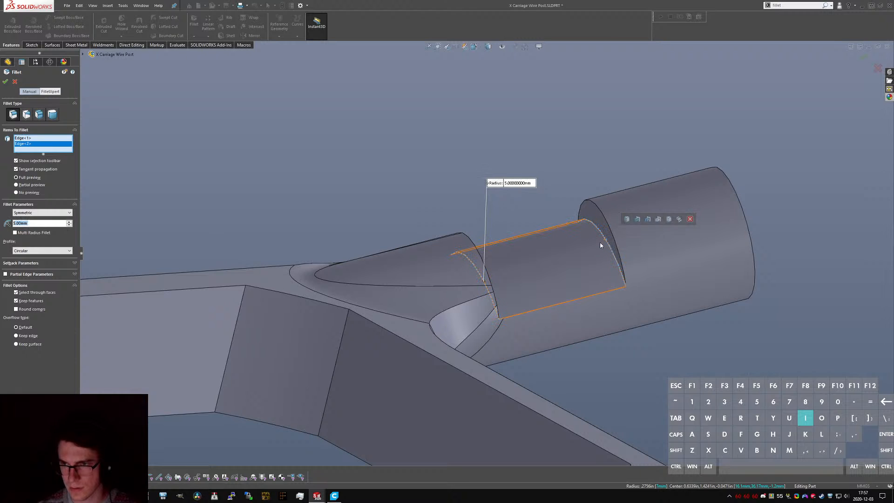
type("2")
key("Return")
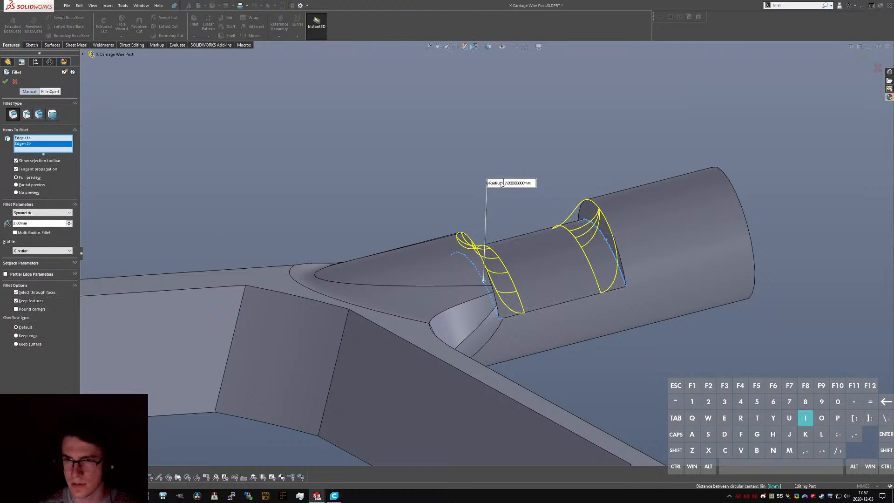
middle_click_drag(550, 232, 468, 261)
key("Return")
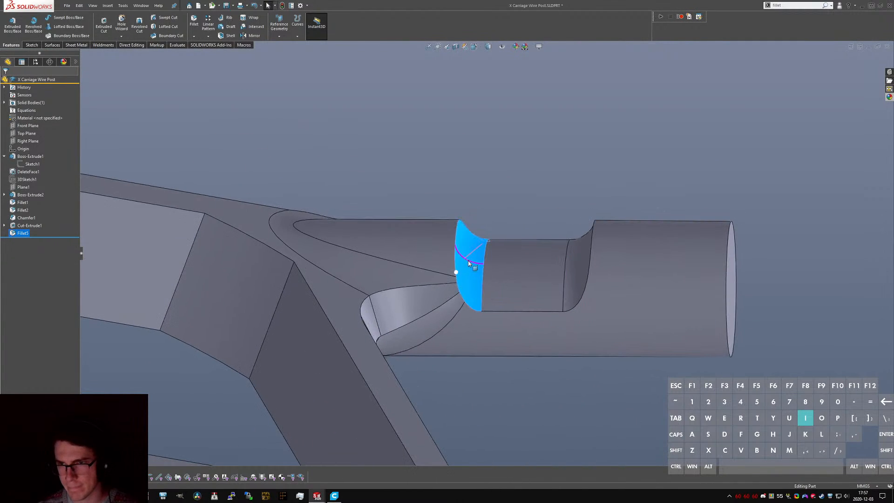
- Set the radius of the stem cut's fillet to 3 mm
left_click(469, 263)
left_click(493, 294)
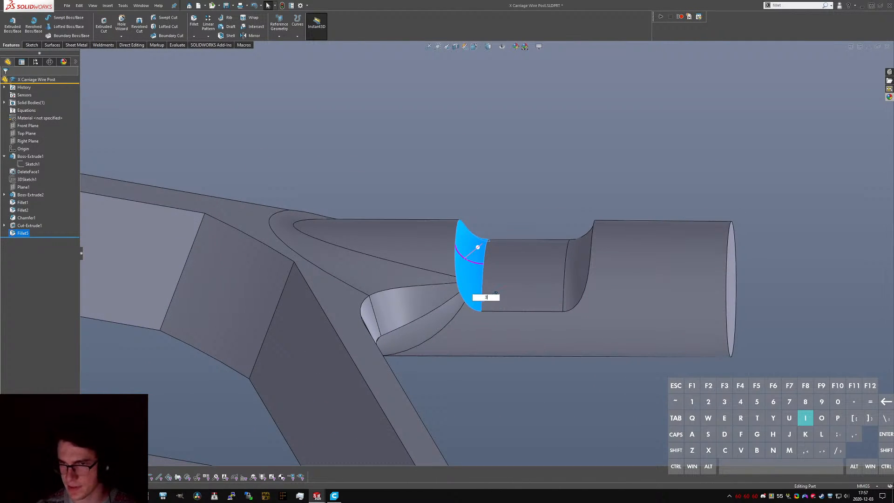
key("Return")
- Edit the stem cut's fillet to use the Keep surface overflow type and check the rounded transitions
left_click(460, 240)
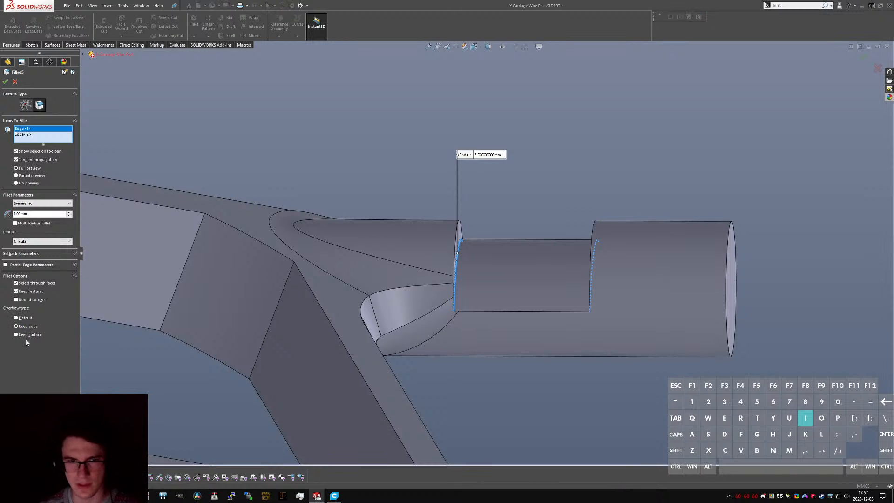
left_click(27, 335)
middle_click_drag(424, 279, 467, 236)
scroll(458, 244, "down", 5)
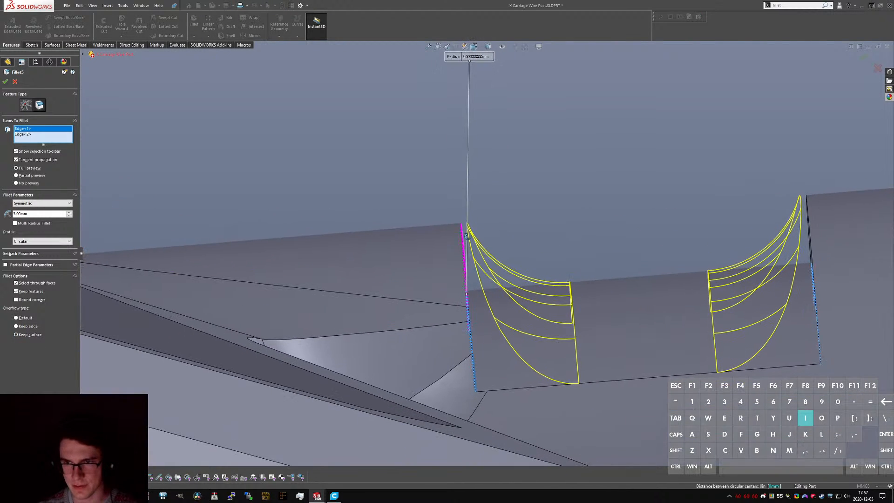
scroll(429, 227, "up", 4)
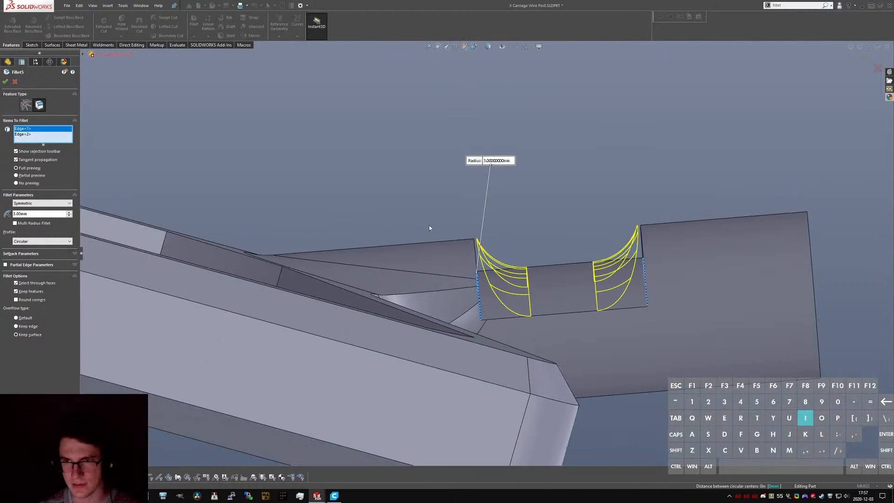
left_click(5, 82)
scroll(489, 285, "up", 2)
middle_click_drag(496, 281, 479, 363)
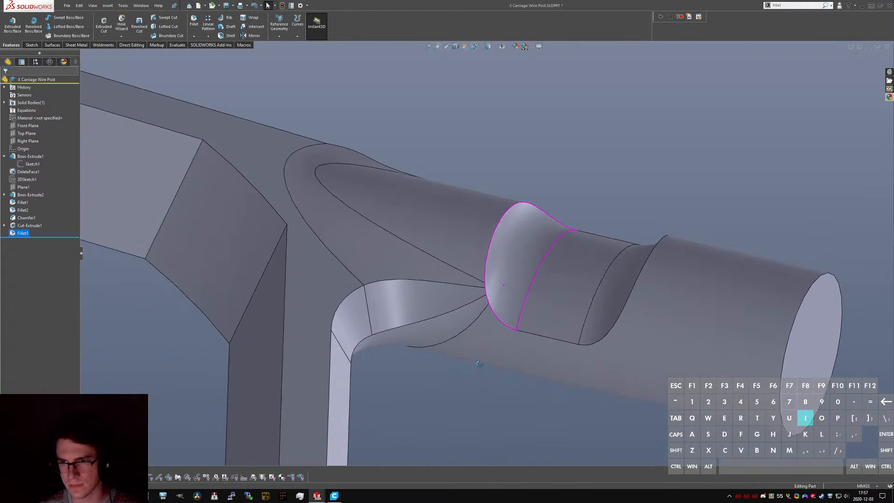
- Start a chamfer around the stem cut's rim, with tangent propagation off and the tangent rim edges selected
scroll(493, 326, "up", 2)
mouse_move(517, 301)
middle_mouse_down()
mouse_move(531, 317)
mouse_move(529, 224)
mouse_move(527, 289)
middle_mouse_up()
scroll(527, 289, "up", 3)
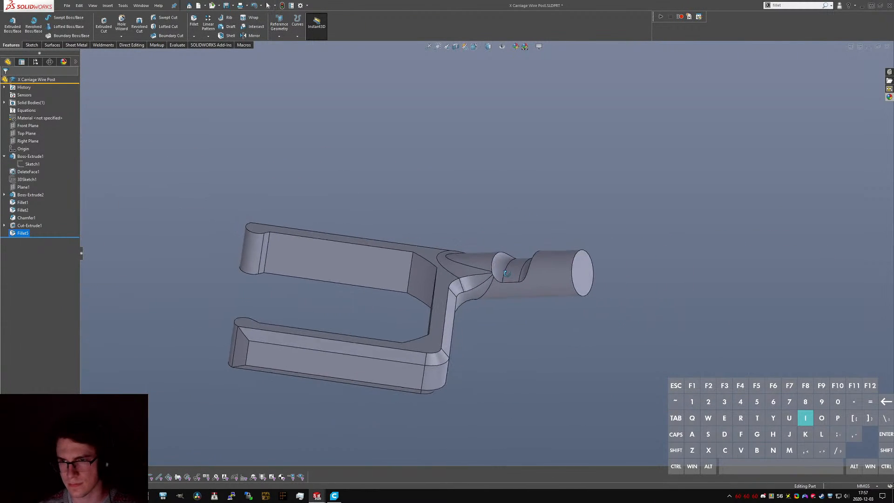
left_click(403, 229)
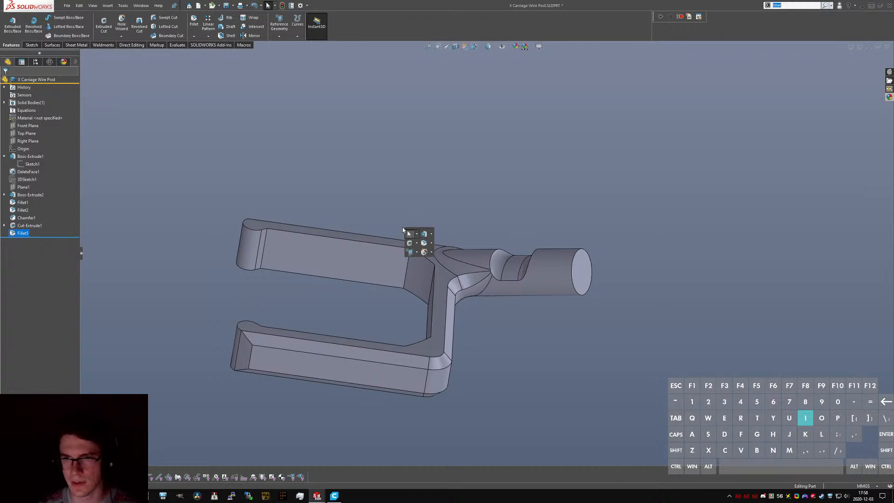
type("chamfer")
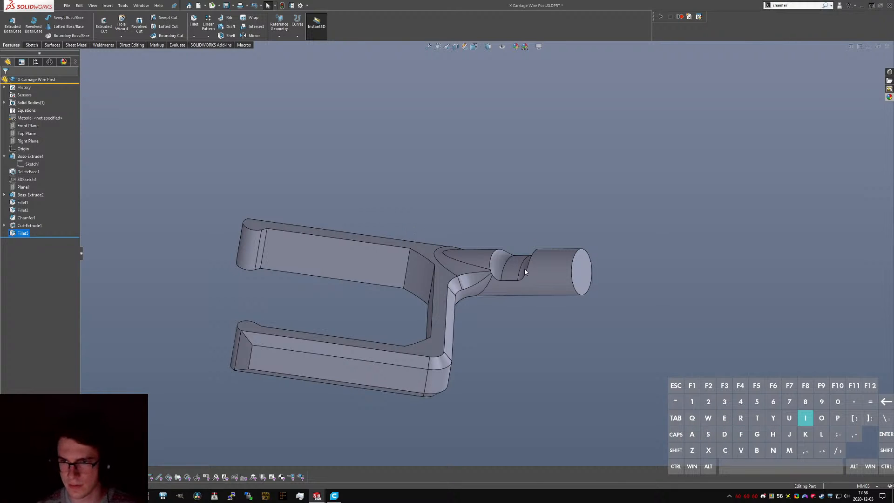
key("Return")
scroll(503, 232, "down", 5)
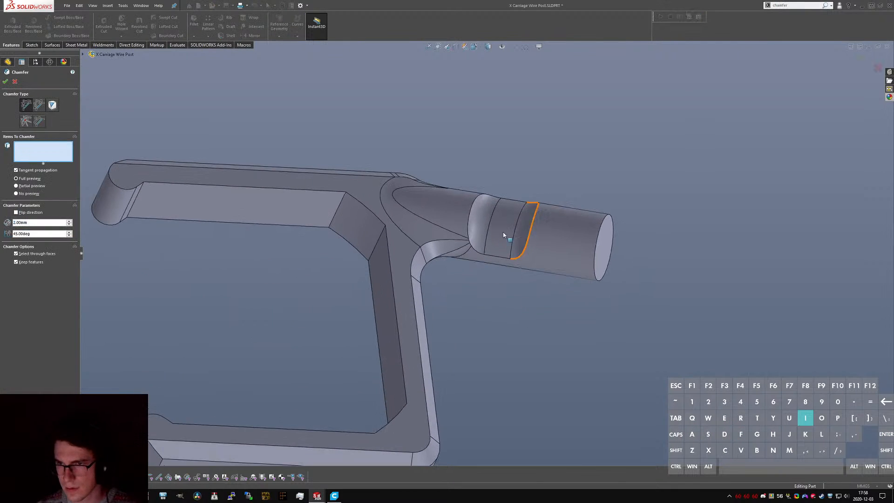
right_click(522, 179)
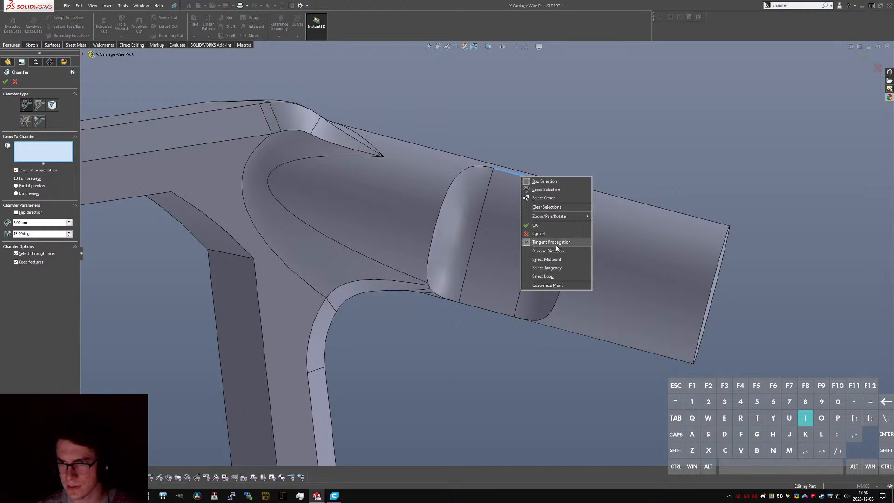
left_click(552, 243)
right_click(513, 176)
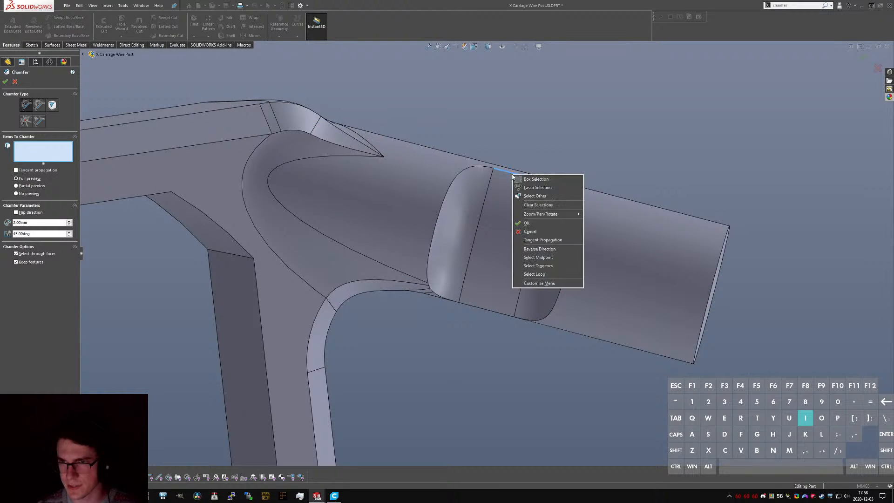
left_click(553, 269)
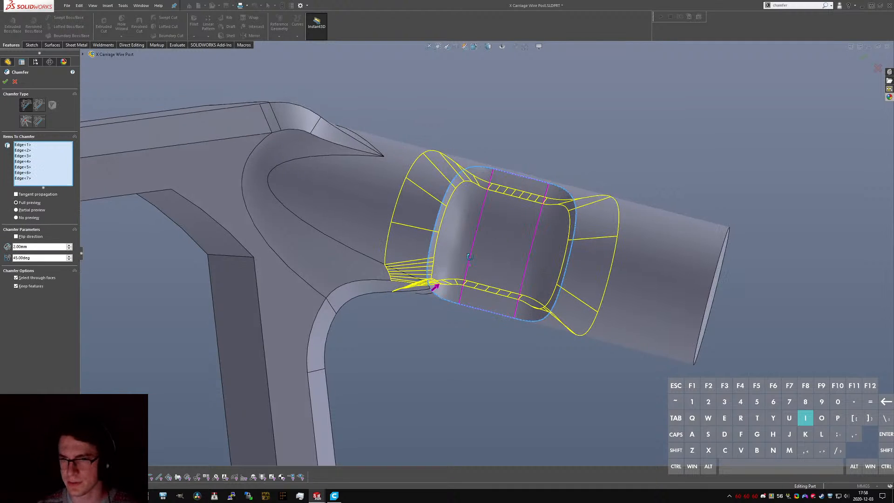
- Make the rim chamfer a symmetric distance-distance type of 0.6 mm and add the short missing edge beside the fork junction
middle_click_drag(497, 233, 459, 155)
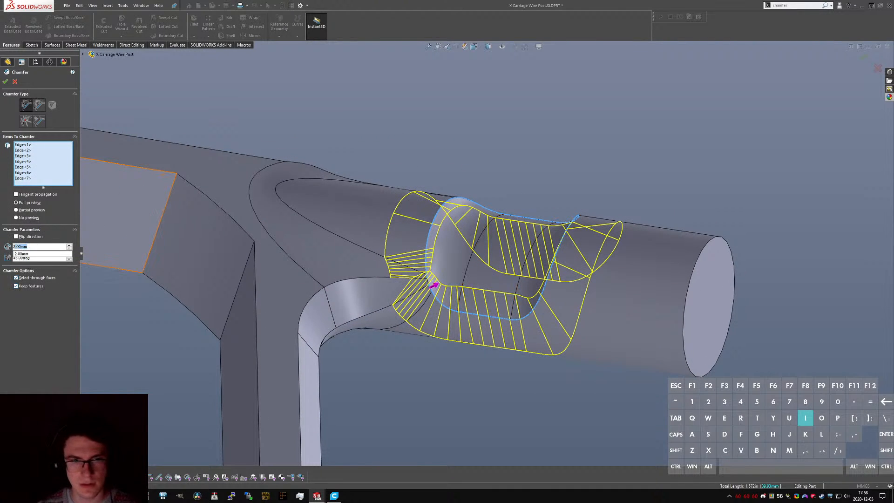
type("0.6")
key("Return")
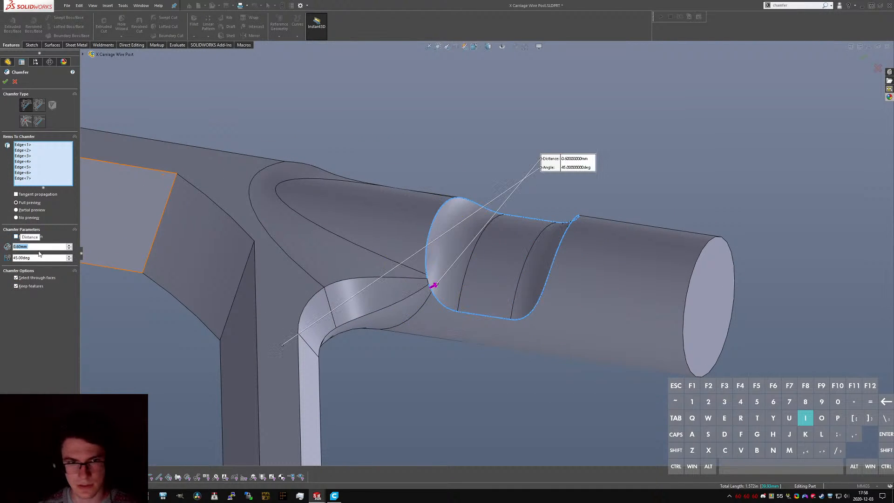
left_click(39, 106)
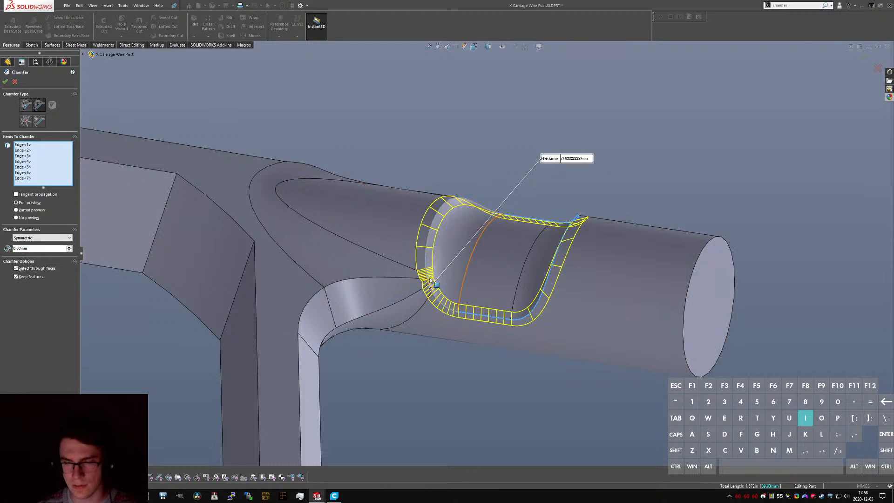
scroll(463, 282, "down", 5)
left_click(470, 276)
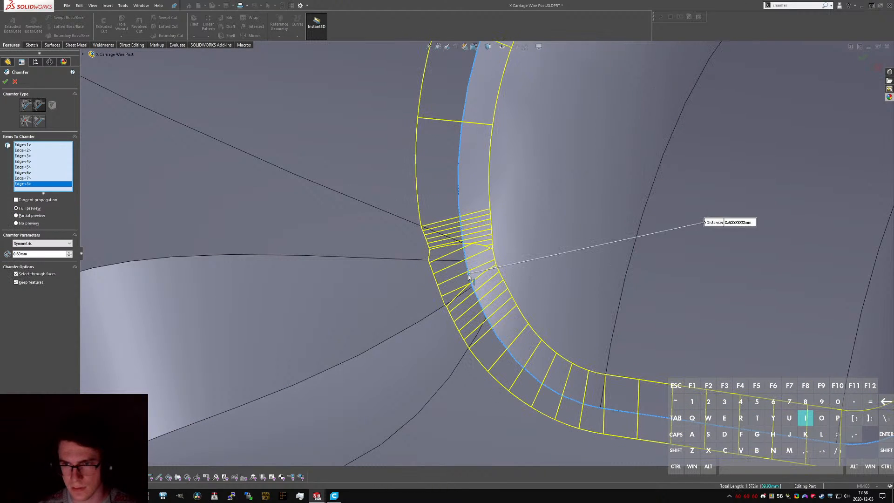
scroll(468, 275, "up", 6)
mouse_move(519, 227)
middle_mouse_down()
mouse_move(487, 159)
mouse_move(474, 194)
mouse_move(510, 233)
middle_mouse_up()
scroll(512, 227, "down", 4)
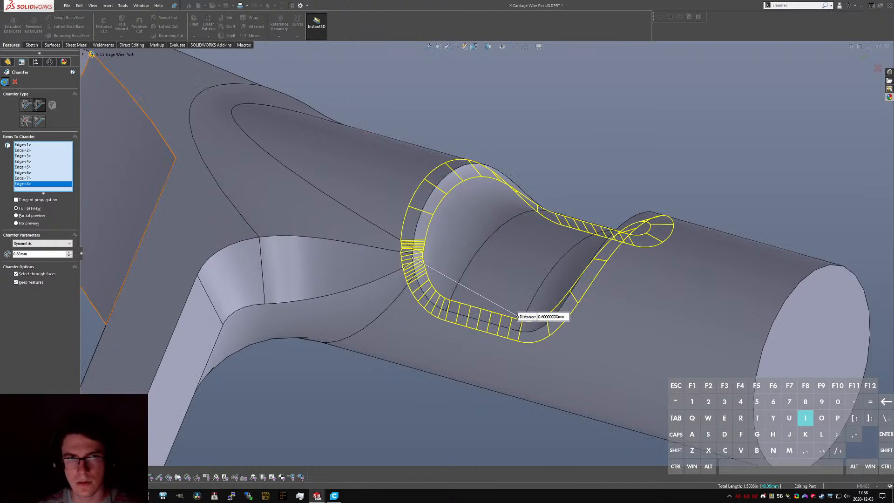
- Set the radius of the fillet between the stem and the fork to 4 mm
left_click(306, 264)
scroll(320, 281, "up", 4)
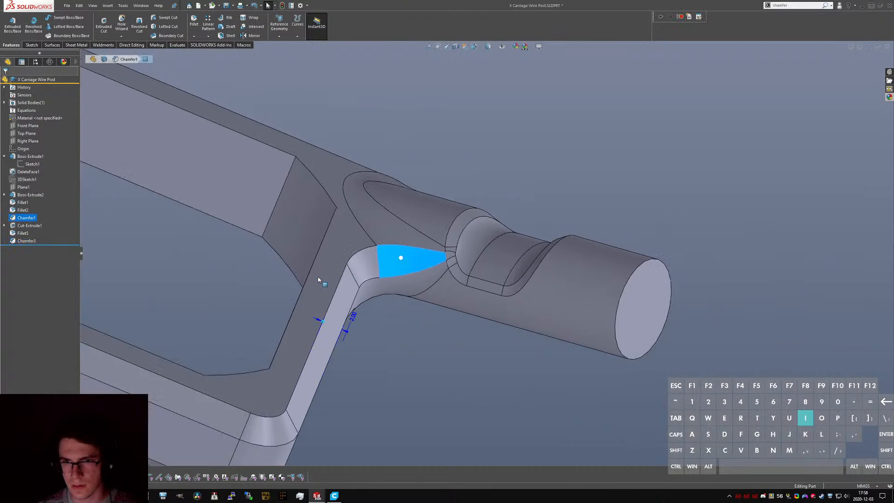
middle_click_drag(319, 281, 321, 305)
left_click(416, 283)
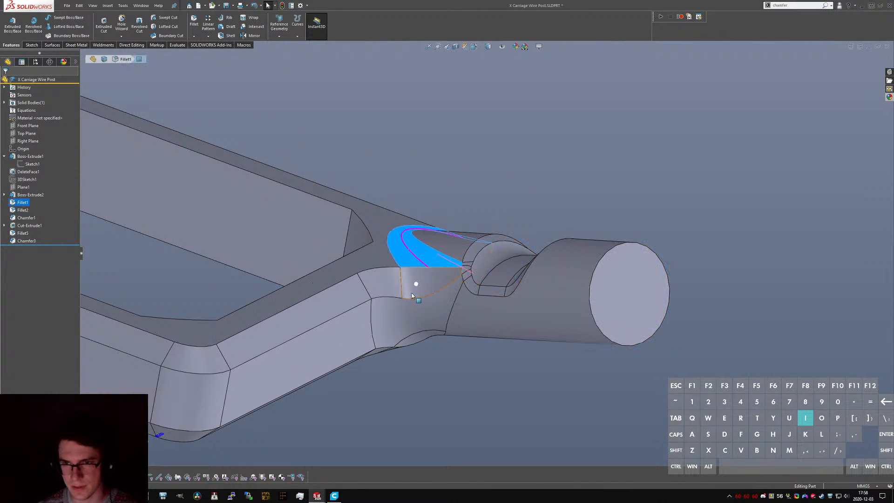
left_click(422, 314)
double_click(163, 438)
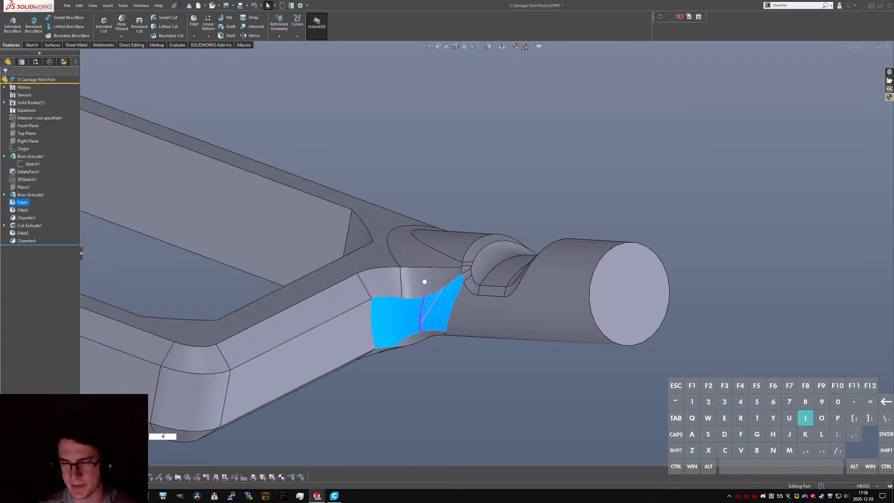
key("Return")
- Edit the chamfer around the stem cut's rim to clear its missing edge reference
scroll(469, 278, "down", 4)
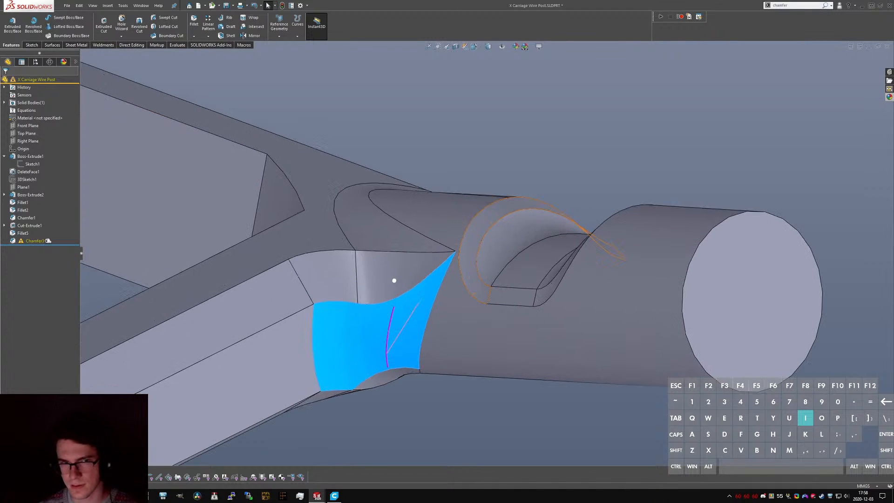
left_click(34, 242)
left_click(38, 223)
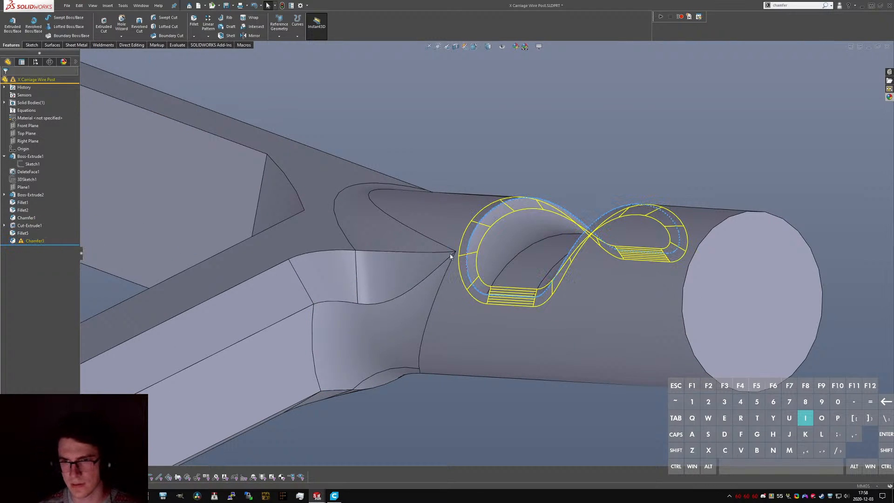
right_click(44, 129)
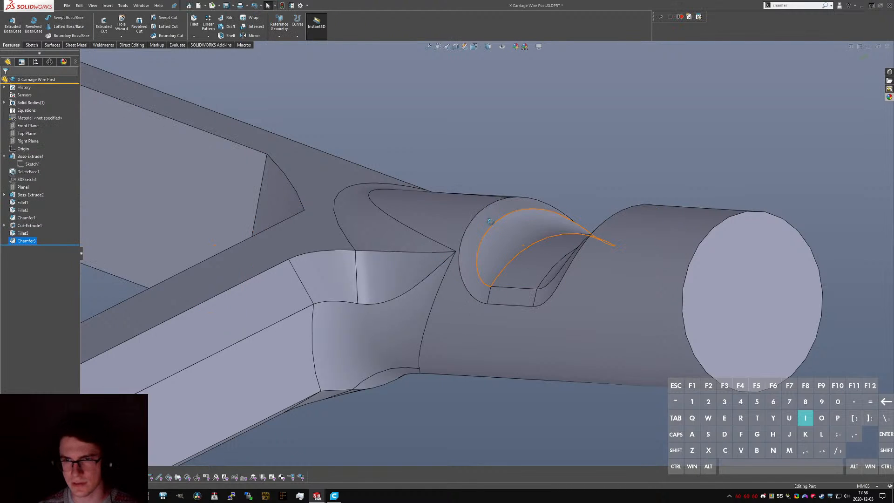
- Start a constant size fillet on the six inner transverse edges at the fork's corners and near its rounded arm ends
scroll(508, 255, "up", 4)
middle_click_drag(508, 255, 508, 182)
scroll(414, 184, "up", 3)
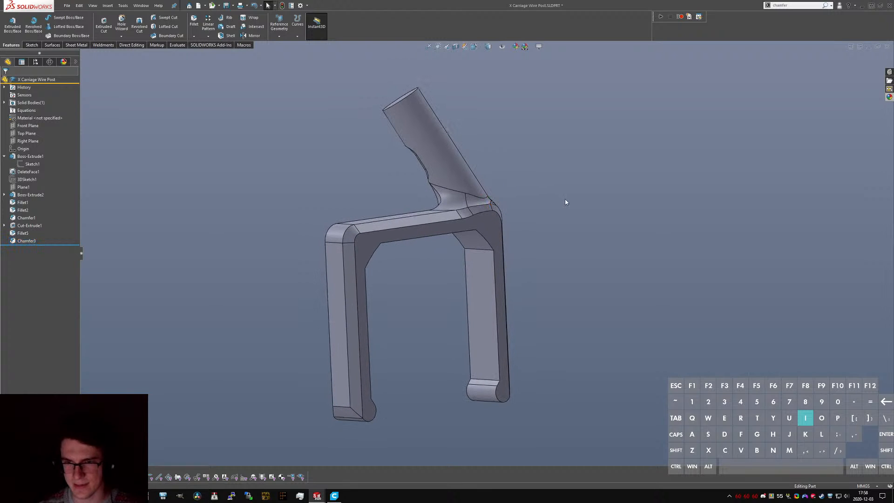
type("fillet")
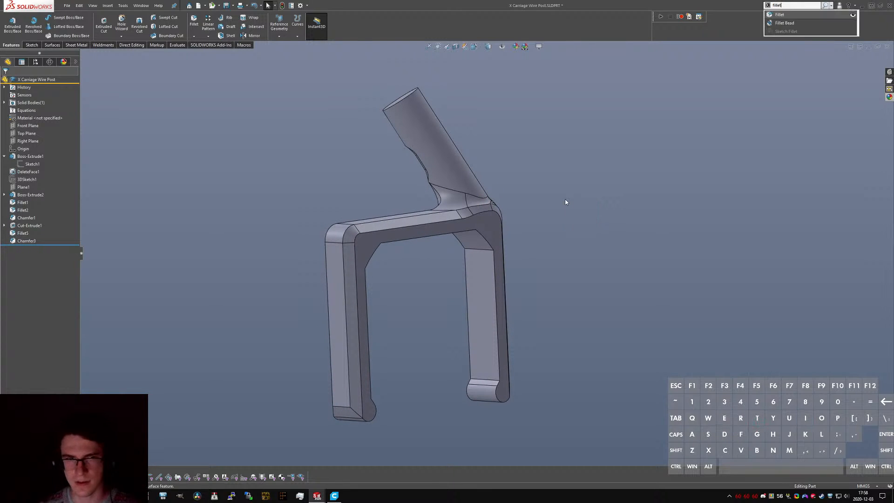
key("Return")
key("Return")
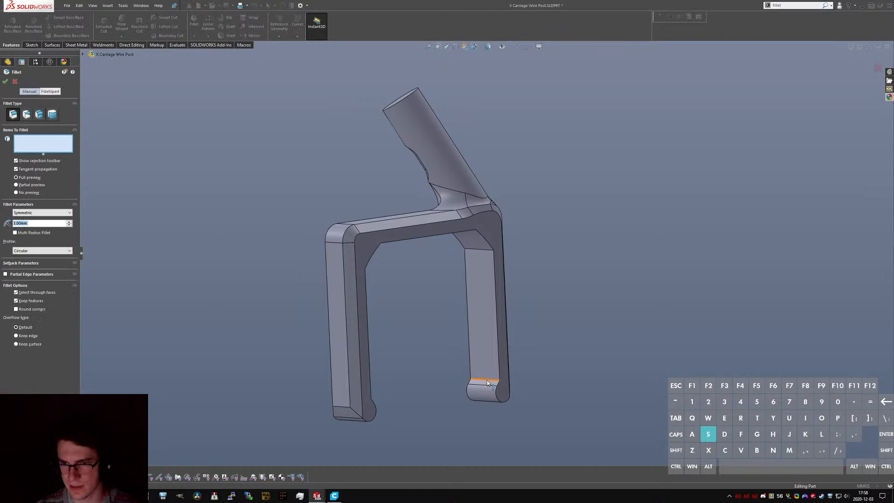
left_click(487, 383)
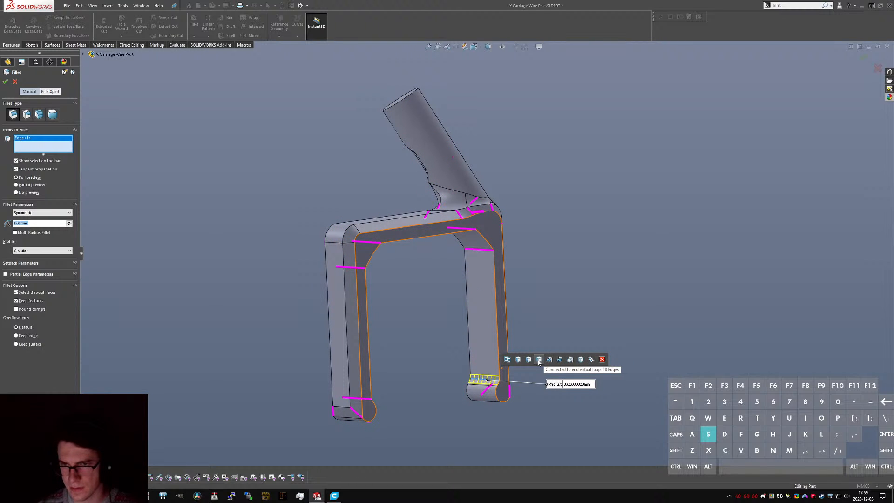
left_click(486, 251)
left_click(461, 230)
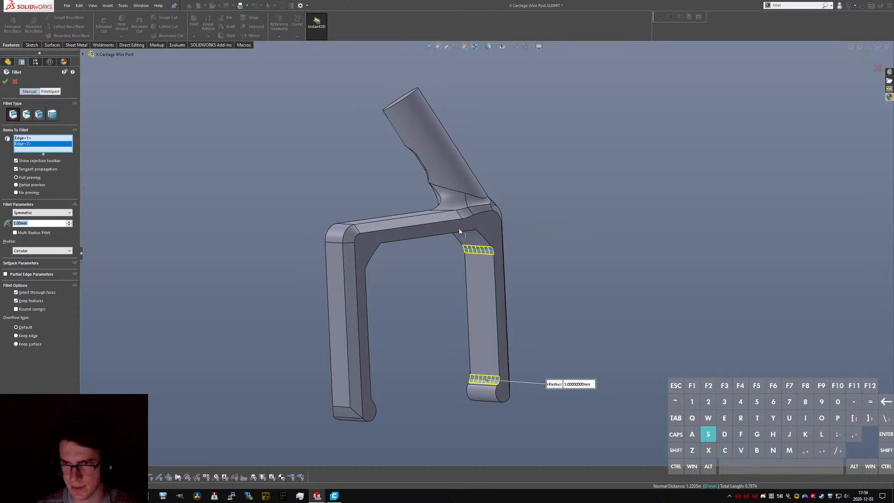
left_click(378, 243)
left_click(365, 271)
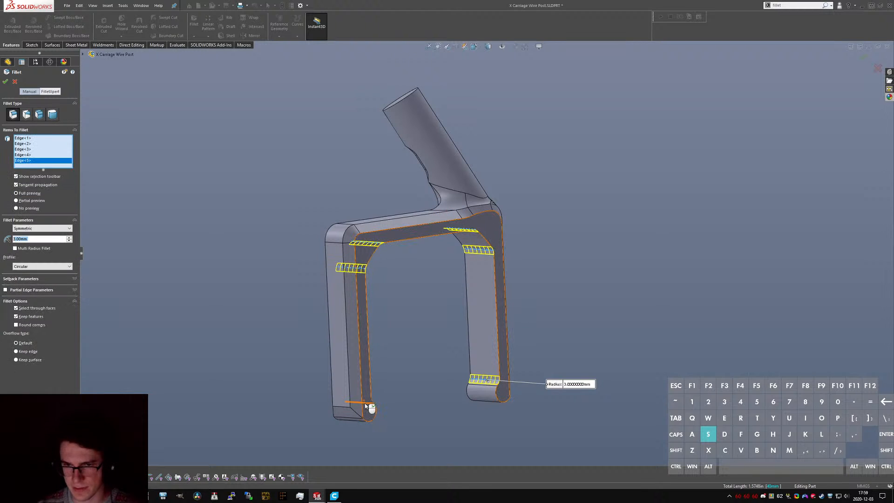
left_click(367, 400)
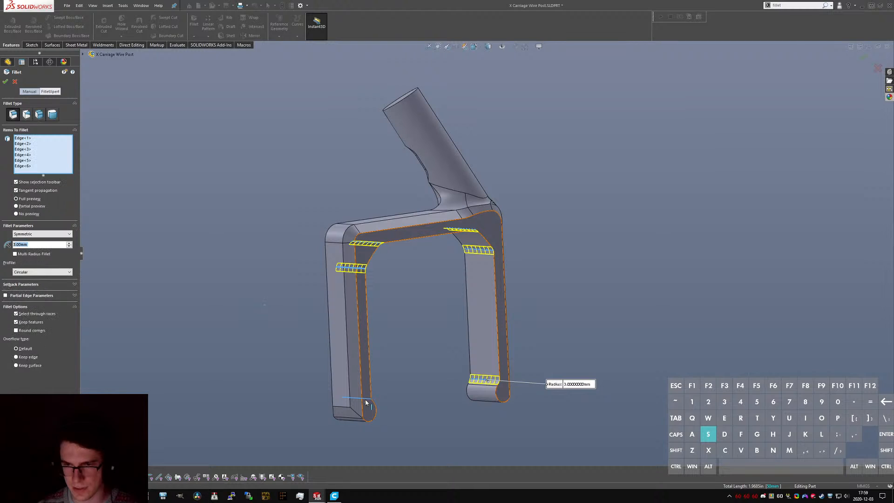
- Set the radius of the fork's inner edge fillet to 0.8 mm and complete the fillet
left_click(581, 387)
type("0.6")
key("Return")
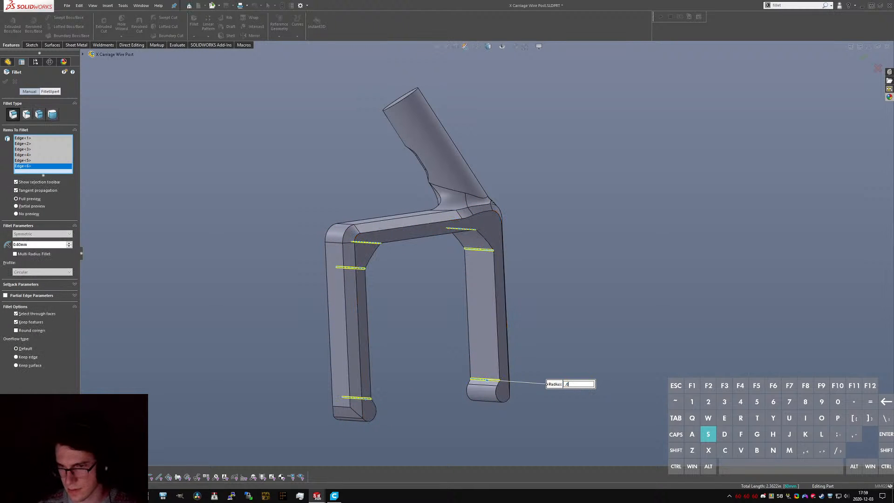
left_click(582, 388)
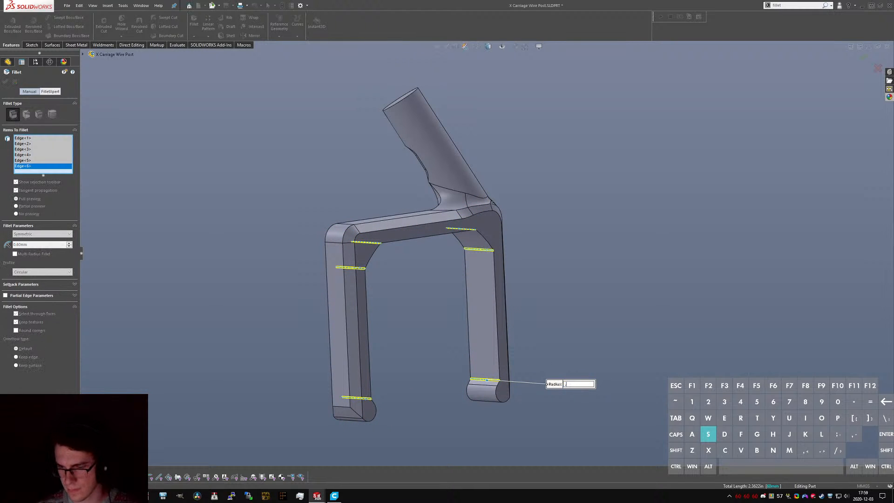
type("0.8")
key("Return")
left_click(5, 81)
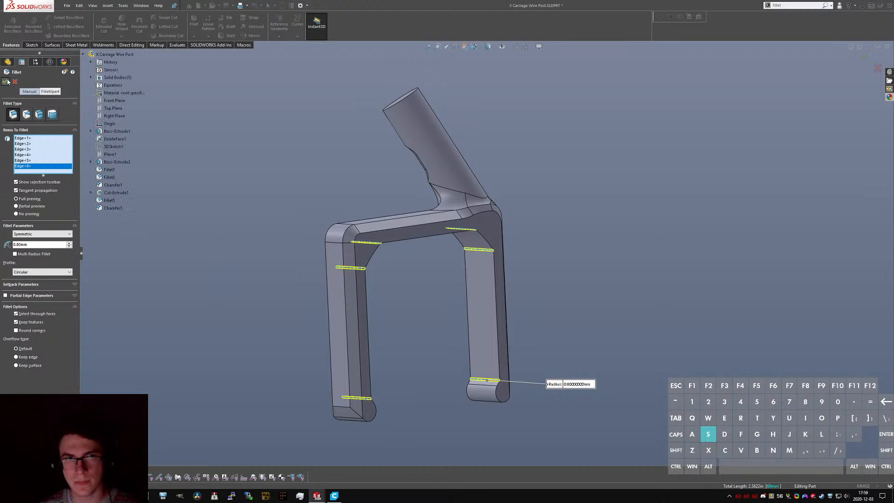
- Check the finished fork from several sides and save the part
scroll(484, 248, "down", 4)
middle_click_drag(484, 248, 552, 303)
scroll(449, 209, "up", 5)
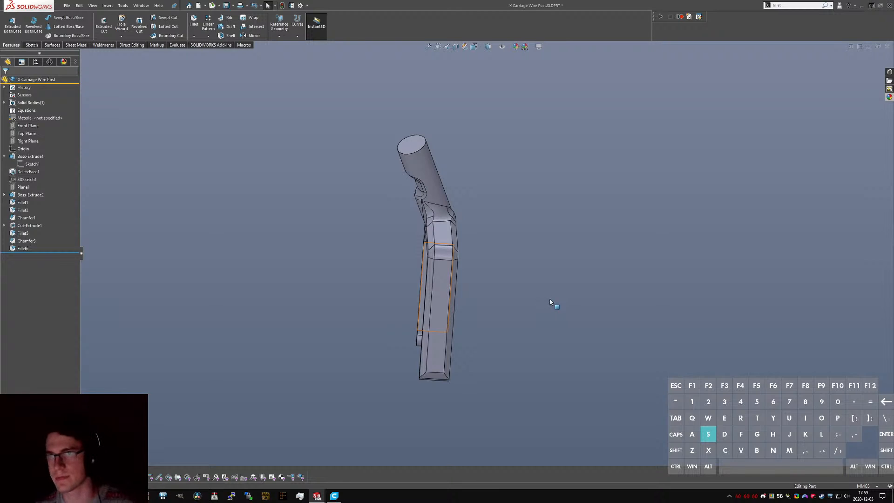
key("ctrl+s")
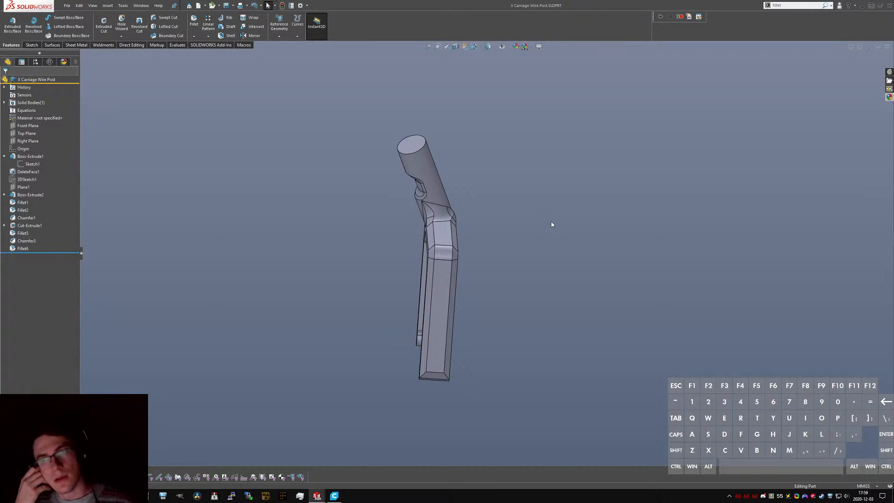
- Switch to the Top Level assembly and insert the X Carriage Wire Post beside the mock X carriage
key("ctrl+Tab")
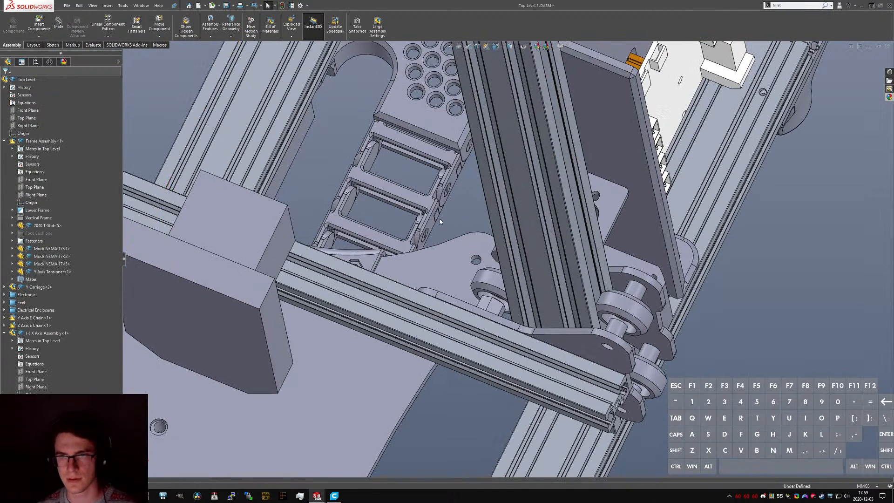
scroll(440, 222, "up", 5)
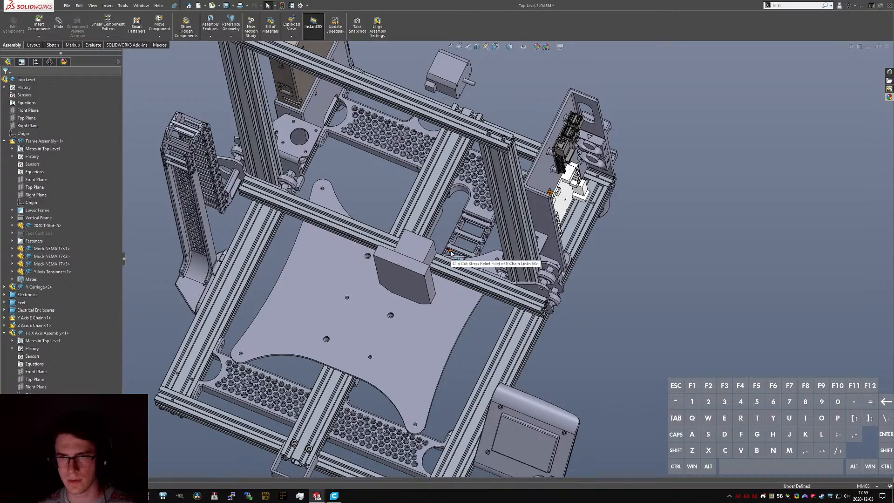
middle_click_drag(450, 253, 437, 213)
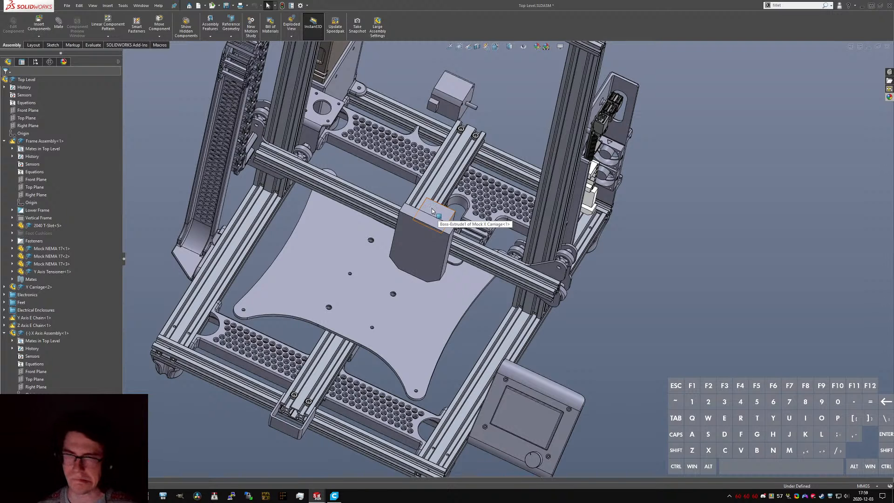
scroll(436, 210, "down", 3)
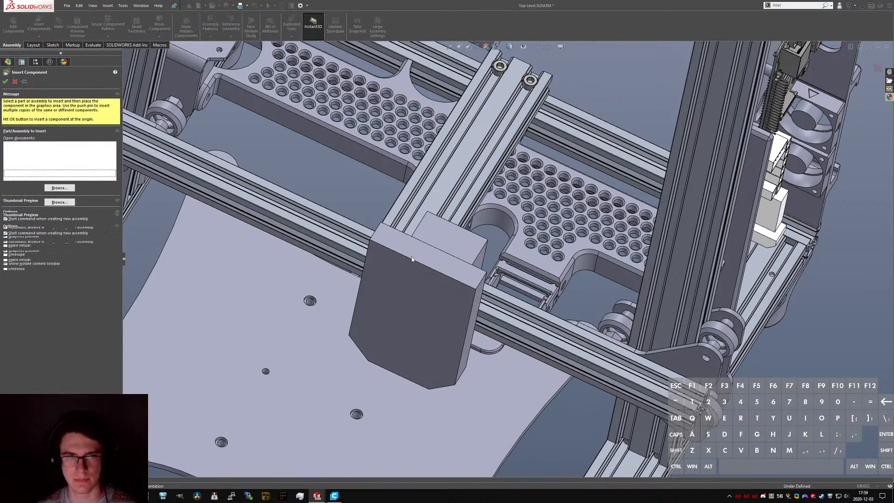
left_click(21, 173)
scroll(470, 231, "down", 2)
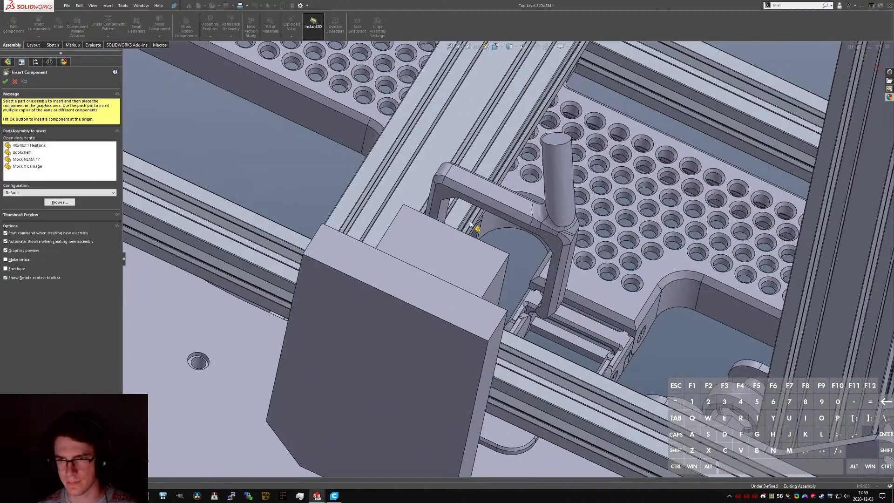
left_click(468, 224)
- Add a coincident mate between the inner face of the wire post's fork arm and the mock X carriage's side face
scroll(376, 189, "down", 4)
left_click(376, 189)
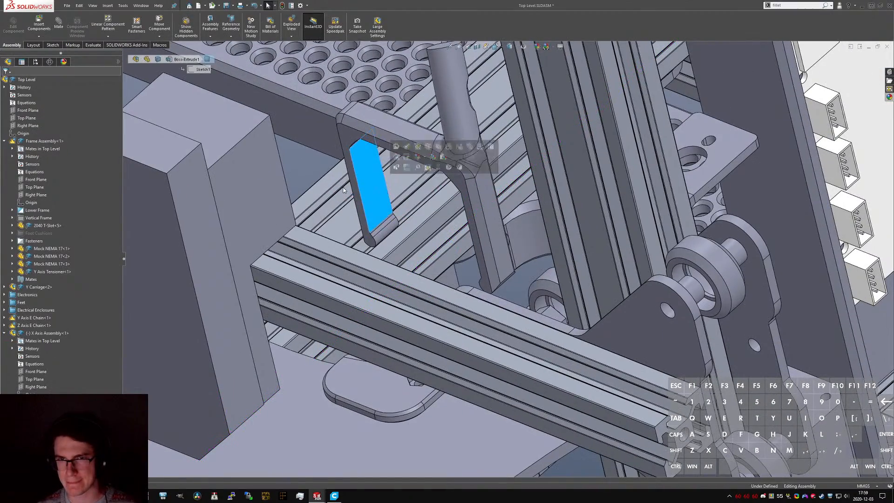
middle_click_drag(375, 189, 401, 210)
left_click(703, 68, "ctrl")
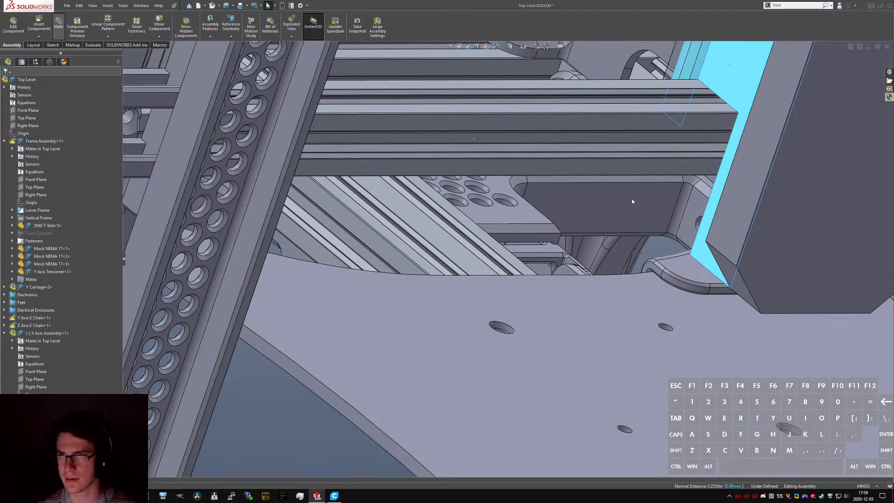
left_click(709, 204)
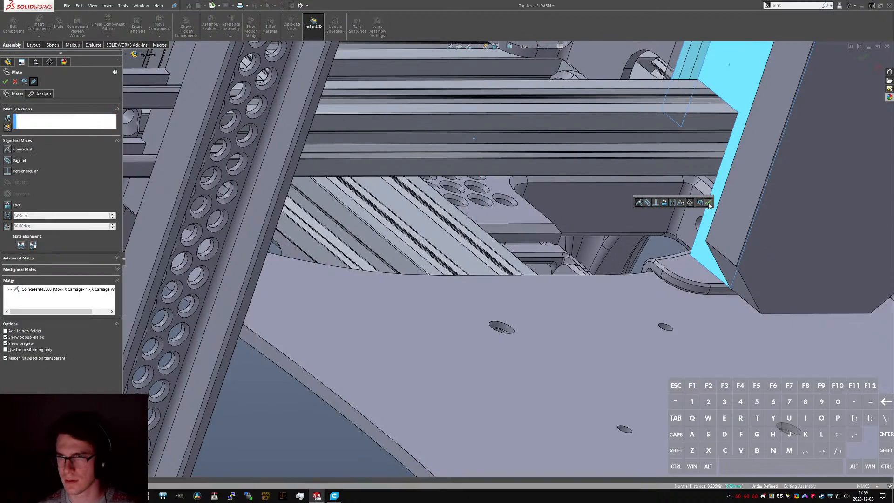
- Add a coincident mate between the top face of the carriage's rear block and the underside of the wire post's crossbar
middle_click_drag(646, 233, 667, 204)
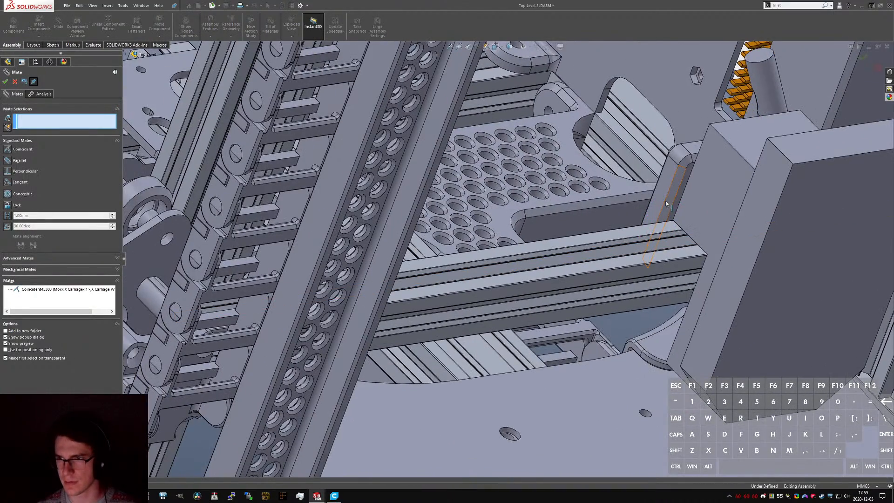
left_click_drag(690, 124, 693, 87)
left_click(772, 130)
middle_click_drag(772, 130, 868, 43)
scroll(611, 209, "up", 5)
middle_click_drag(620, 173, 636, 112)
scroll(635, 89, "down", 8)
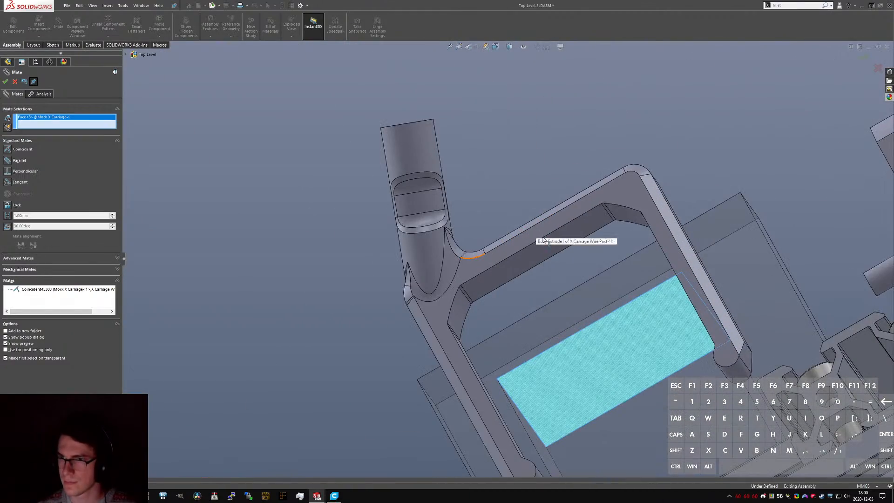
left_click(558, 237)
key("Return")
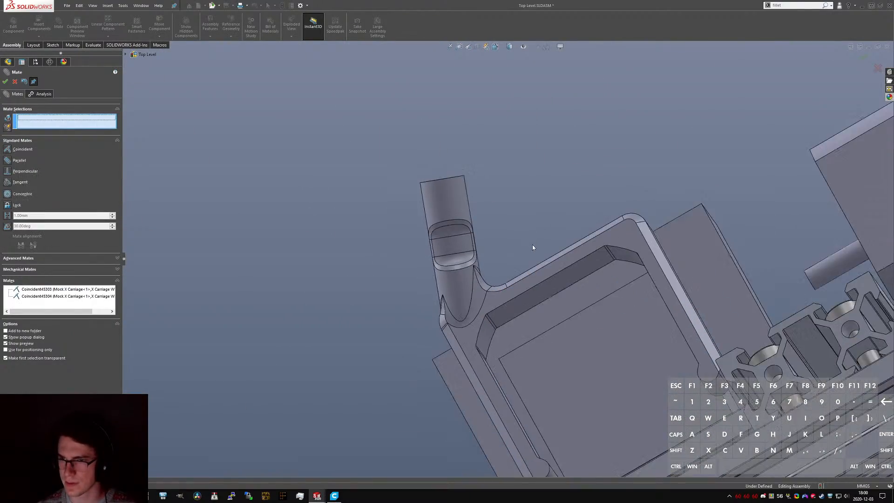
left_click(568, 267)
left_click(586, 357)
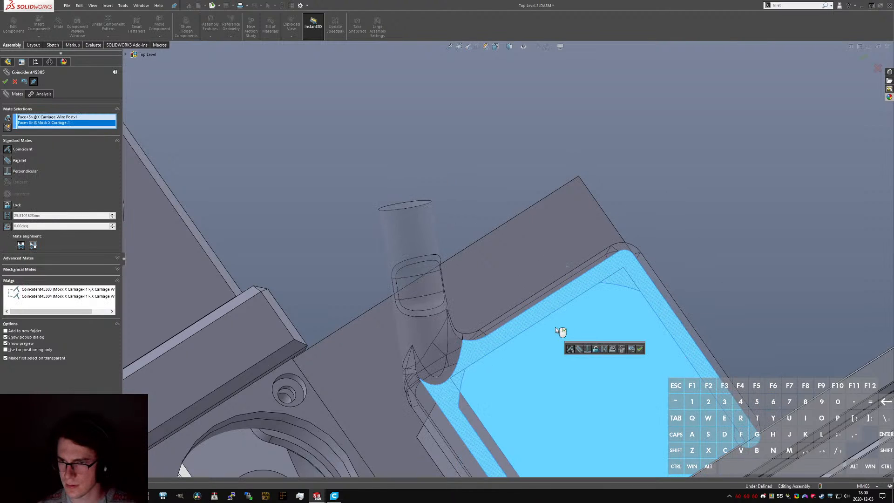
left_click(605, 349)
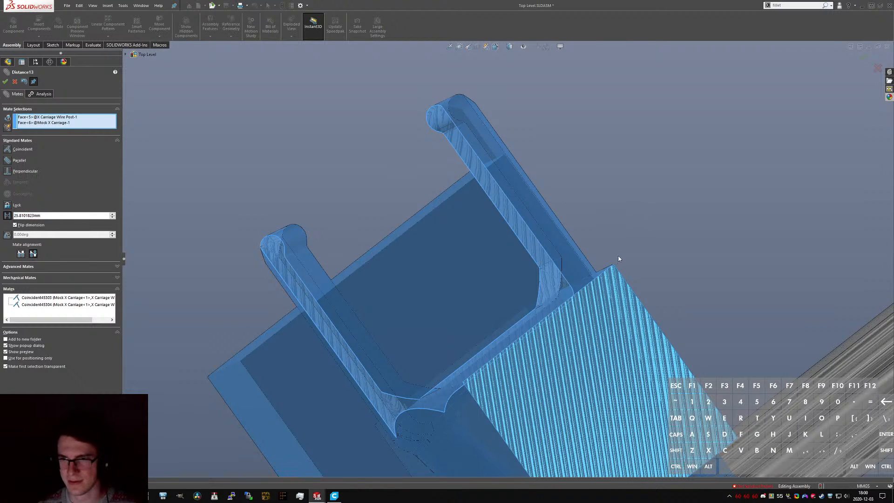
key("Escape")
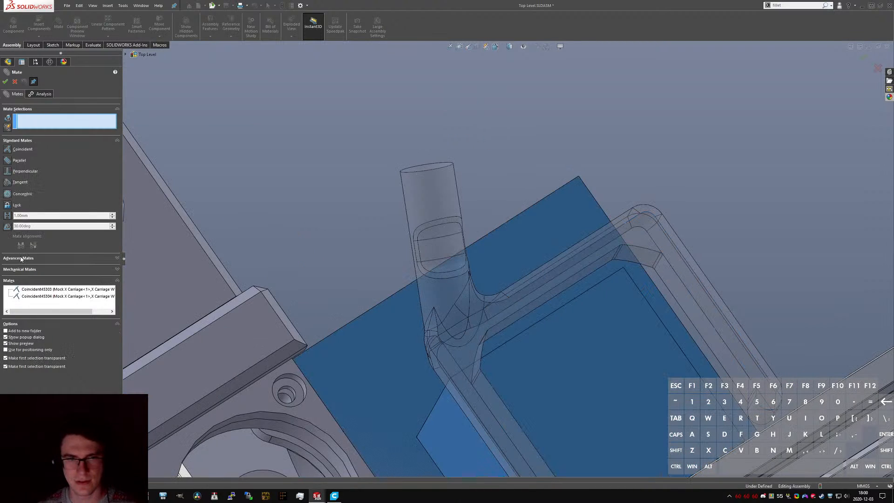
left_click(23, 257)
- Add a flipped 15 mm distance mate between the carriage's face and the wire post's flat fork face
middle_click_drag(607, 180, 618, 259)
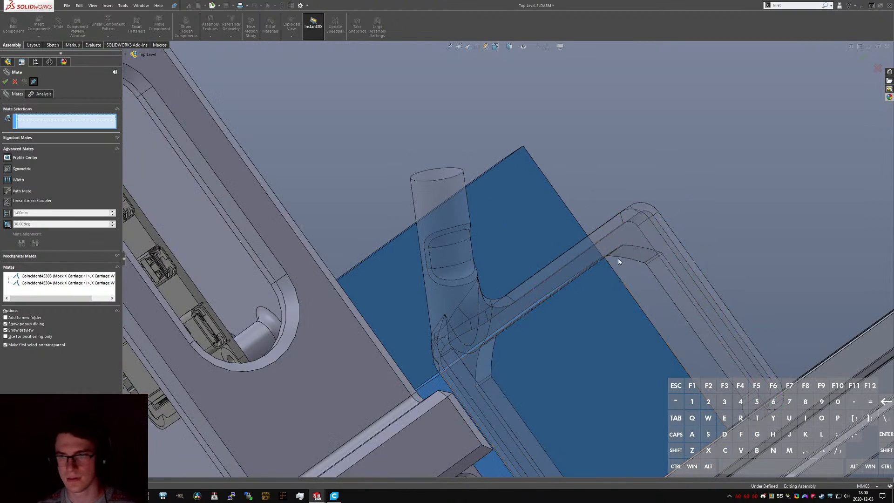
left_click(605, 301)
left_click(631, 232)
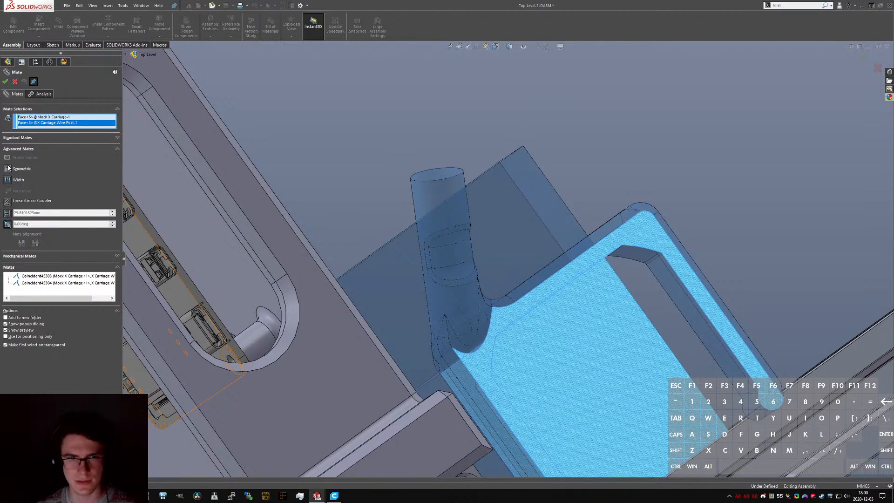
left_click(14, 138)
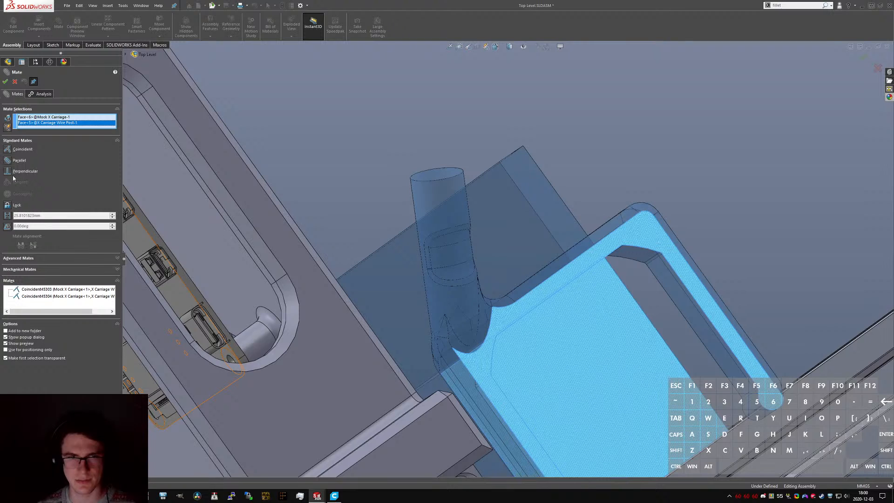
left_click(7, 217)
left_click(16, 226)
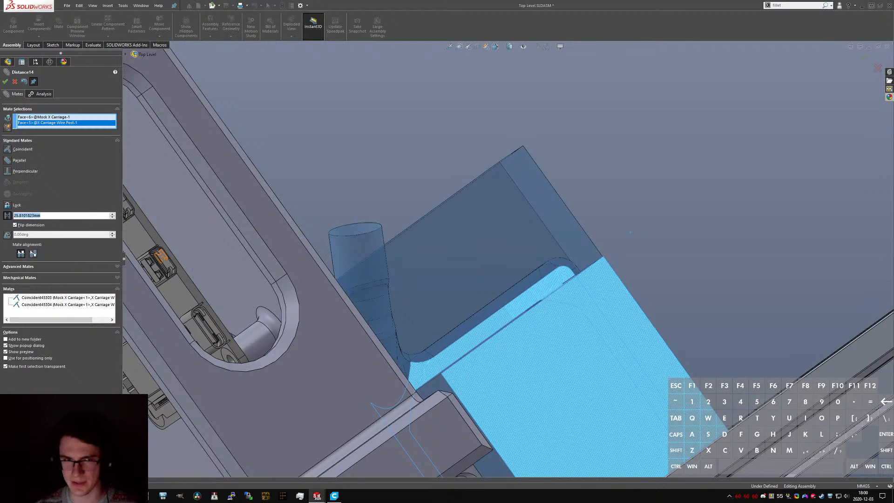
type("15")
key("Return")
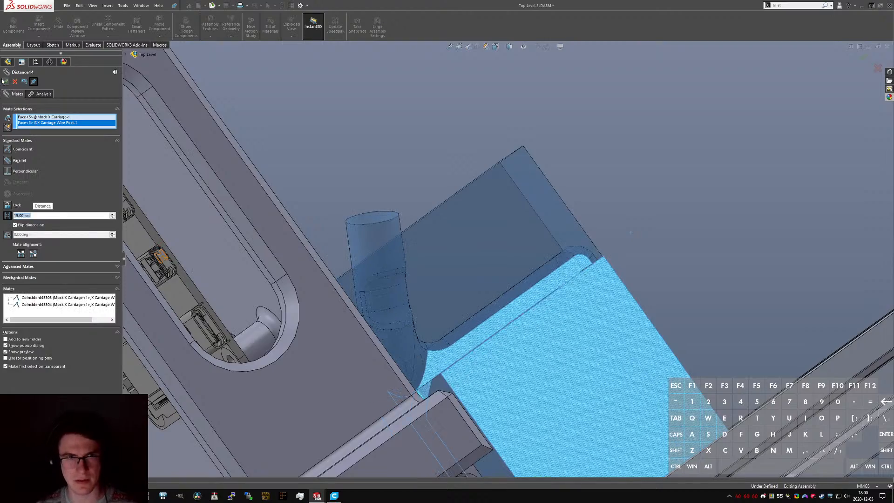
left_click(4, 81)
- Examine the mated wire post's position on the carriage and relative to the surrounding frame, and close the Mate command
scroll(445, 292, "up", 6)
middle_click_drag(445, 292, 370, 303)
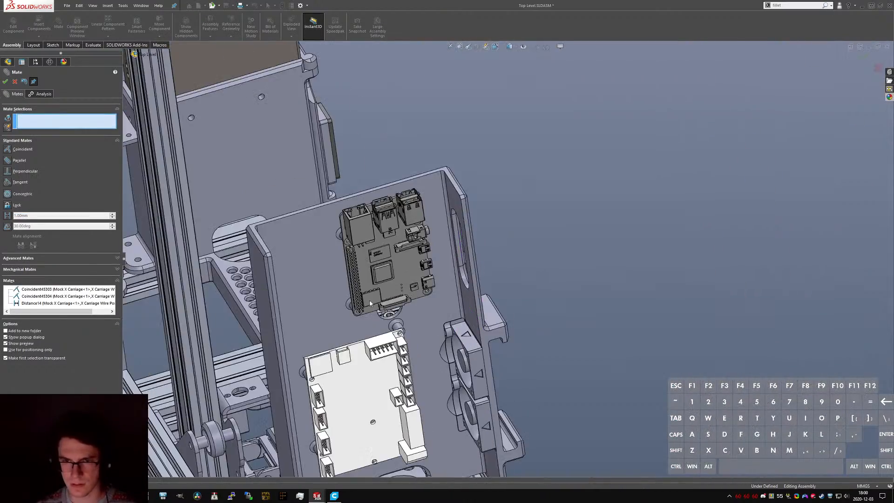
scroll(370, 303, "up", 6)
scroll(377, 281, "down", 6)
middle_click_drag(573, 239, 570, 251)
scroll(567, 287, "down", 2)
scroll(565, 349, "up", 4)
scroll(531, 320, "down", 4)
middle_click_drag(503, 290, 521, 264)
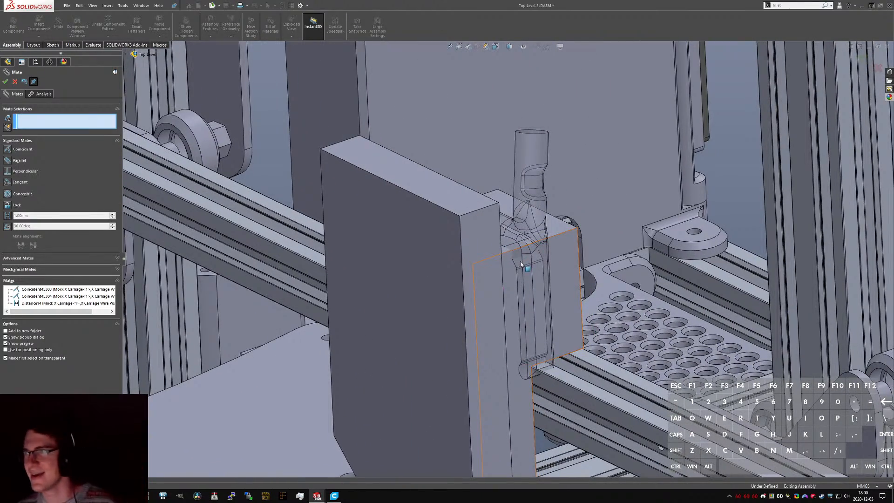
middle_click_drag(562, 280, 508, 254)
scroll(555, 296, "up", 3)
scroll(507, 251, "up", 5)
scroll(503, 247, "down", 3)
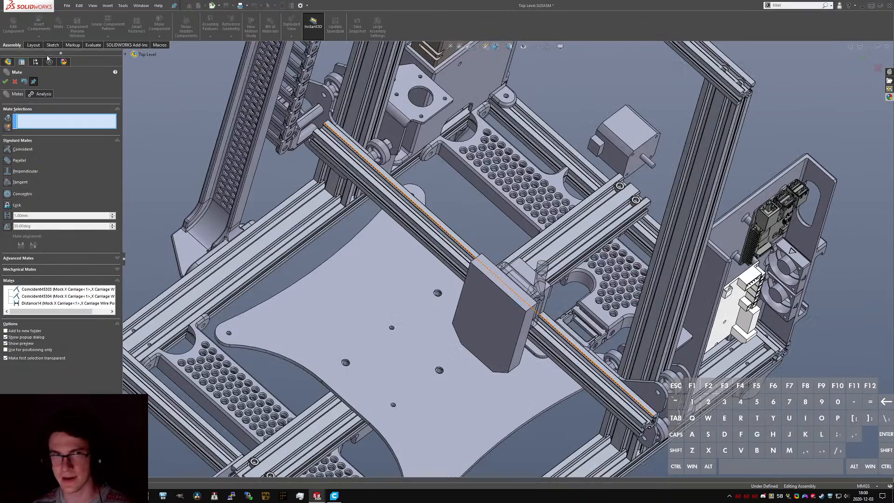
left_click(15, 82)
- Slide the mock X carriage along its rail to one end and the other to check the wire post's clearance
left_click(499, 331)
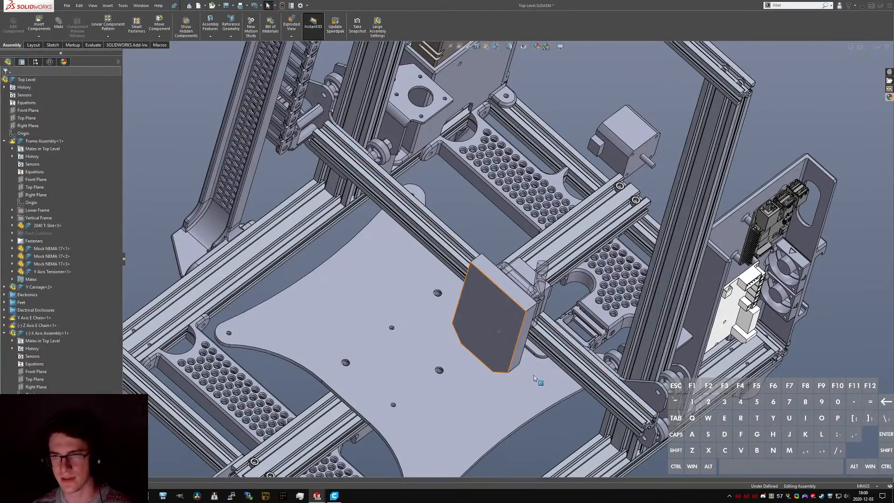
left_click_drag(588, 419, 589, 385)
scroll(622, 370, "down", 4)
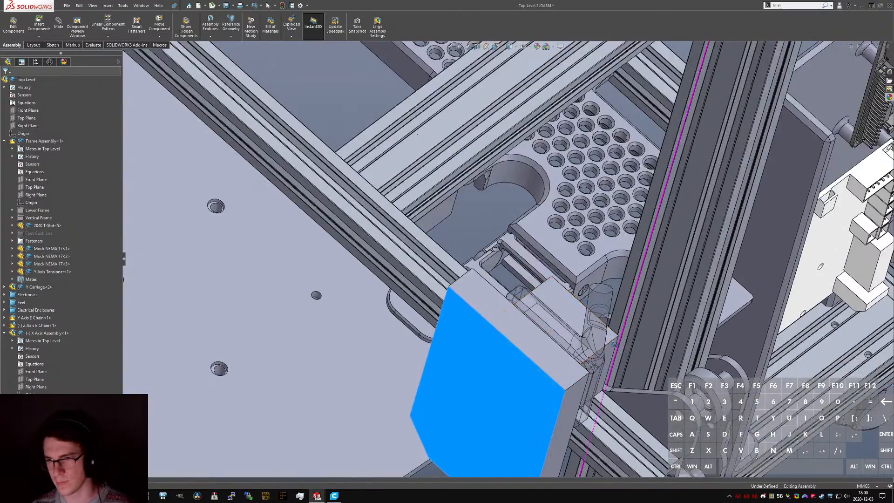
middle_click_drag(626, 359, 603, 338)
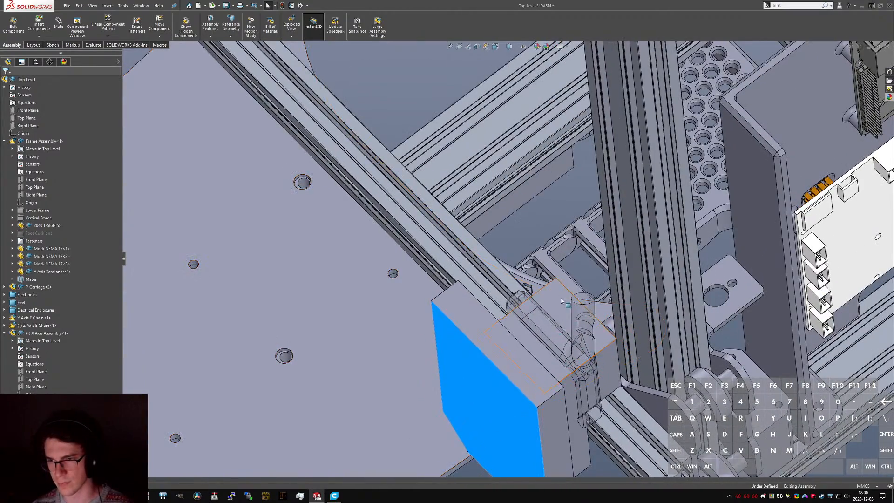
left_click(546, 420)
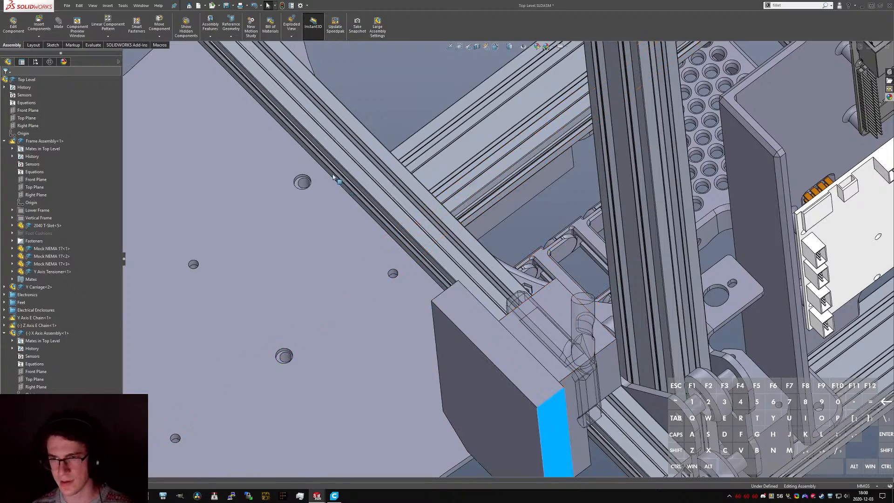
left_click_drag(333, 177, 280, 120)
scroll(298, 135, "up", 3)
scroll(372, 121, "down", 1)
left_click_drag(565, 397, 361, 172)
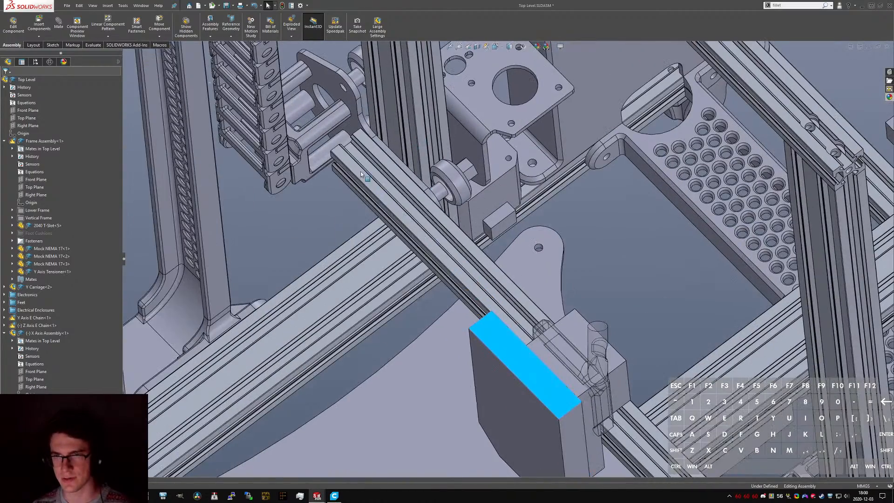
middle_click_drag(361, 171, 465, 214)
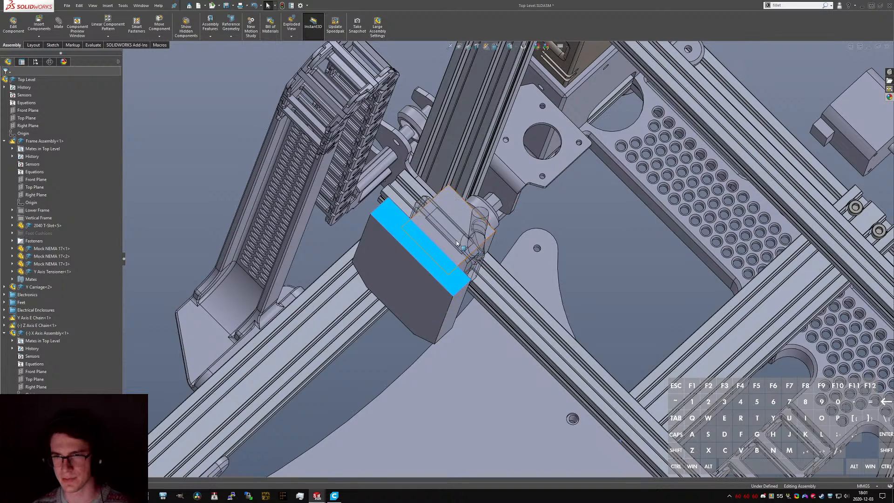
left_click(567, 231)
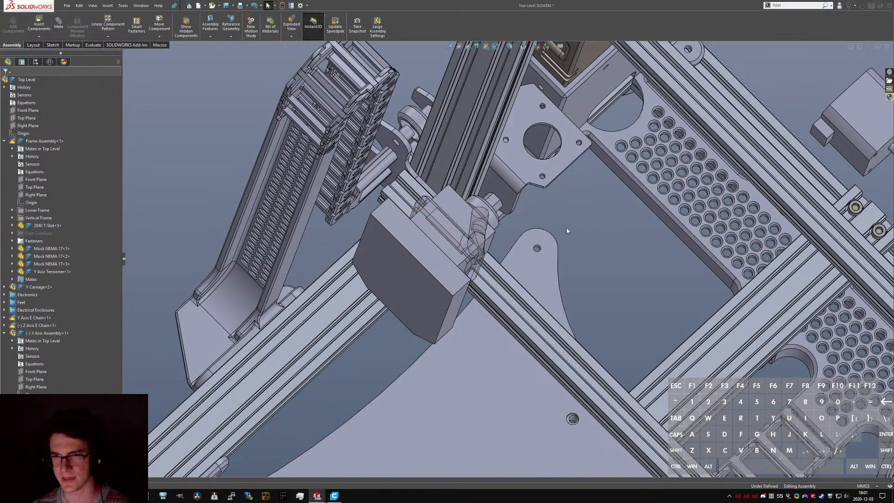
left_click(374, 249)
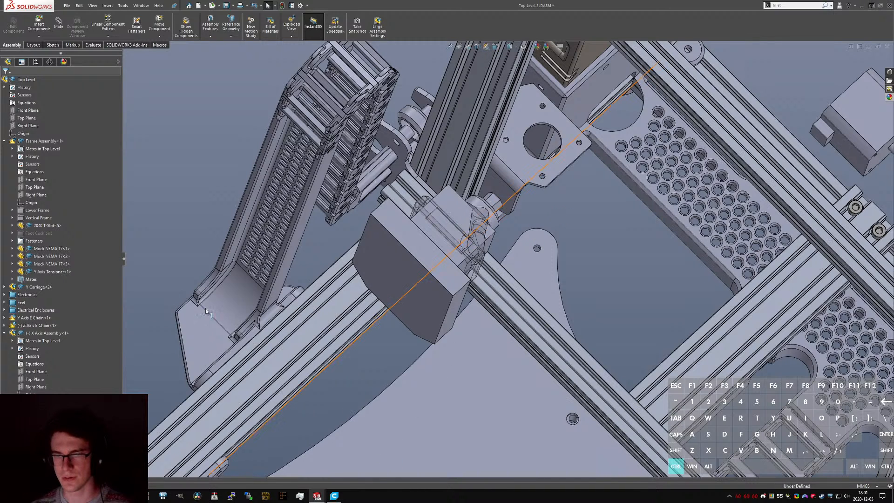
- Switch to the X Carriage Wire Post part and add the stem's circular end edge to the 0.6 mm chamfer around its notch
key("ctrl+s")
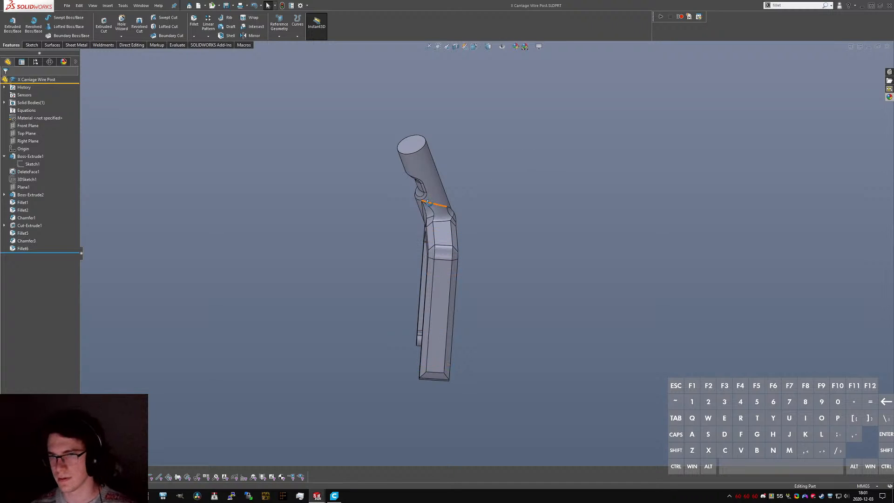
middle_click_drag(433, 204, 380, 213)
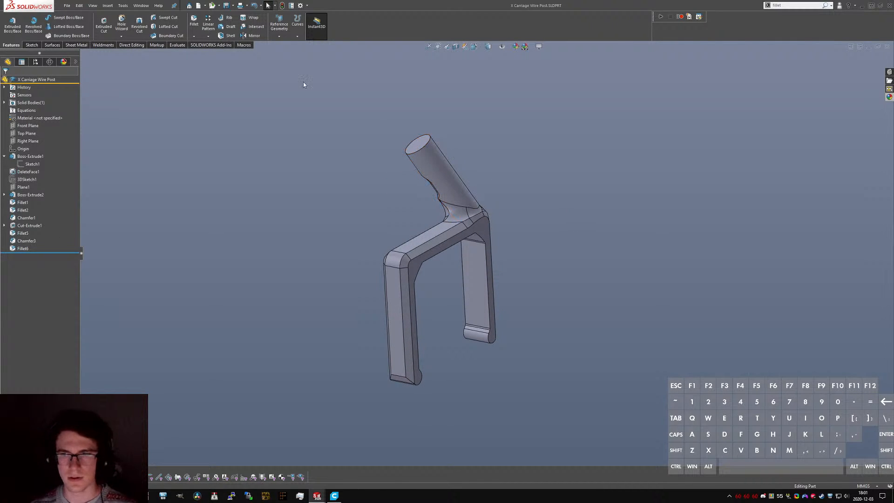
scroll(512, 146, "down", 4)
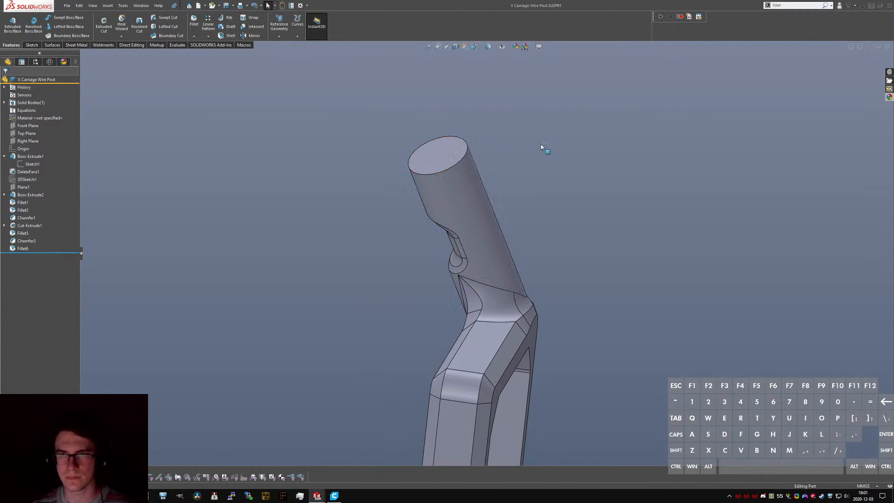
left_click(25, 241)
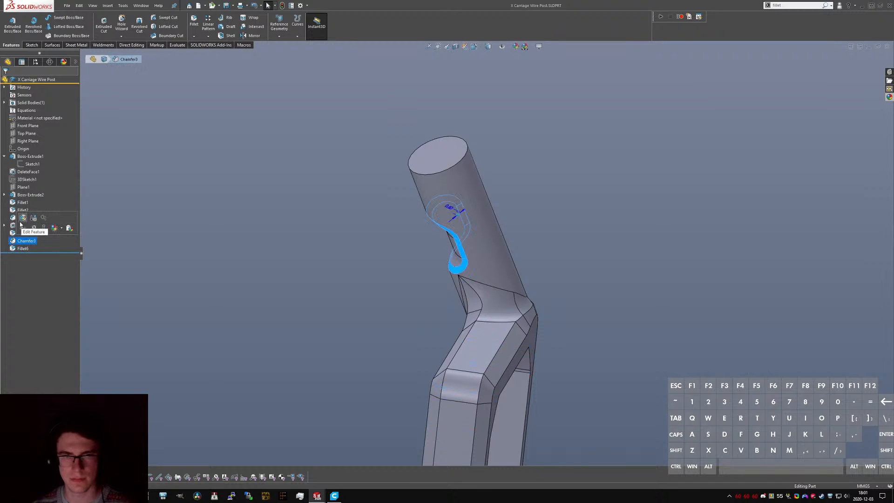
left_click(22, 218)
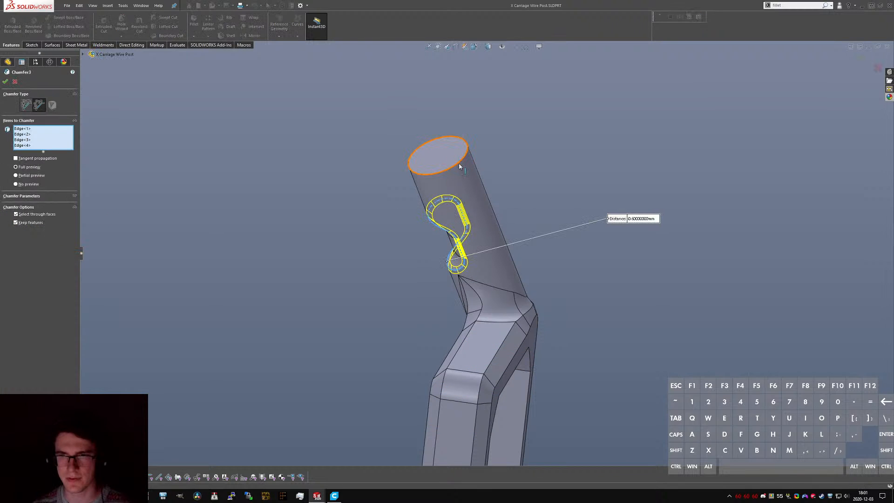
left_click(459, 164)
key("Return")
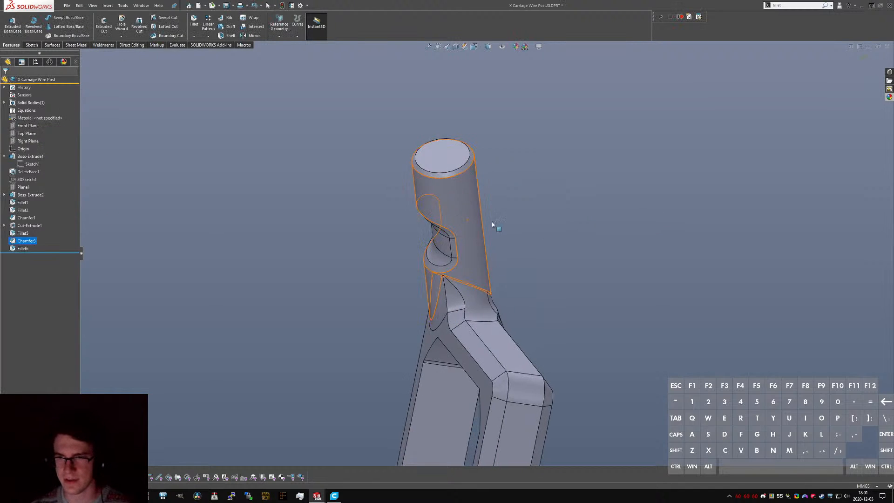
- Examine the chamfered end of the wire post's stem up close and from several angles
middle_click_drag(493, 224, 505, 227)
scroll(441, 164, "down", 5)
middle_click_drag(442, 164, 490, 198)
scroll(487, 261, "up", 5)
middle_click_drag(488, 266, 447, 251)
left_click(632, 299)
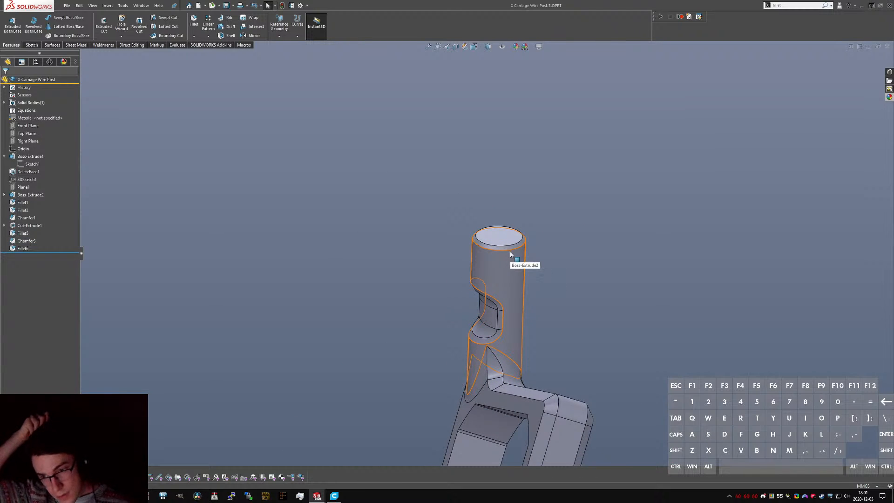
scroll(557, 186, "up", 1)
scroll(551, 218, "down", 8)
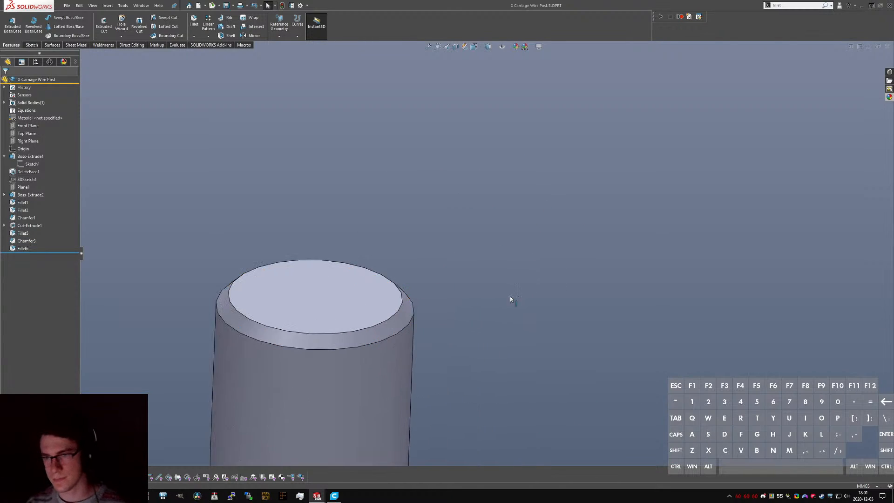
scroll(466, 301, "up", 5)
middle_click_drag(442, 305, 492, 318)
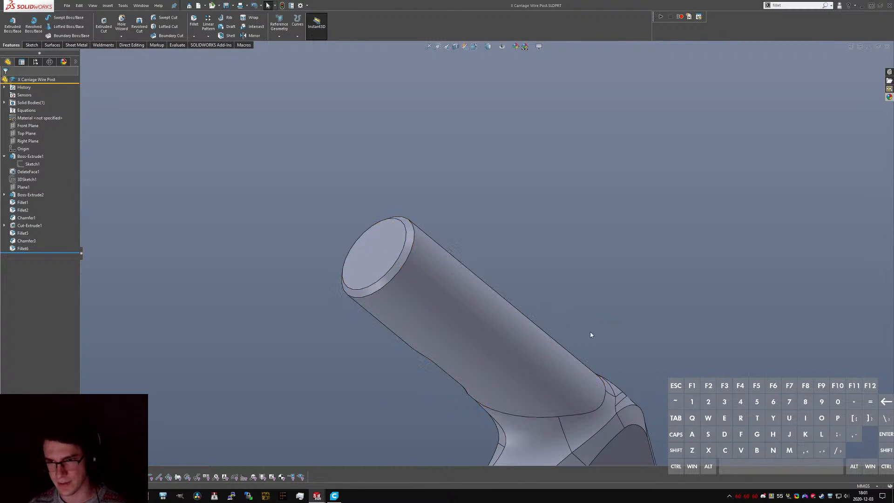
middle_click_drag(591, 333, 569, 291)
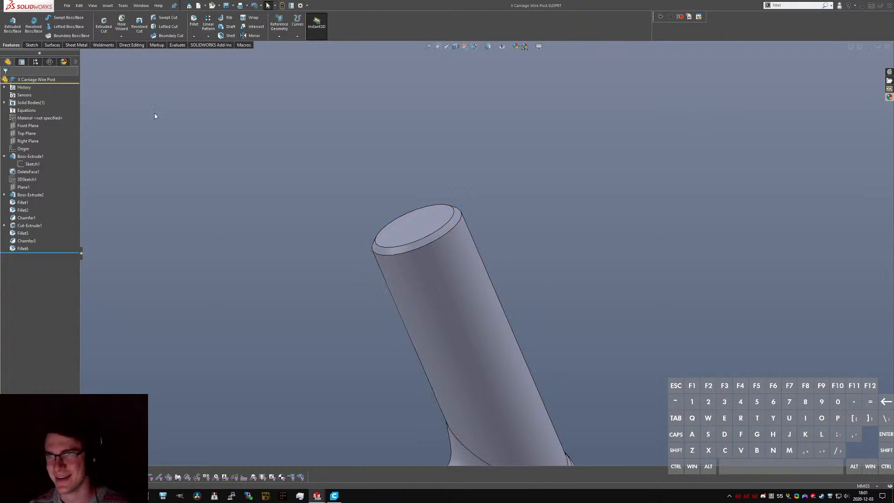
- Start saving the wire post part under a different format and choose STL (*.stl) as the file type
left_click(67, 5)
left_click(135, 94)
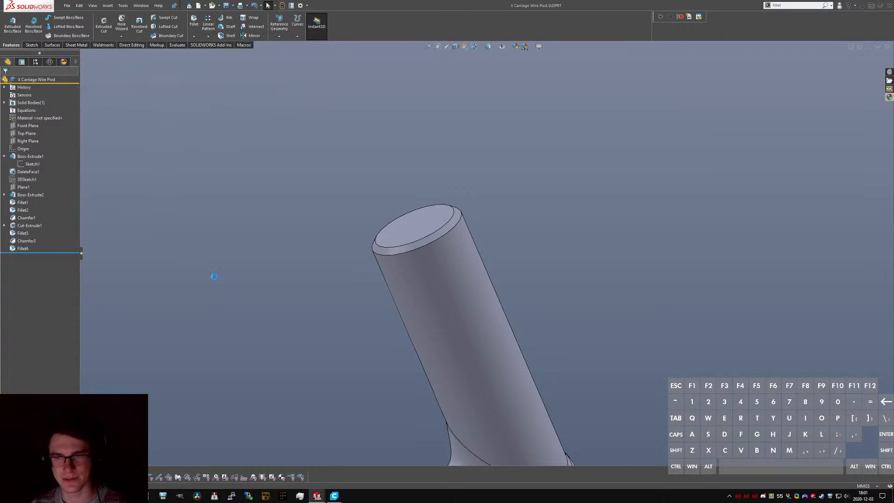
left_click(394, 349)
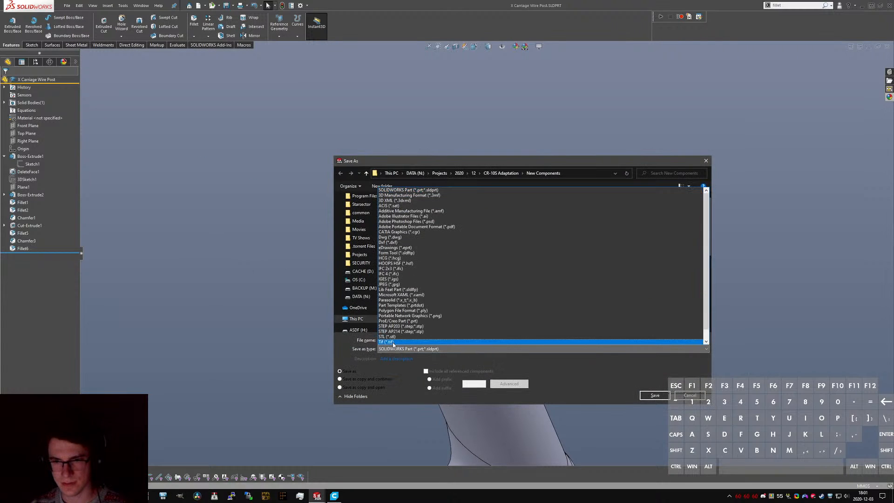
left_click(394, 337)
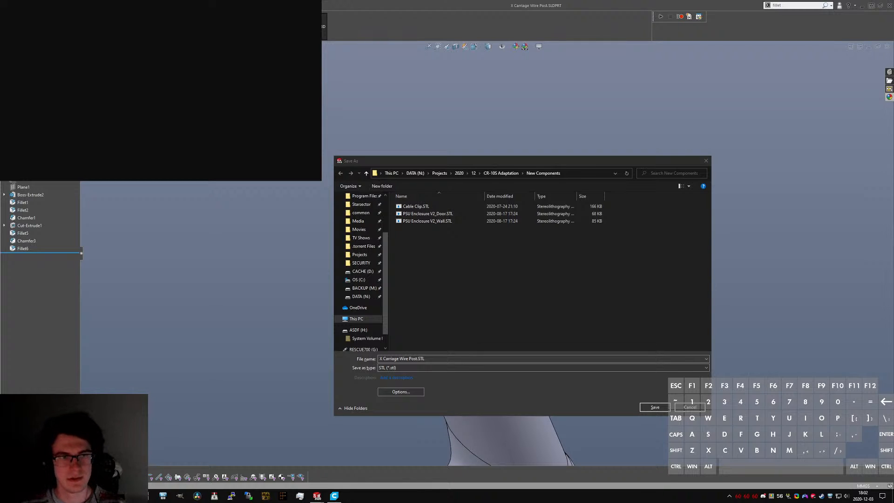
type("ot")
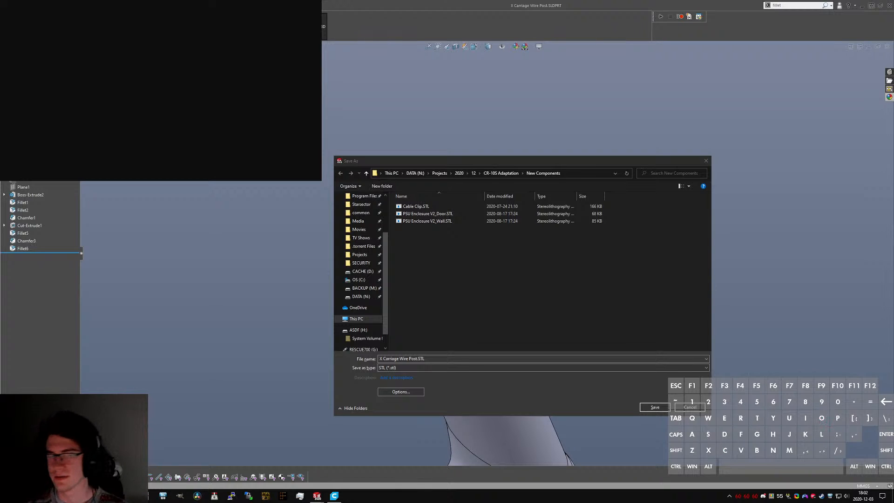
key("Return")
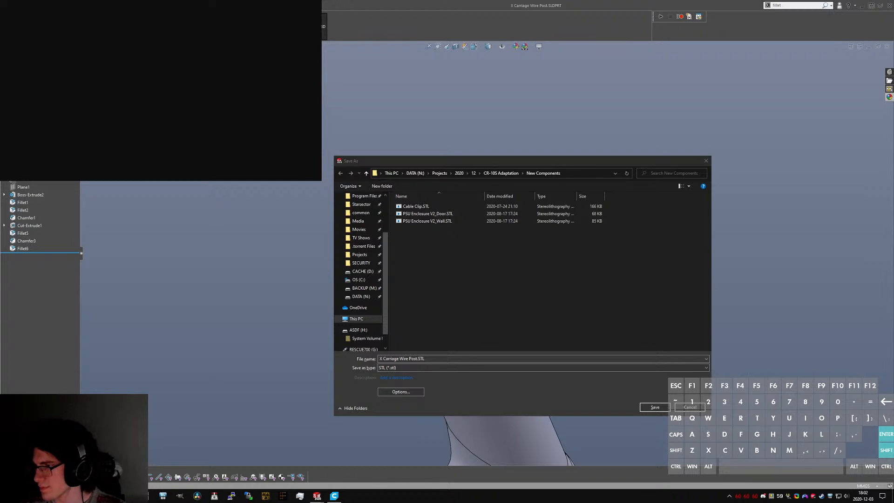
type(":")
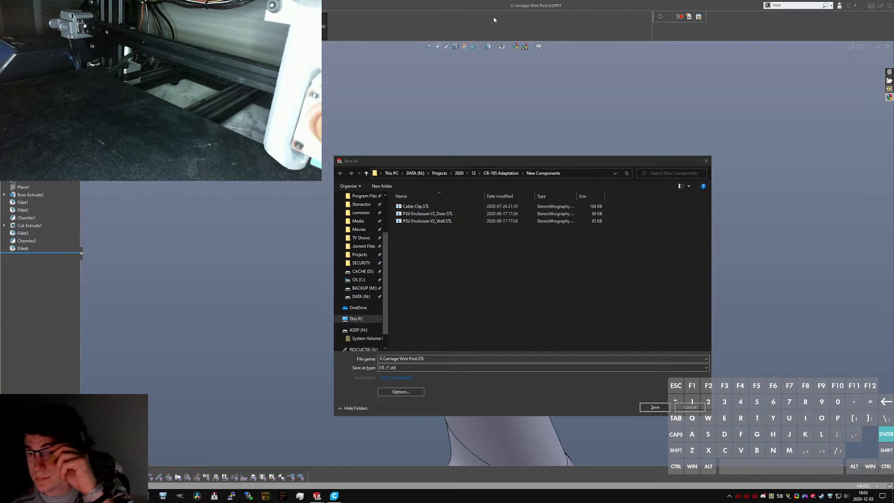
- Save the export as X Carriage Wire Post.STL in the STLs folder of CR-10S Adaptation
left_click(510, 172)
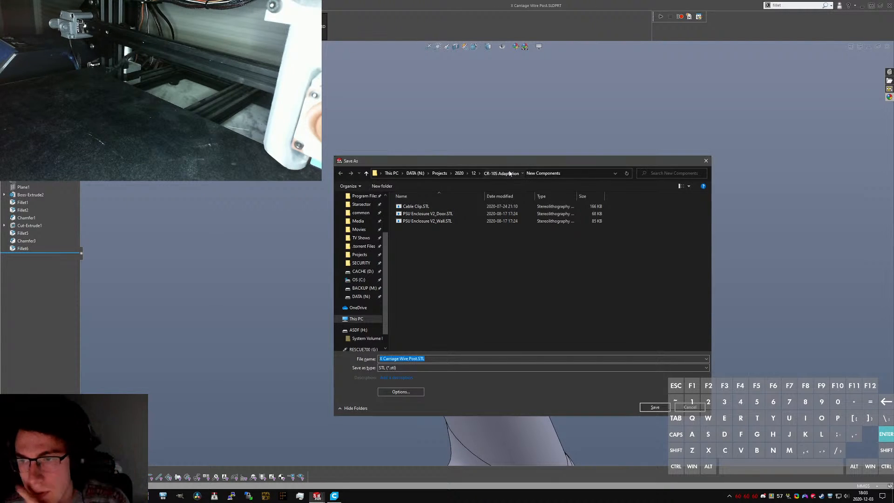
double_click(427, 238)
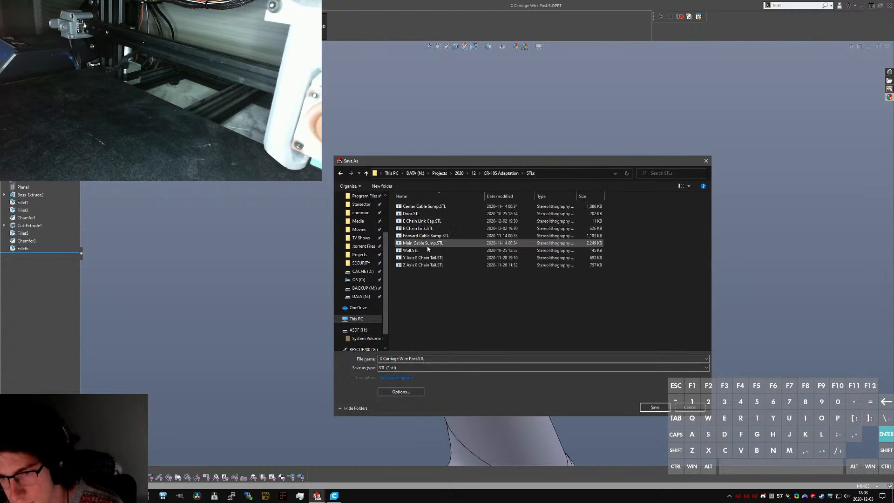
left_click(642, 407)
- Switch to Cura and look over the sliced perforated cable tray on the build plate
key("alt+Tab")
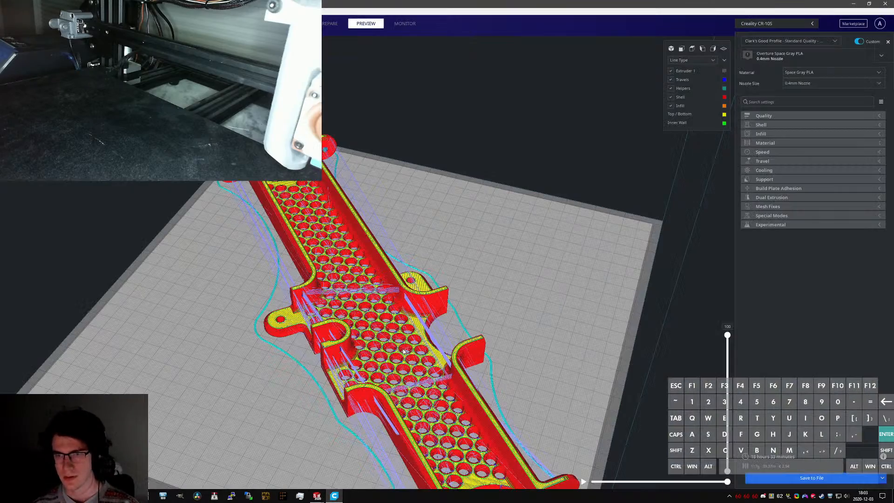
left_click(411, 329)
scroll(558, 362, "down", 4)
right_click_drag(576, 361, 397, 406)
scroll(503, 343, "up", 4)
left_click(397, 405)
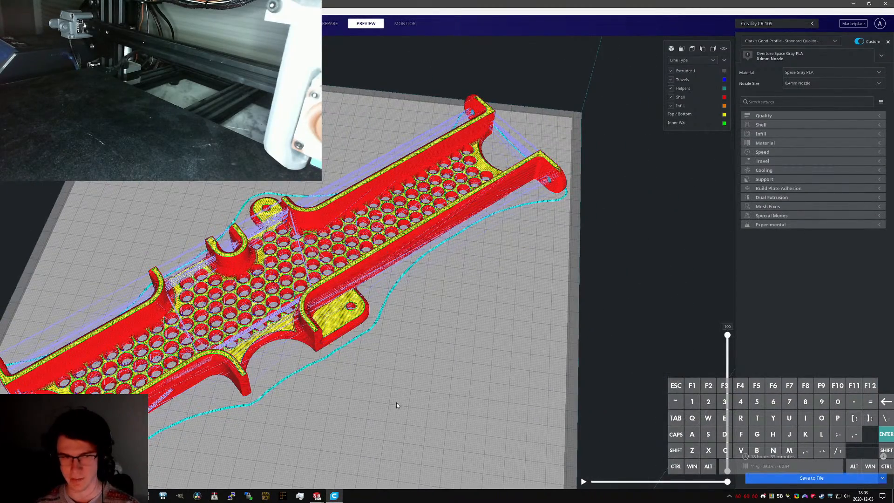
- Switch back to the wire post part in SOLIDWORKS and confirm the STL export
left_click(318, 495)
left_click(264, 462)
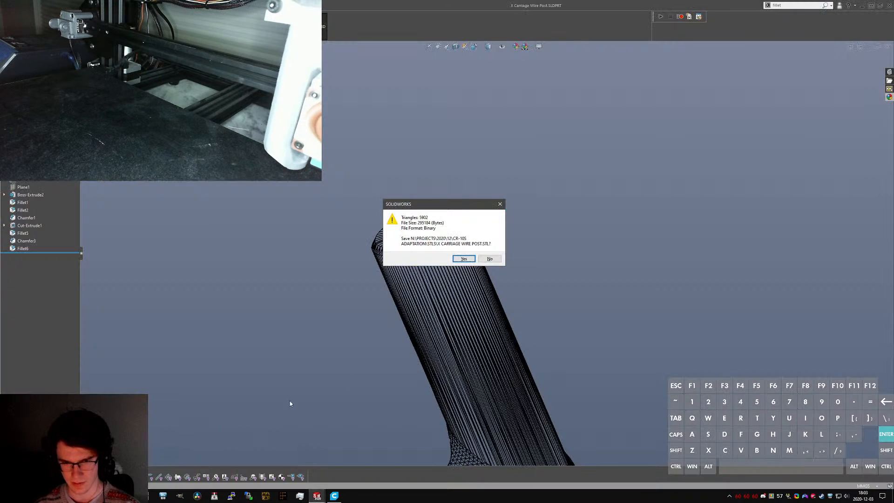
left_click(464, 259)
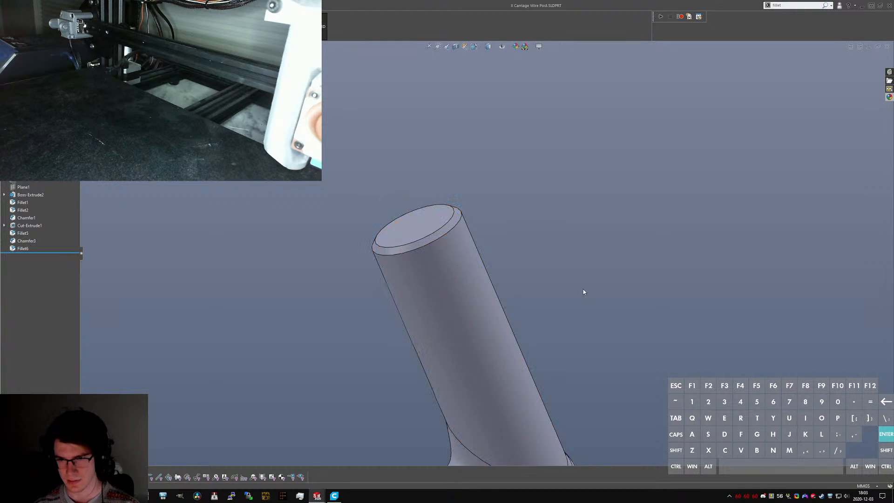
- Look over the full Top Level assembly from another angle and return to the wire post part
scroll(641, 326, "up", 3)
scroll(531, 328, "up", 3)
key("ctrl+Tab")
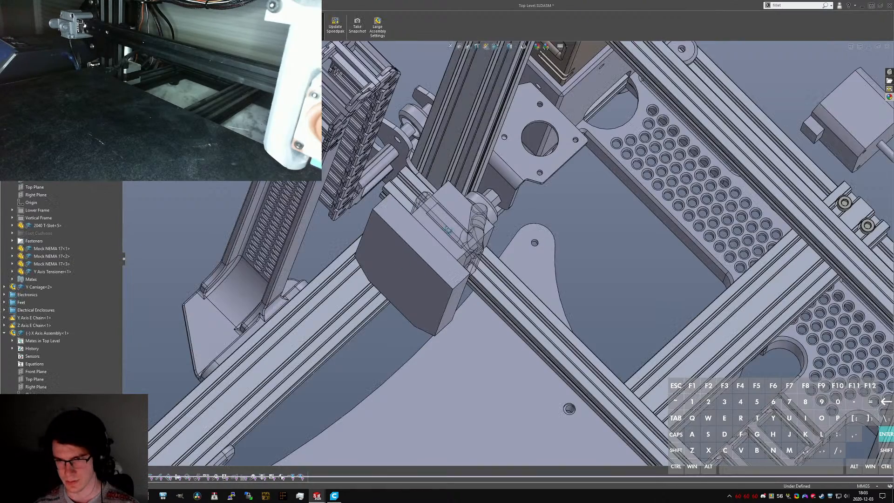
middle_click_drag(397, 260, 506, 326)
scroll(506, 326, "up", 3)
scroll(506, 325, "up", 1)
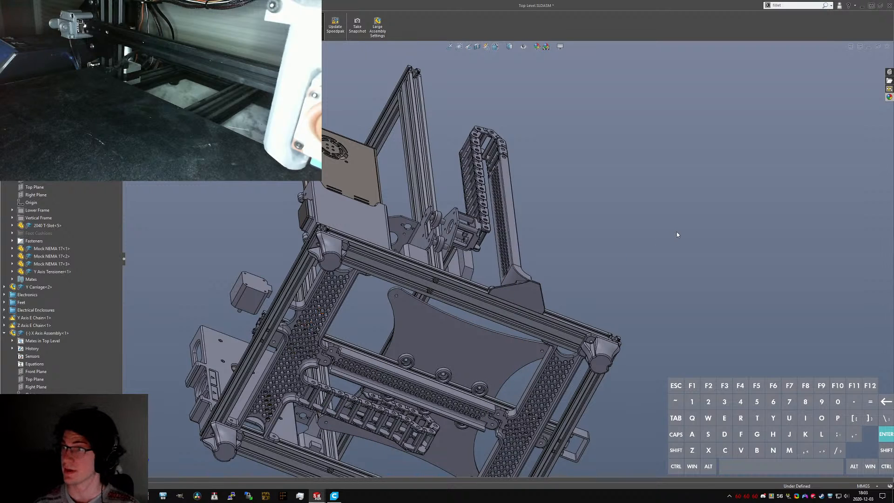
key("ctrl+Tab")
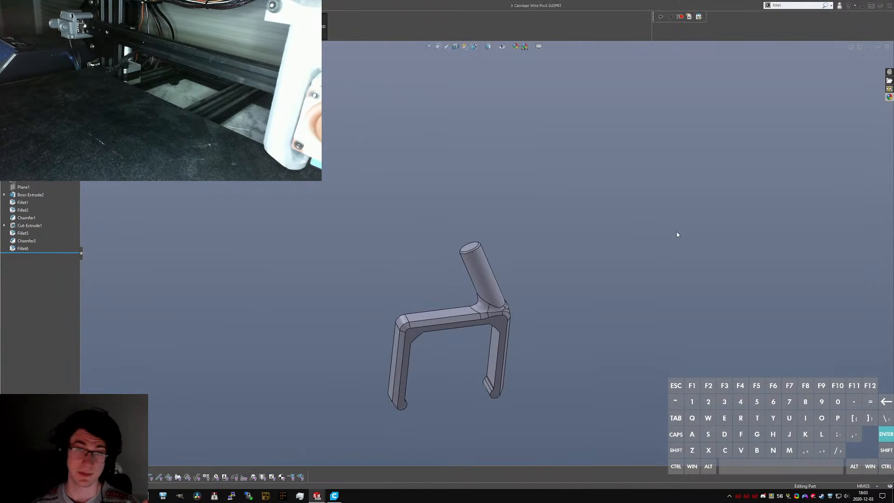
- Switch to Cura and replace the model on the build plate with X Carriage Wire Post.STL
left_click(334, 496)
key("Delete")
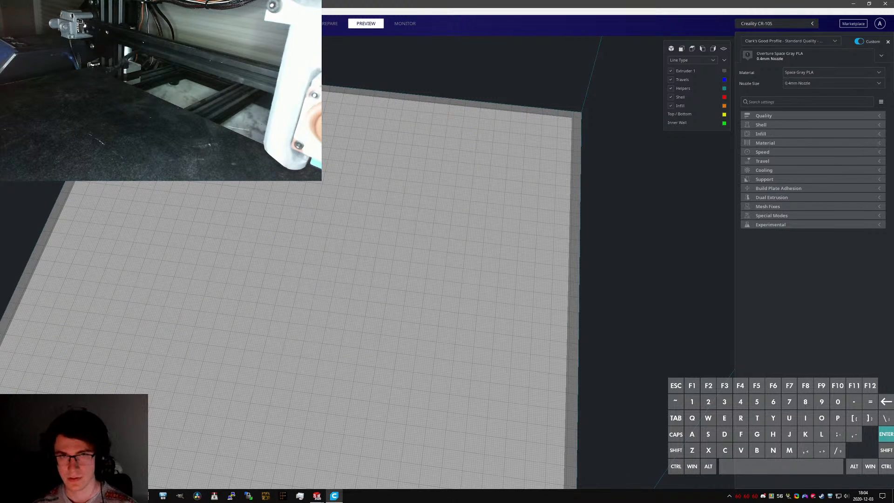
key("ctrl+o")
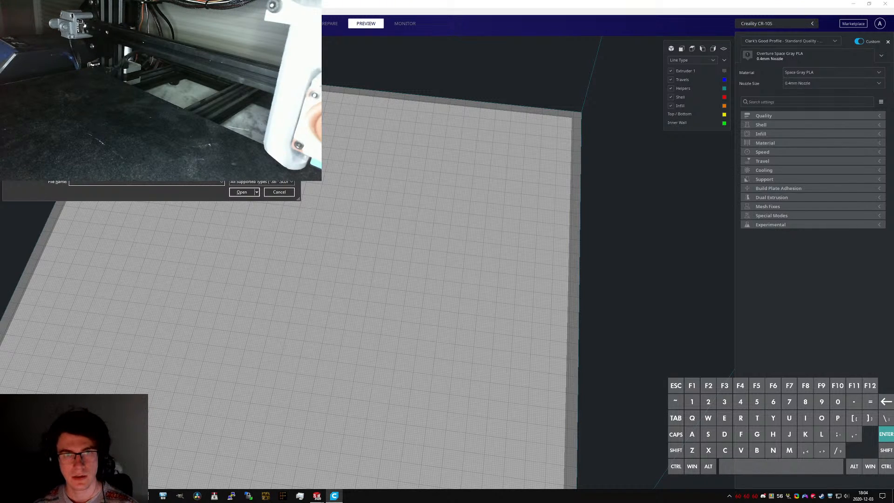
double_click(140, 93)
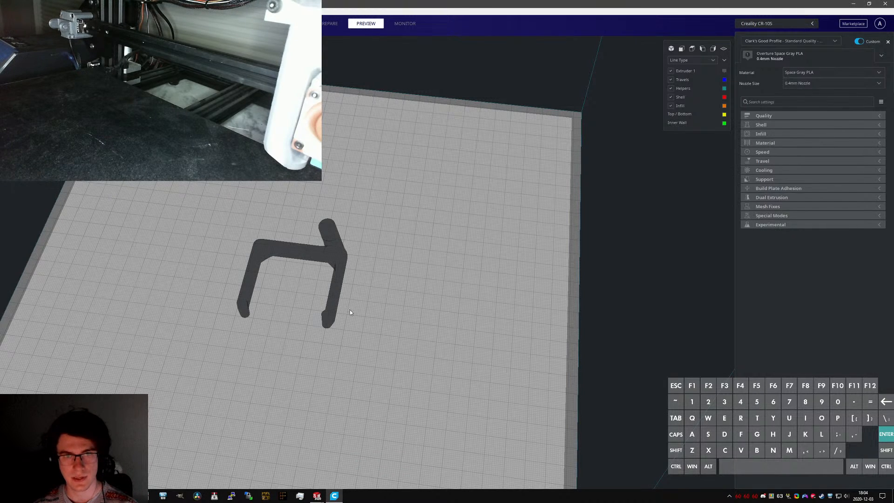
- Rotate the wire post about the green axis so its fork lies flat on the build plate
right_click_drag(289, 305, 265, 269)
scroll(256, 283, "up", 4)
left_click(264, 238)
key("r")
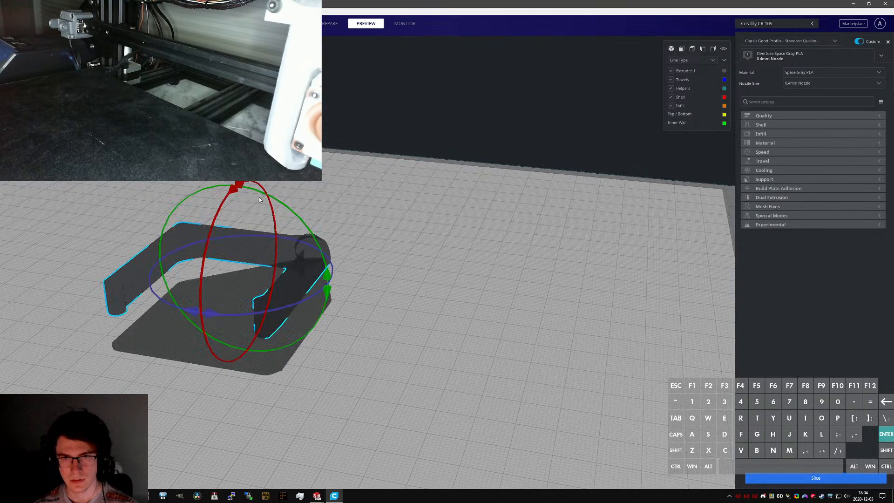
left_click(325, 275)
left_click_drag(325, 275, 325, 244)
- Slice the wire post, inspect its layer preview with the stem supports, and save the print file to disk
left_click(852, 485)
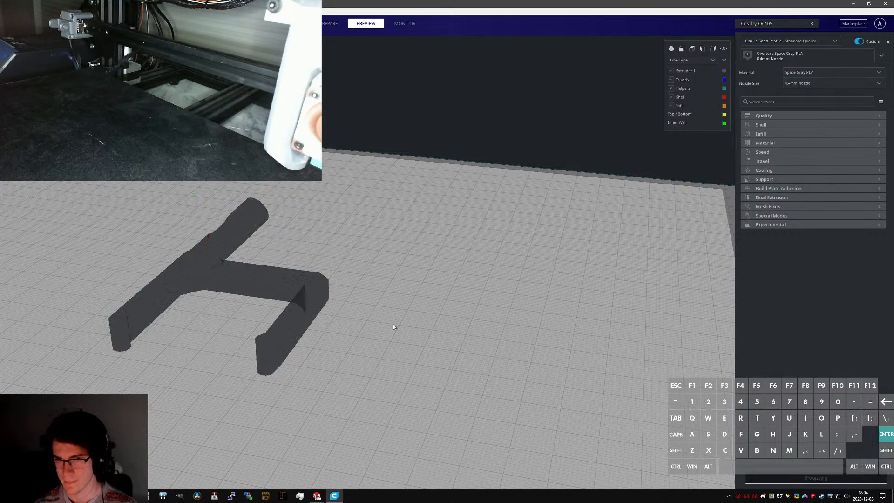
right_click_drag(393, 325, 373, 246)
right_click_drag(374, 242, 522, 290)
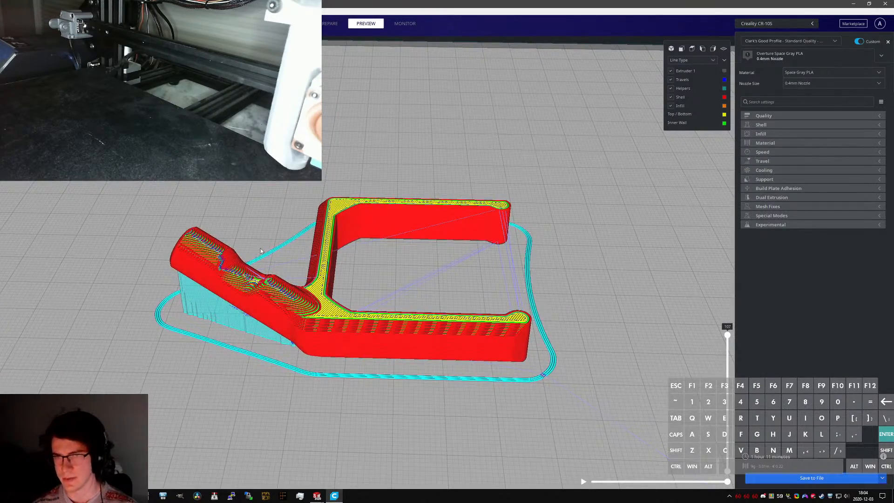
left_click(812, 477)
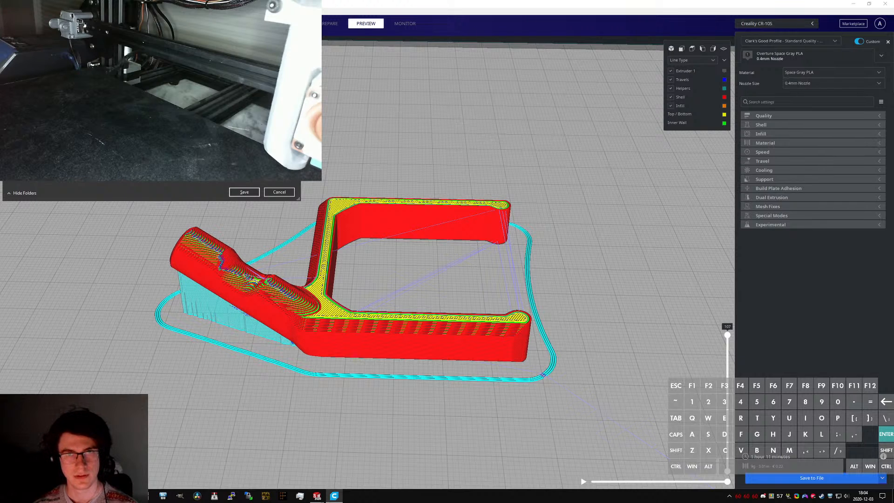
left_click(241, 194)
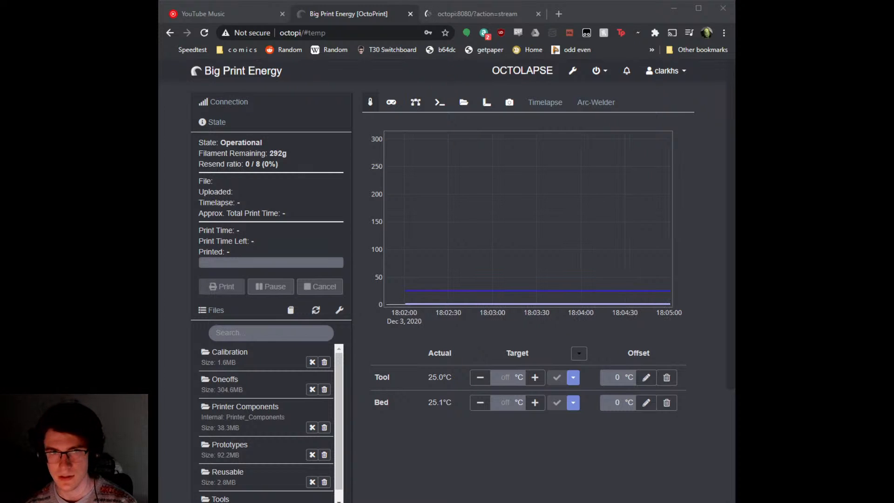
- Upload the X Carriage Wire Post print file locally into OctoPrint's Printer Components folder
scroll(278, 404, "down", 1)
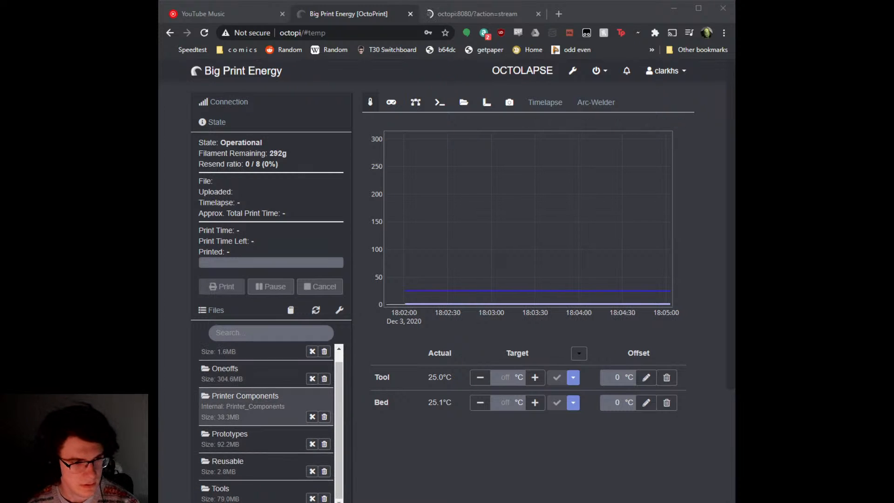
left_click(275, 396)
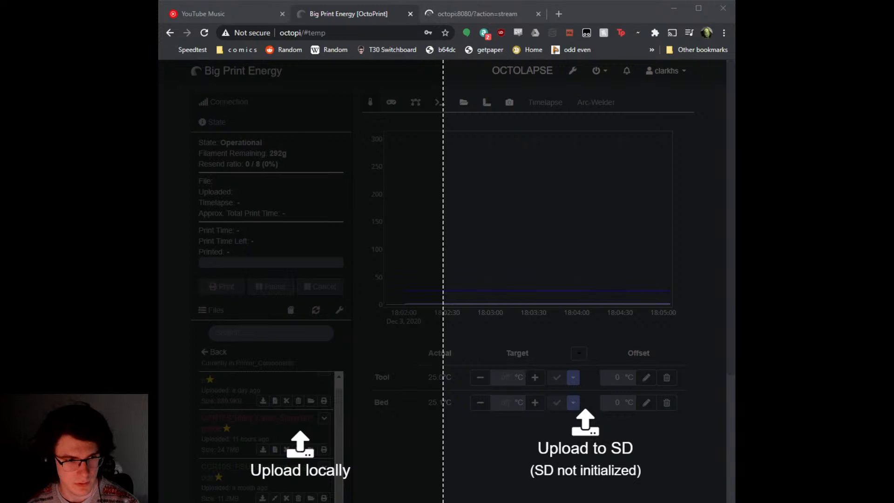
left_click_drag(228, 360, 237, 361)
scroll(302, 425, "down", 3)
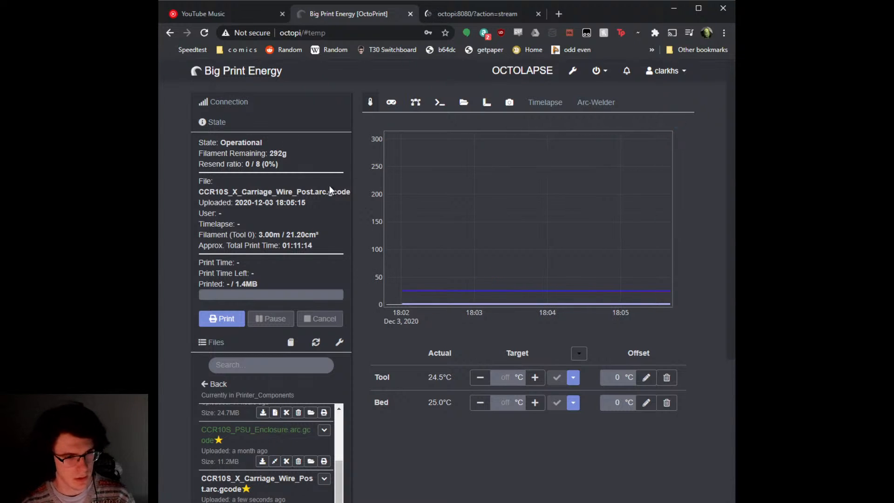
- Preheat the printer with the PLA preset (tool 190 °C, bed 60 °C) and update the bed level mesh
left_click(579, 354)
left_click(566, 398)
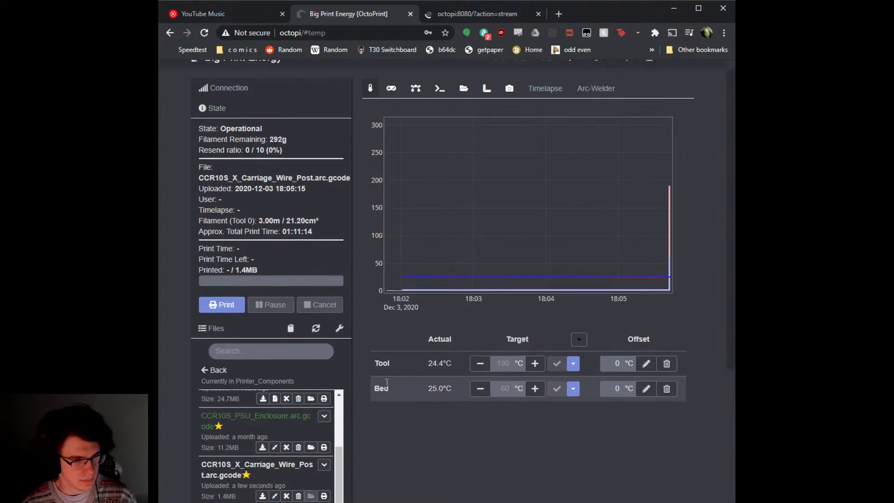
left_click(485, 101)
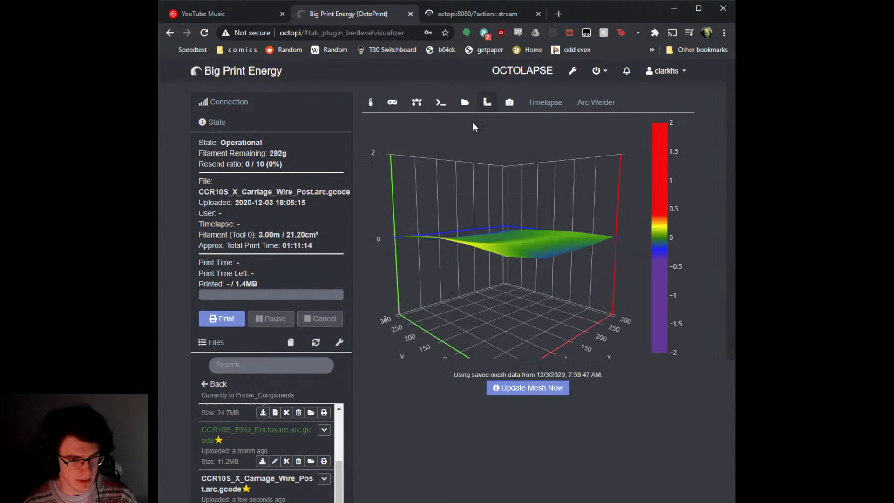
left_click(543, 390)
left_click_drag(494, 289, 510, 253)
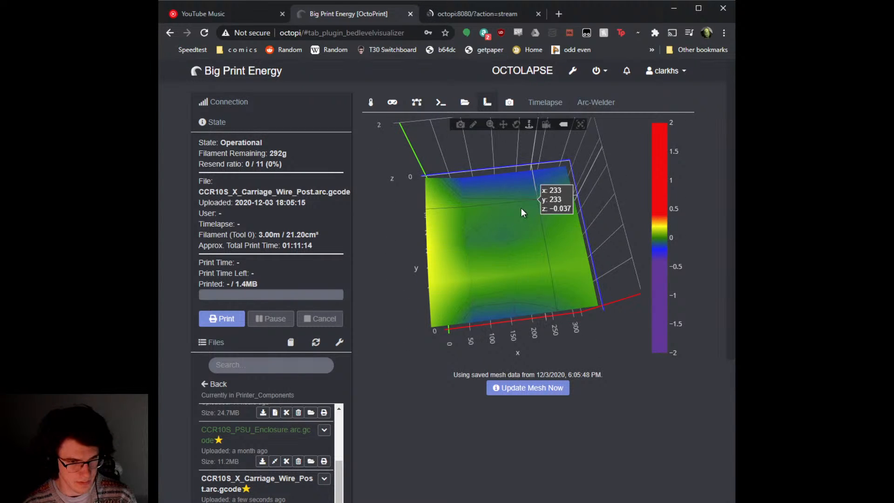
- Send the BLTouch Save command from the printer controls and return to the temperature graph
left_click(393, 102)
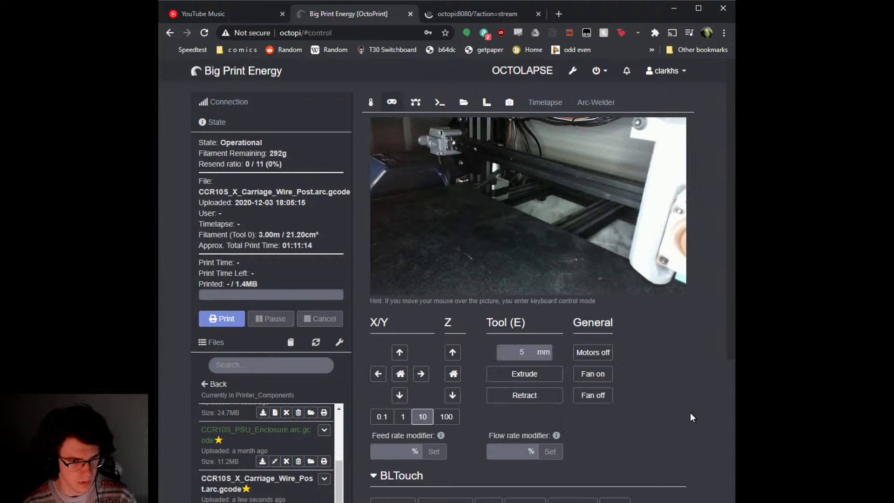
scroll(672, 382, "down", 4)
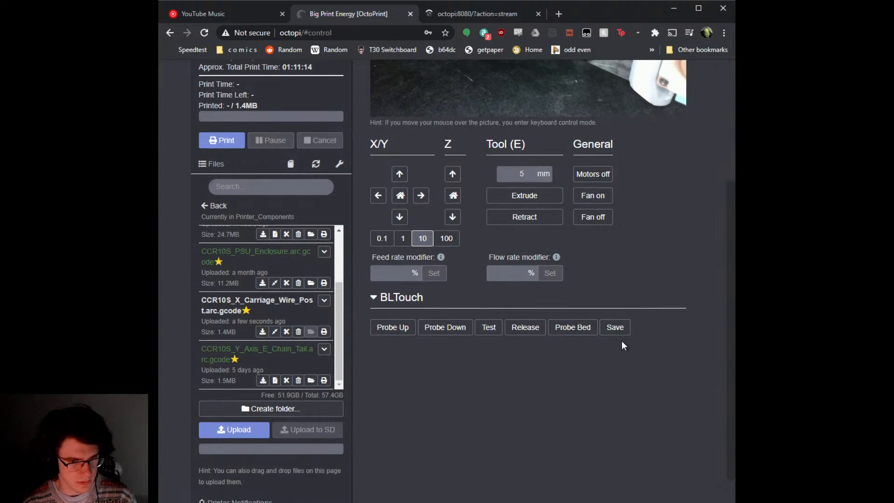
left_click(615, 327)
scroll(410, 349, "down", 1)
scroll(311, 294, "up", 1)
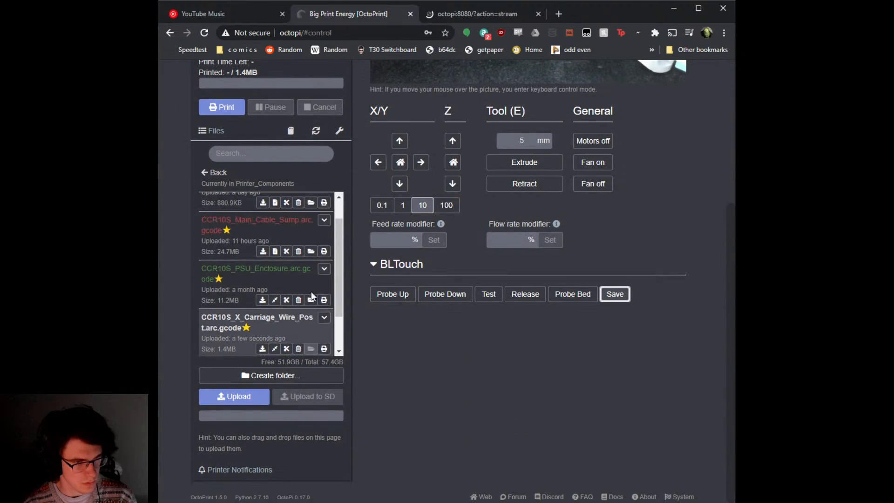
scroll(312, 292, "up", 5)
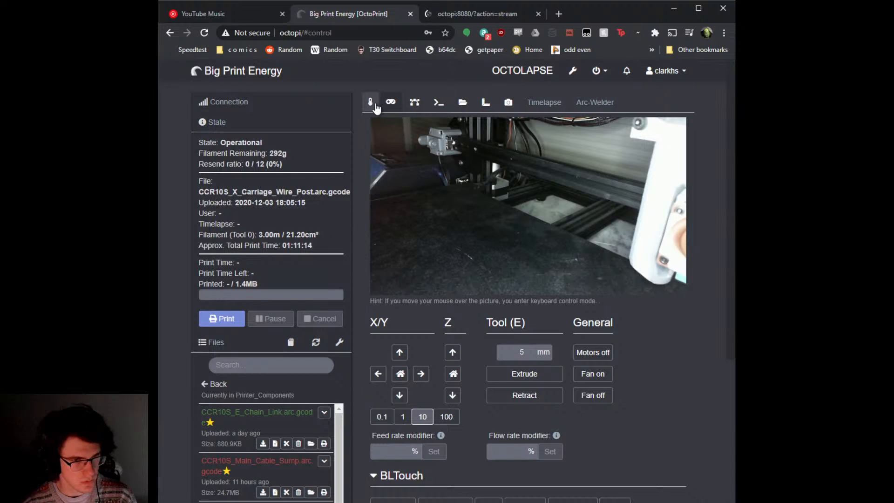
left_click(375, 105)
left_click(477, 8)
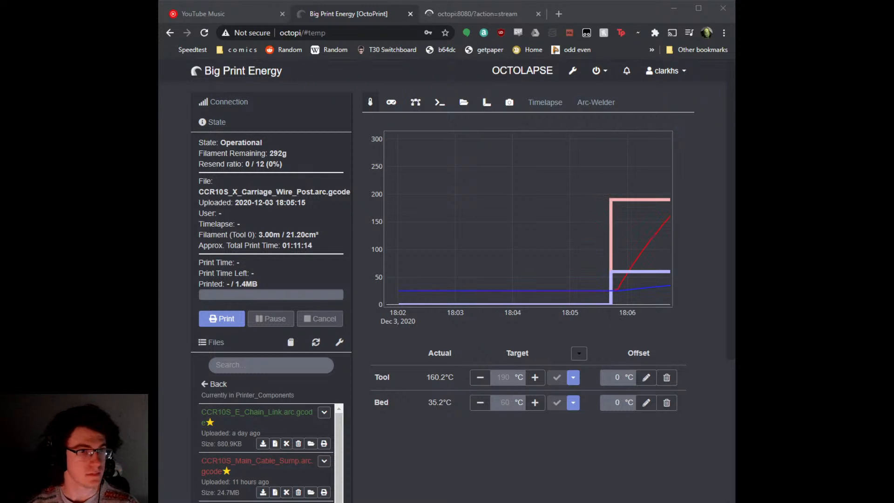
- Home the printer's Z axis while watching the camera feed
left_click(393, 103)
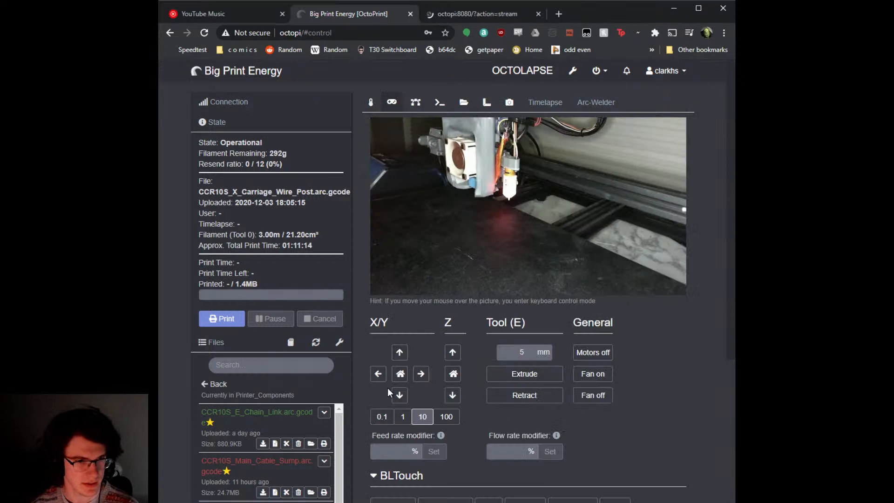
left_click(453, 373)
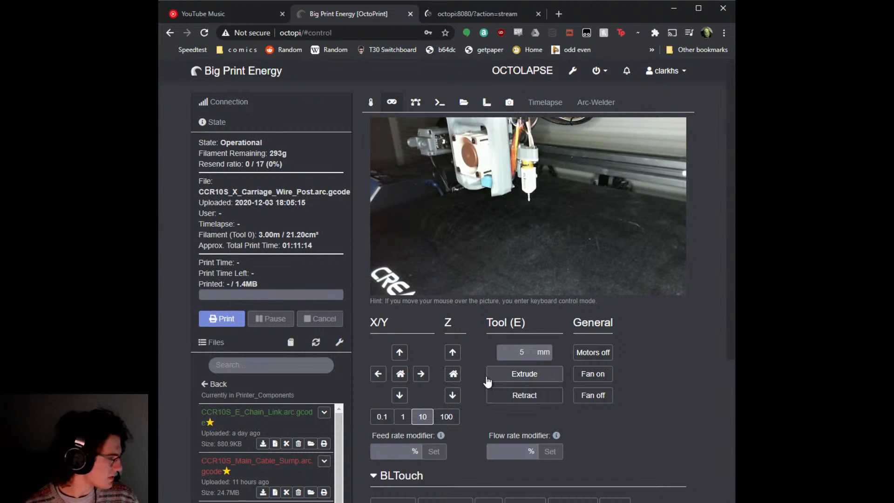
mouse_move(378, 288)
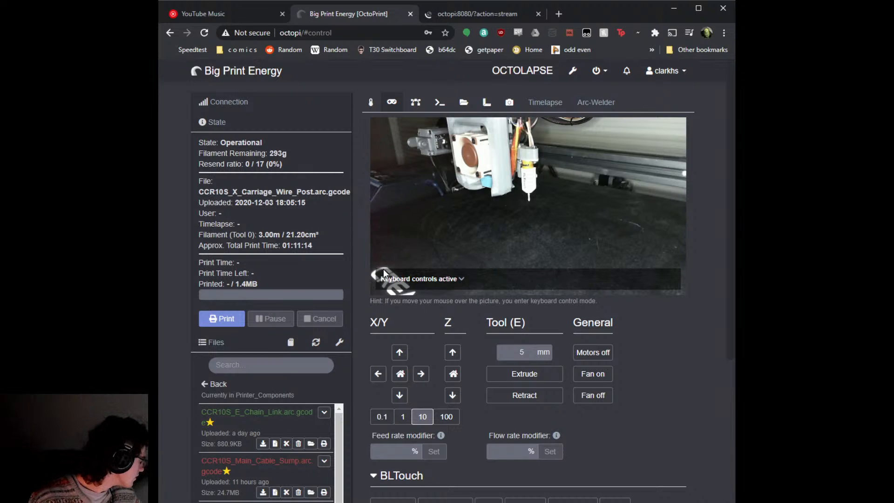
left_click(454, 376)
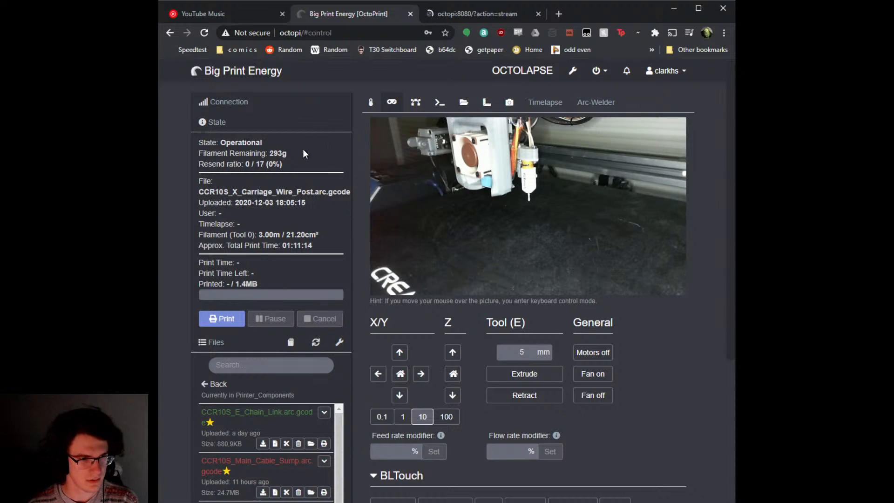
- Check the terminal output, the camera view and the autoscaled temperature graph for the printer's response to homing
left_click(441, 102)
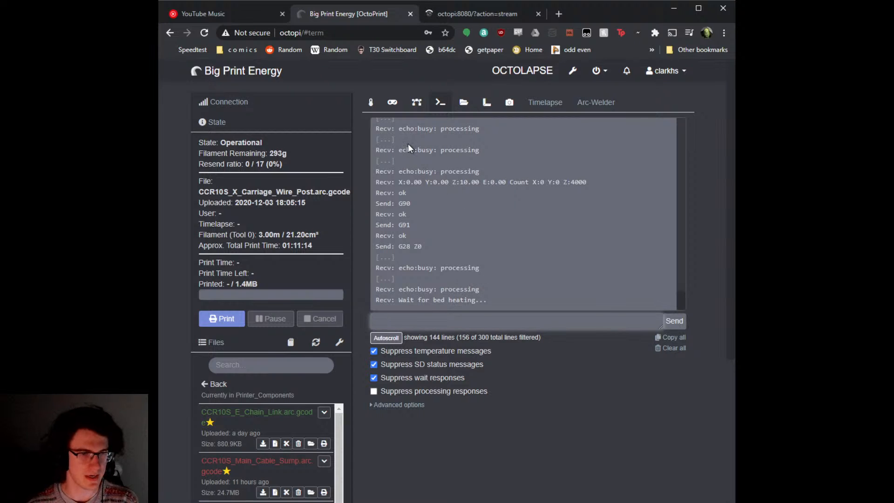
left_click(392, 102)
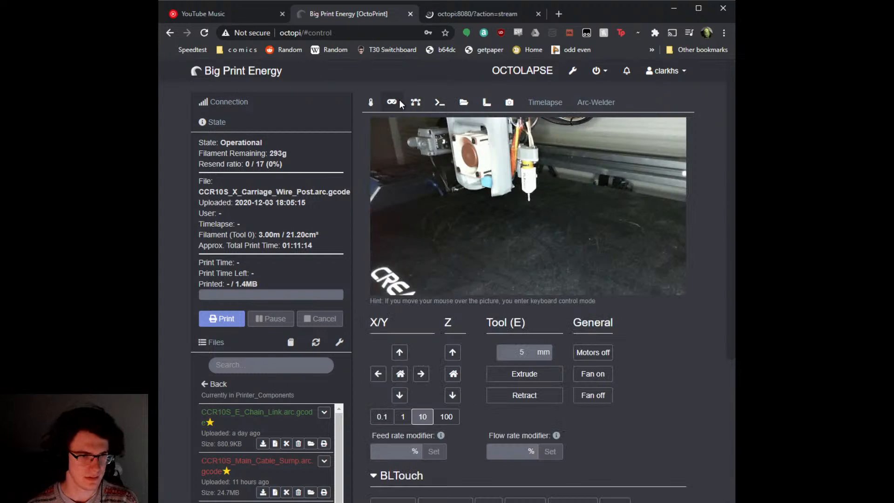
scroll(639, 404, "down", 2)
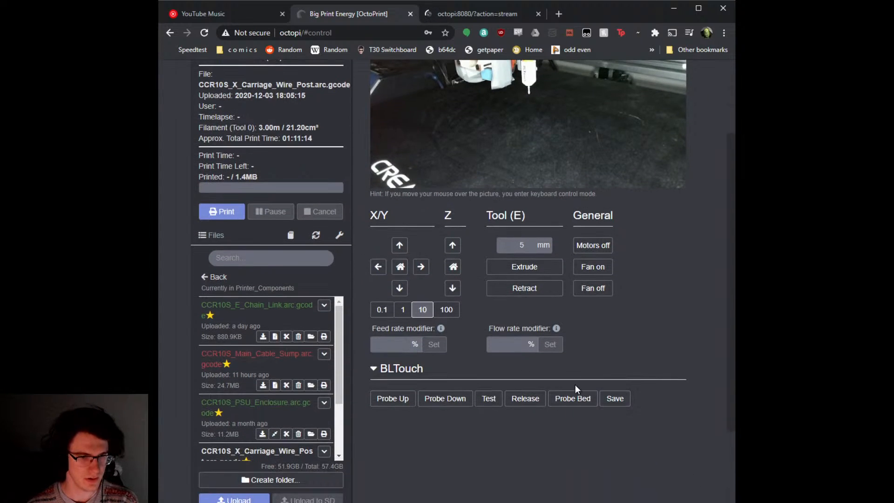
scroll(489, 196, "up", 2)
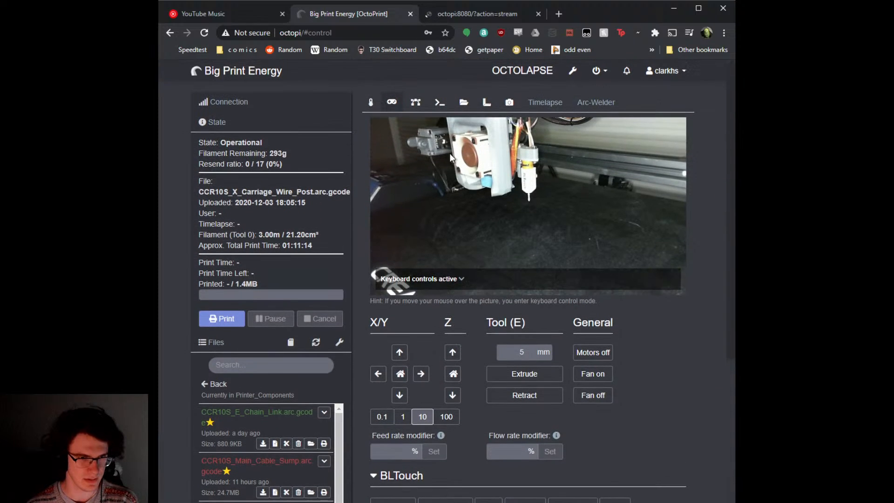
left_click(371, 102)
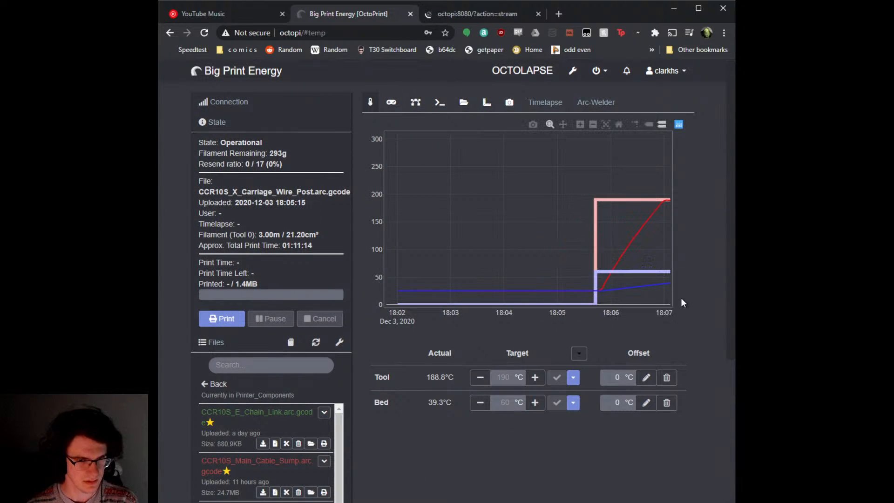
left_click(606, 126)
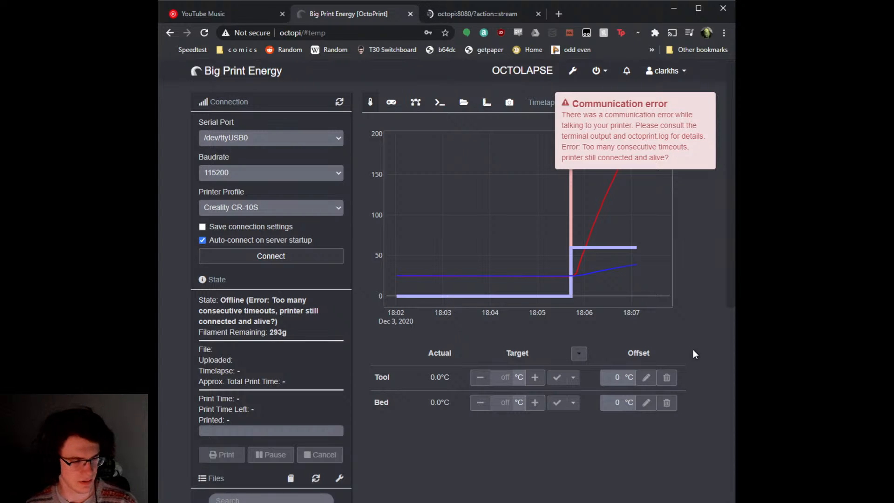
- Reconnect to the printer, reapply the PLA preset (tool 190 °C, bed 60 °C) and dismiss the error notice
left_click(326, 257)
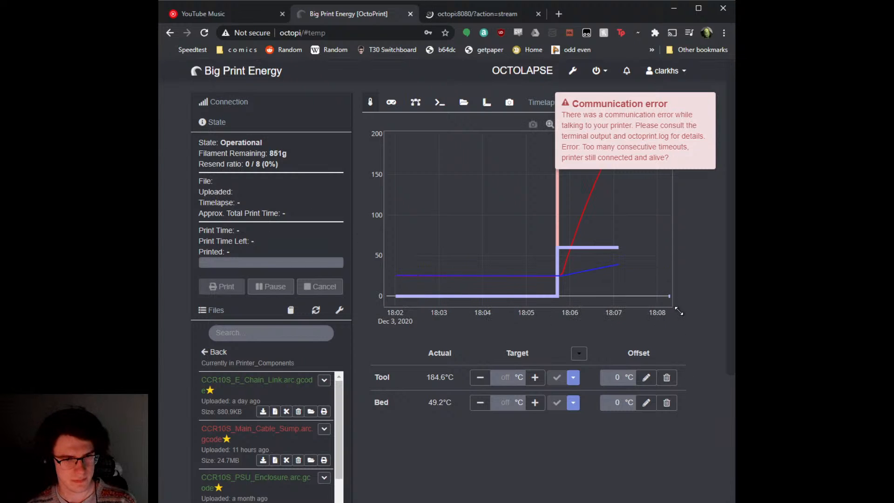
left_click(579, 353)
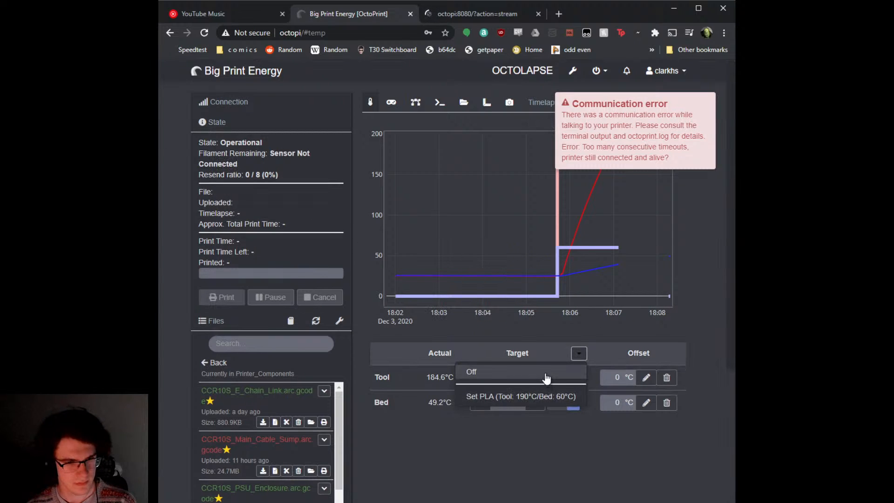
left_click(534, 396)
mouse_move(681, 125)
left_click(707, 104)
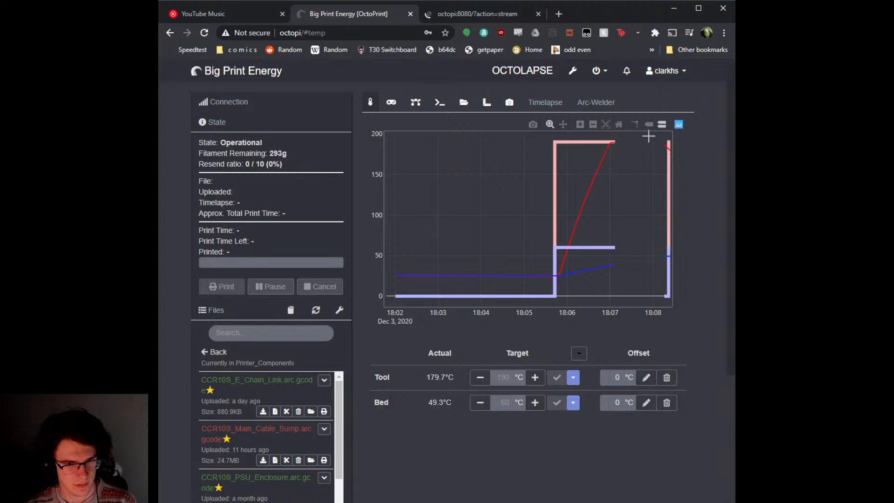
- Examine the recent tool and bed heating curves up close on the temperature graph, then restore the full range
left_click_drag(650, 136, 719, 356)
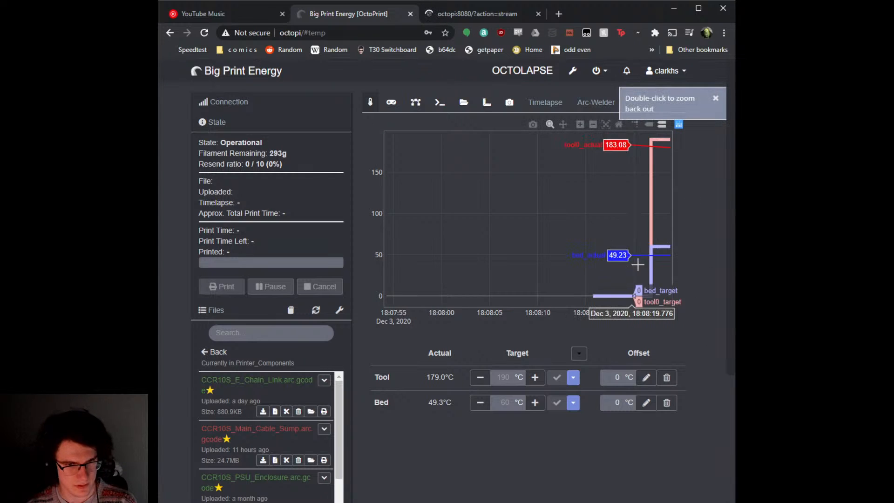
left_click_drag(662, 205, 669, 331)
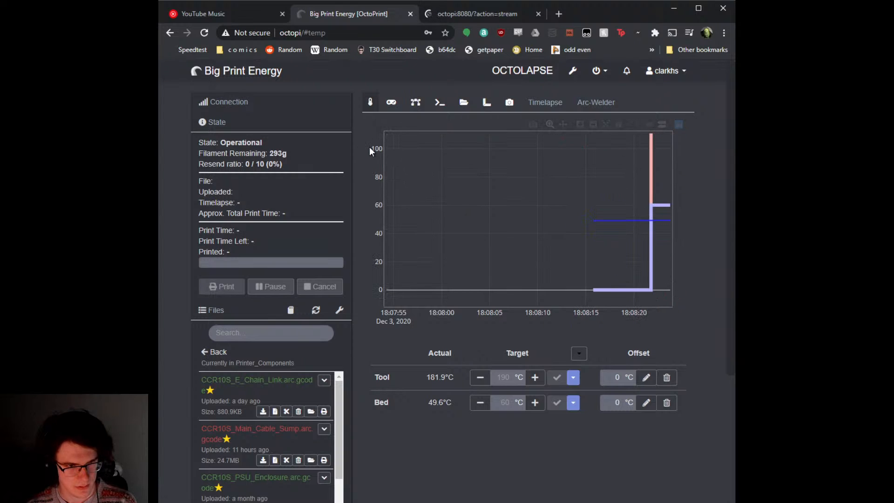
left_click_drag(372, 148, 416, 234)
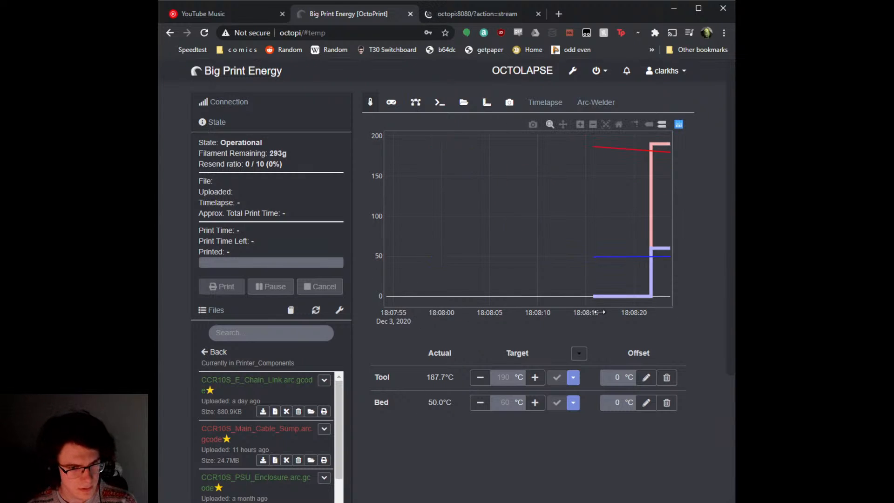
left_click_drag(599, 311, 443, 329)
left_click_drag(632, 312, 568, 274)
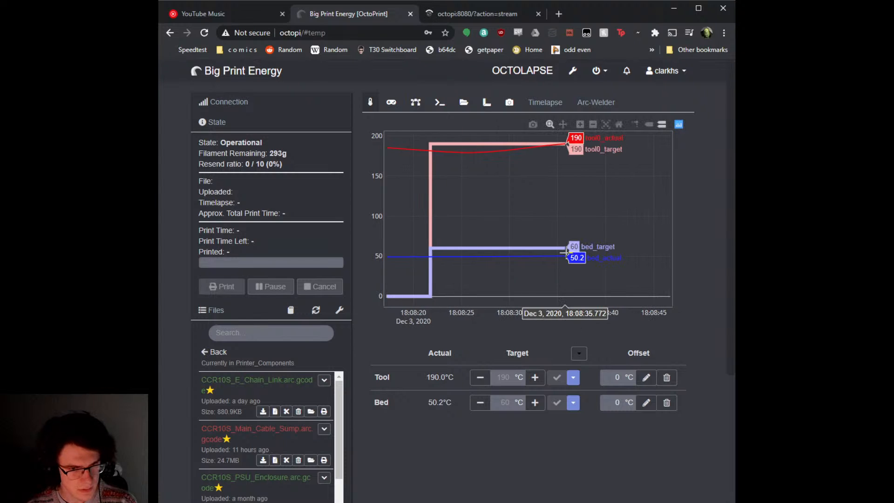
left_click(604, 125)
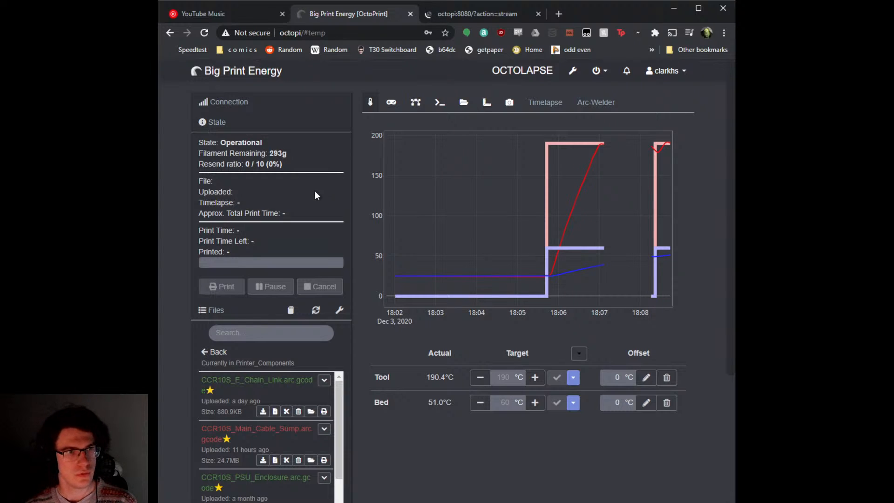
- Switch to YouTube Music, play Pink Sweat from the Zefs Chasing Cara Discography playlist, and return to the song list
left_click(217, 6)
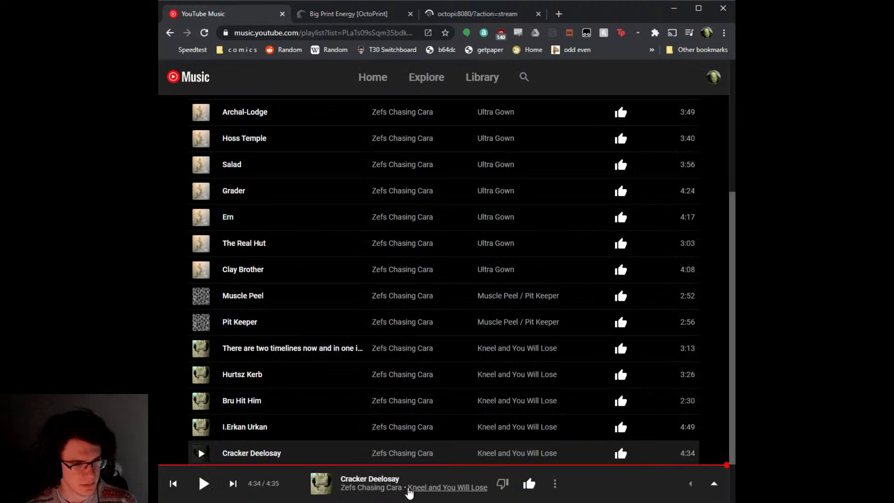
scroll(239, 406, "down", 3)
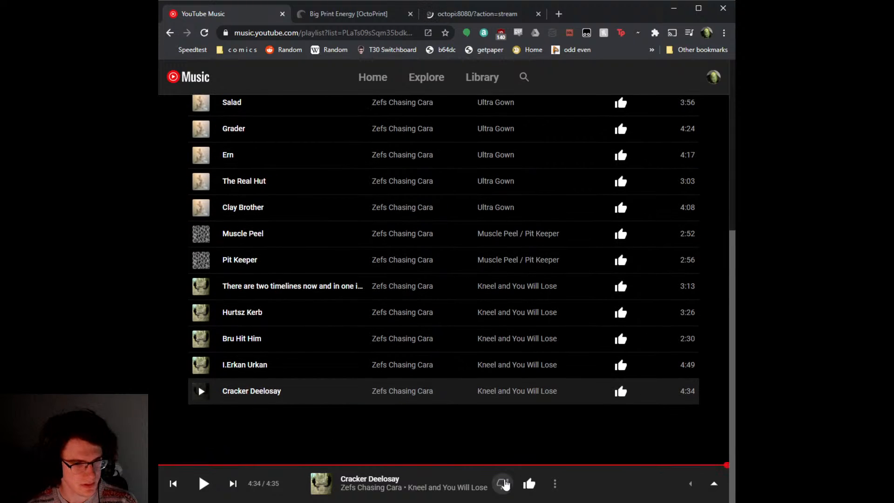
left_click(714, 483)
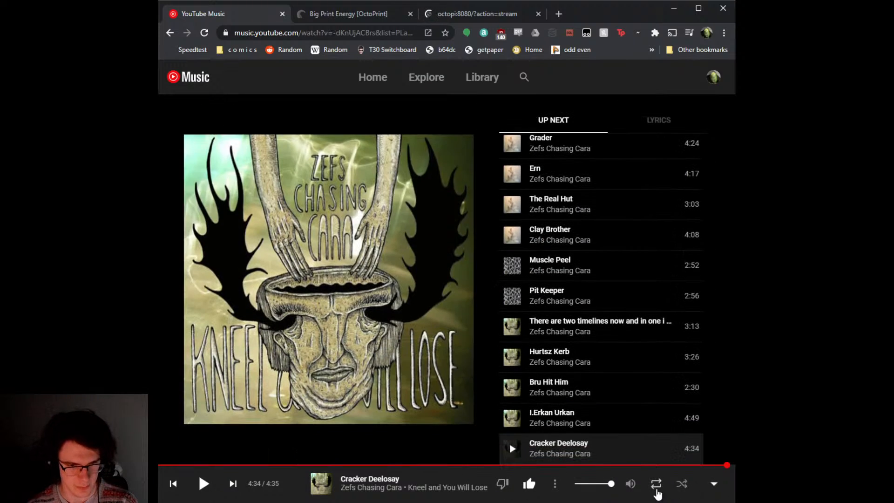
left_click(233, 483)
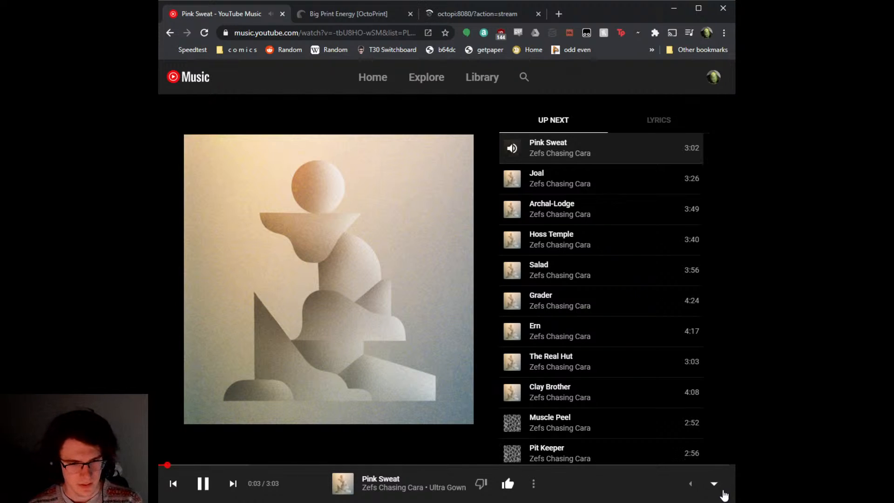
left_click(716, 490)
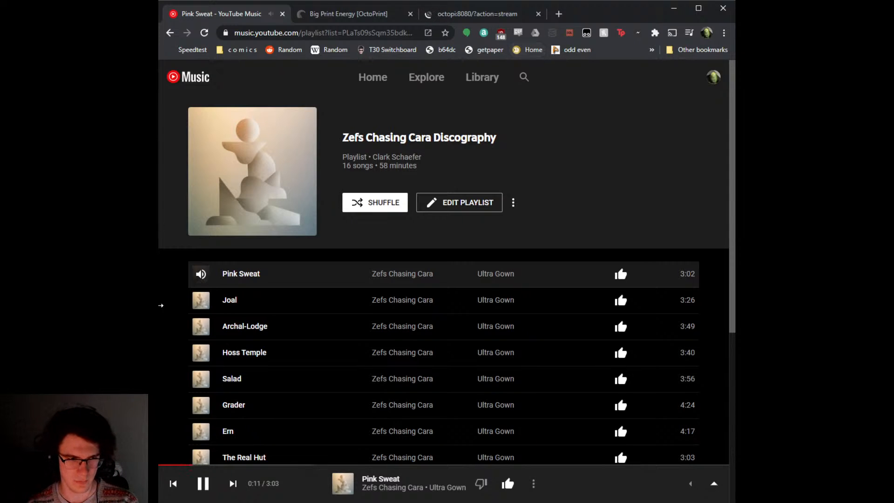
scroll(448, 343, "down", 5)
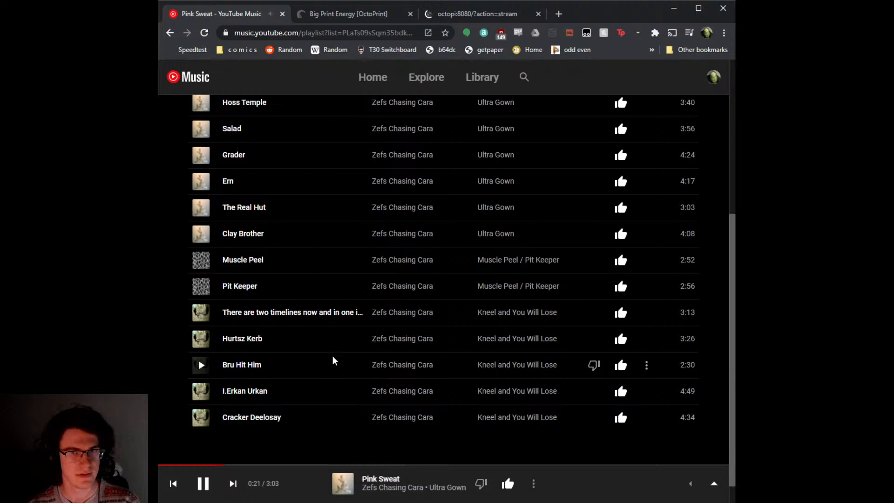
- Switch back to OctoPrint and zoom the temperature graph in on the bed's recent heating curve toward 60 °C
left_click(329, 15)
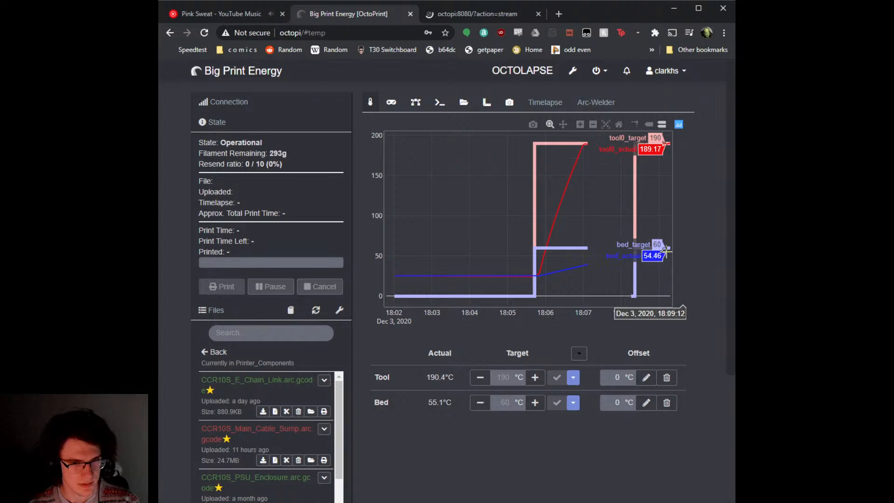
left_click_drag(672, 251, 697, 296)
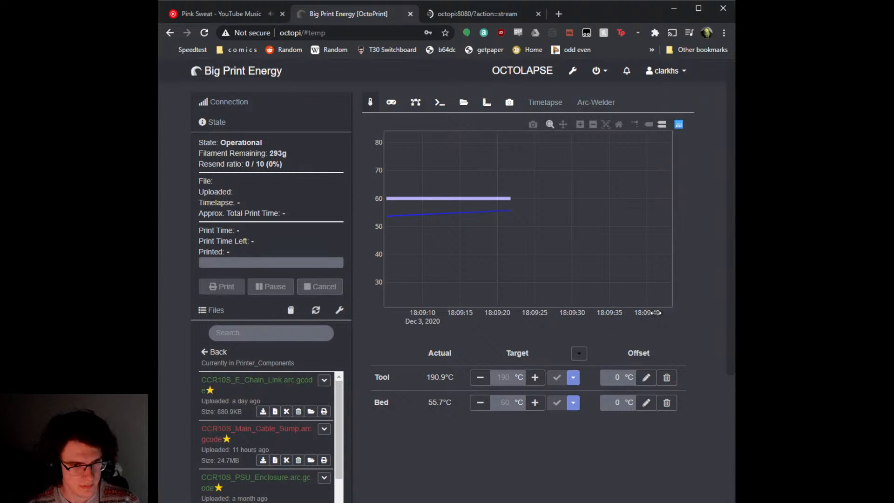
left_click_drag(667, 313, 475, 316)
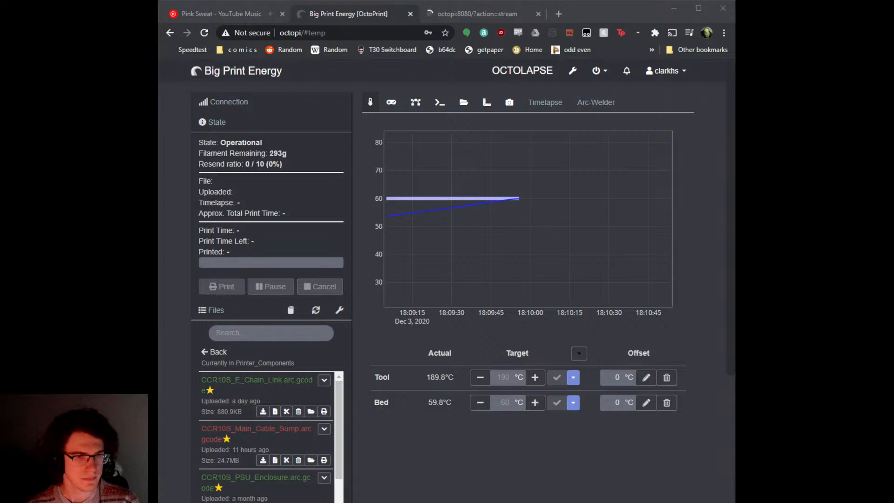
- Home the printer's X/Y axes and the Z axis, watching the movement on the camera view
left_click(392, 102)
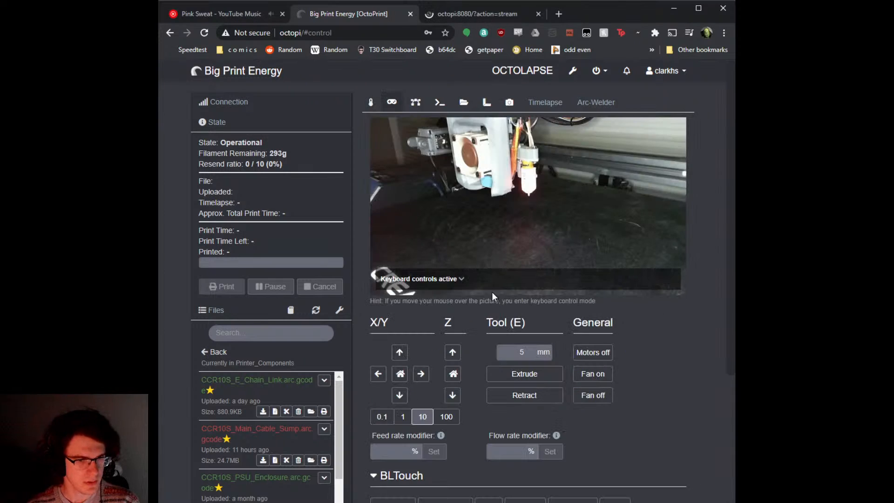
left_click(401, 373)
left_click(453, 374)
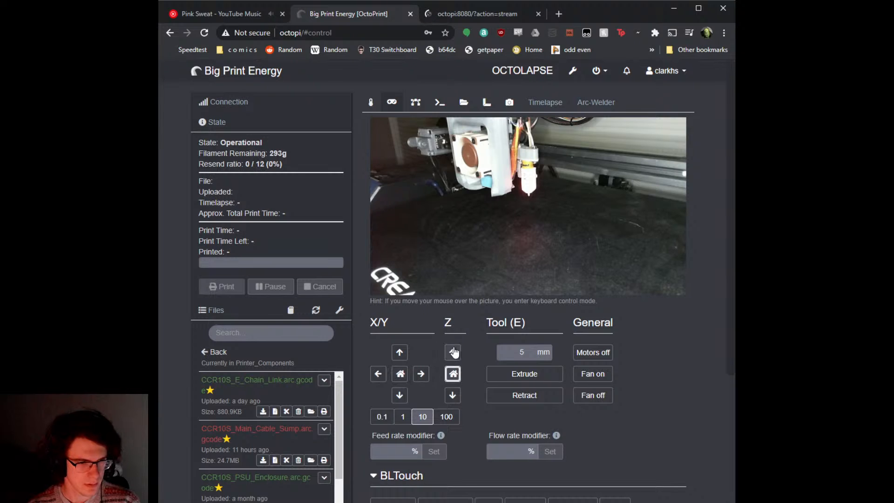
mouse_move(487, 225)
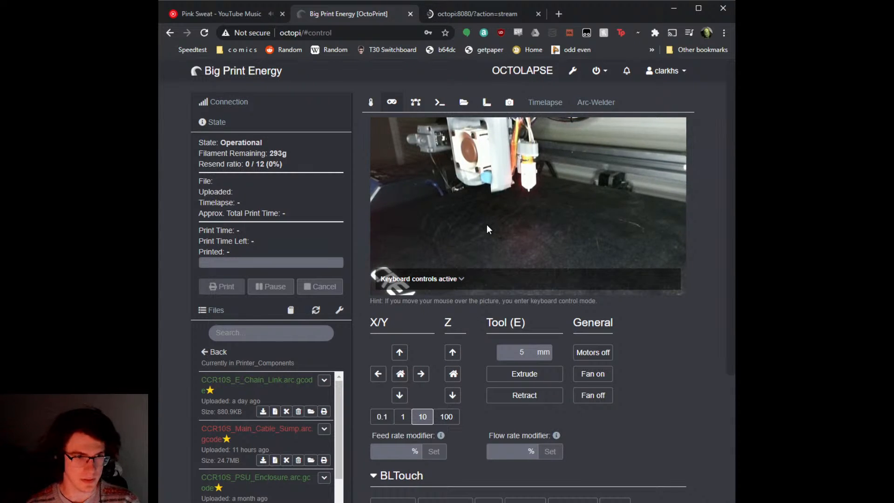
- Restore the temperature graph's full range, and check the terminal output and camera view for completed homing
left_click(371, 102)
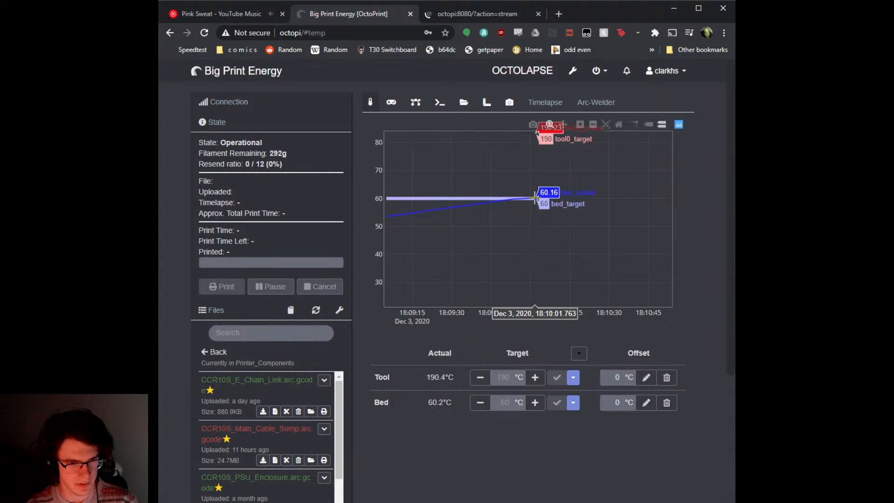
left_click(606, 124)
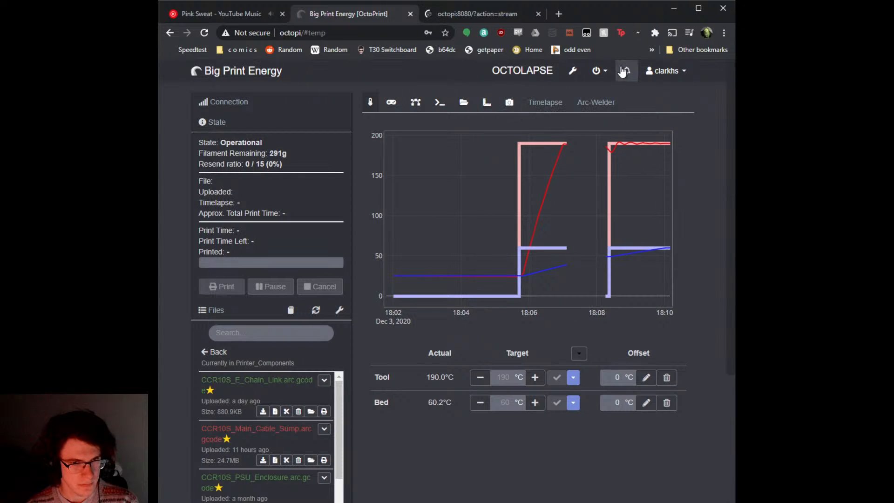
left_click(617, 126)
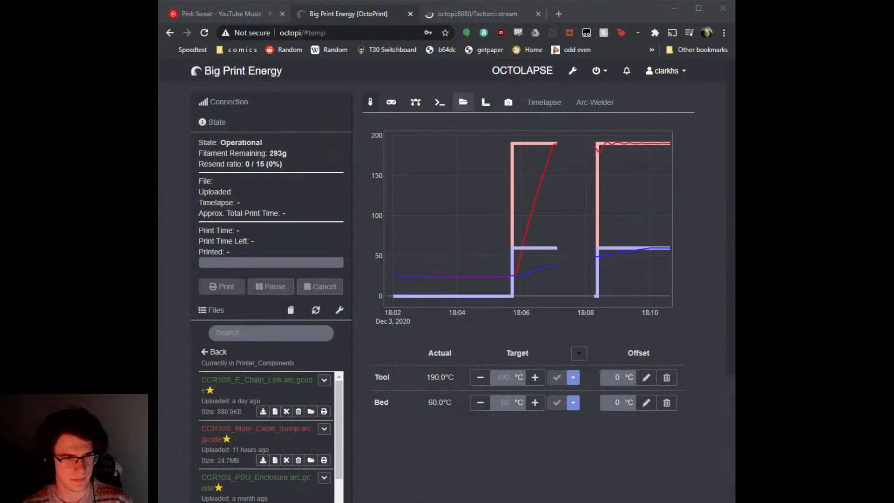
left_click(440, 102)
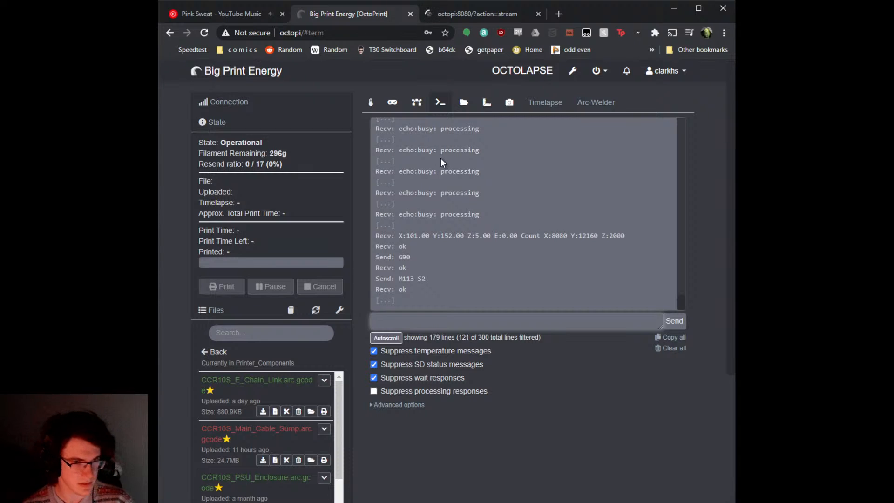
left_click(391, 101)
- Load CCR10S_X_Carriage_Wire_Post.arc.gcode from the Printer_Components folder as the file to print
scroll(317, 196, "down", 2)
scroll(316, 298, "down", 1)
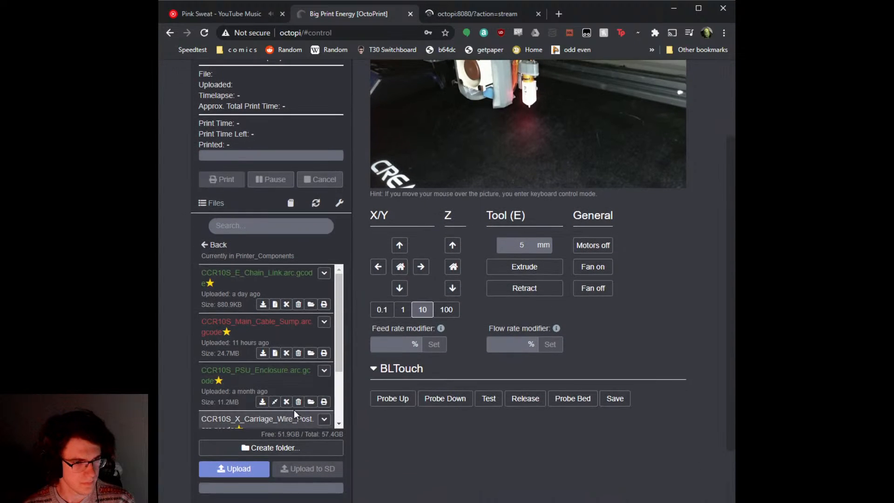
scroll(294, 410, "down", 1)
left_click(308, 416)
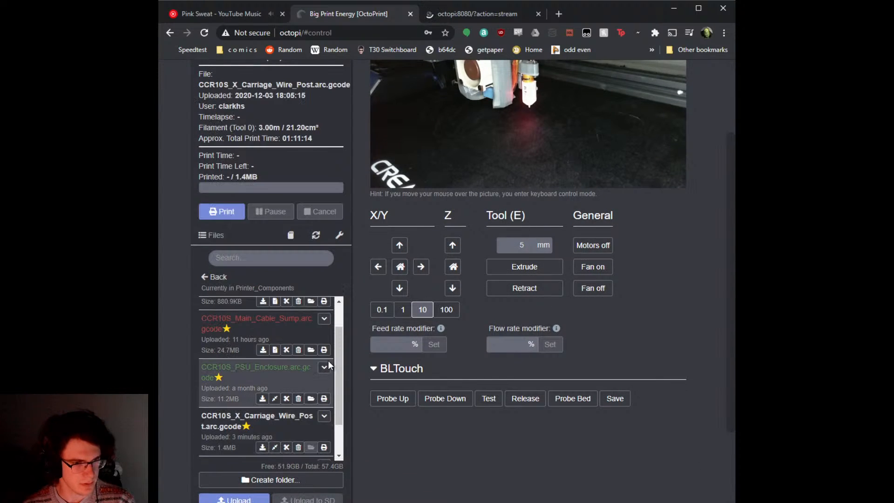
scroll(328, 364, "up", 4)
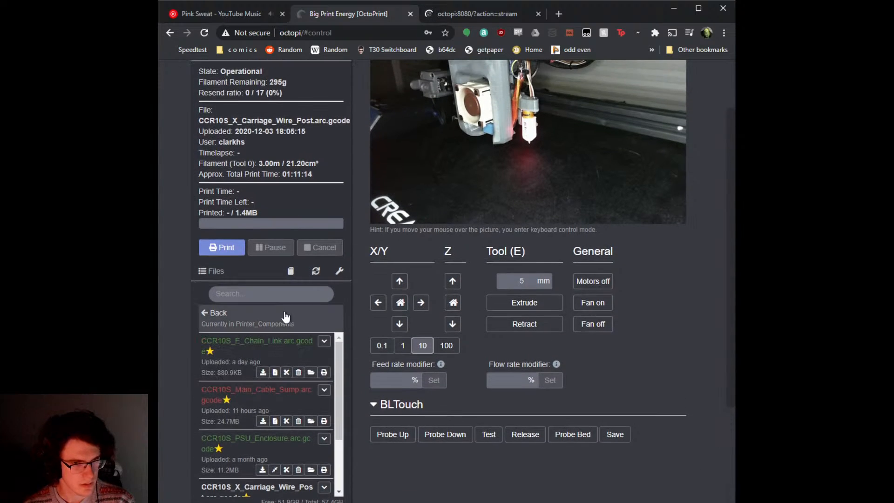
- Preview the loaded file's G-code up close through its layers despite the size warning, and start the print
left_click(416, 102)
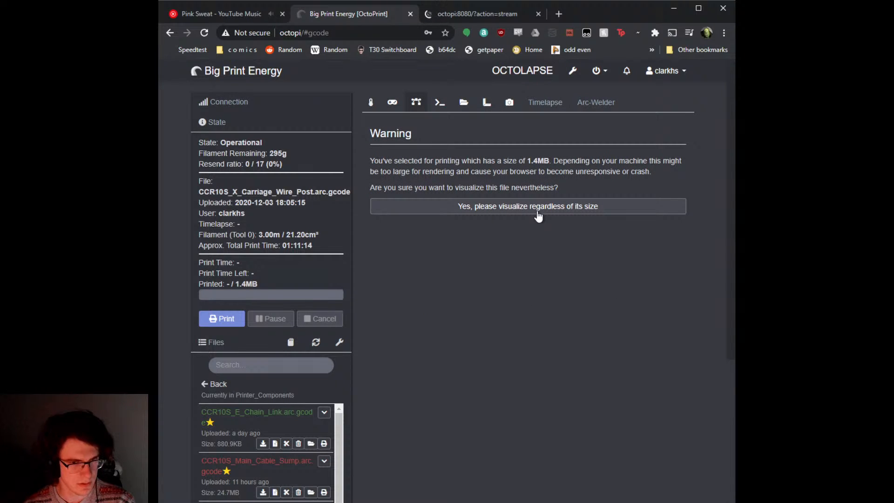
left_click(522, 211)
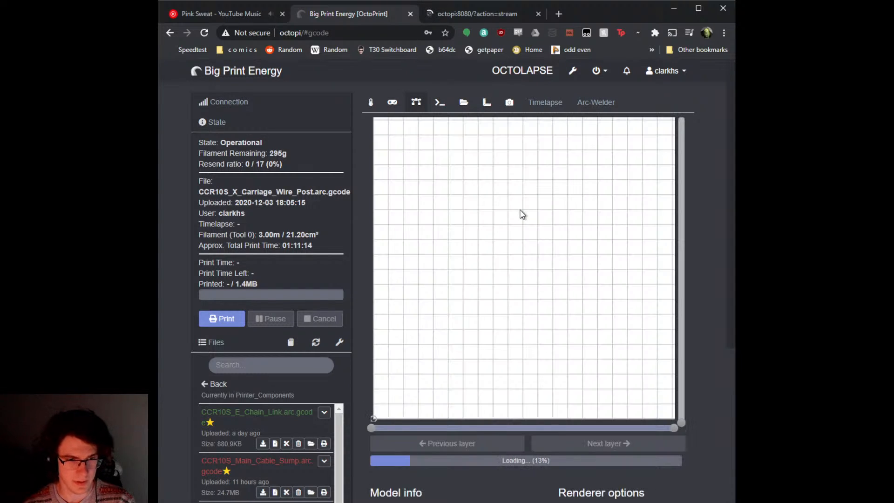
scroll(559, 199, "up", 5)
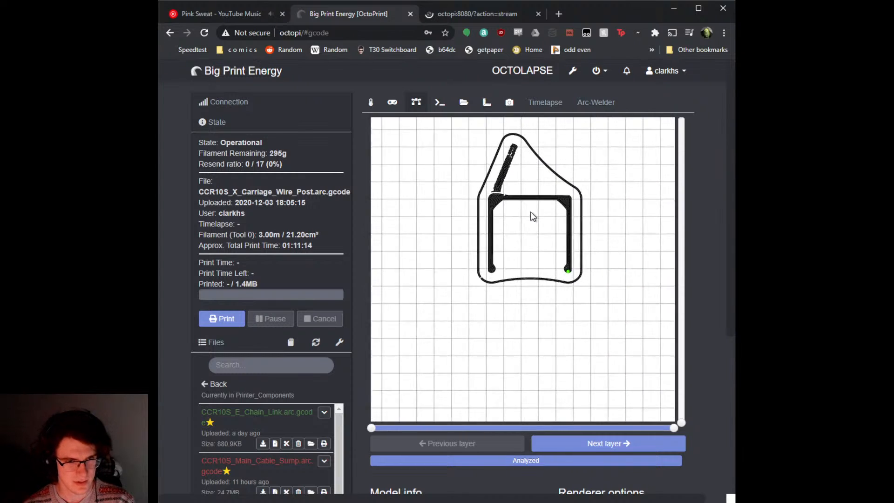
scroll(527, 180, "up", 3)
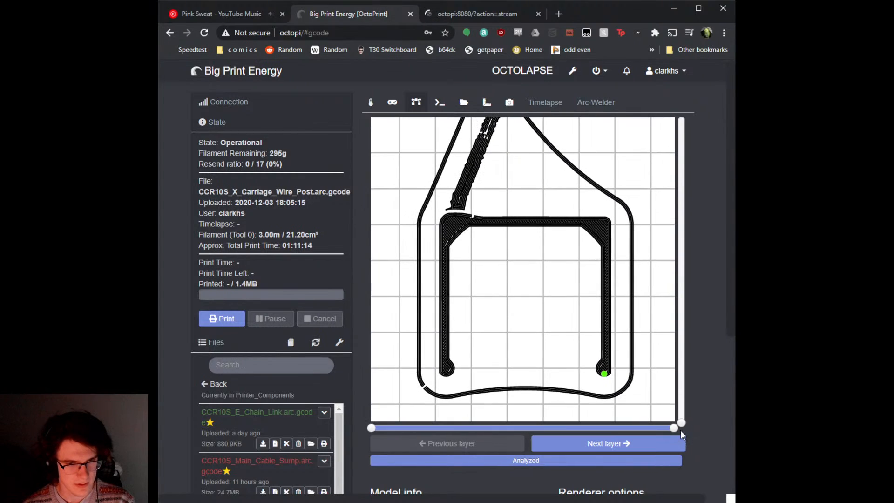
scroll(507, 324, "up", 2)
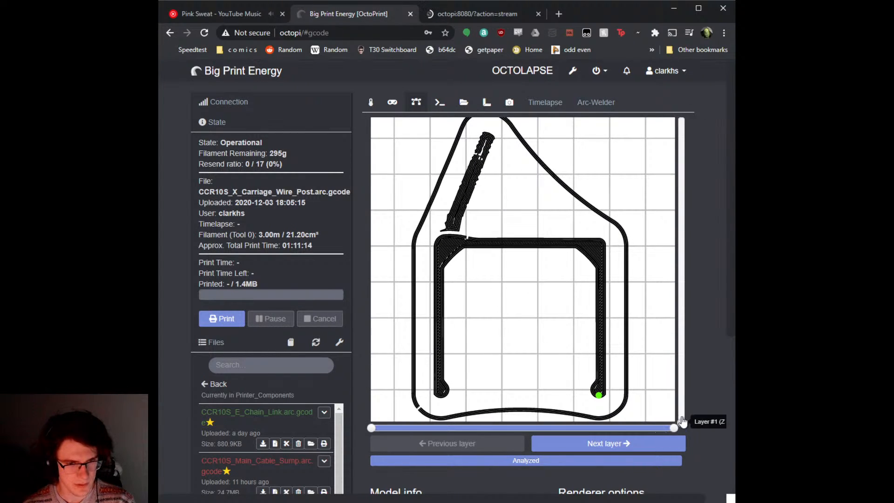
left_click_drag(681, 423, 590, 54)
left_click(227, 320)
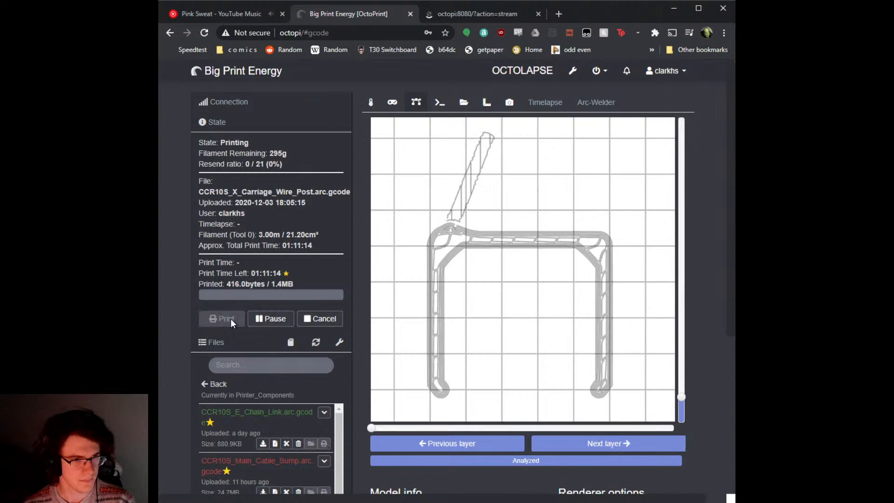